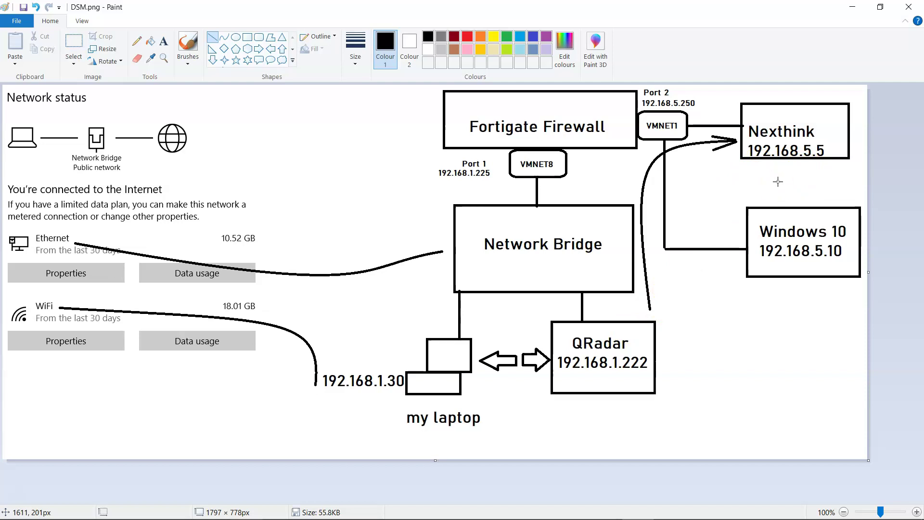
Make red the active Colour 1 in Paint's Colours group.
click(779, 153)
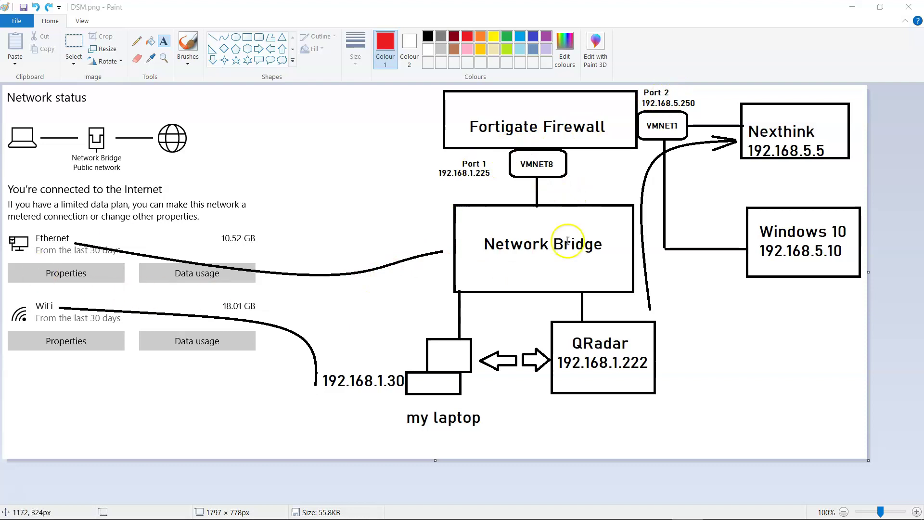
Sign back in to FortiGate with the account password, finish setup and dismiss the FortiOS 7.2.0 dialog.
key(alt+Tab)
key(alt+Tab)
key(alt+Tab)
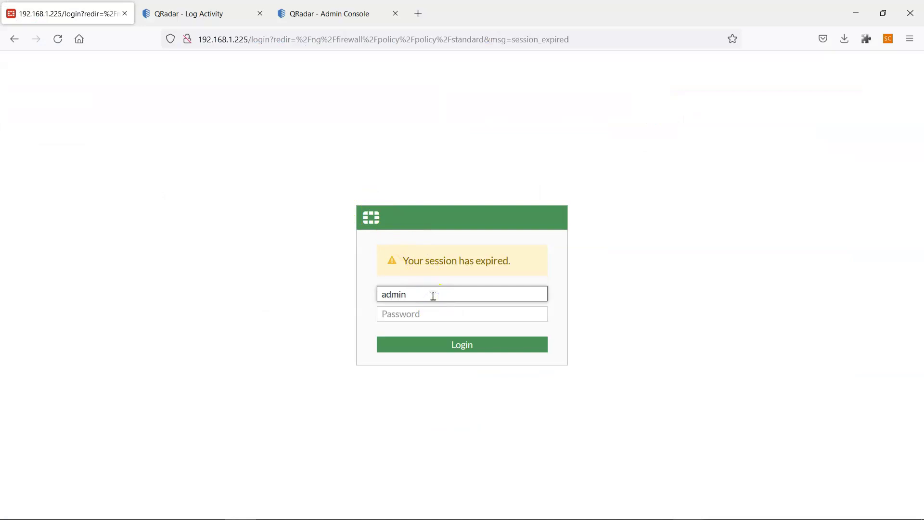
key(Tab)
text(•••)
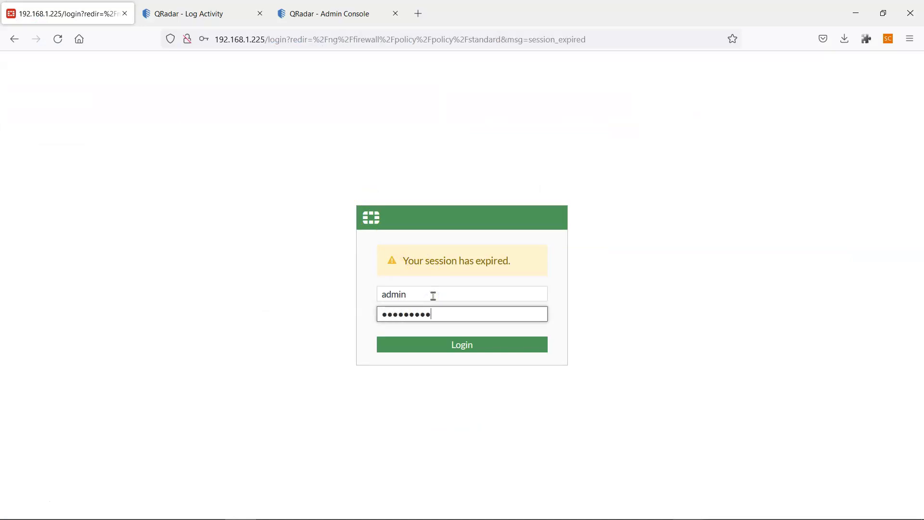
key(Return)
click(370, 195)
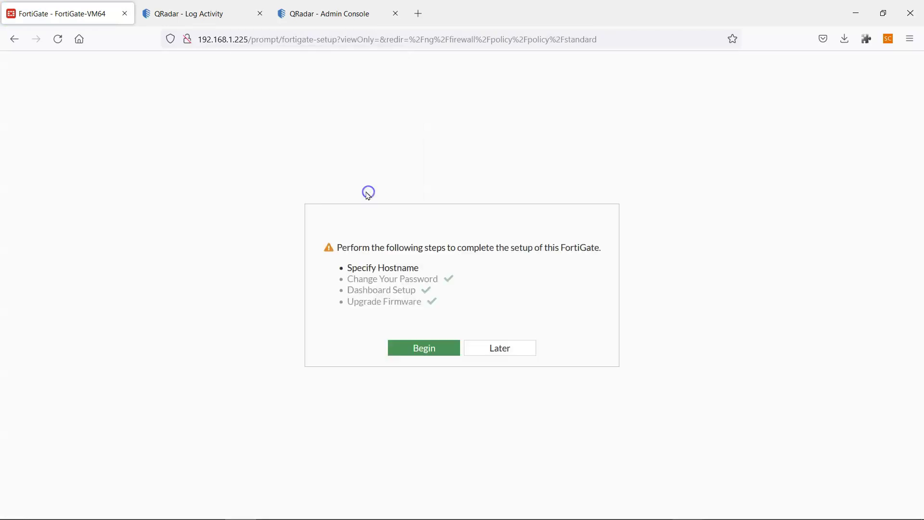
click(423, 348)
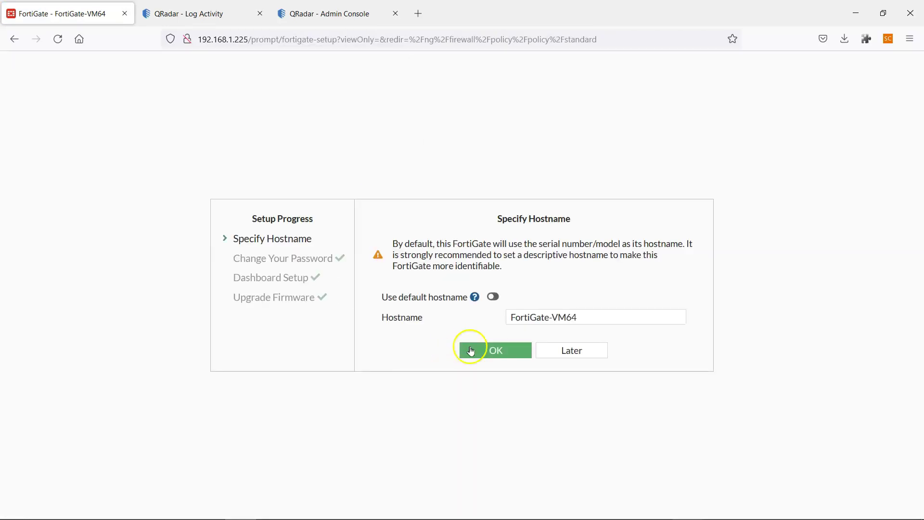
click(470, 350)
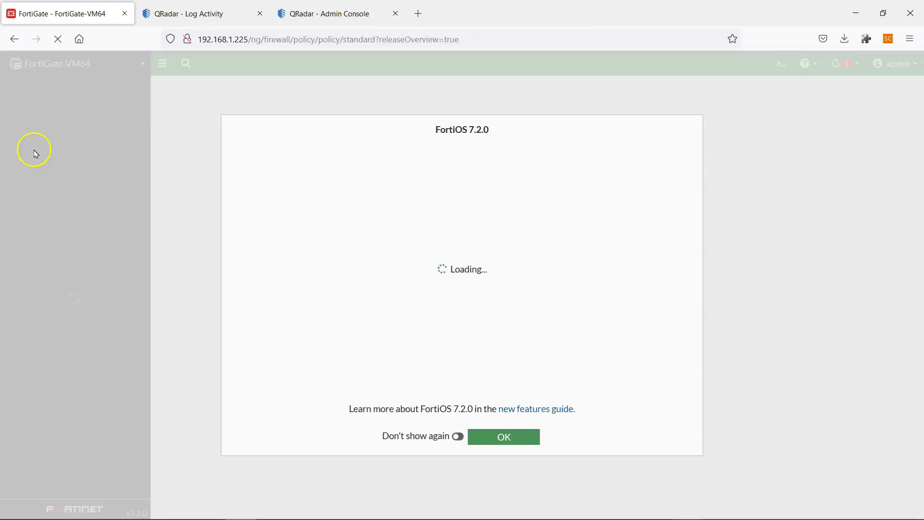
click(502, 437)
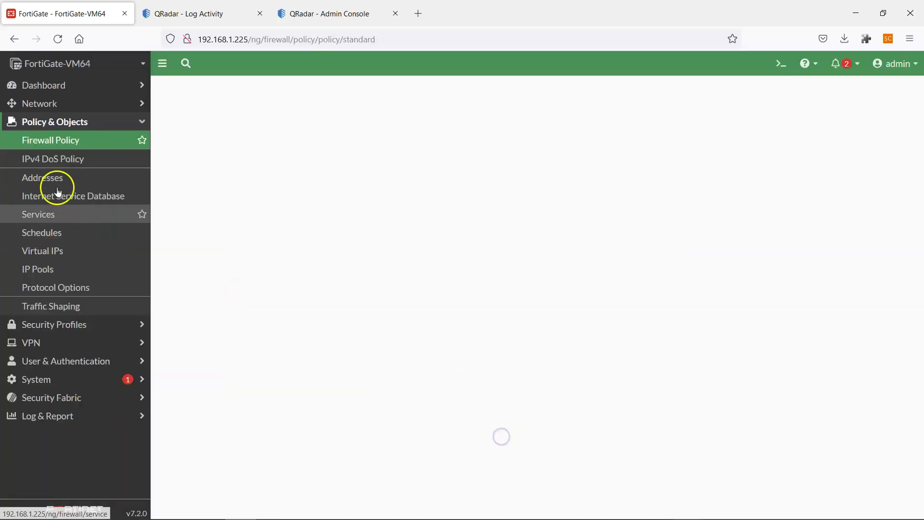
Open the Firewall Policy list and select the Internet policy.
click(63, 147)
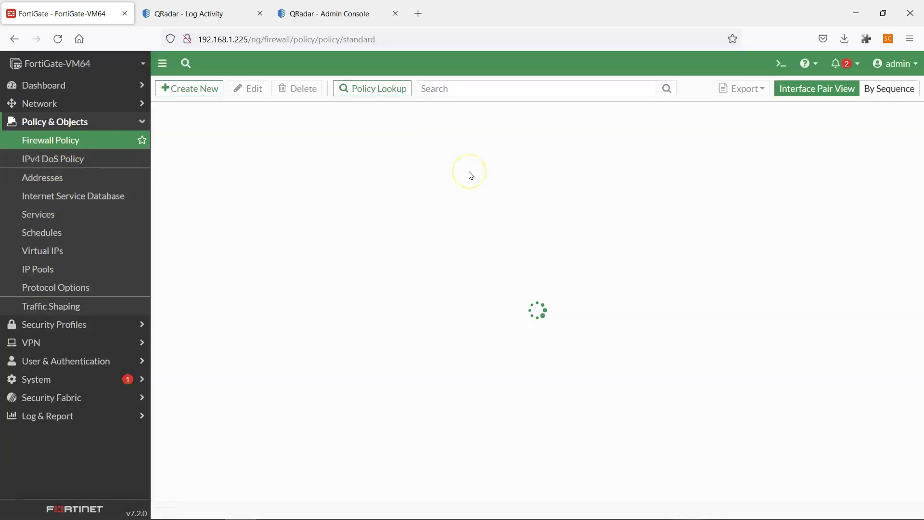
click(215, 194)
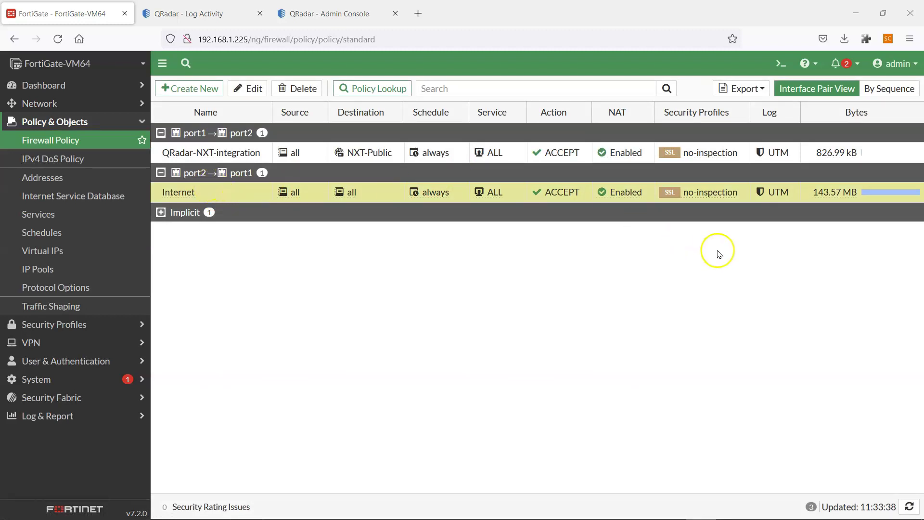
key(alt+Tab)
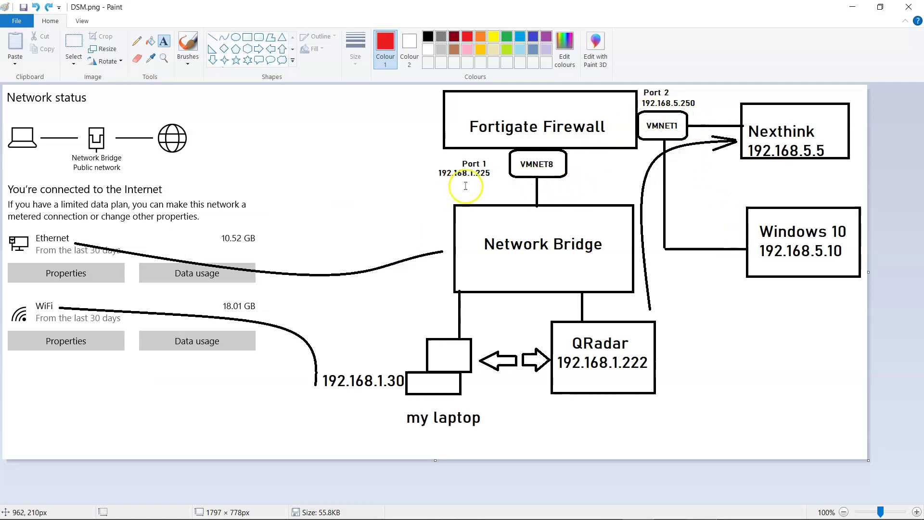
Switch back to the DSM.png network diagram in Paint.
key(alt+Tab)
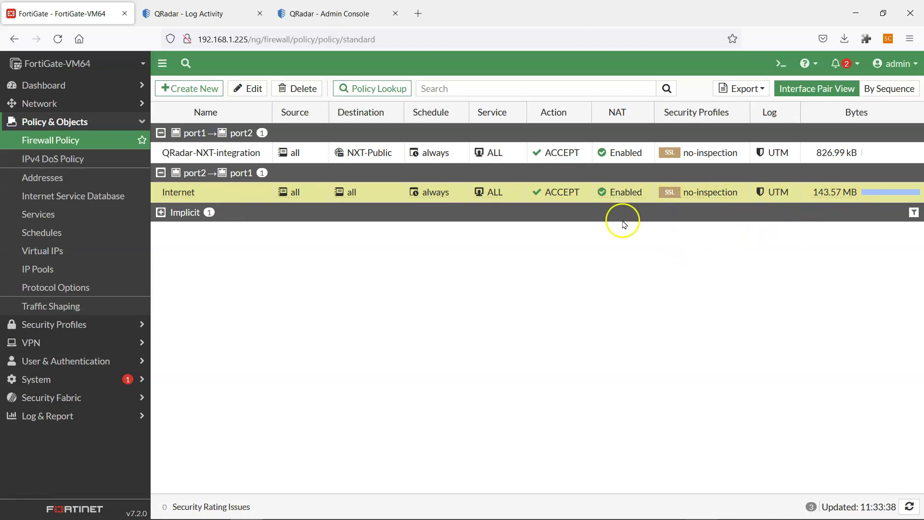
Check the Internet policy's NAT Enabled IP pool info, then return to the DSM.png diagram.
mouse_move(627, 199)
key(alt+Tab)
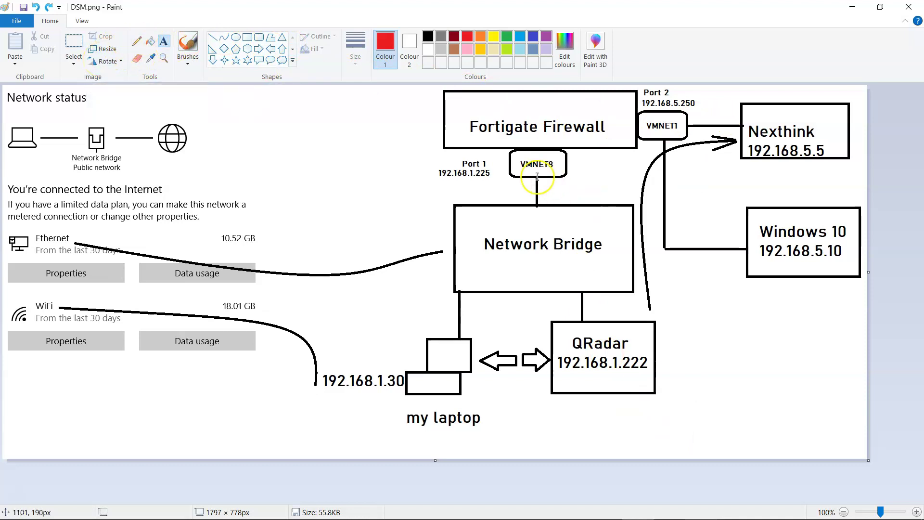
Add the red label 'Pull logs from NXT' beside the Nexthink arrow, then return to FortiGate.
click(617, 168)
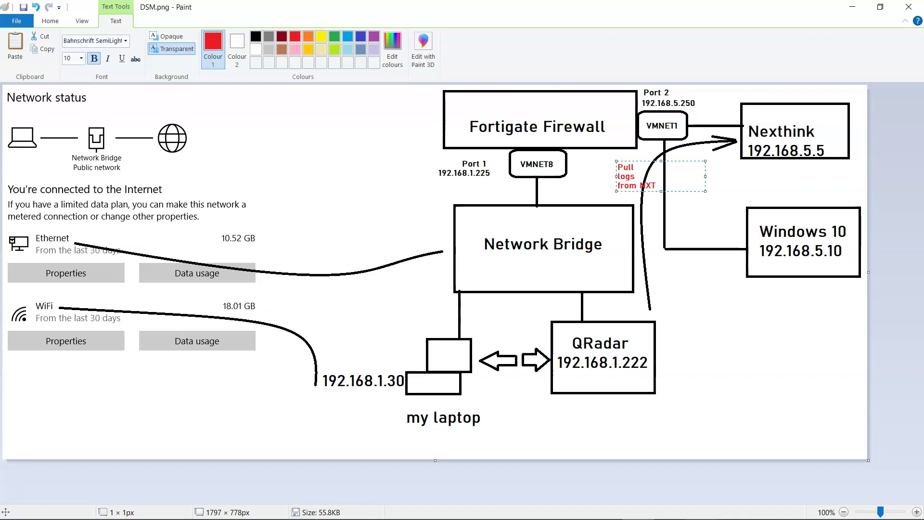
click(745, 185)
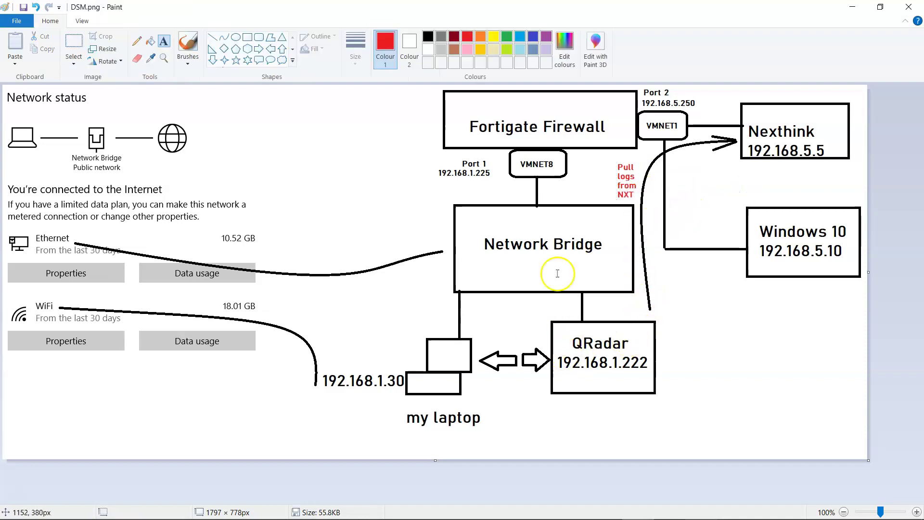
key(alt+Tab)
click(428, 281)
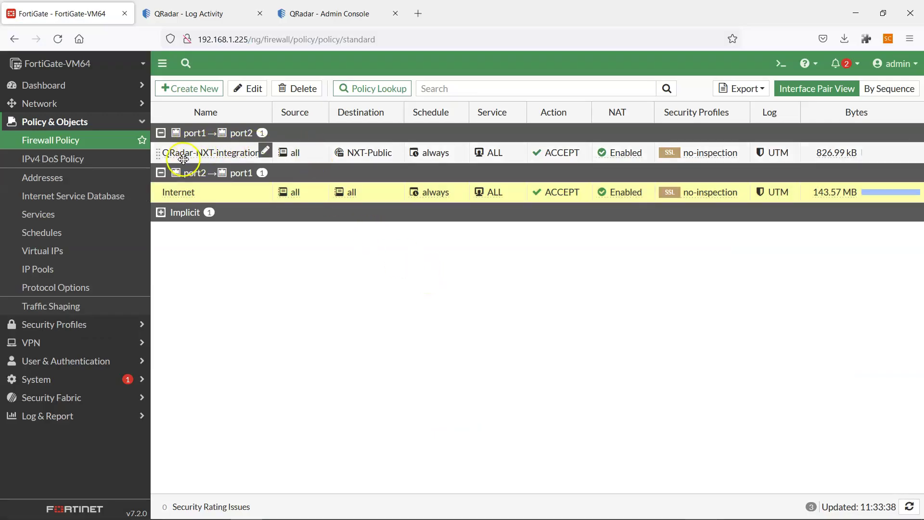
Select the QRadar-NXT-integration policy (port1 to port2), then switch back to the diagram.
click(210, 155)
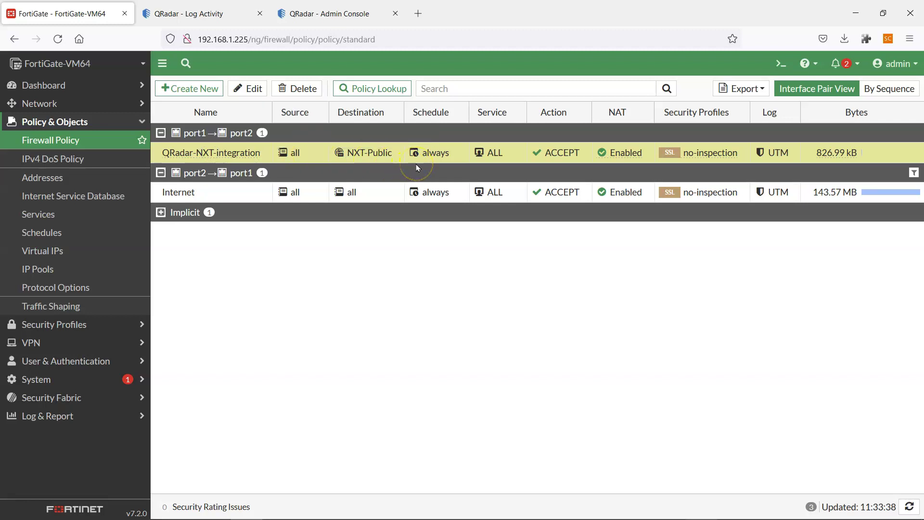
key(alt+Tab)
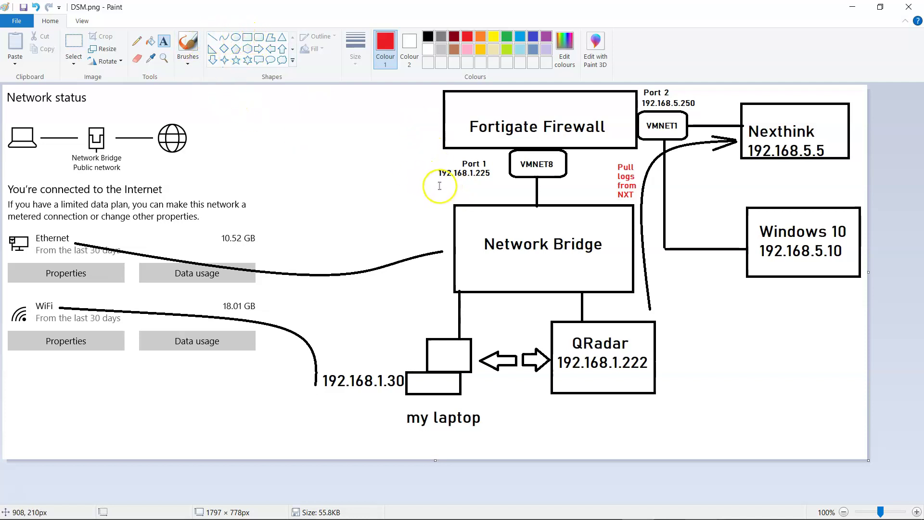
Place a red address label beside VMNET8 below the firewall box, then return to FortiGate's policy list.
click(577, 150)
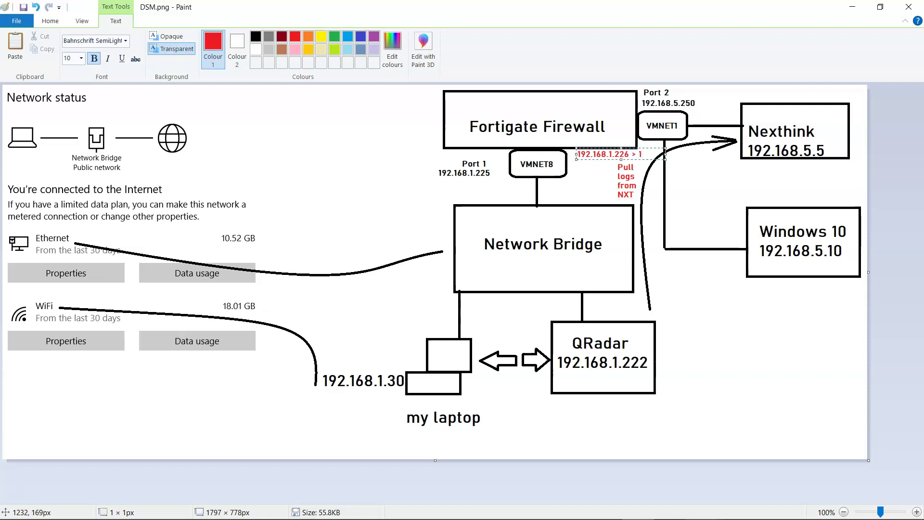
text(8.5.5)
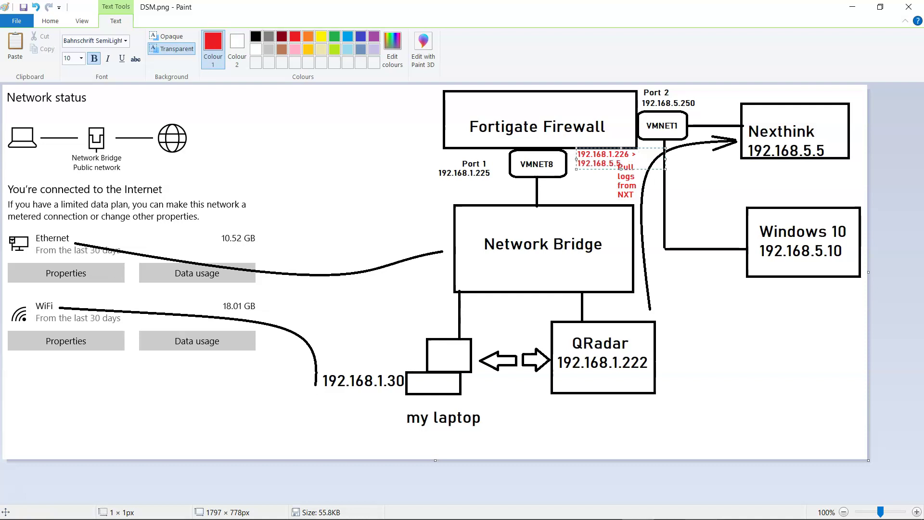
drag(648, 168, 701, 168)
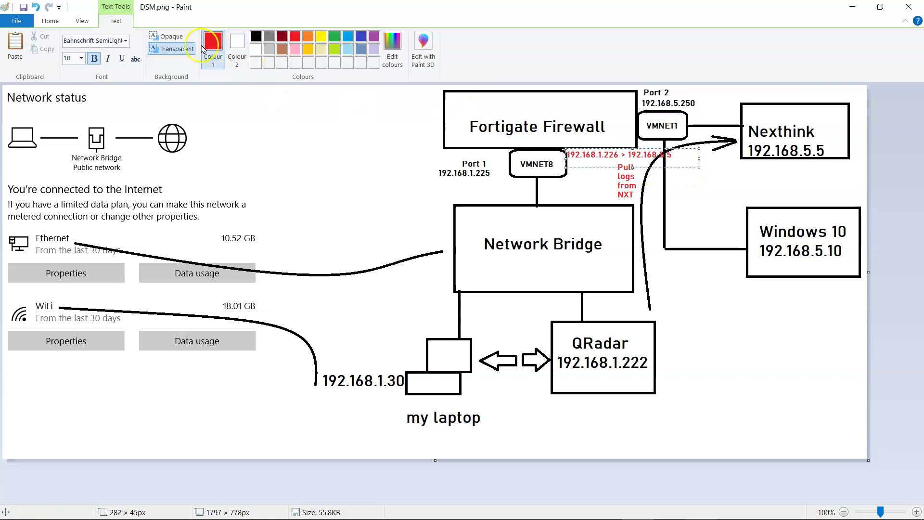
click(714, 190)
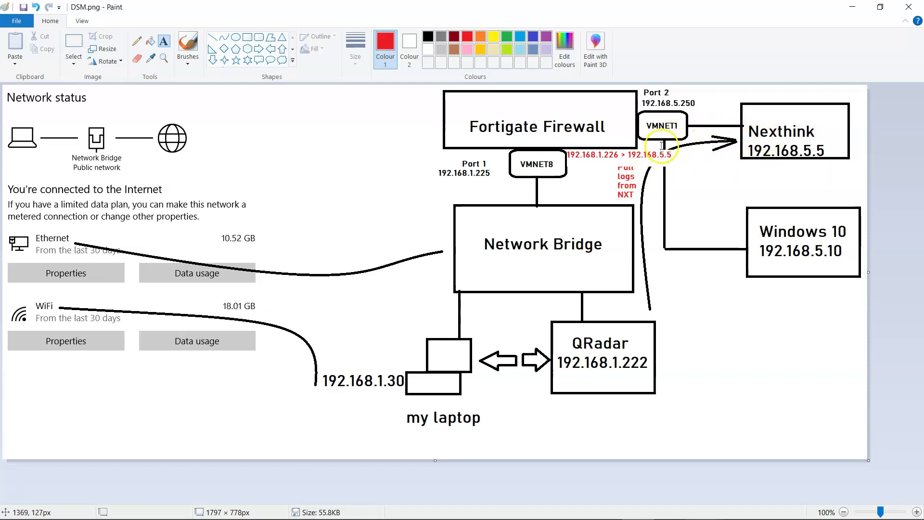
key(alt+Tab)
mouse_move(609, 158)
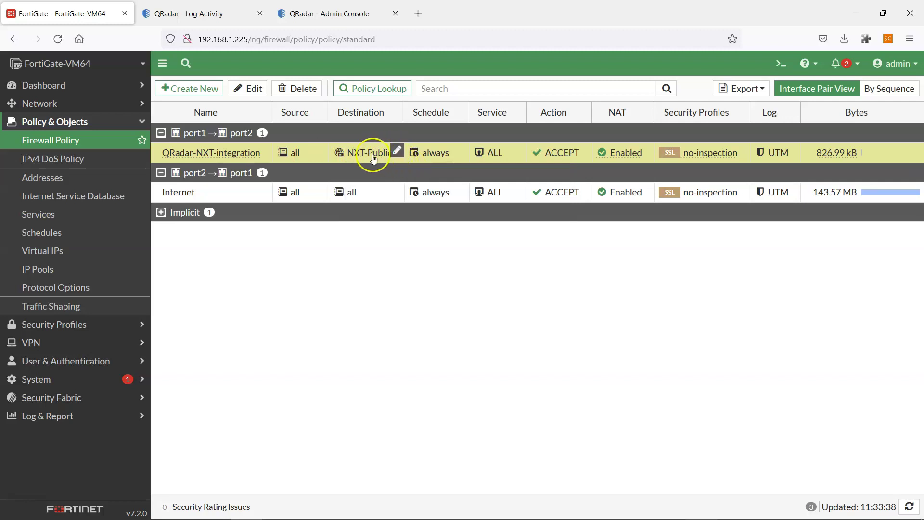
Cancel an accidental rename of the Internet policy and compare the policy list with the diagram.
mouse_move(374, 158)
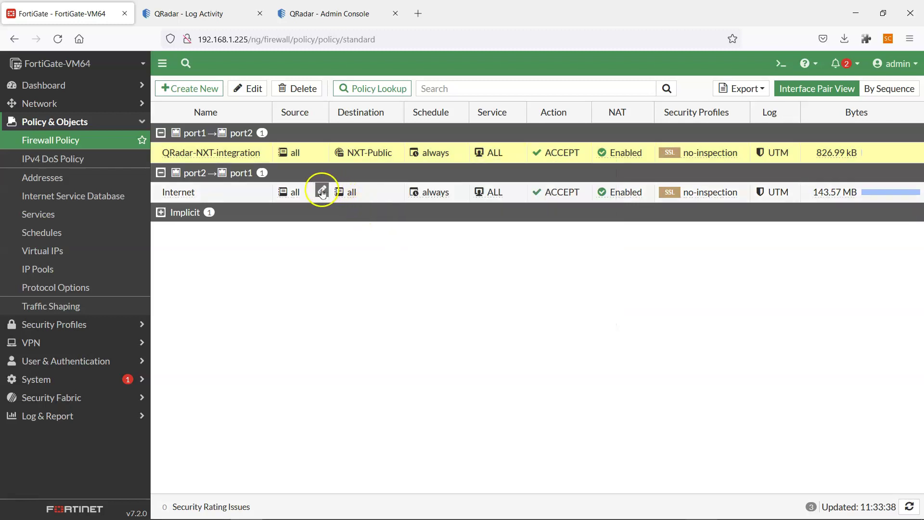
drag(262, 195, 260, 195)
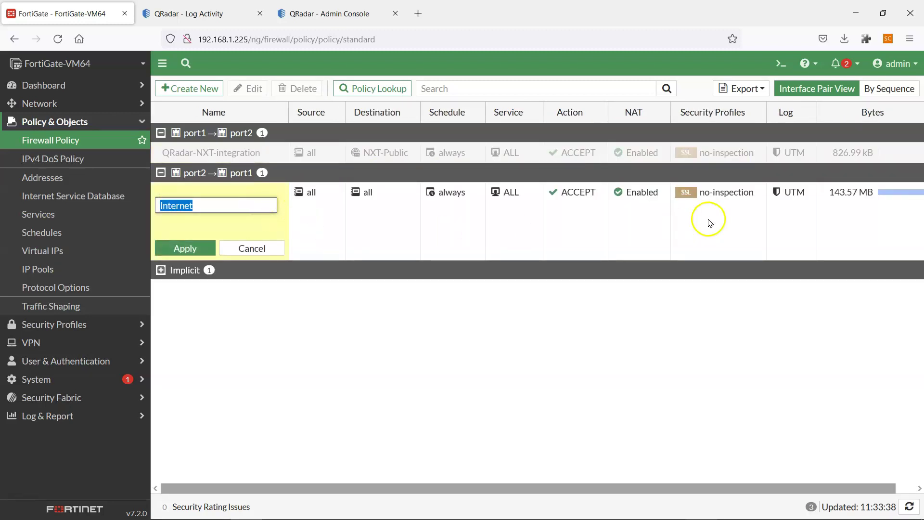
click(255, 245)
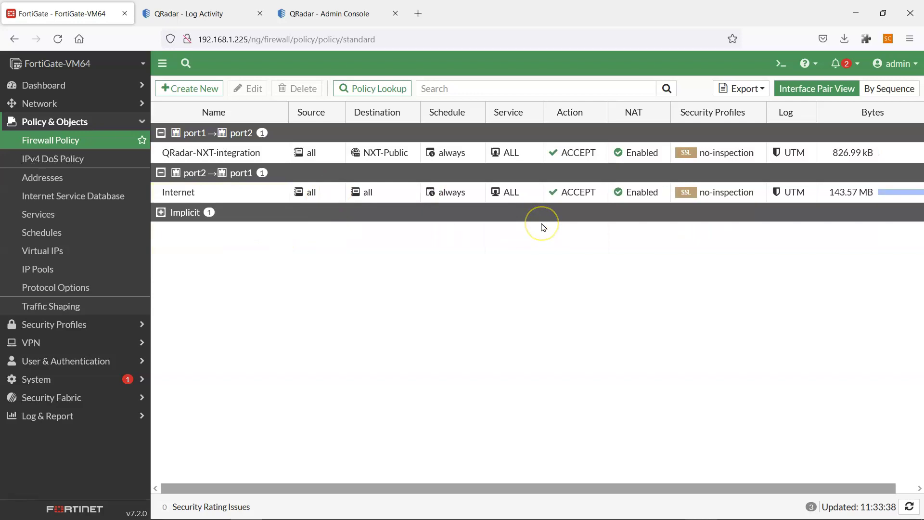
key(alt+Tab)
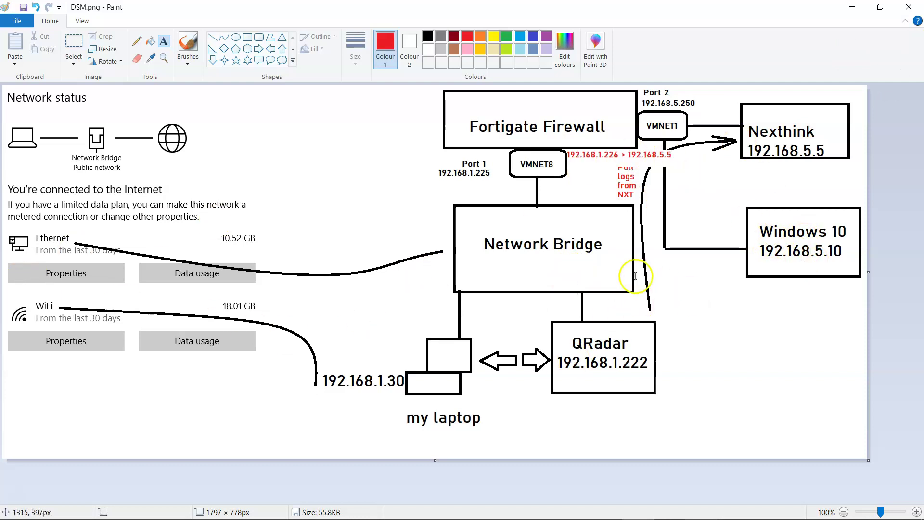
key(alt+Tab)
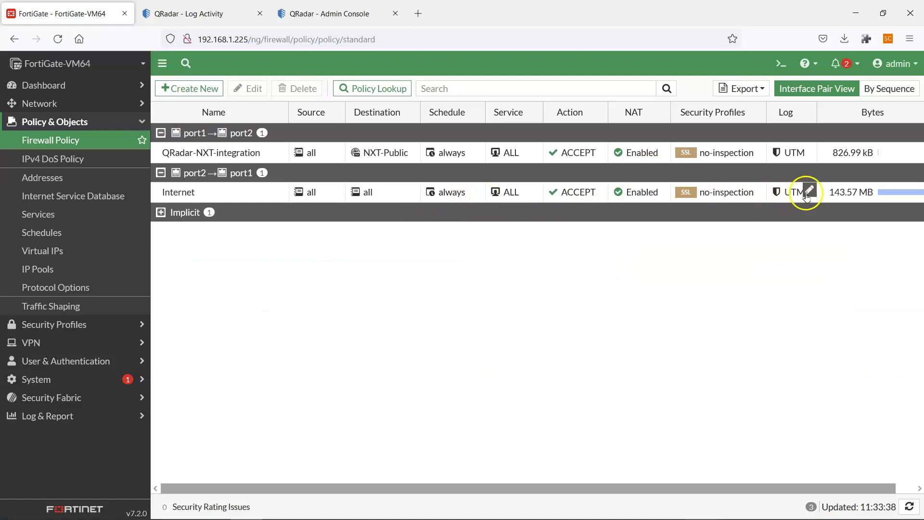
key(alt+Tab)
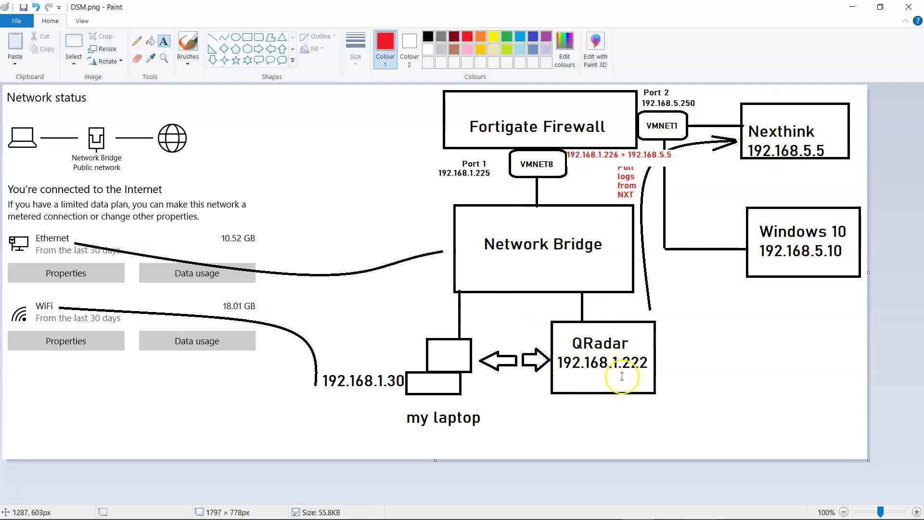
key(alt+Tab)
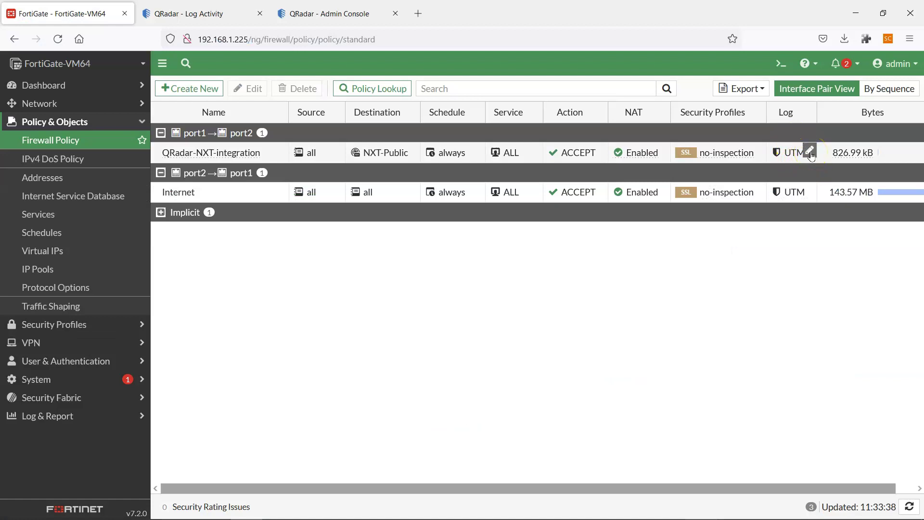
Open the QRadar-NXT-integration policy's logging options, leave them at UTM and cancel.
click(810, 152)
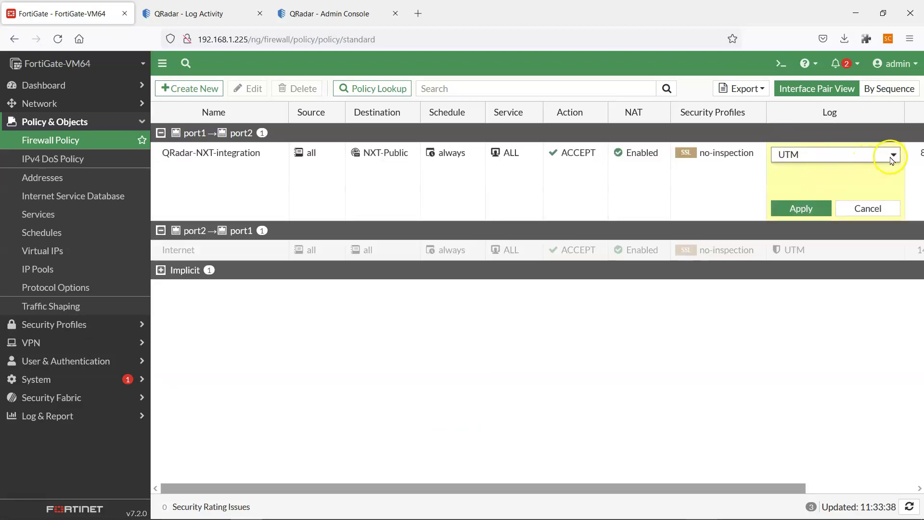
click(891, 156)
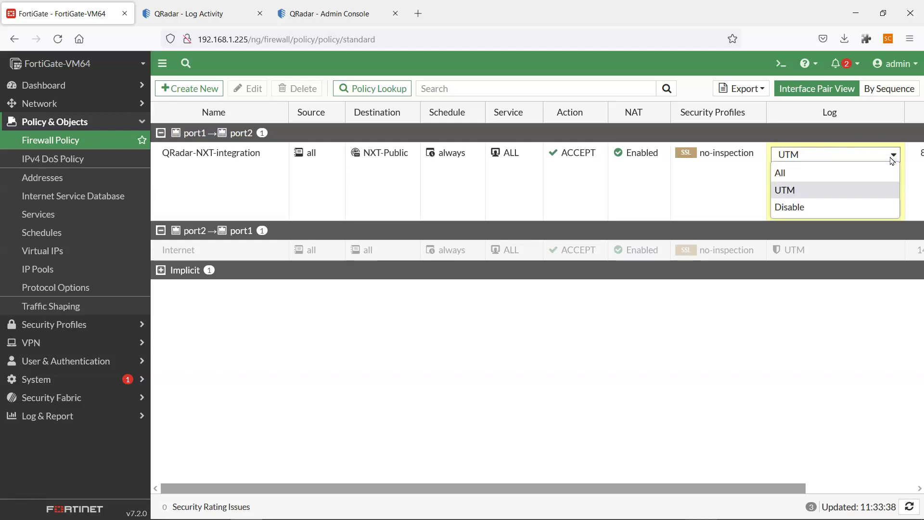
click(891, 157)
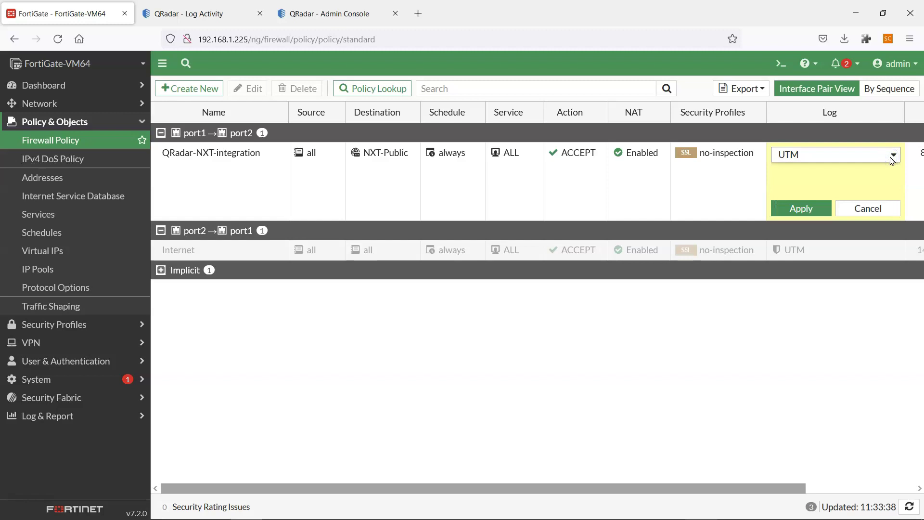
click(893, 156)
click(893, 156)
click(893, 157)
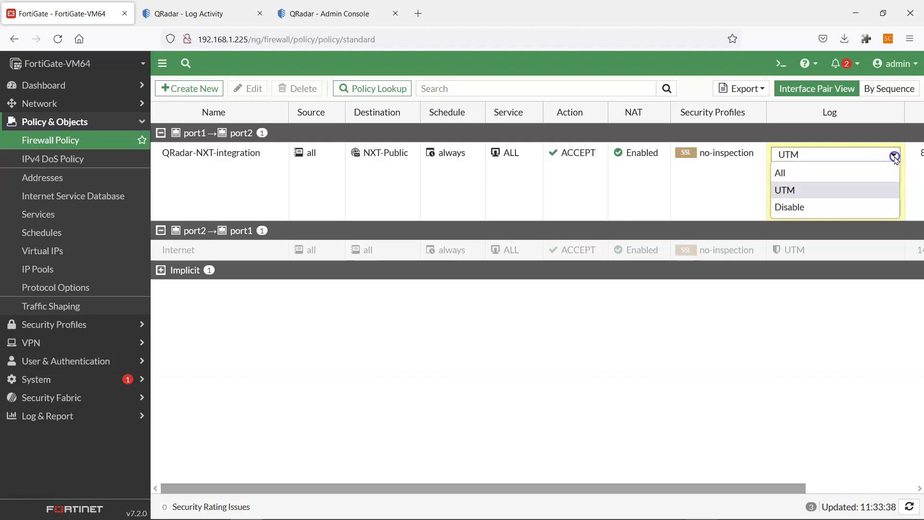
click(899, 156)
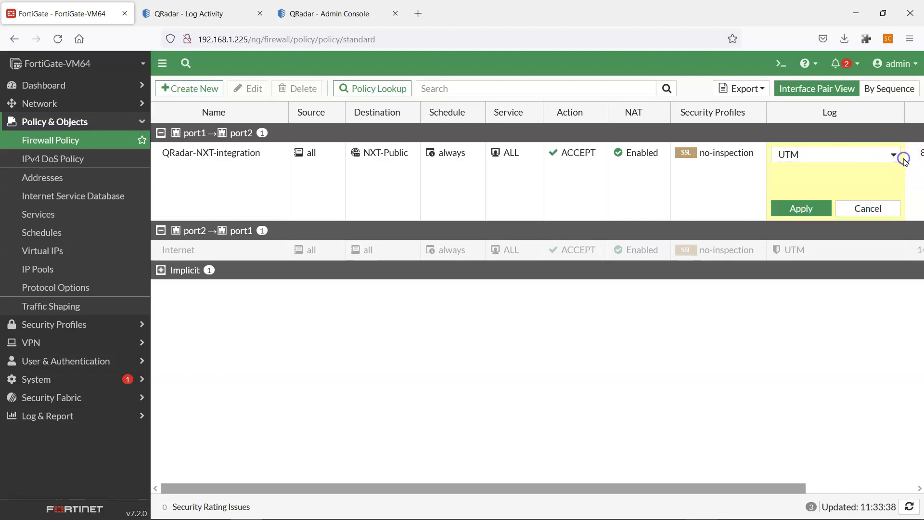
click(866, 206)
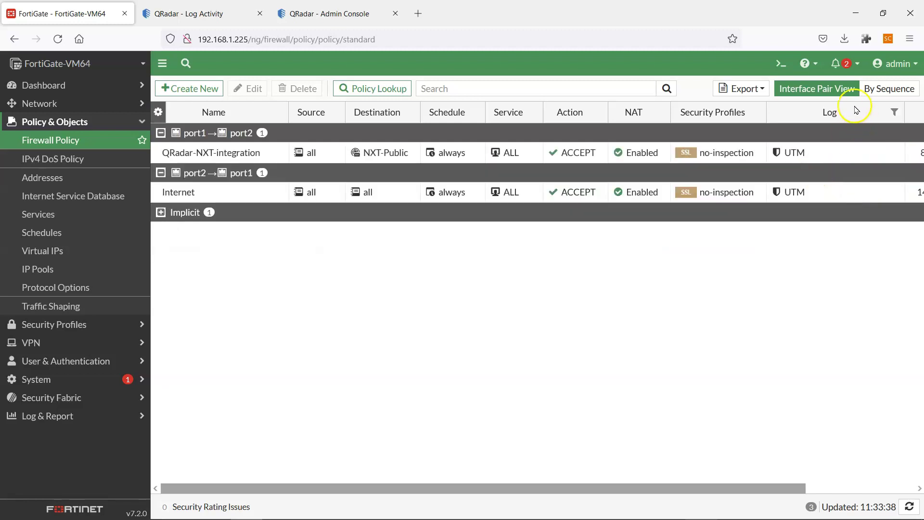
click(848, 117)
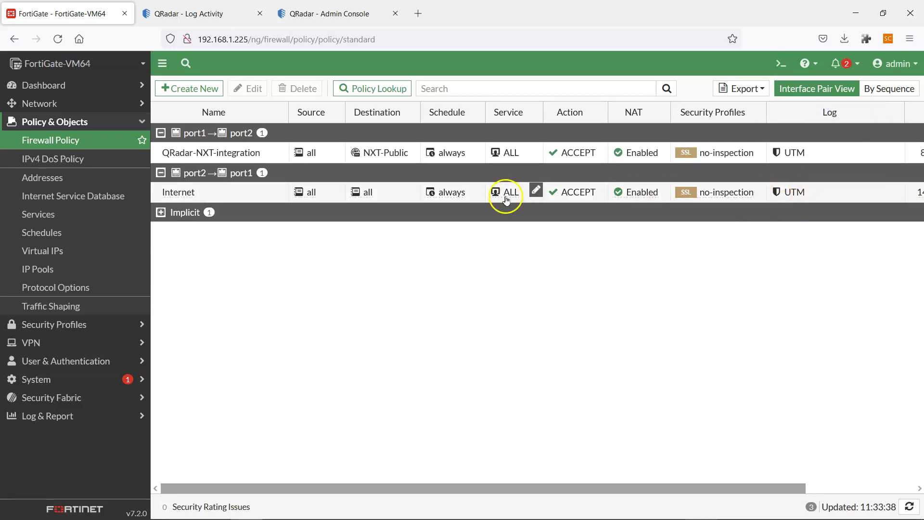
Change the Internet policy's logging from UTM to All and apply it.
mouse_move(759, 193)
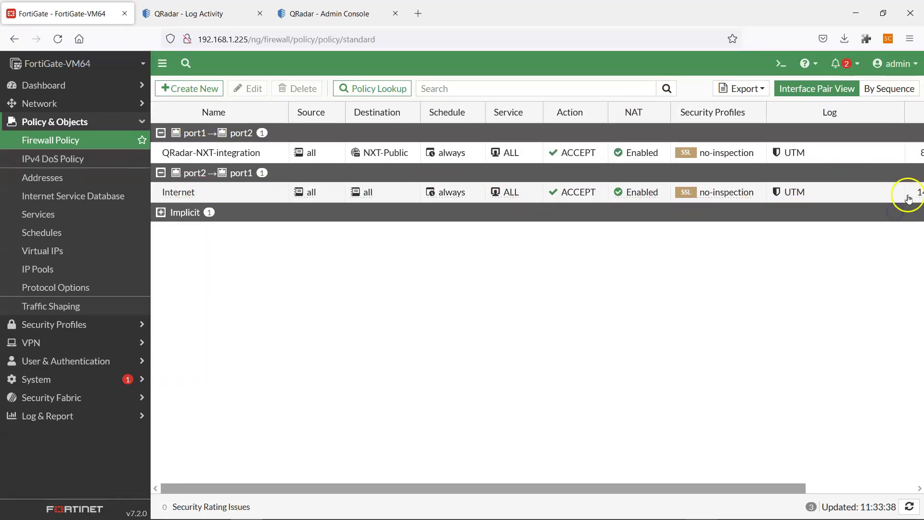
click(894, 191)
click(802, 196)
click(795, 213)
click(799, 248)
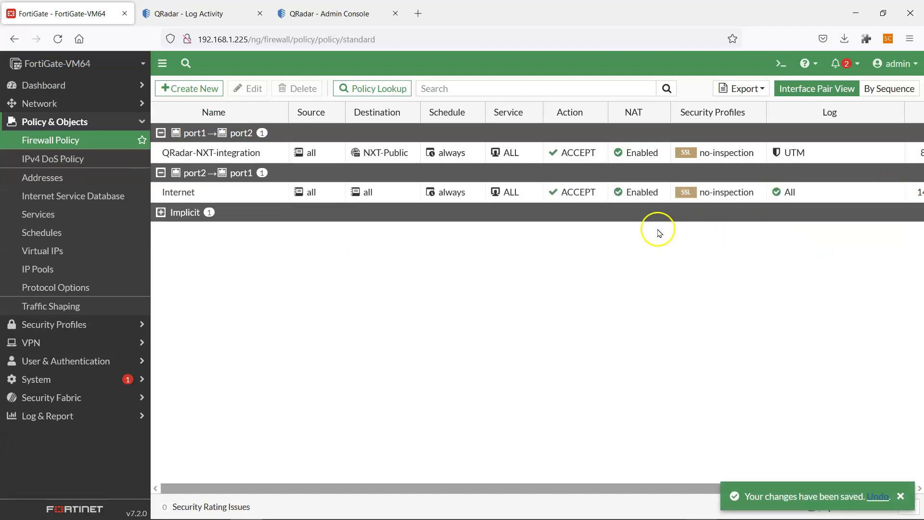
click(43, 379)
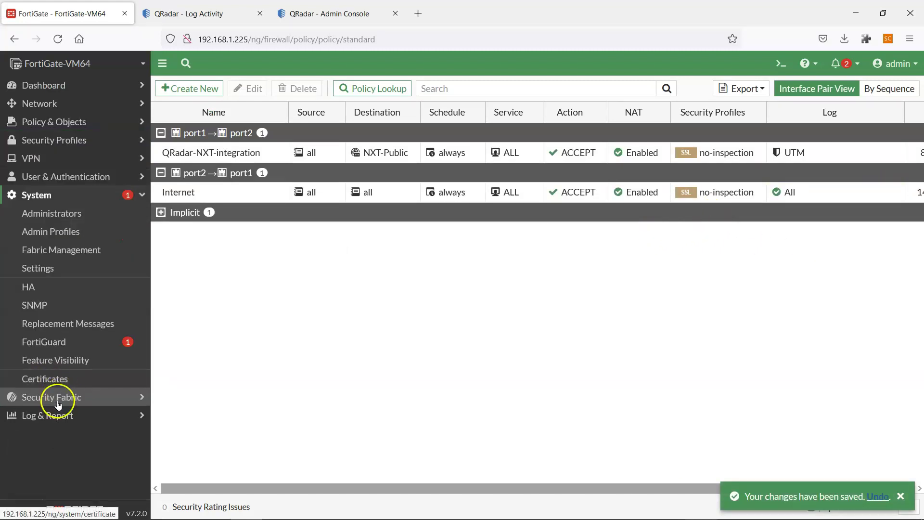
click(53, 415)
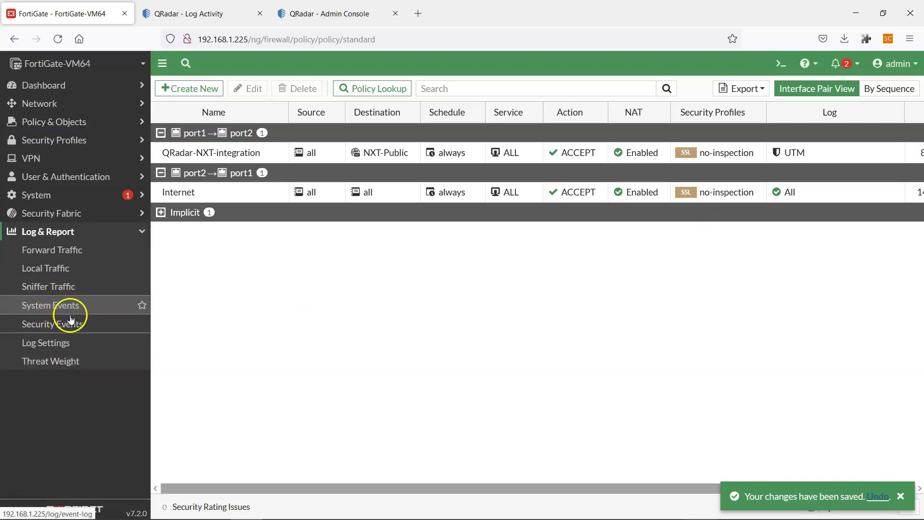
Enable sending logs to syslog server 192.168.1.222 in Log Settings, apply, then open QRadar Log Activity.
click(63, 342)
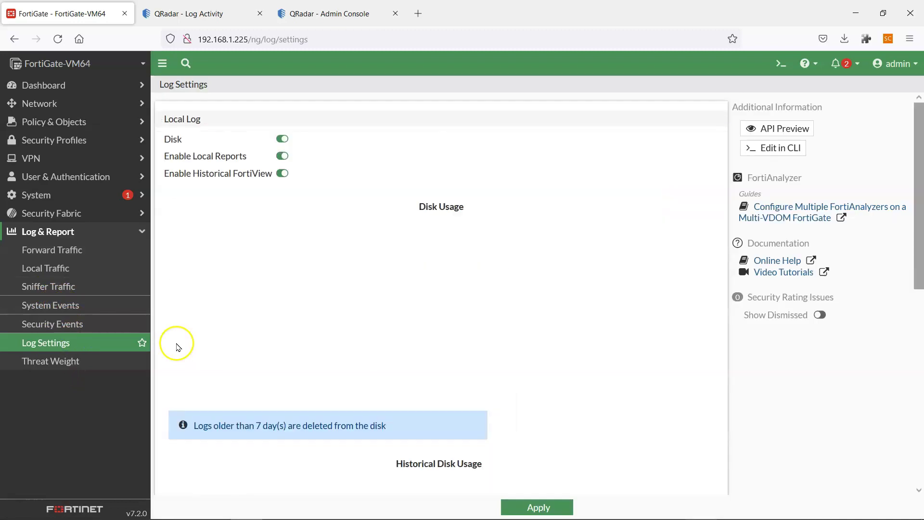
scroll(336, 264, down, 3)
scroll(342, 267, up, 3)
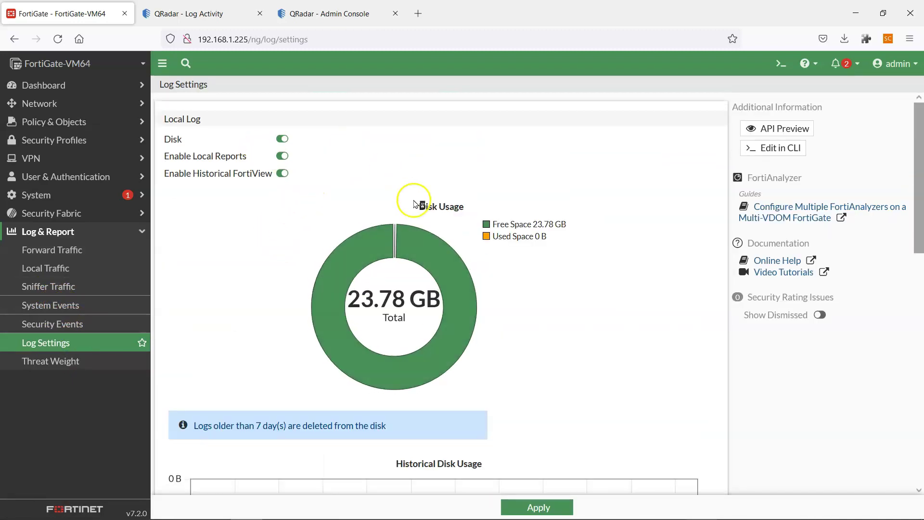
scroll(414, 203, down, 5)
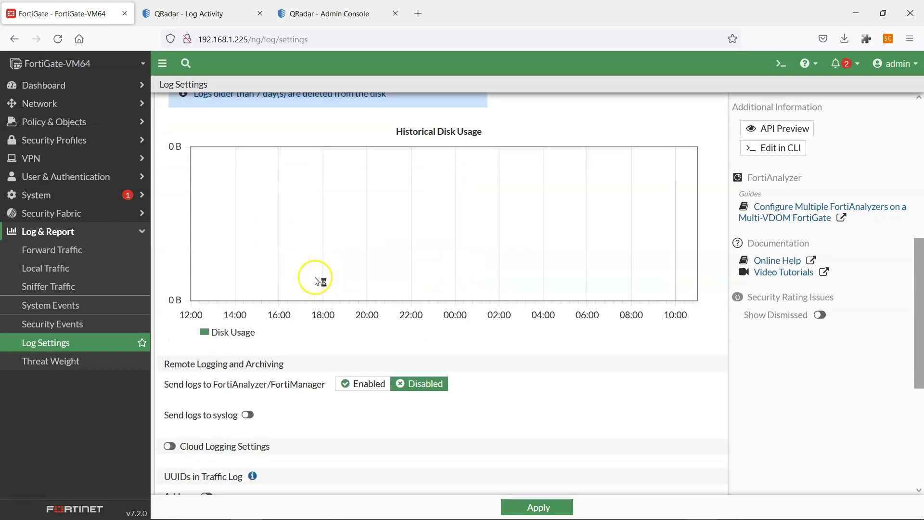
scroll(307, 292, down, 2)
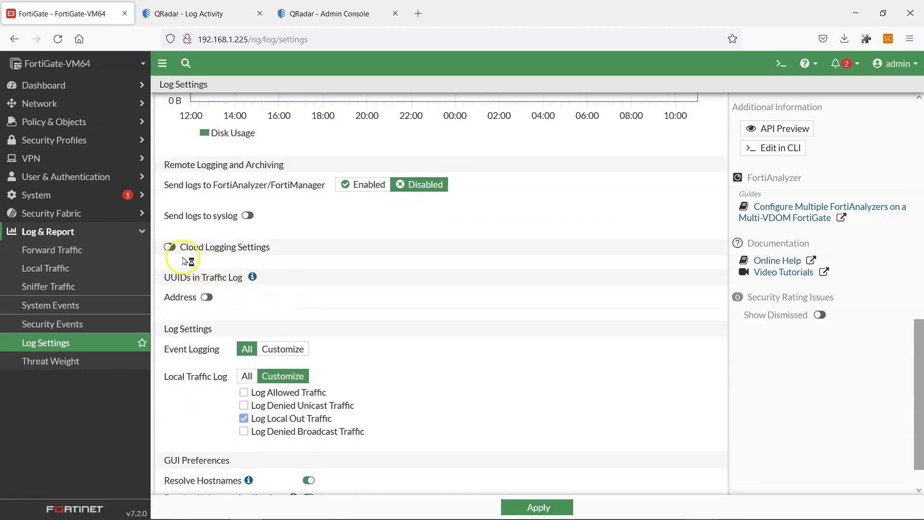
click(247, 216)
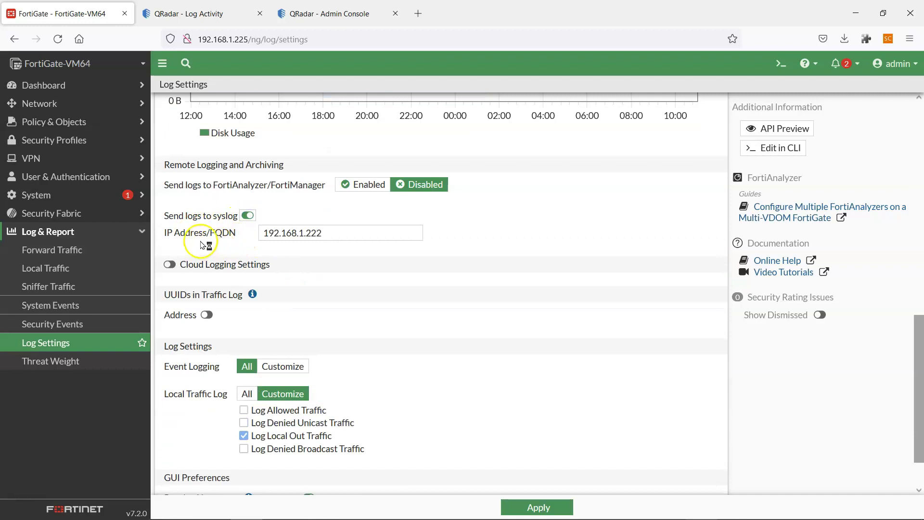
click(313, 234)
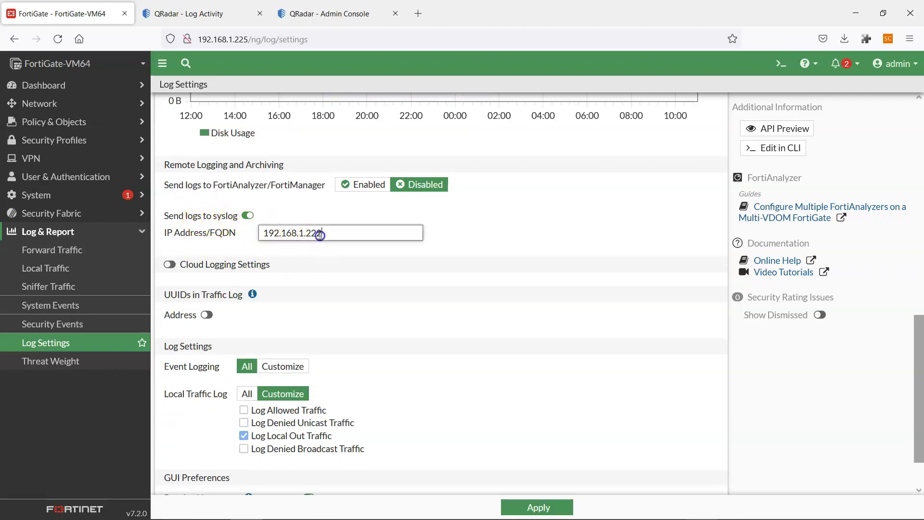
key(ctrl+a)
click(332, 231)
click(537, 507)
click(216, 23)
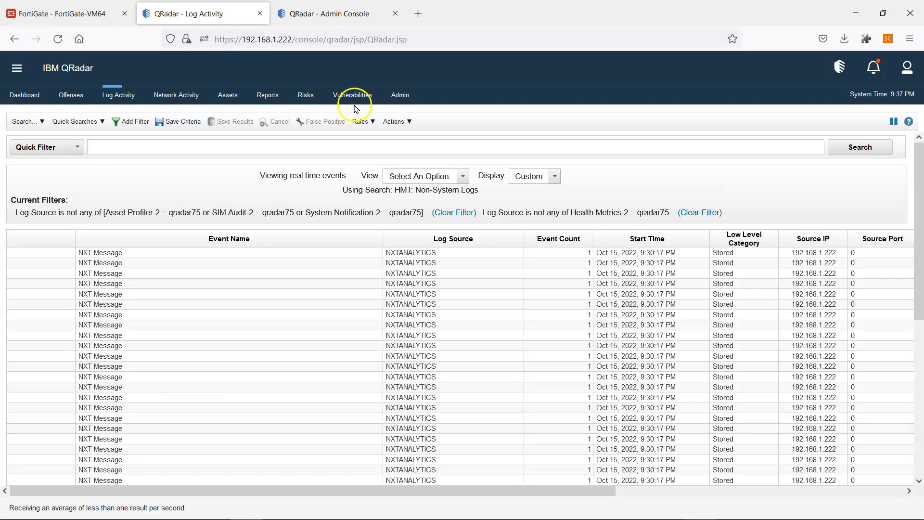
Refresh QRadar's Log Activity for new events, then go back to FortiGate's Log Settings page.
click(121, 96)
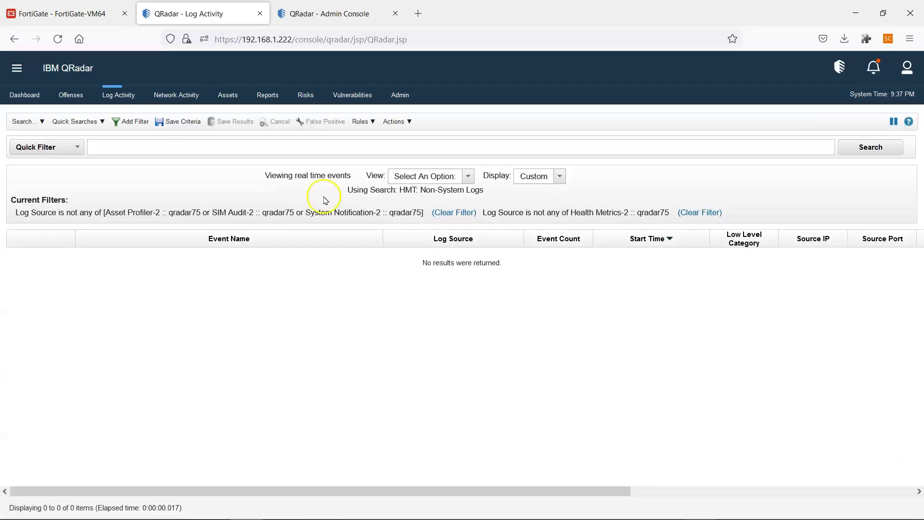
key(alt+Tab)
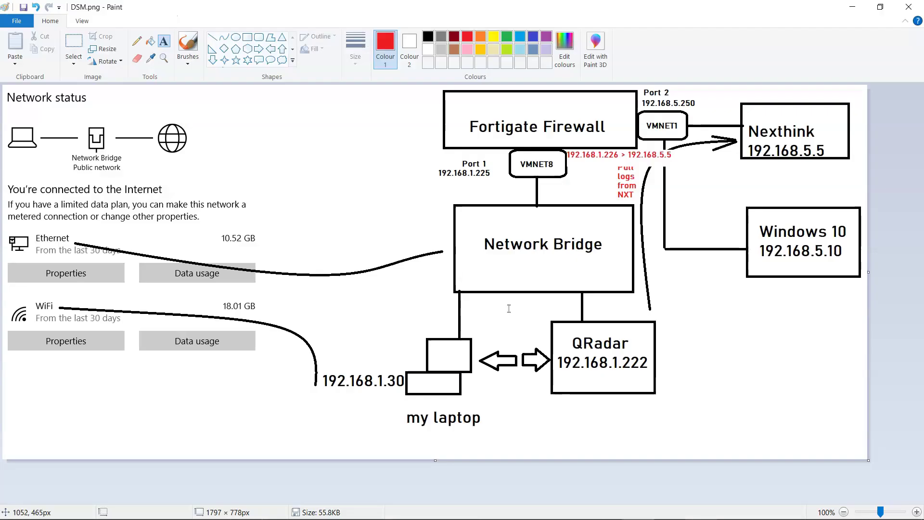
key(alt+Tab)
click(89, 14)
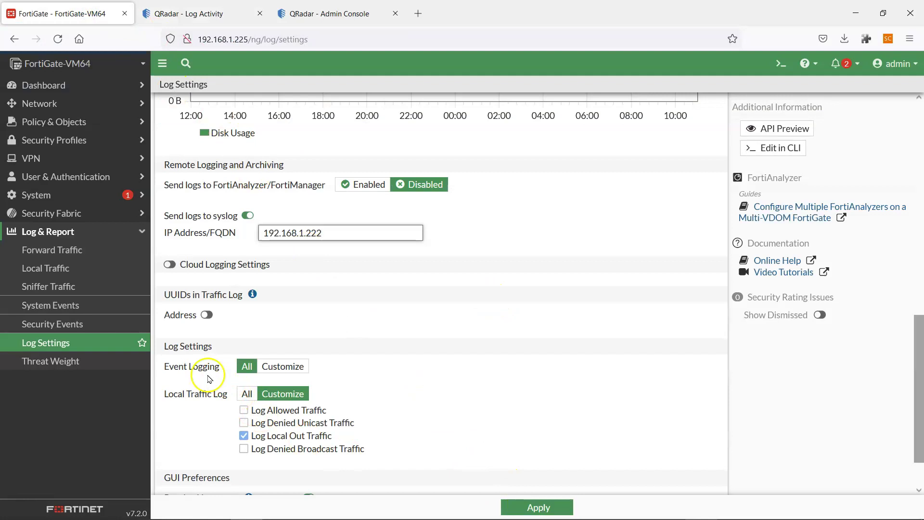
Set FortiGate event logging back to All after toggling system activity events off.
drag(220, 367, 174, 368)
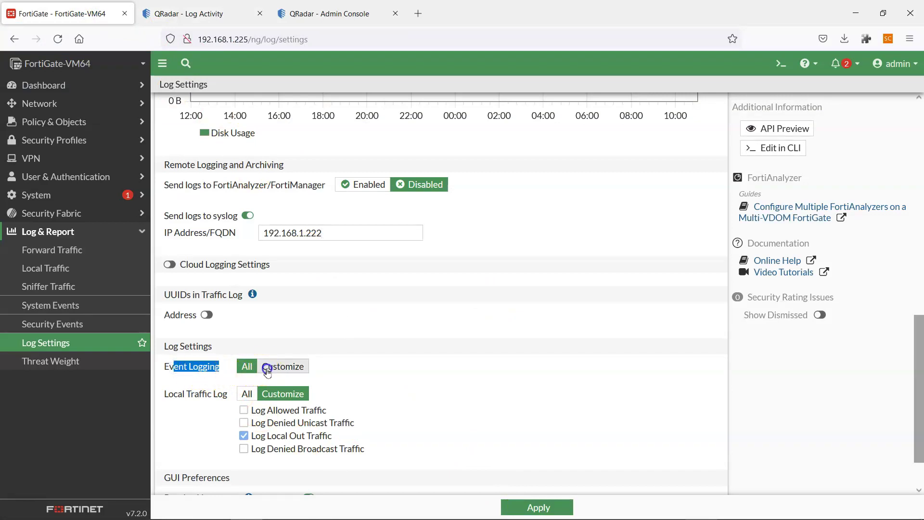
click(268, 367)
scroll(265, 457, down, 4)
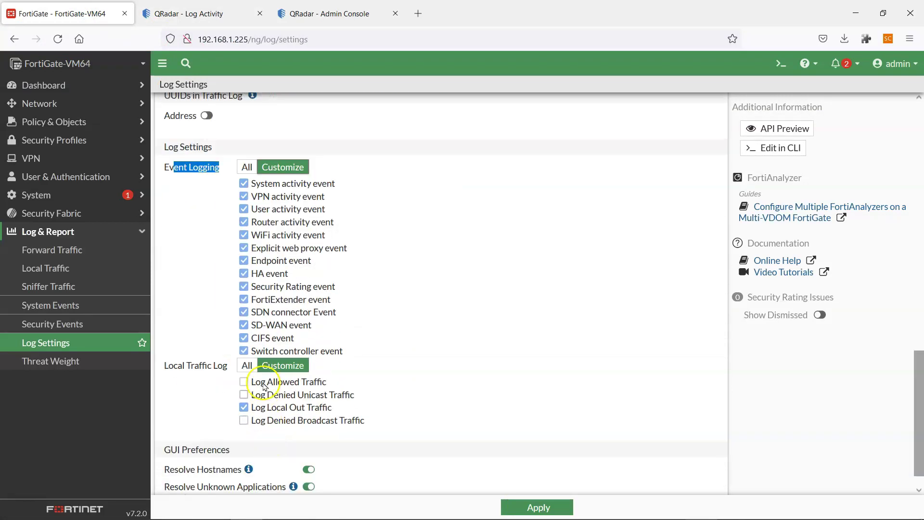
click(260, 187)
click(247, 167)
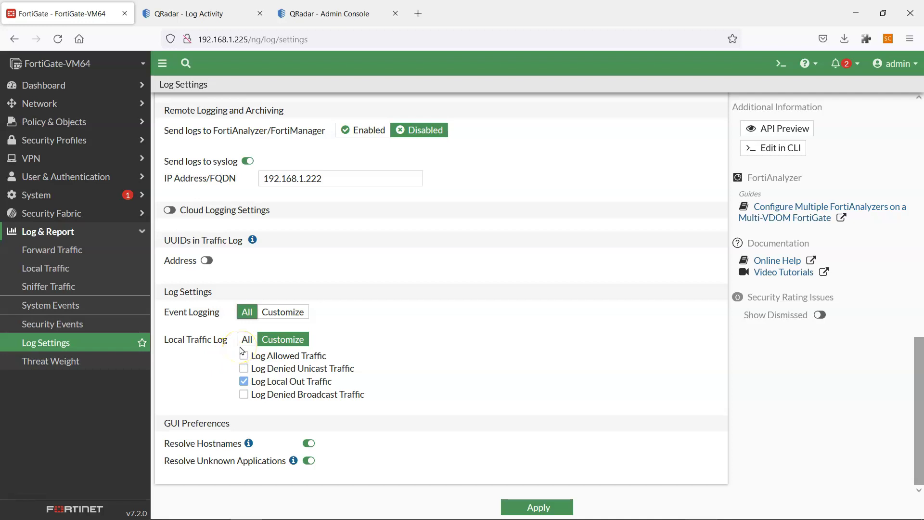
click(256, 355)
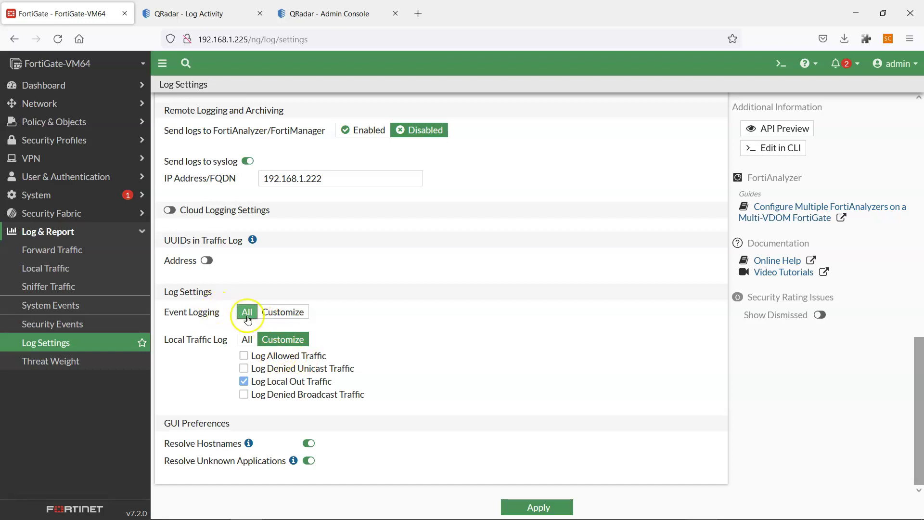
scroll(234, 315, up, 2)
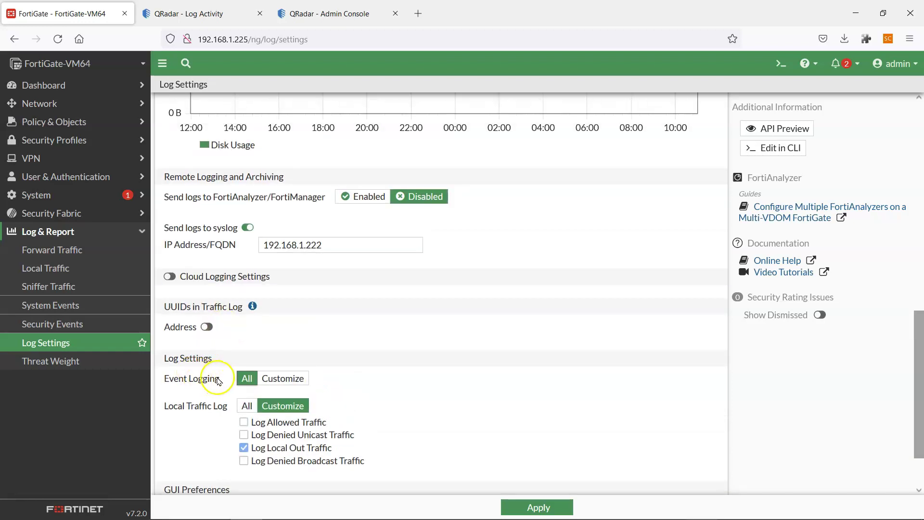
Apply the Log Settings so logs go to syslog server 192.168.1.222.
key(alt+Tab)
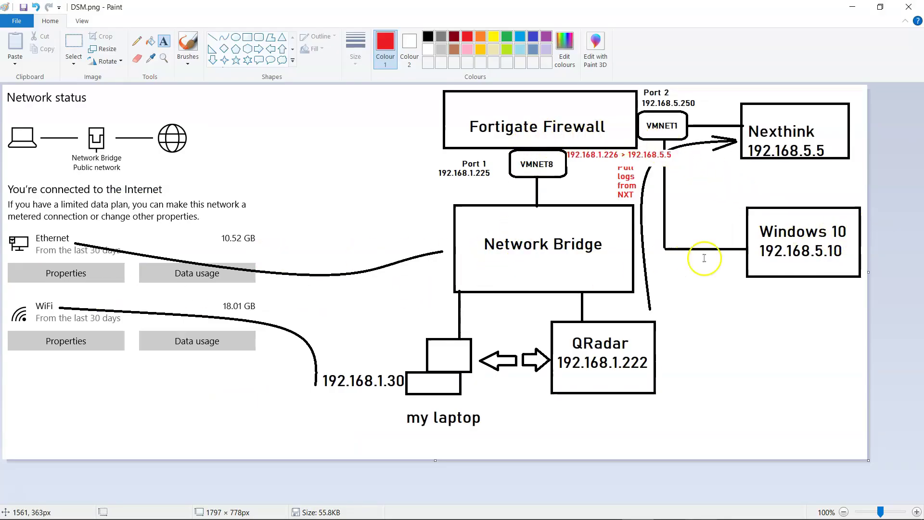
key(alt+Tab)
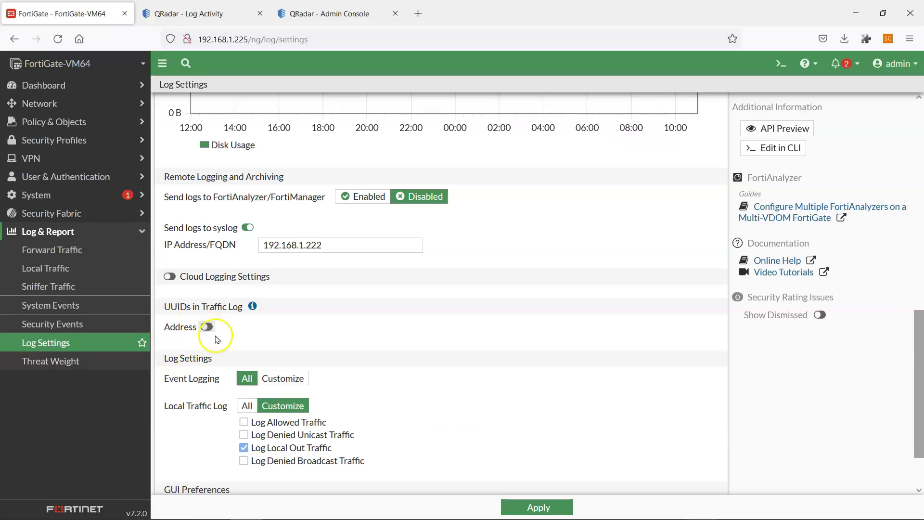
click(539, 507)
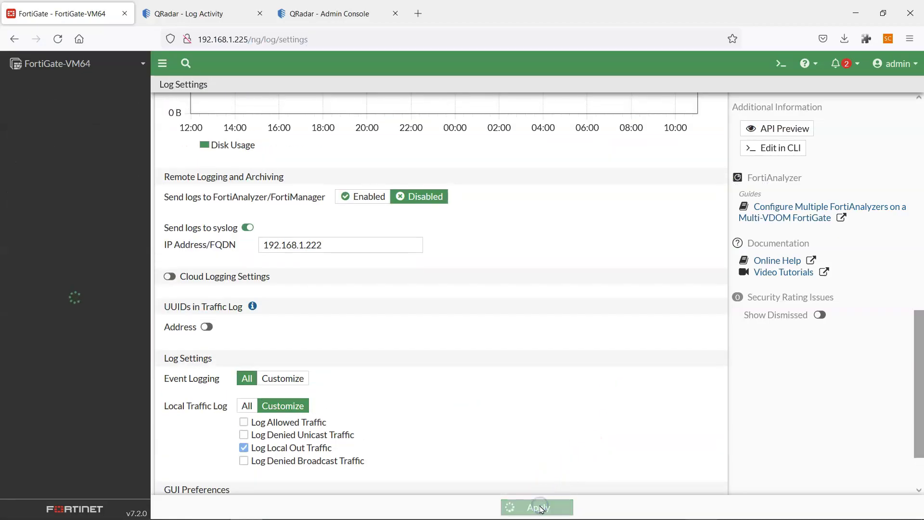
click(205, 14)
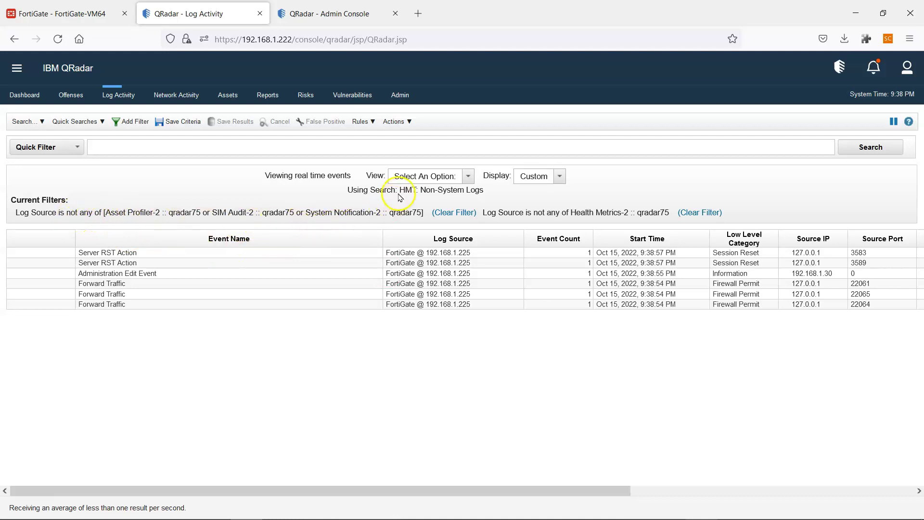
Watch FortiGate events arrive under the HMT: Non-System Logs search, then bring up the Nexthink-Demo-Win10 VM.
drag(398, 195, 471, 188)
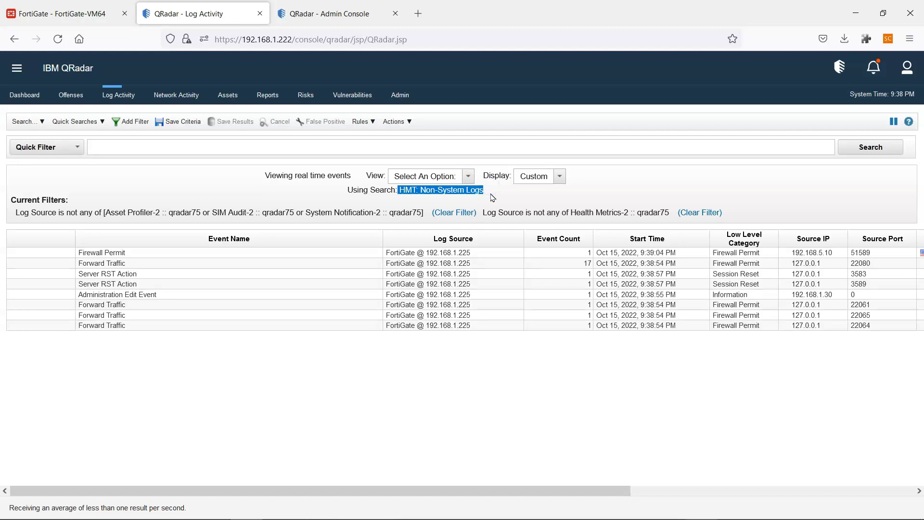
mouse_move(414, 517)
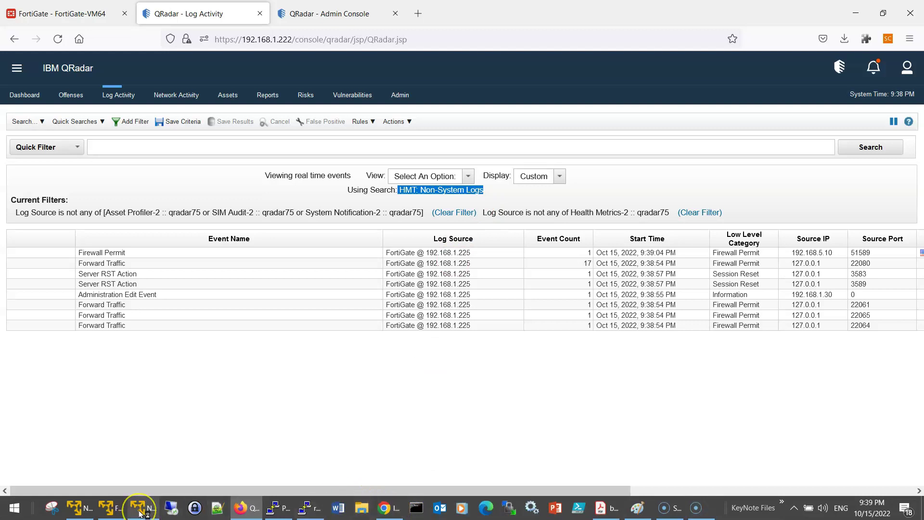
click(87, 514)
click(87, 514)
click(146, 513)
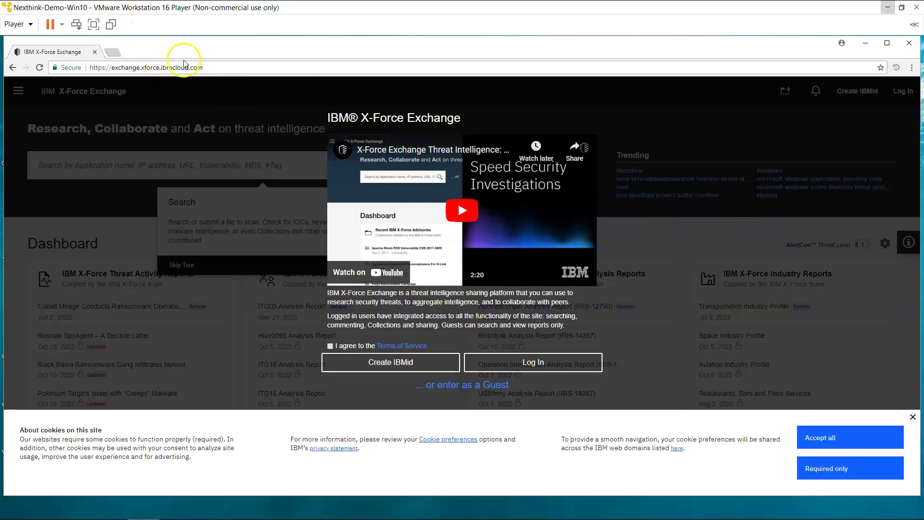
Reload IBM X-Force Exchange in the VM browser to generate traffic, then return to QRadar.
click(218, 71)
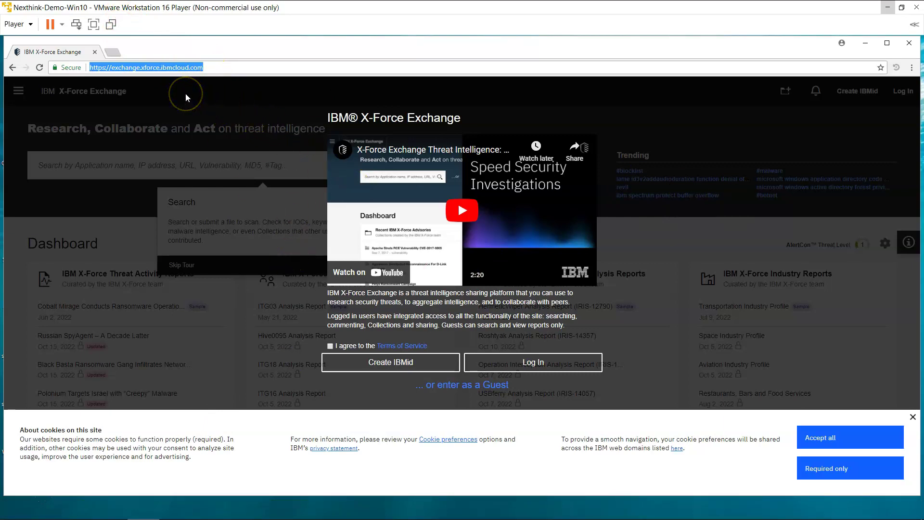
key(Return)
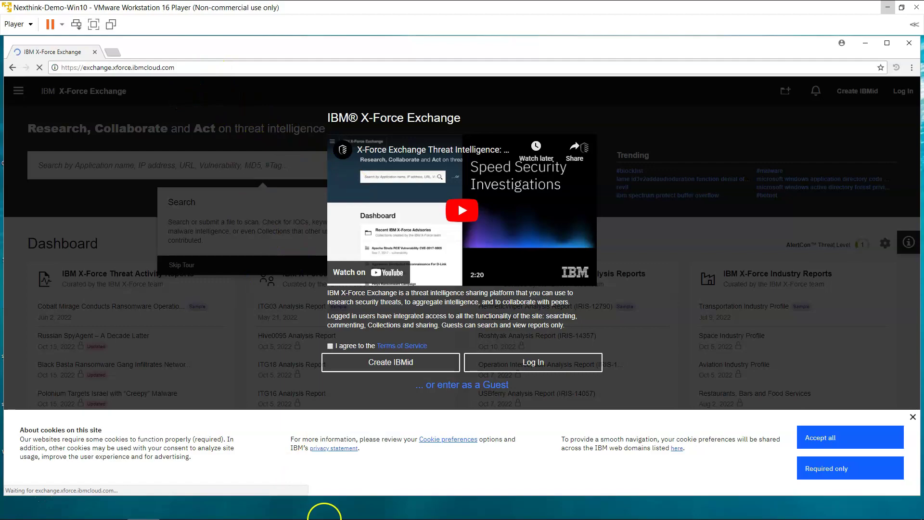
click(255, 507)
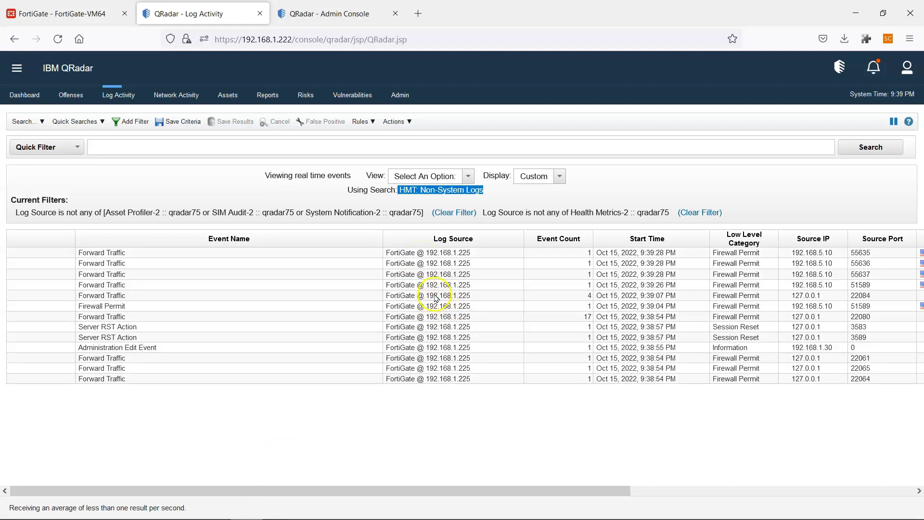
Inspect the Destination IP and Payload columns of the new 192.168.5.10 FortiGate events.
drag(611, 492, 895, 494)
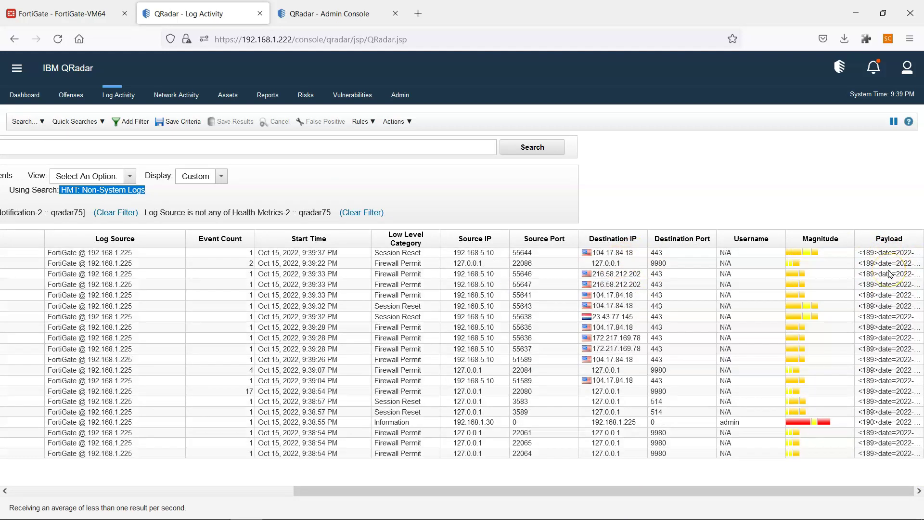
mouse_move(884, 281)
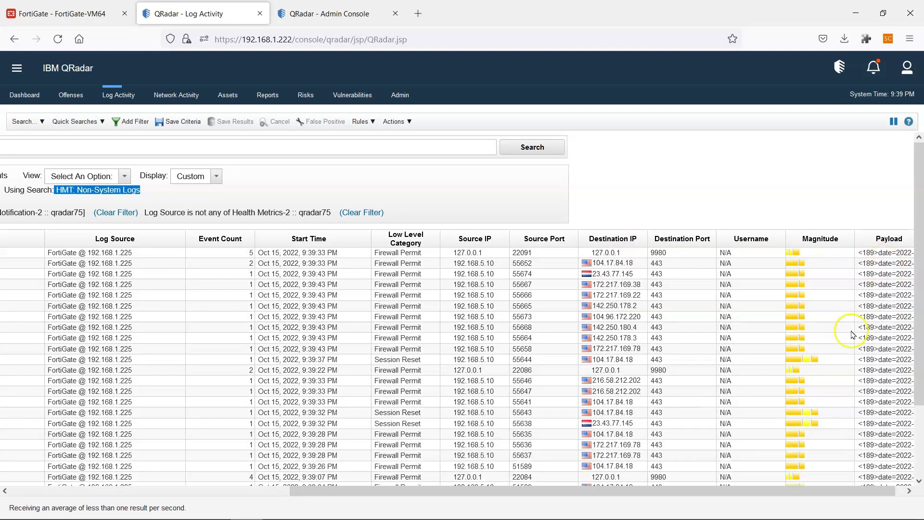
drag(685, 490, 380, 507)
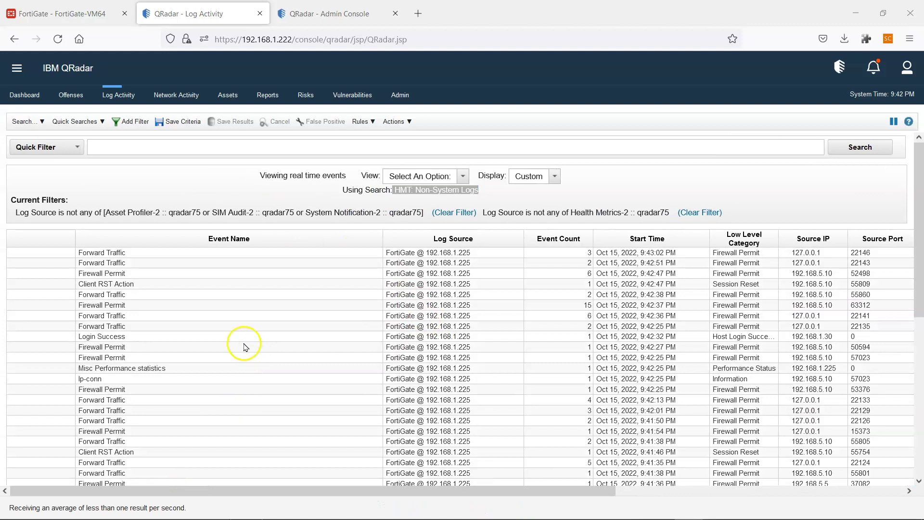
click(244, 343)
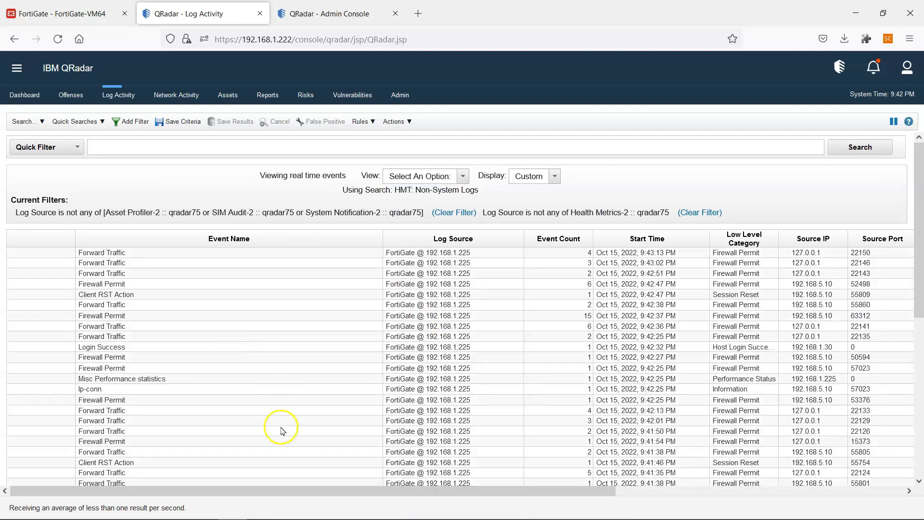
Extend the FortiGate admin session and recheck syslog server 192.168.1.222, then switch to PuTTY.
click(76, 18)
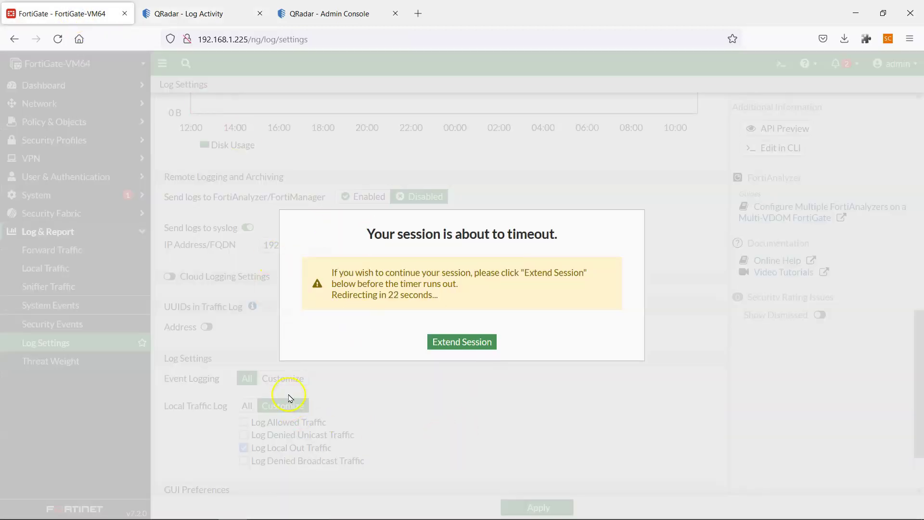
click(448, 341)
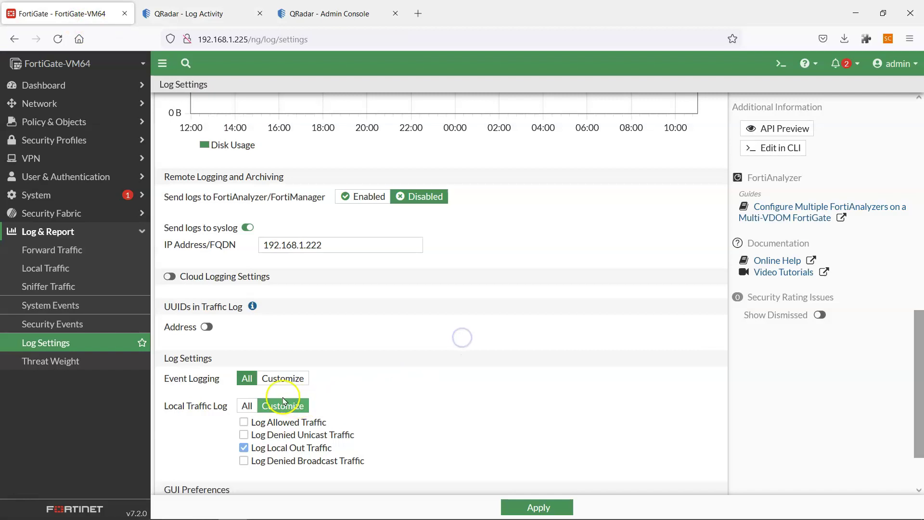
scroll(212, 279, up, 2)
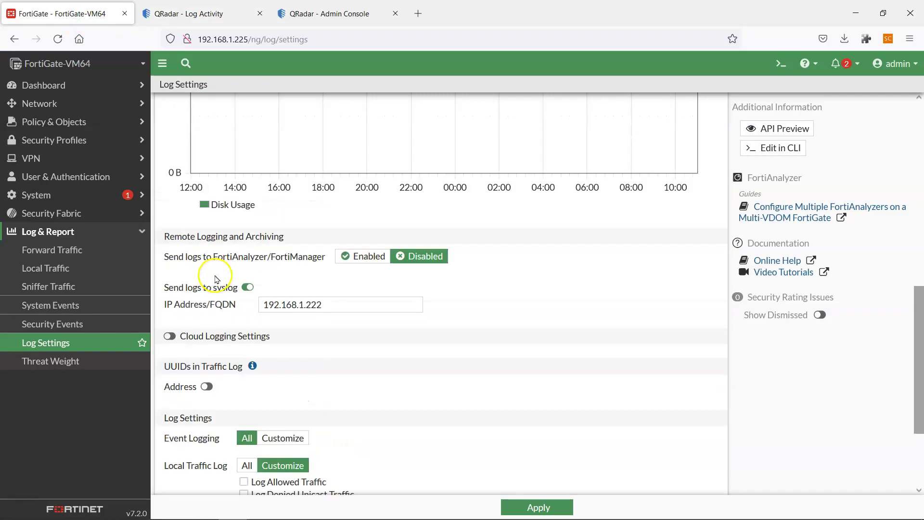
scroll(289, 289, down, 2)
click(346, 251)
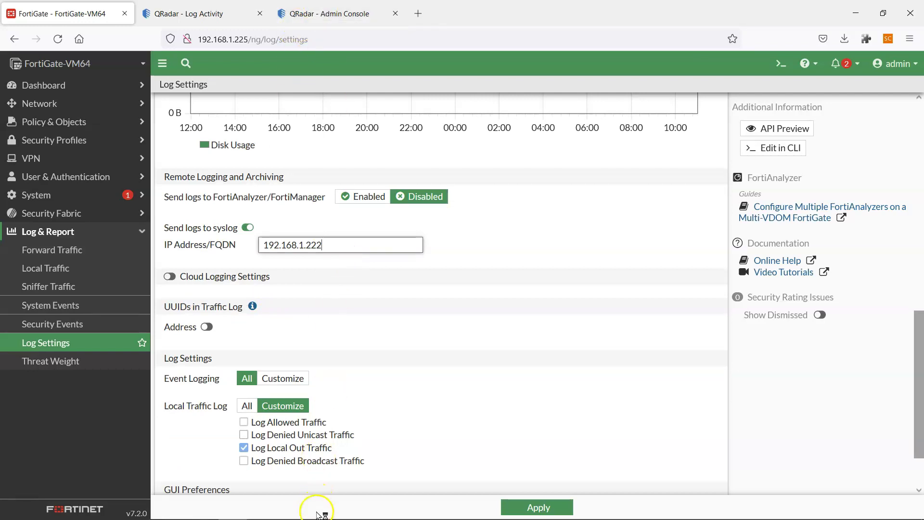
mouse_move(320, 514)
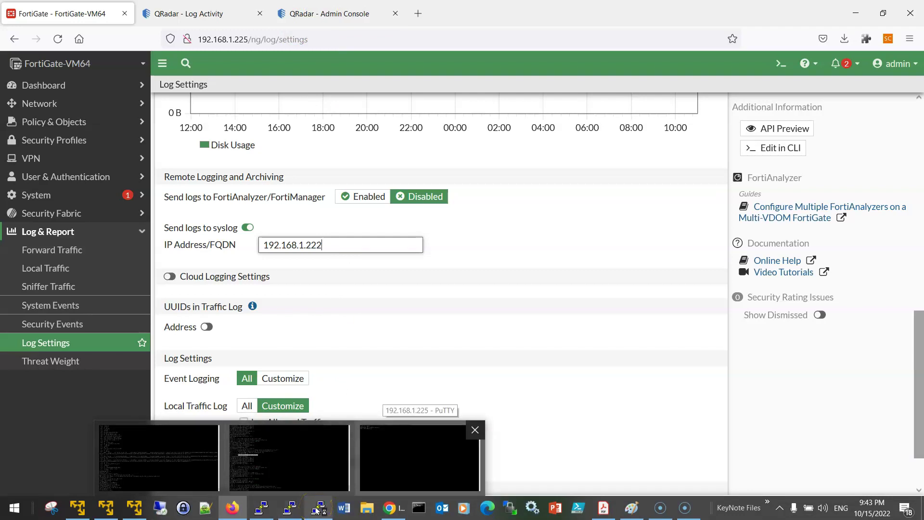
click(420, 457)
Run 'show log syslogd setting' to confirm syslog is enabled with server 192.168.1.222.
click(380, 196)
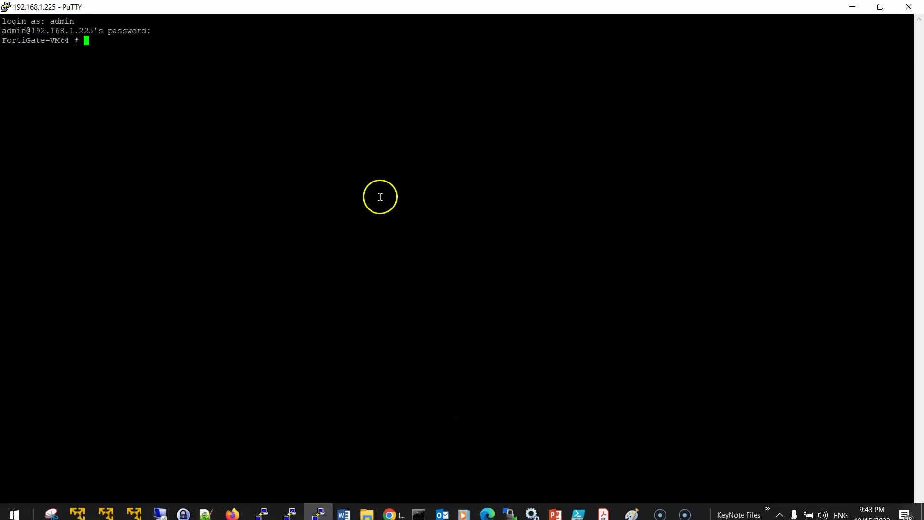
key(Return)
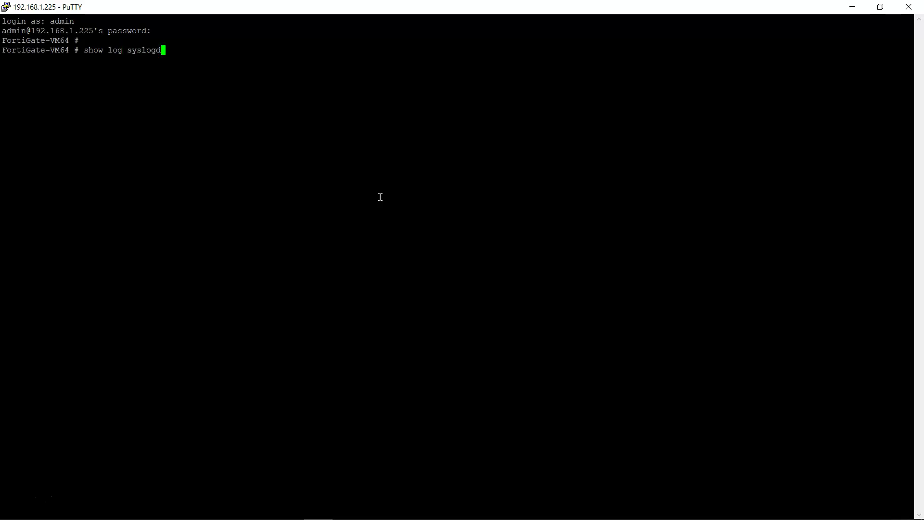
key(Tab)
key(Return)
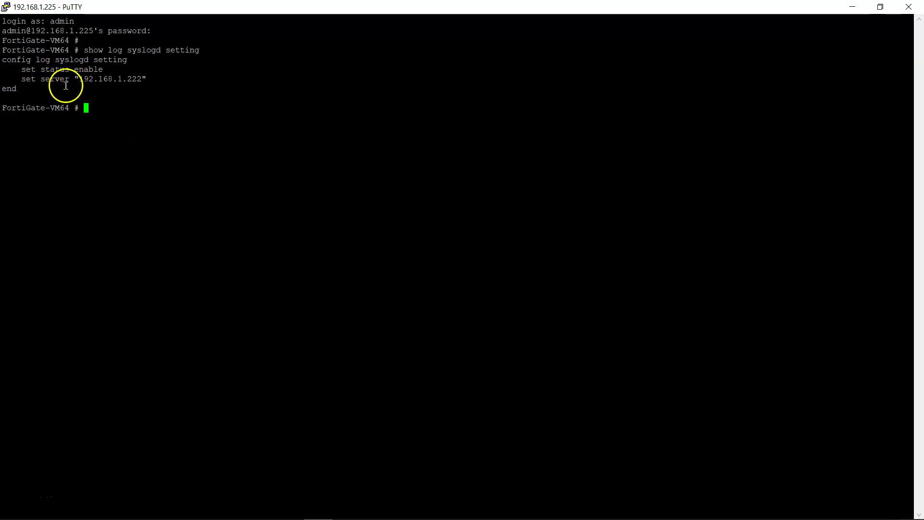
key(alt+Tab)
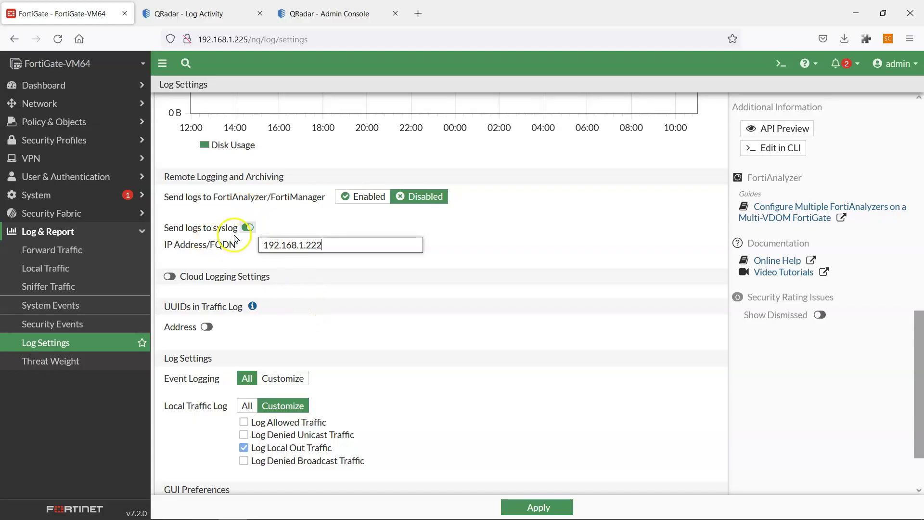
key(alt+Tab)
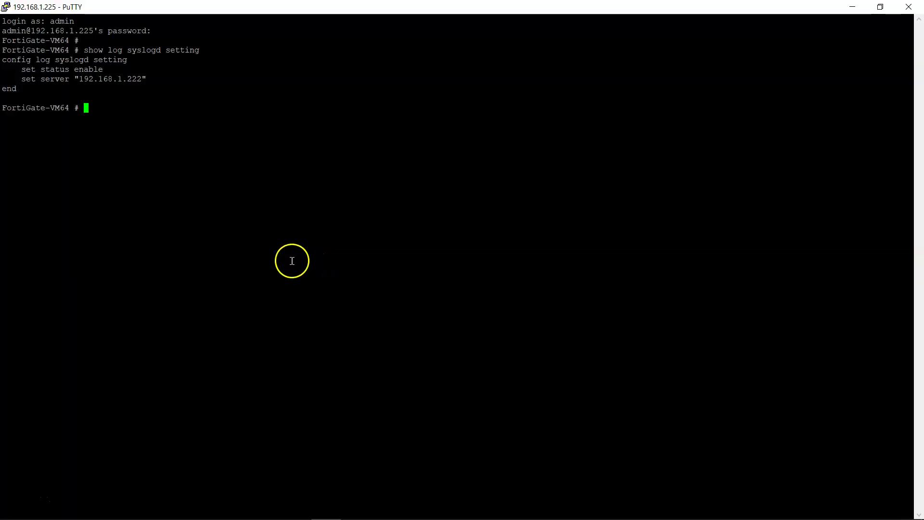
click(199, 237)
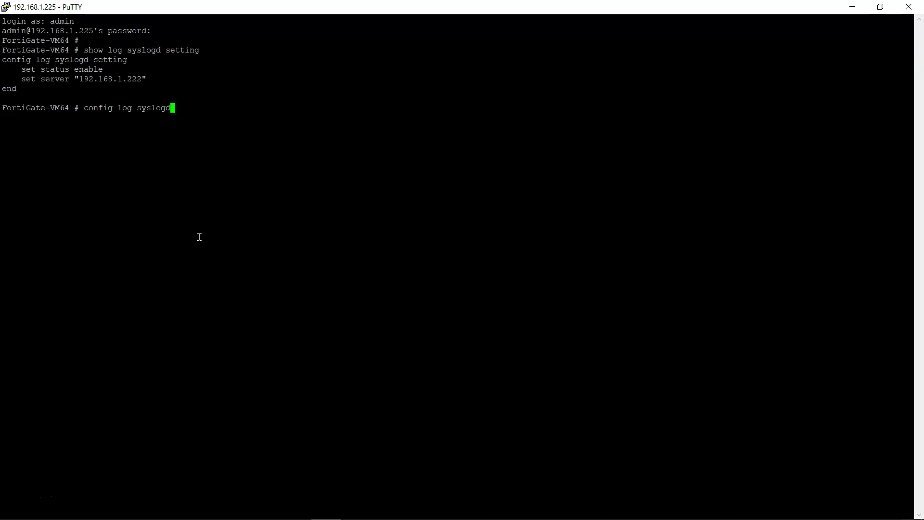
Enter 'config log syslogd setting' and run 'show full-configuration'.
text(etting)
key(Return)
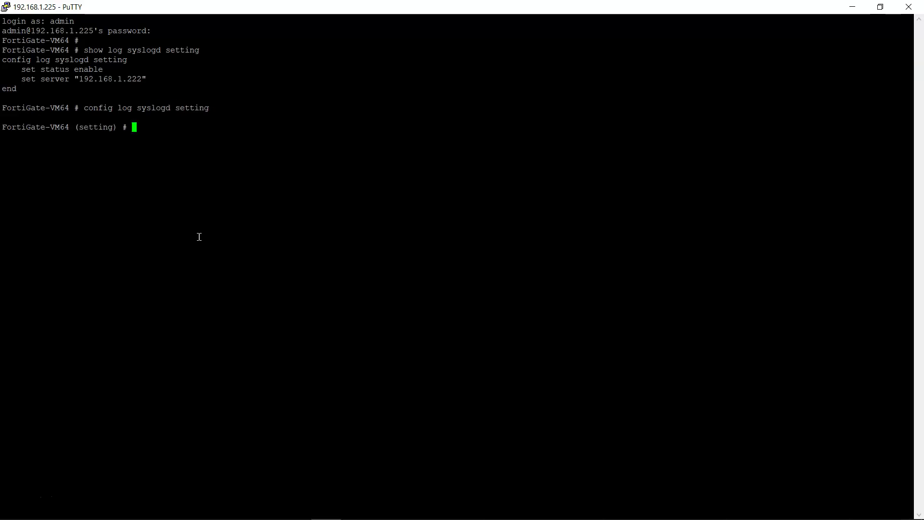
text(show full-configuration)
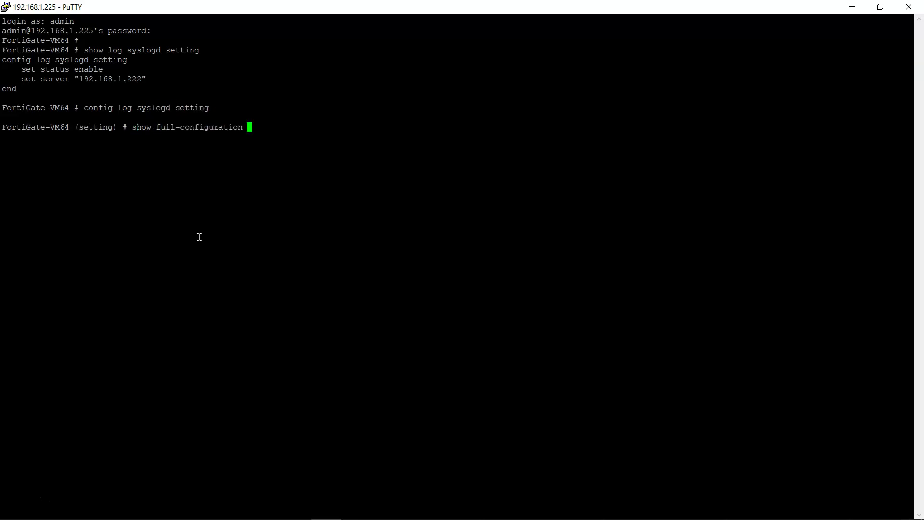
key(Return)
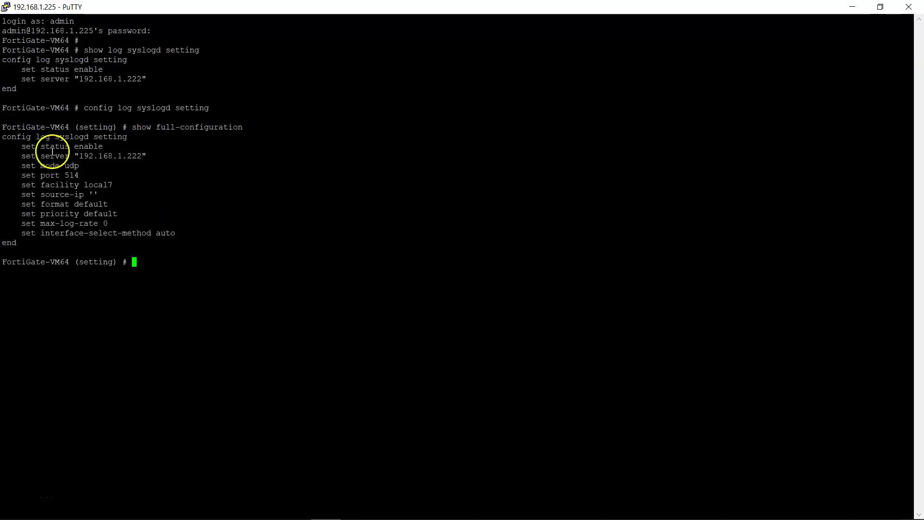
Highlight the status, server, mode udp and 'set format default' lines in the listing.
drag(23, 146, 87, 163)
click(76, 162)
click(73, 177)
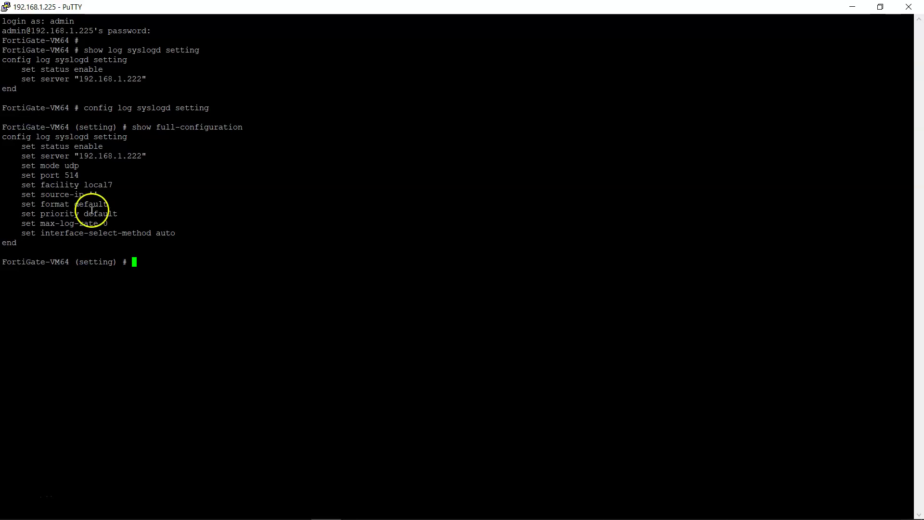
double_click(32, 204)
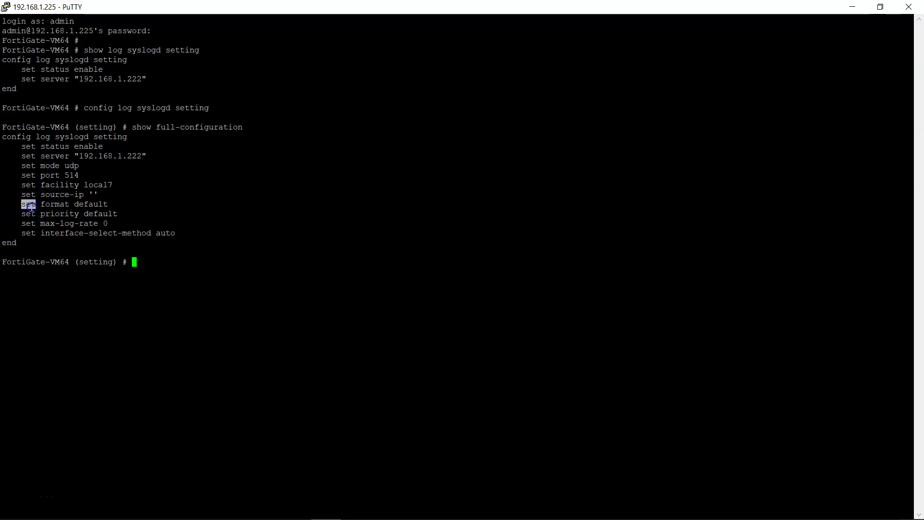
drag(32, 204, 112, 202)
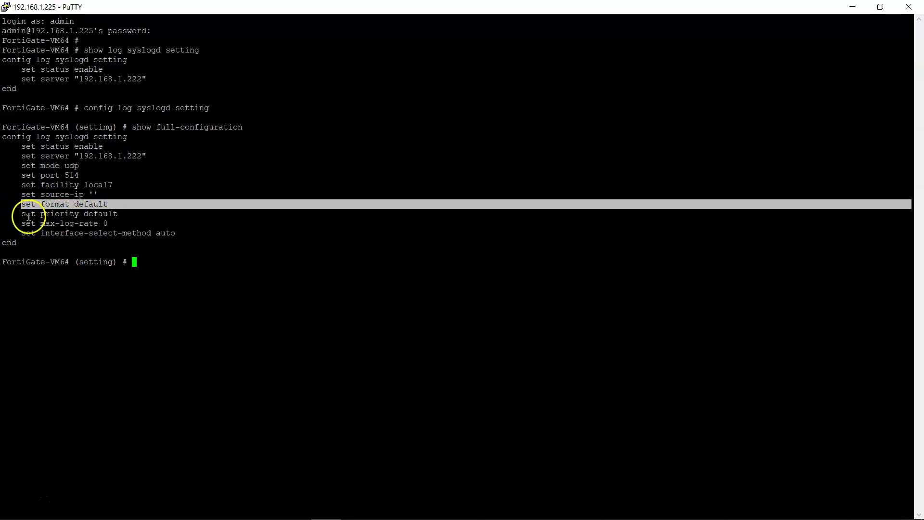
click(55, 229)
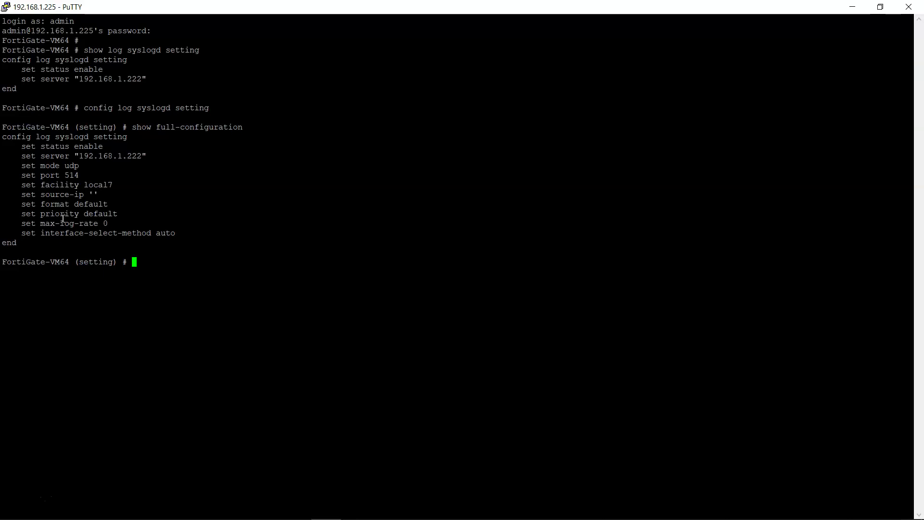
double_click(88, 203)
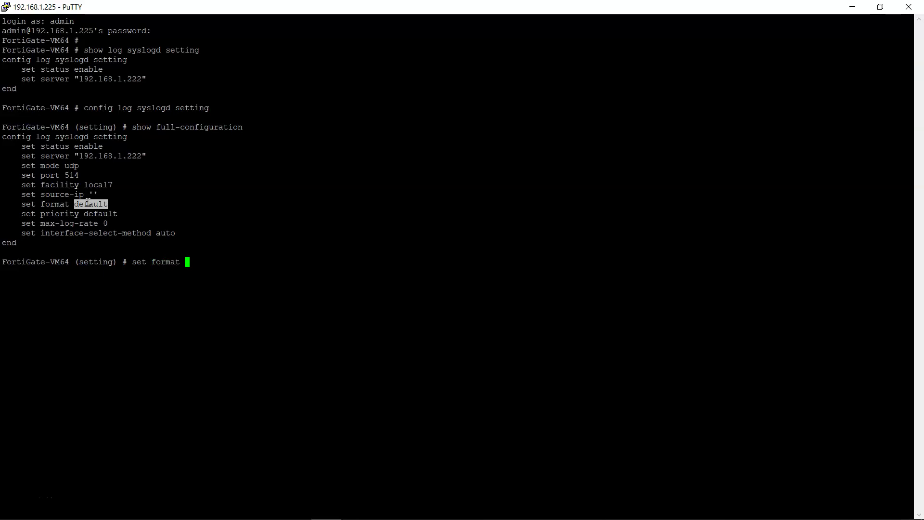
List the available syslog formats with '?': default, csv, cef and rfc5424.
key(question)
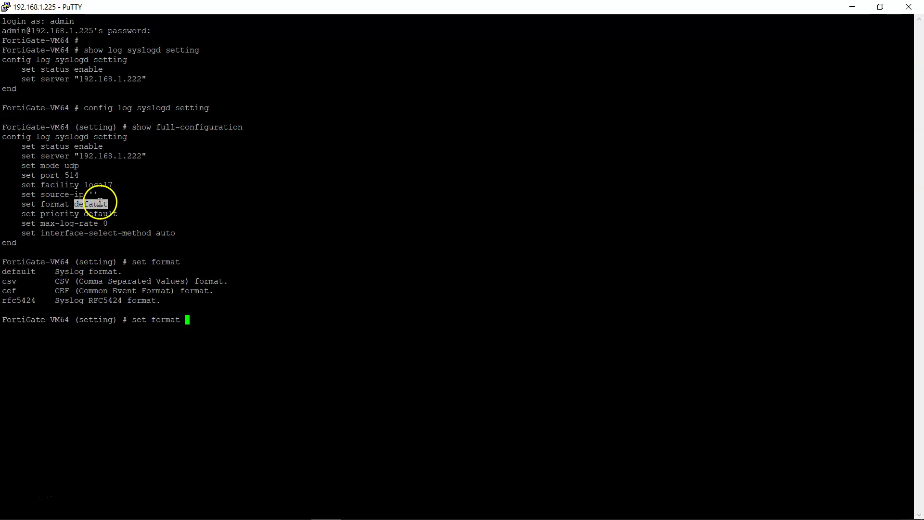
click(11, 283)
double_click(11, 284)
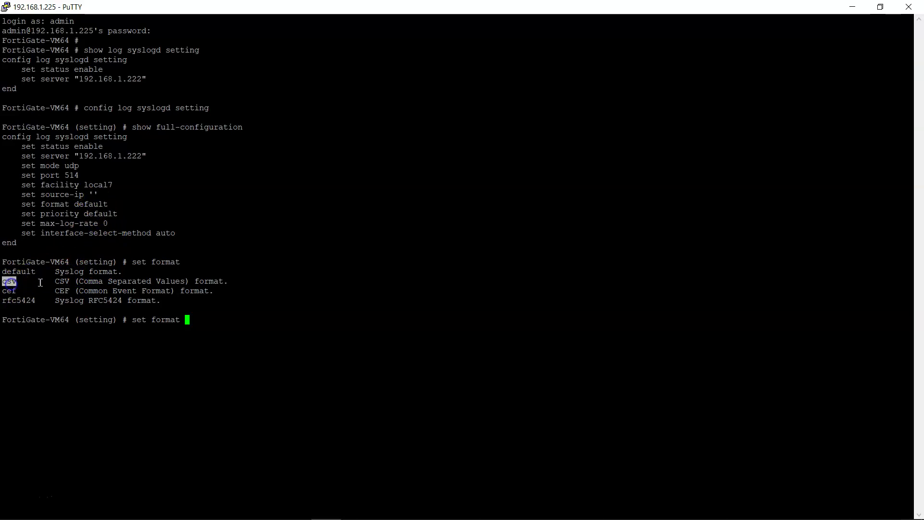
click(14, 296)
drag(56, 291, 213, 288)
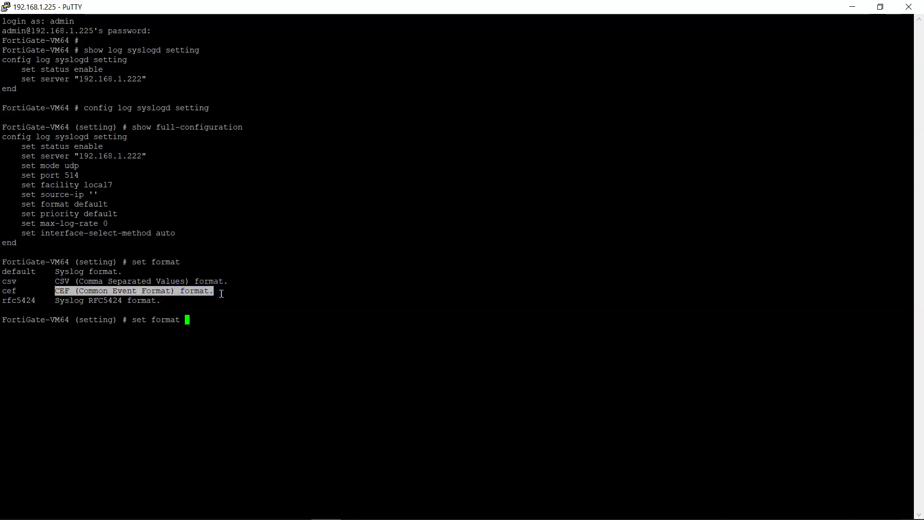
double_click(19, 300)
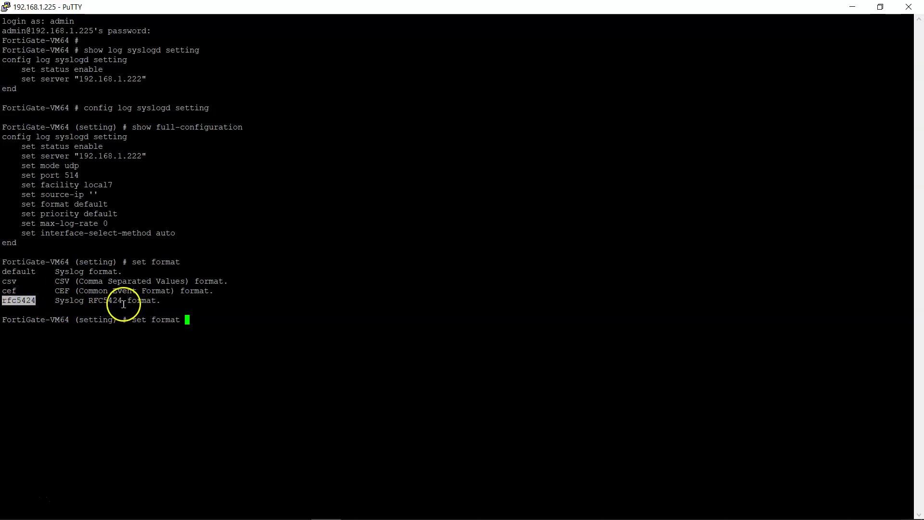
click(101, 292)
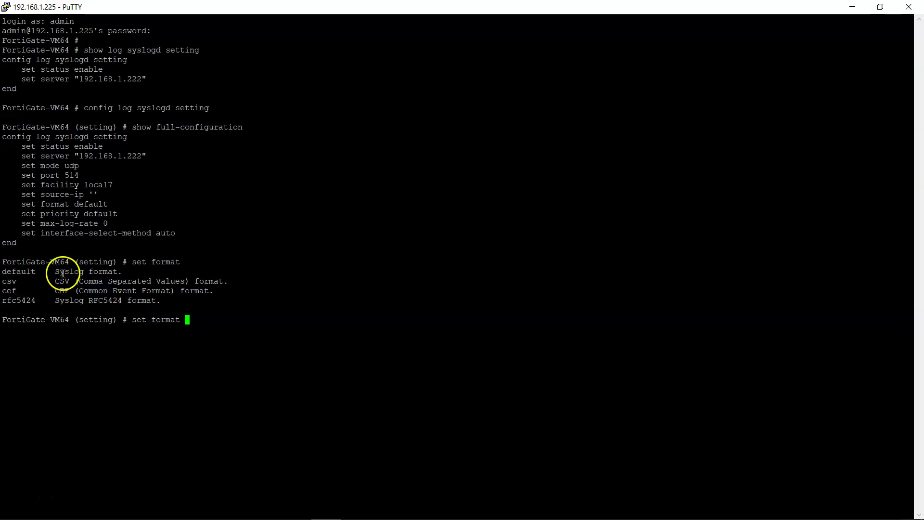
Bring the QRadar DSM guide b_dsm_guide.pdf to the front in Acrobat.
key(alt+Tab)
key(alt+Tab)
key(ctrl+Tab)
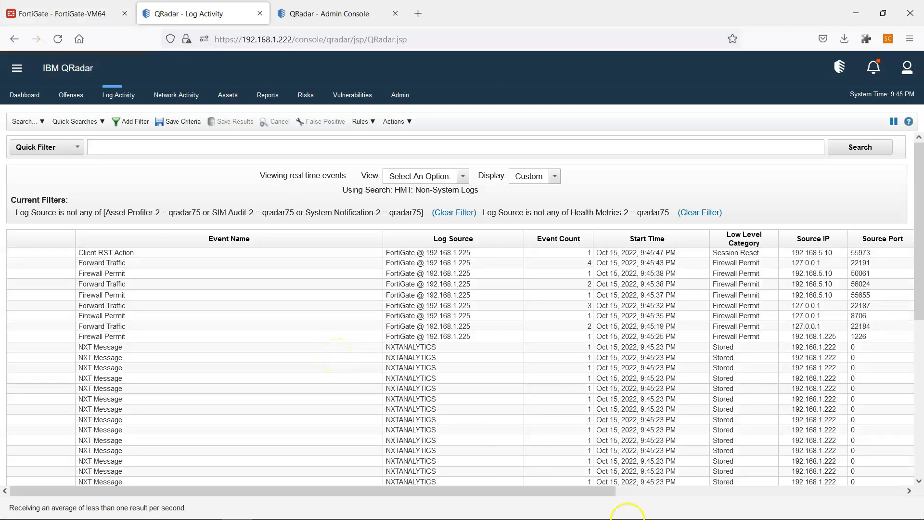
click(615, 507)
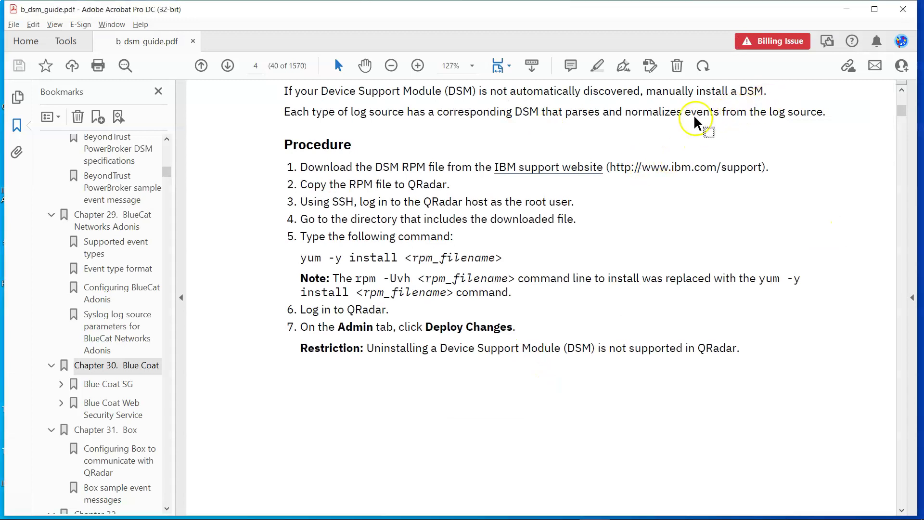
Search the DSM guide for 'fortigate' to reach the FortiGate chapter.
key(ctrl+f)
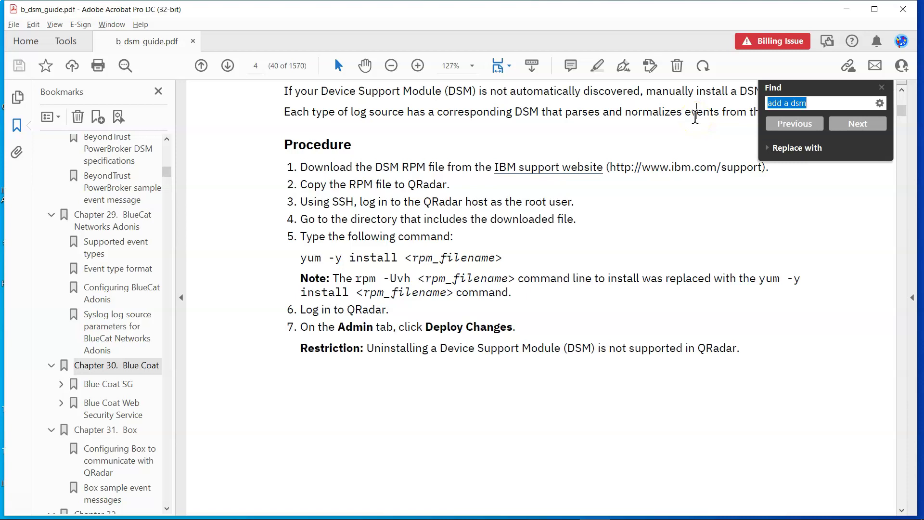
text(fortigate)
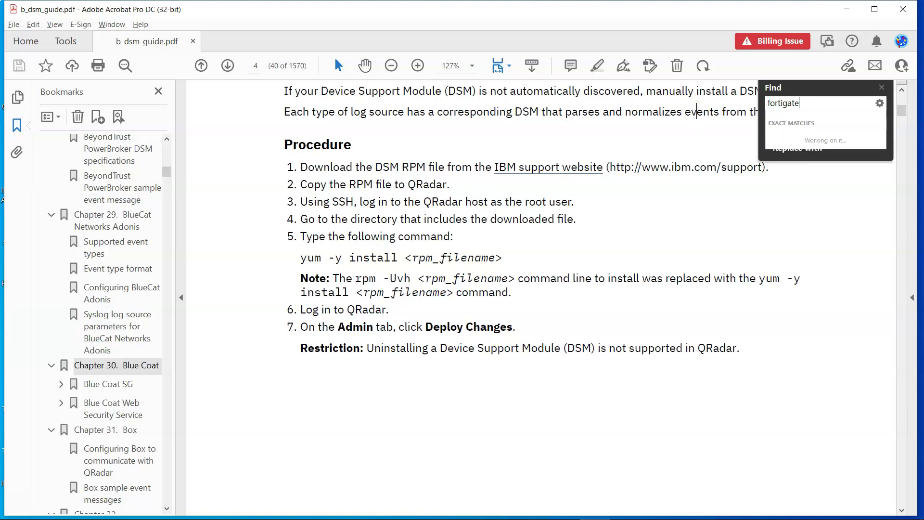
key(Return)
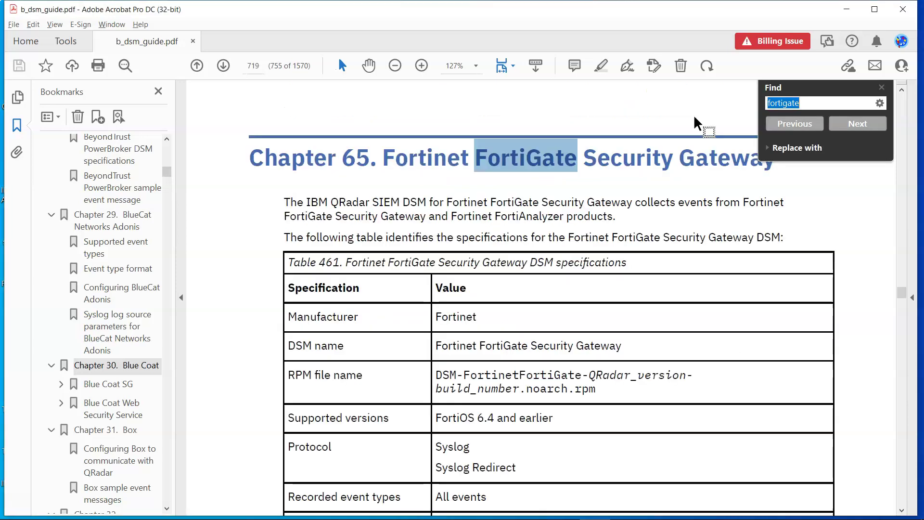
click(882, 88)
Review the Chapter 65 FortiGate DSM specs table, highlighting the RPM file name and supported versions.
scroll(524, 207, down, 2)
scroll(523, 214, up, 1)
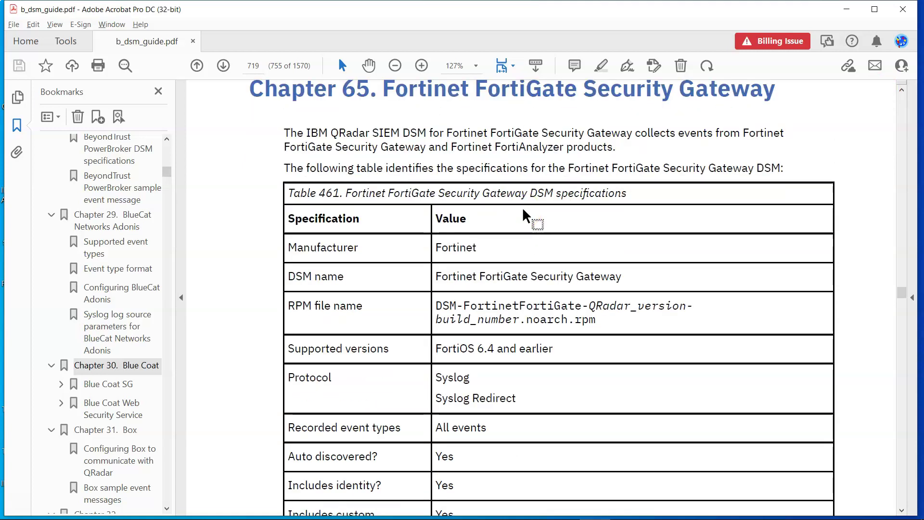
scroll(481, 298, down, 3)
click(513, 264)
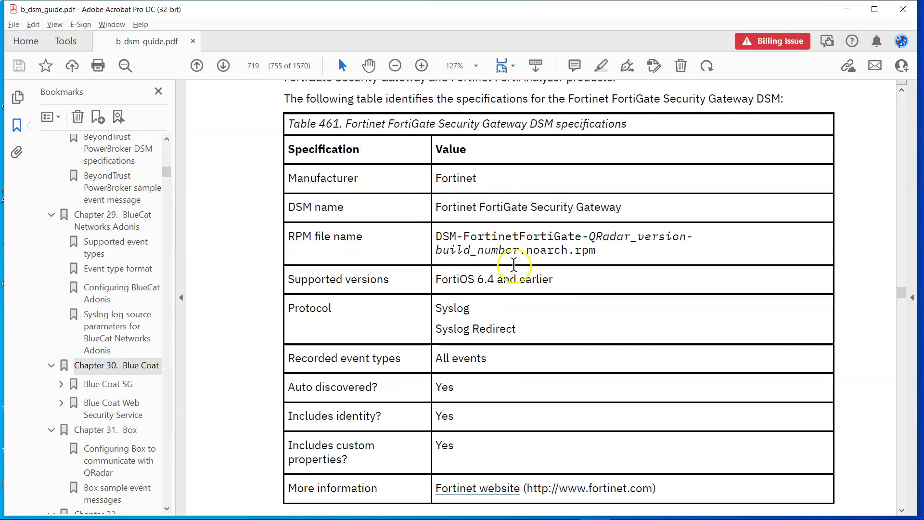
drag(607, 252, 449, 241)
drag(434, 279, 577, 287)
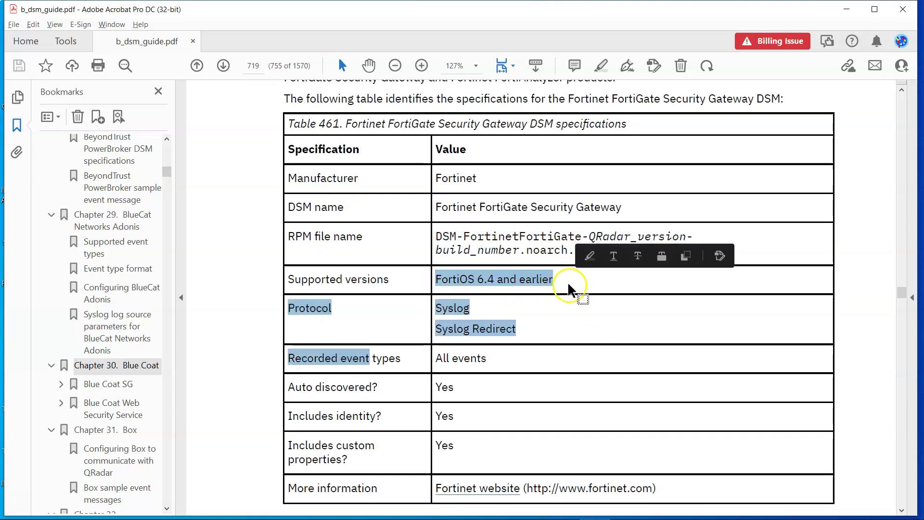
click(580, 286)
click(600, 249)
scroll(600, 250, up, 2)
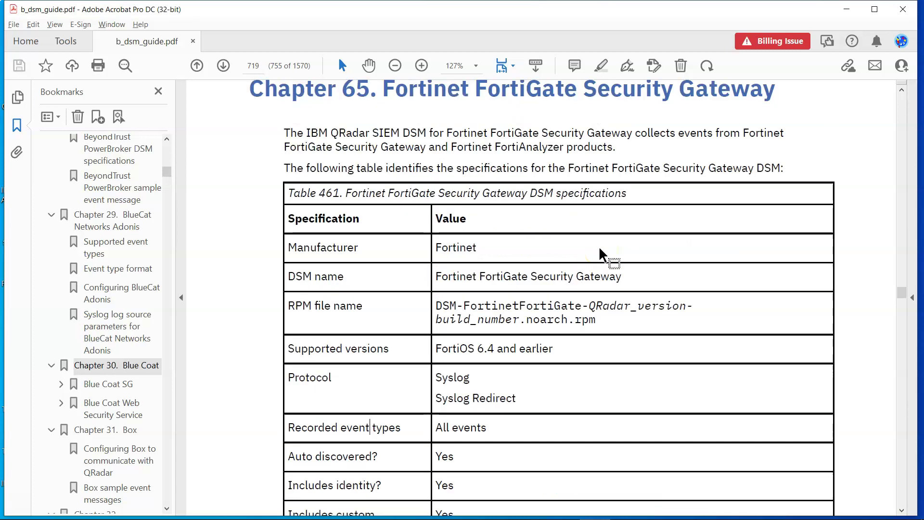
drag(495, 133, 538, 136)
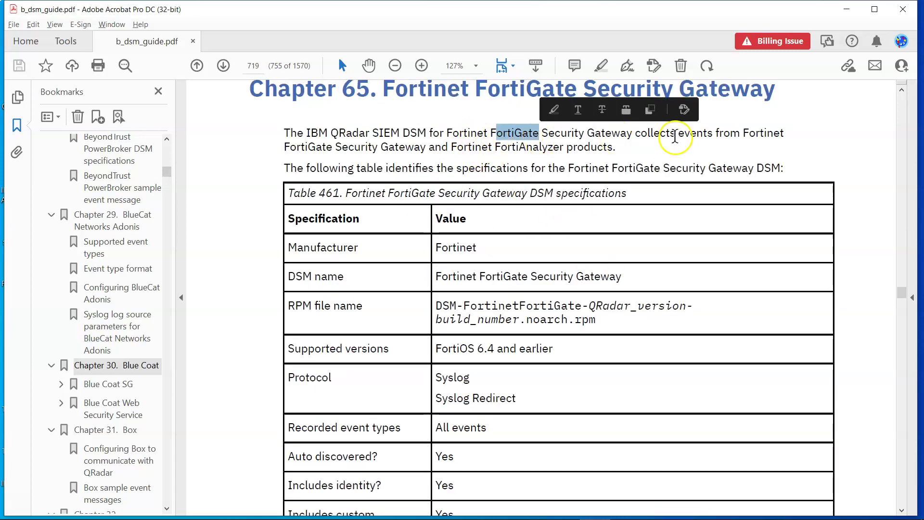
click(397, 139)
drag(400, 135, 427, 136)
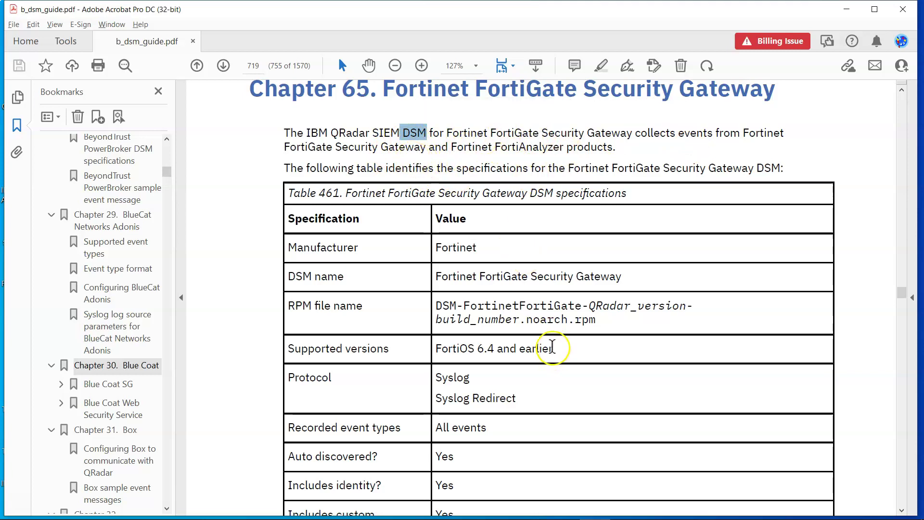
drag(596, 320, 577, 300)
key(ctrl+c)
click(443, 311)
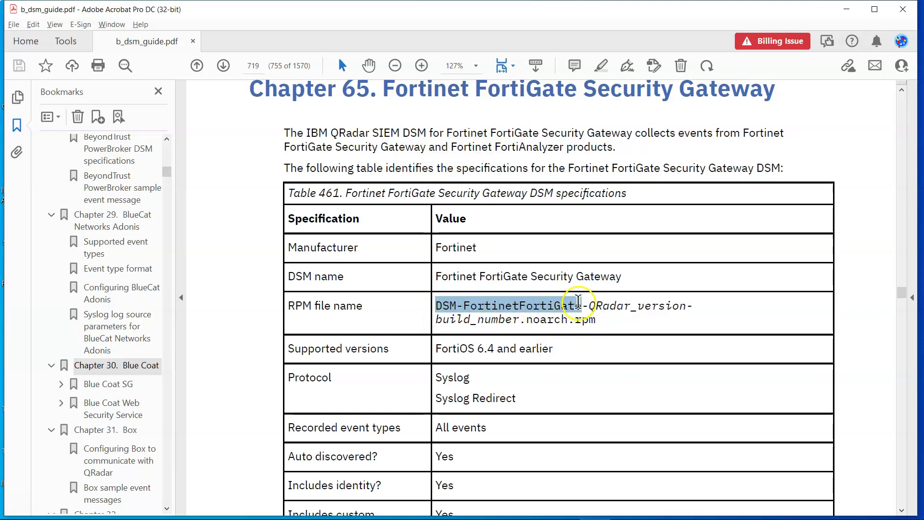
Bring the nexthink-demo PuTTY terminal at the upload folder to the front.
mouse_move(499, 507)
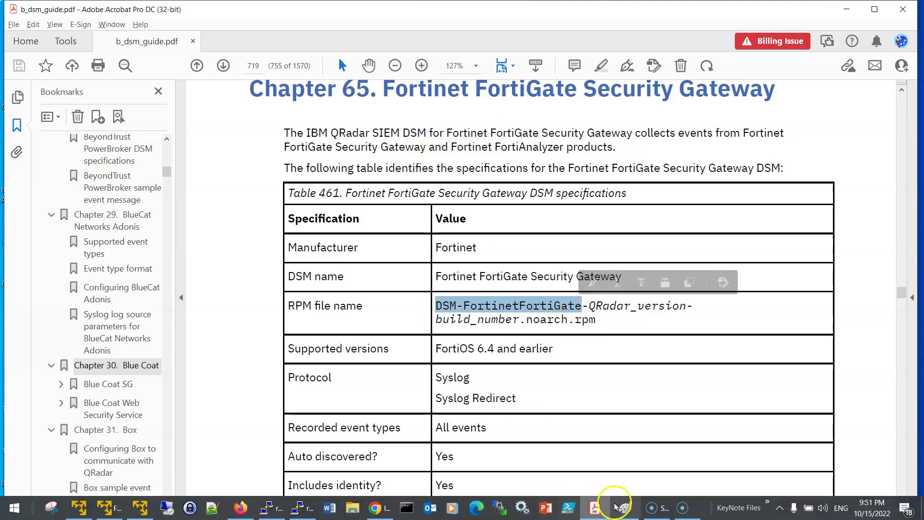
click(249, 510)
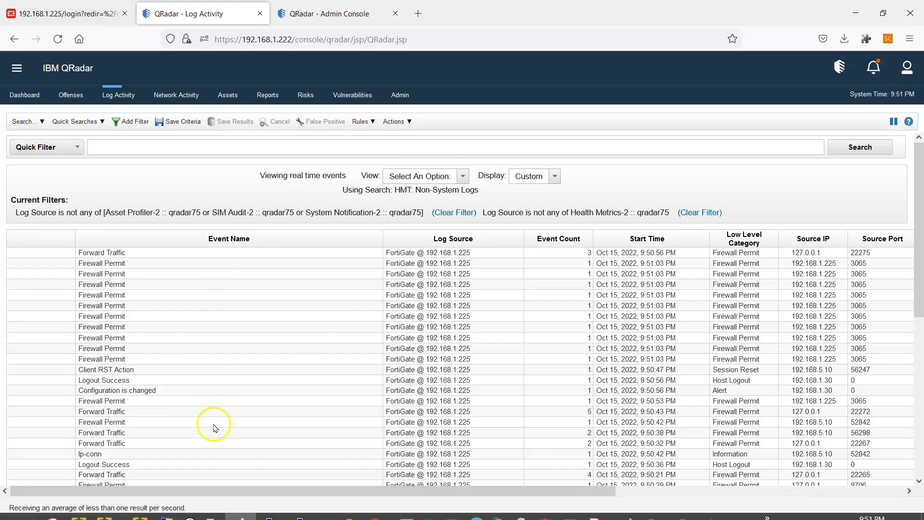
click(238, 507)
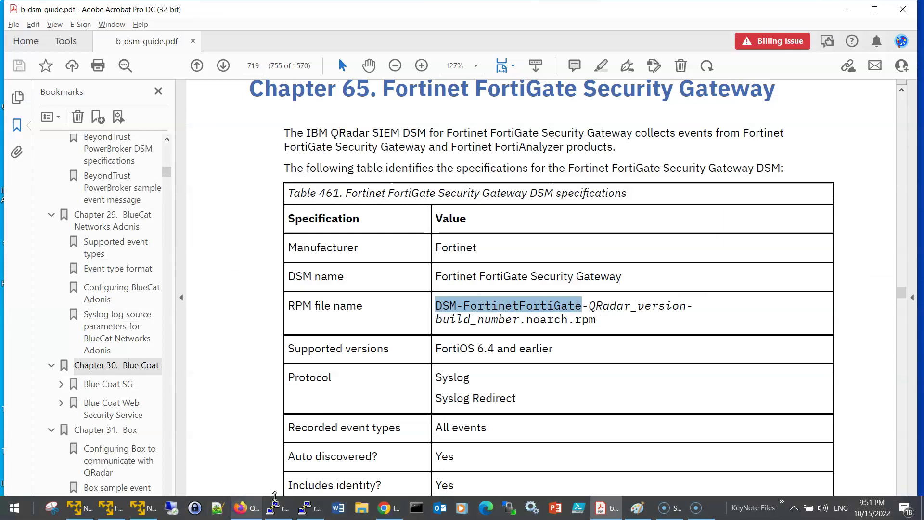
click(305, 509)
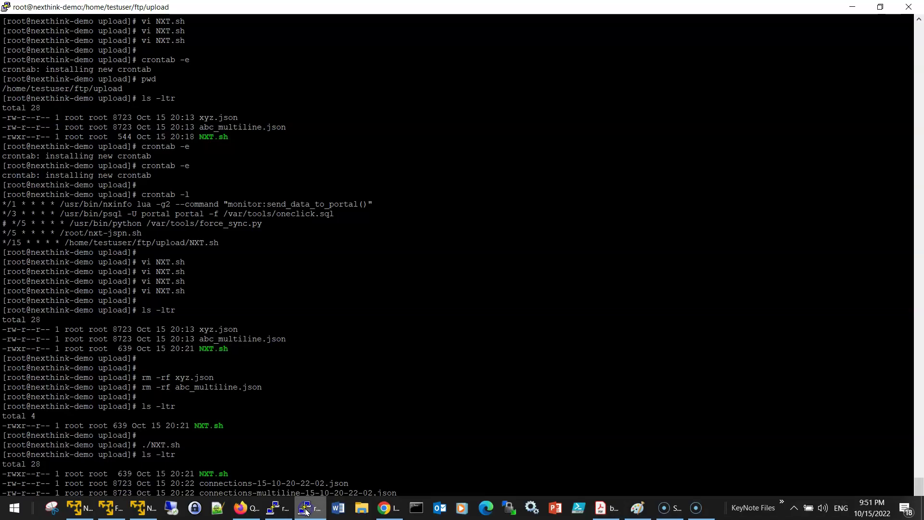
Run rpm -qa "DSM-FortinetFortiGate" on QRadar, confirming DSM-FortinetFortiGate-7.4-20210915135224.noarch is installed.
click(279, 509)
key(Return)
key(Return)
key(Return)
click(217, 129)
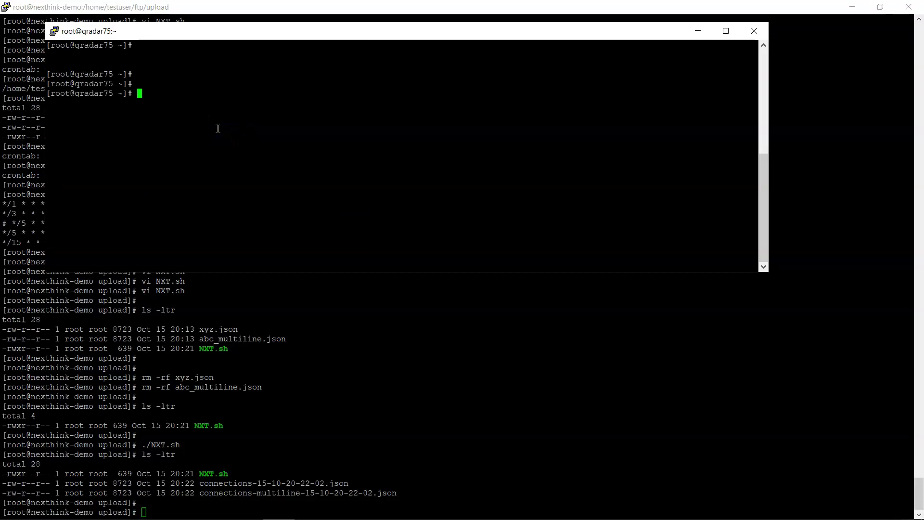
text(rpm )
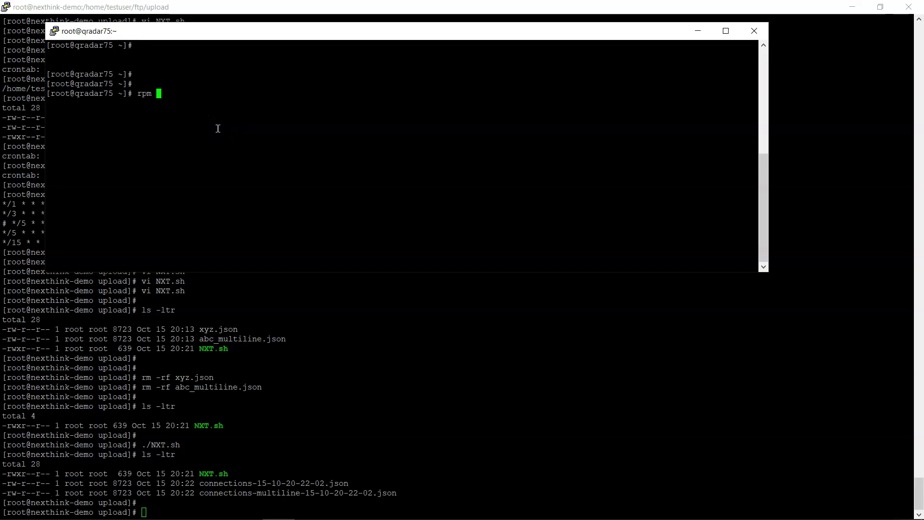
text(-qa "")
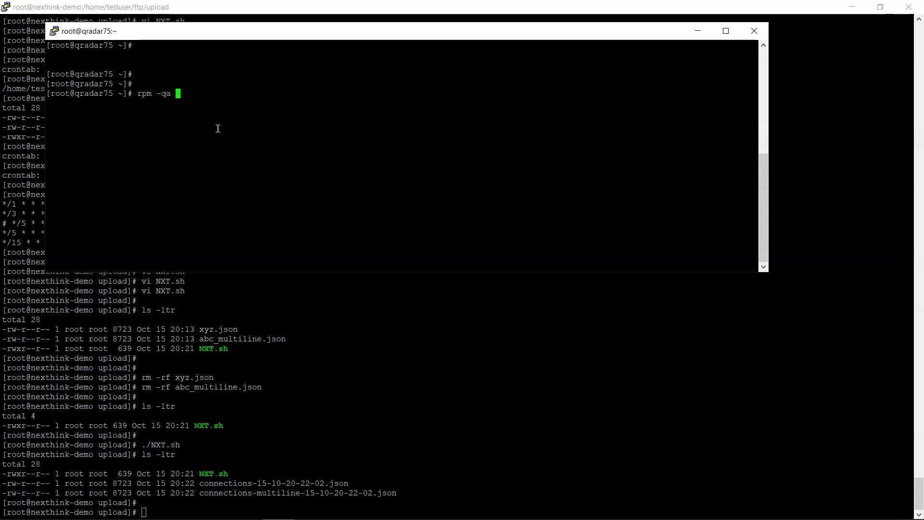
key(Left)
right_click(218, 128)
click(338, 167)
key(Left)
key(Left)
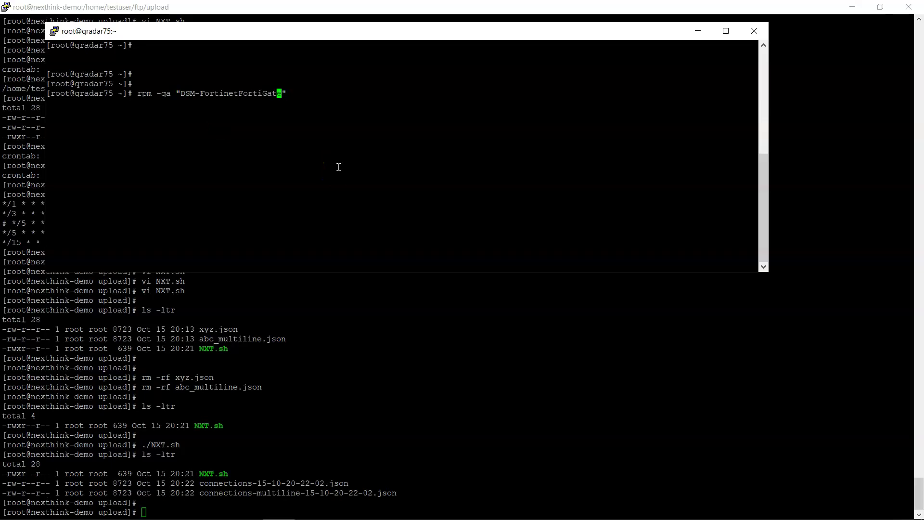
key(Return)
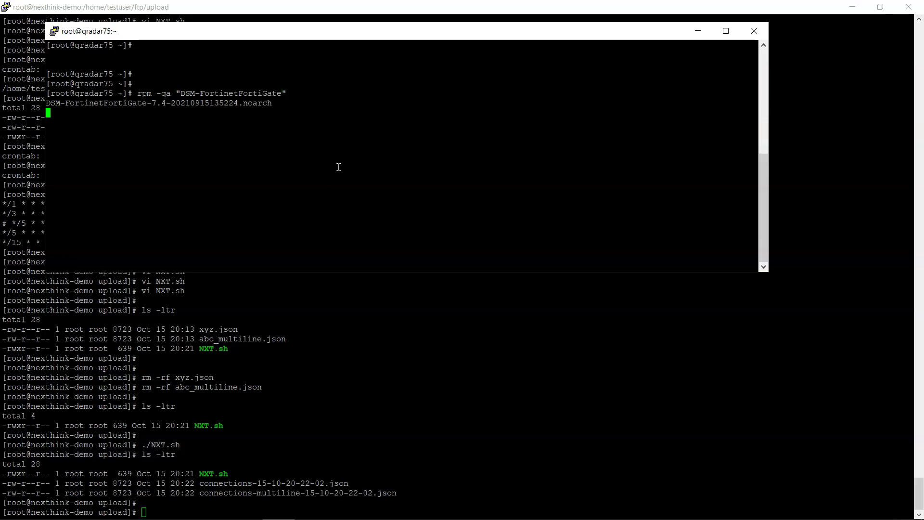
key(alt+Tab)
key(alt+Tab)
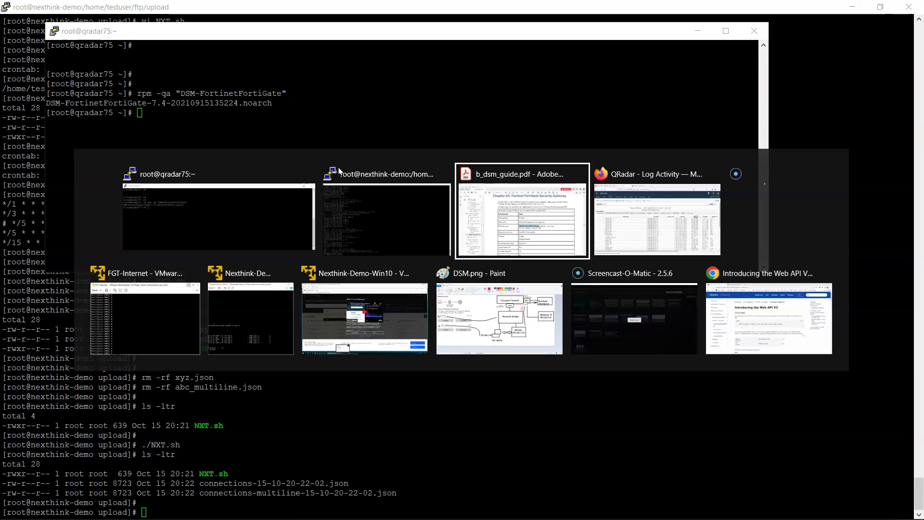
key(alt+Tab)
Move the QRadar terminal aside and bring the FortiGate DSM guide to the front.
click(353, 163)
drag(398, 33, 575, 354)
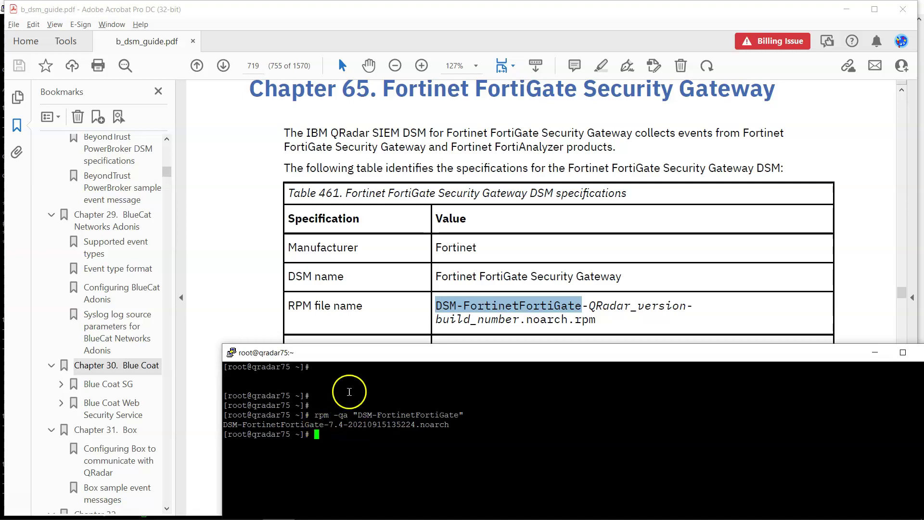
click(399, 305)
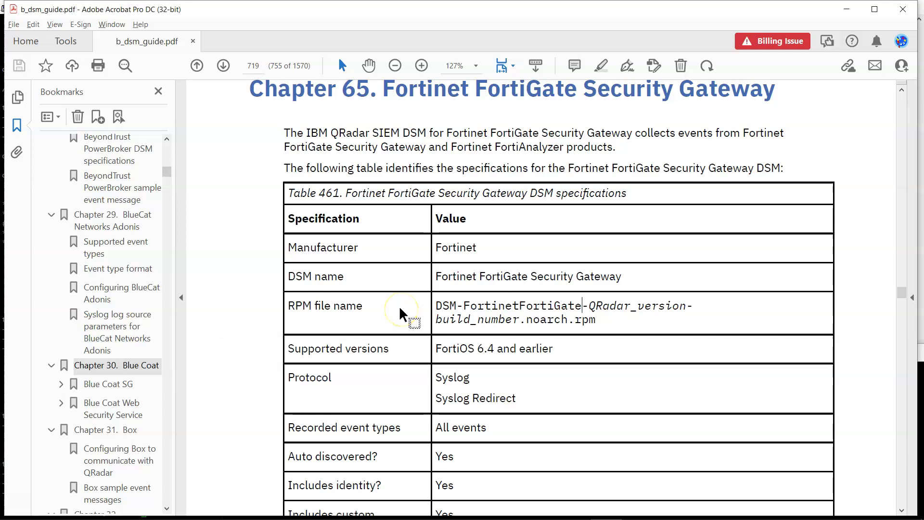
scroll(399, 305, down, 3)
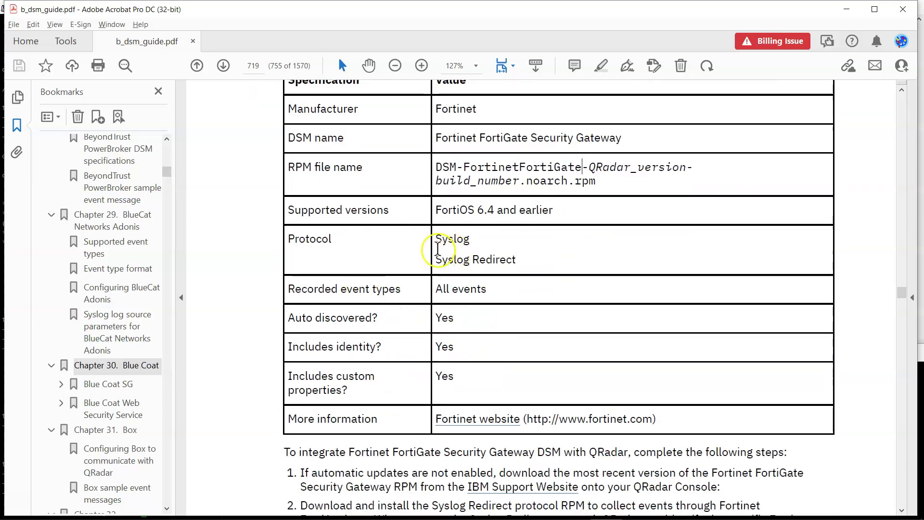
drag(438, 249, 472, 243)
scroll(472, 305, down, 1)
click(461, 272)
Scroll the FortiGate chapter to the integration steps and Syslog Redirect parameters (port 517, UDP).
scroll(470, 263, down, 1)
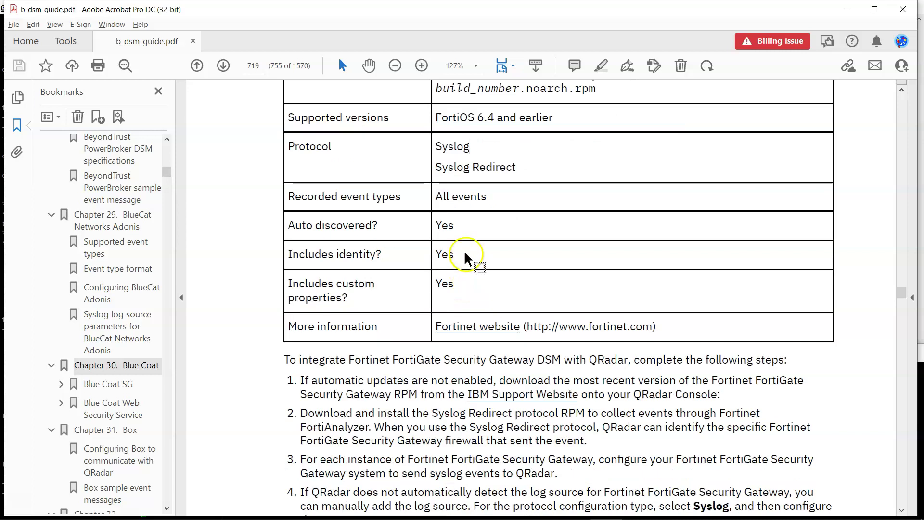
scroll(463, 250, down, 6)
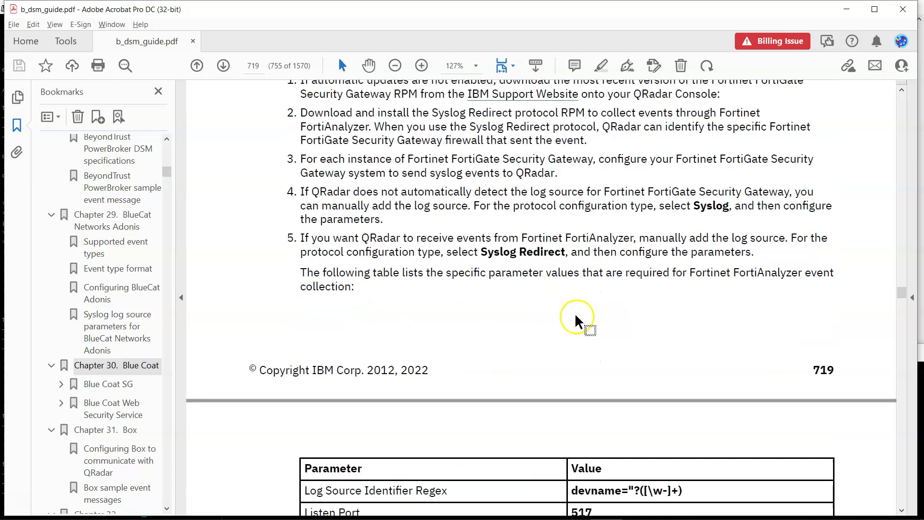
scroll(576, 317, down, 3)
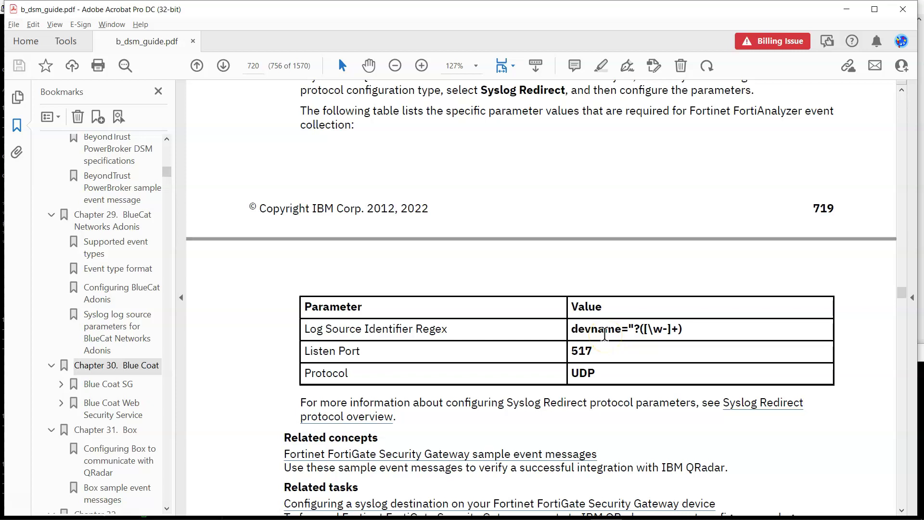
scroll(604, 335, down, 1)
scroll(604, 334, up, 3)
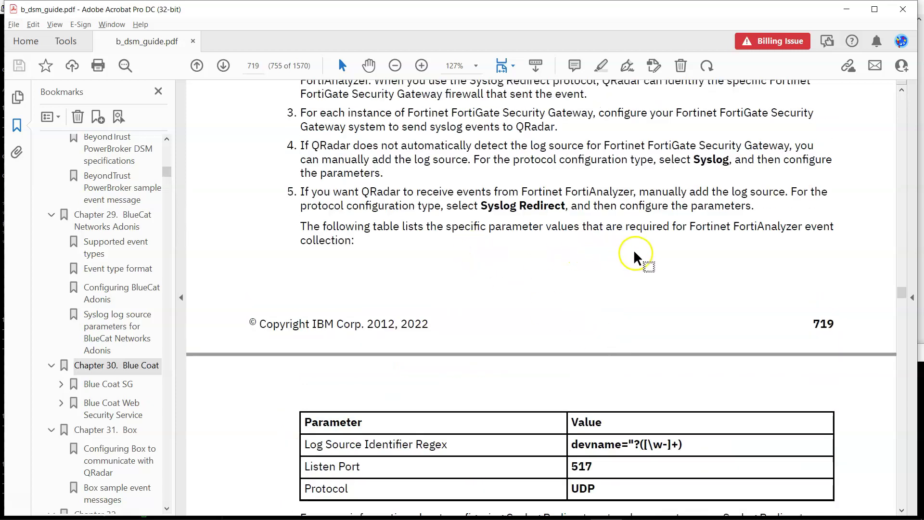
drag(691, 228, 806, 234)
click(774, 243)
scroll(767, 246, down, 1)
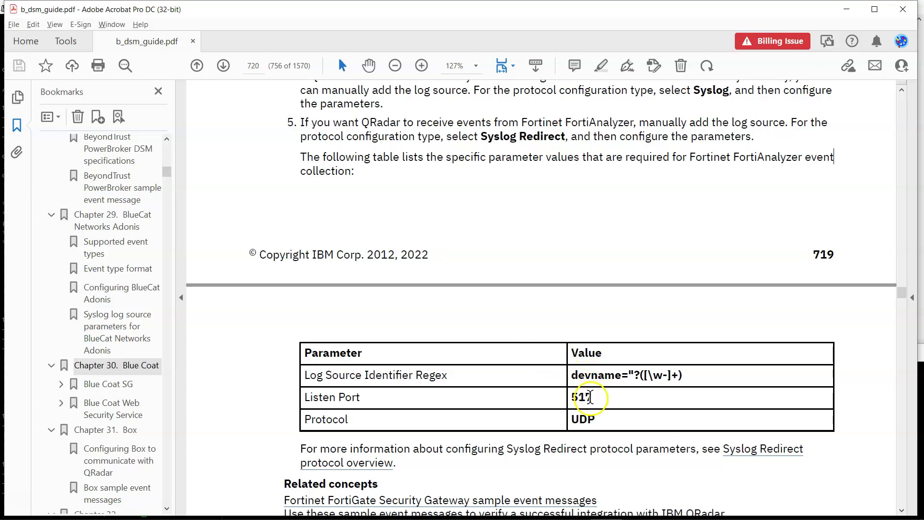
scroll(302, 171, up, 1)
drag(304, 169, 360, 217)
click(359, 217)
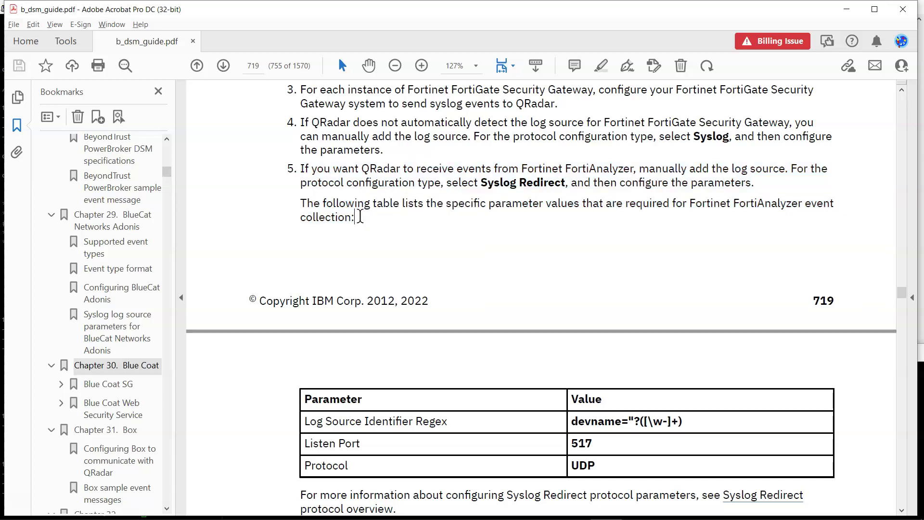
scroll(366, 219, up, 4)
scroll(474, 318, down, 3)
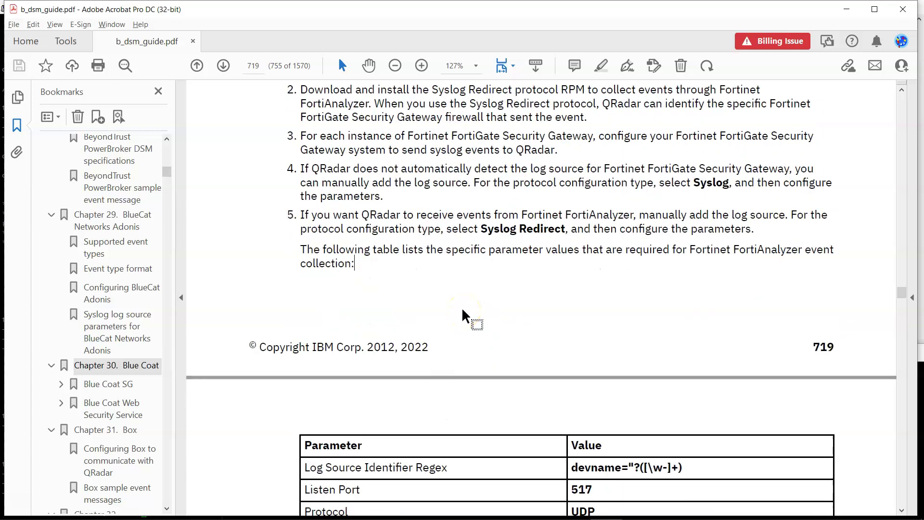
drag(299, 217, 453, 226)
drag(522, 215, 552, 228)
click(491, 227)
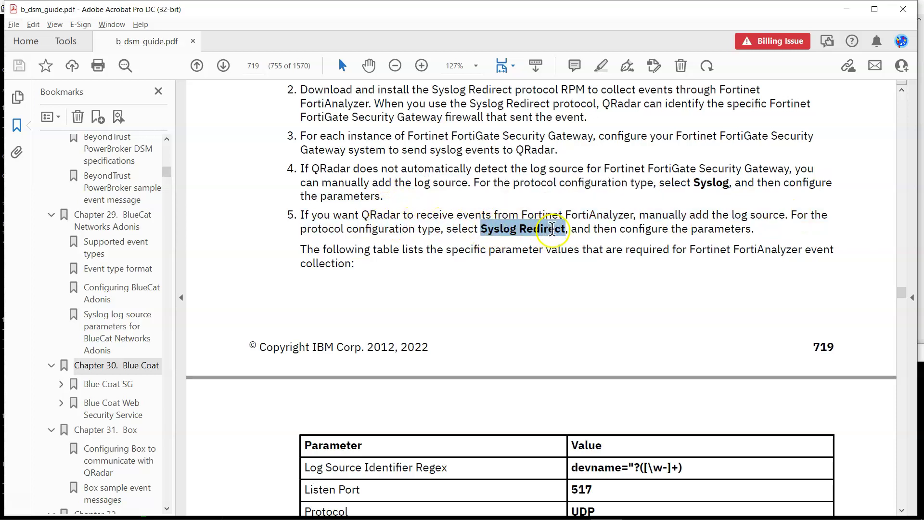
click(610, 237)
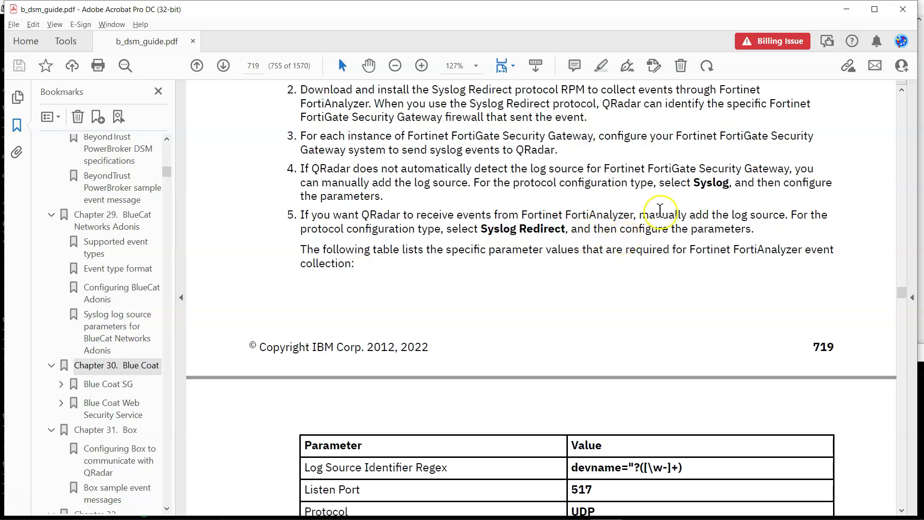
click(654, 242)
scroll(653, 242, up, 5)
scroll(555, 224, up, 8)
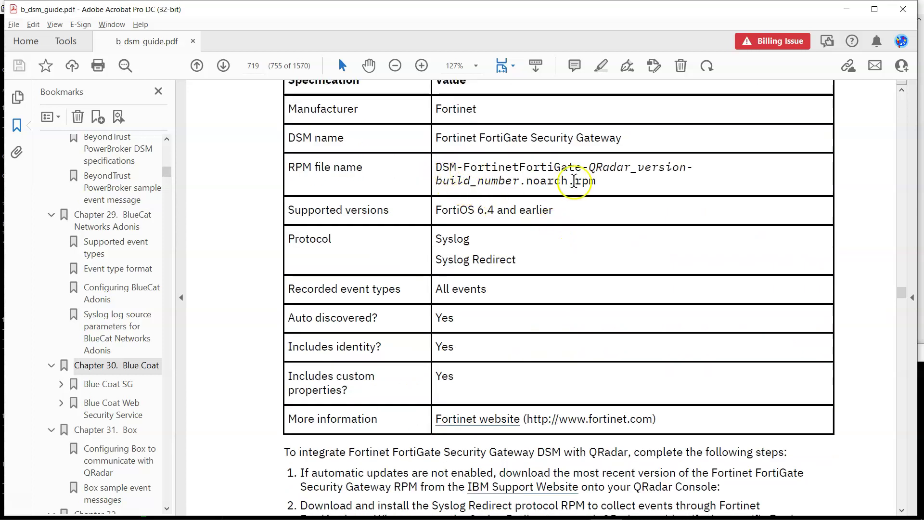
scroll(605, 388, down, 7)
scroll(600, 390, down, 6)
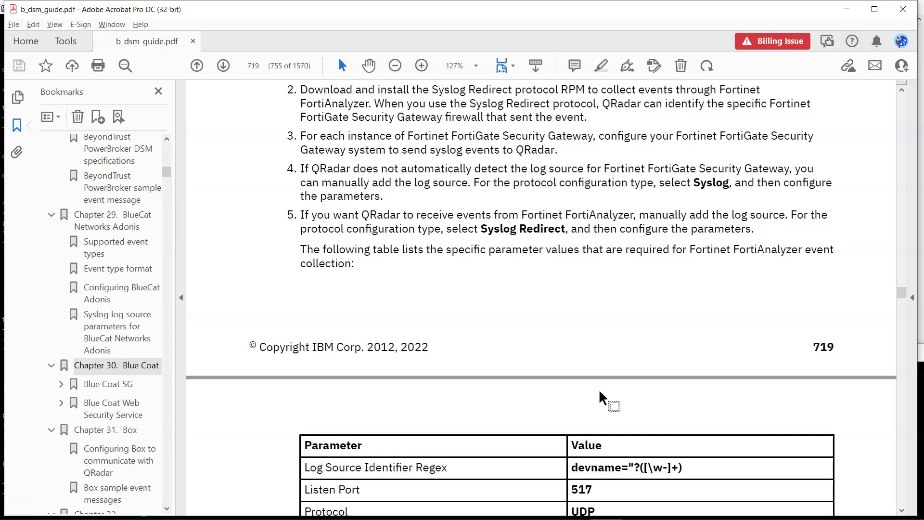
scroll(599, 392, down, 2)
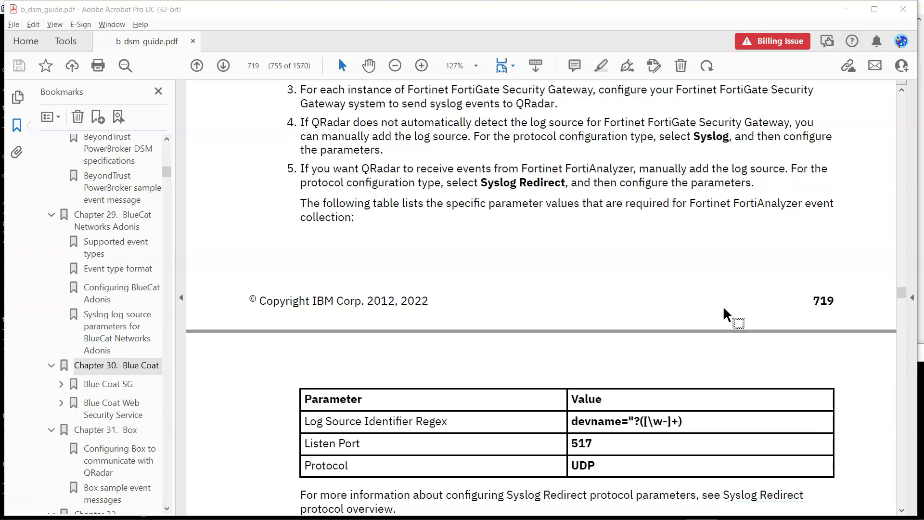
scroll(723, 305, down, 3)
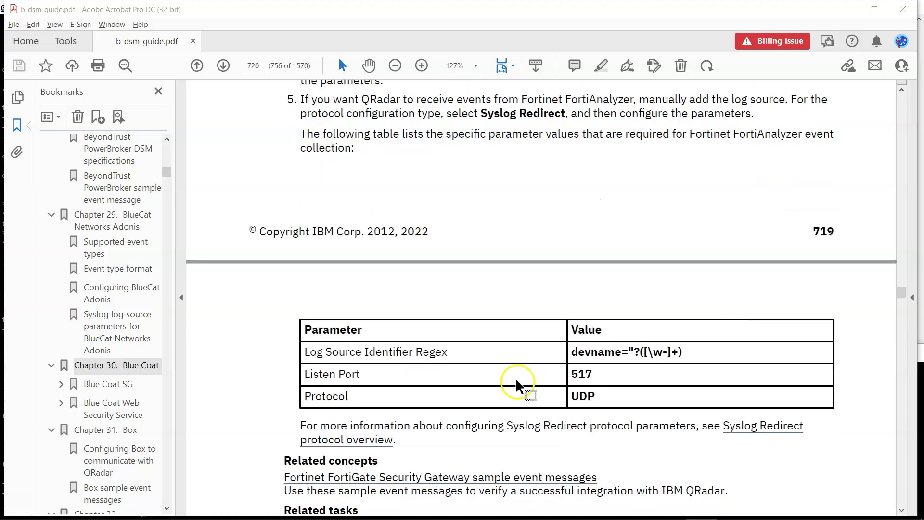
drag(327, 352, 546, 353)
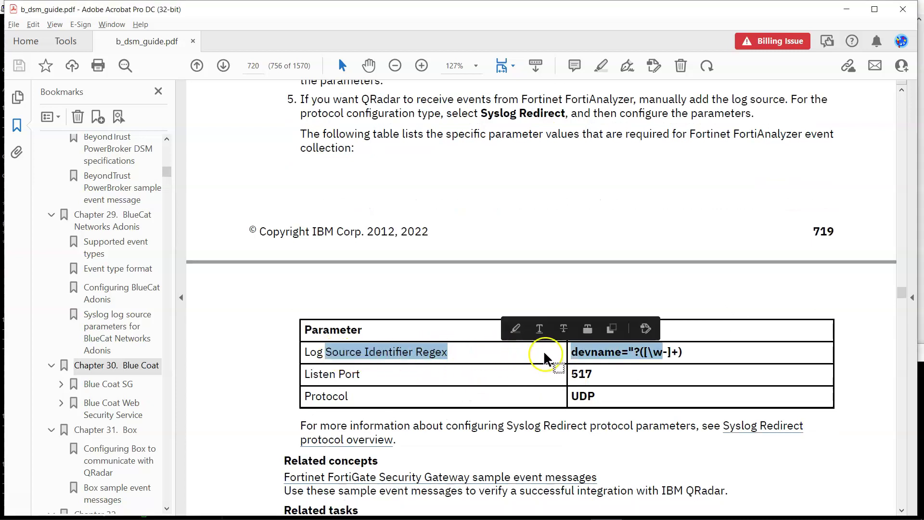
click(617, 355)
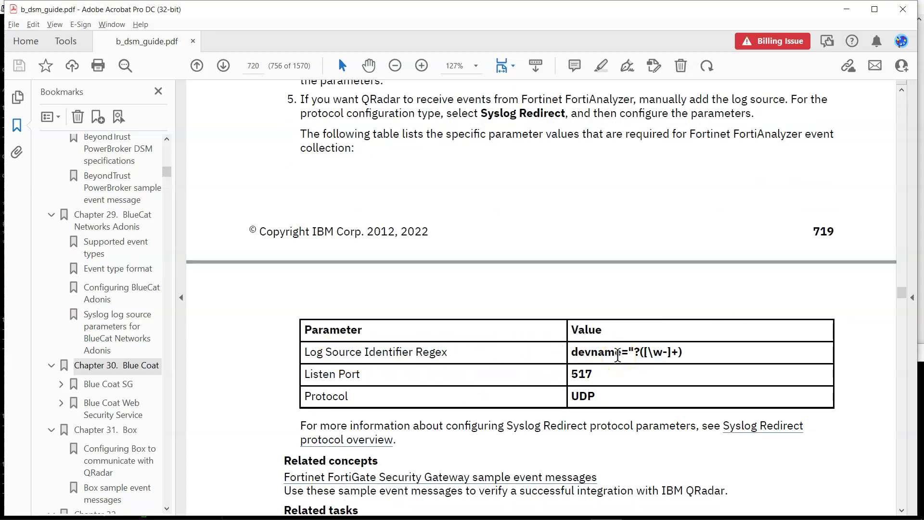
drag(429, 356, 484, 357)
scroll(483, 355, up, 1)
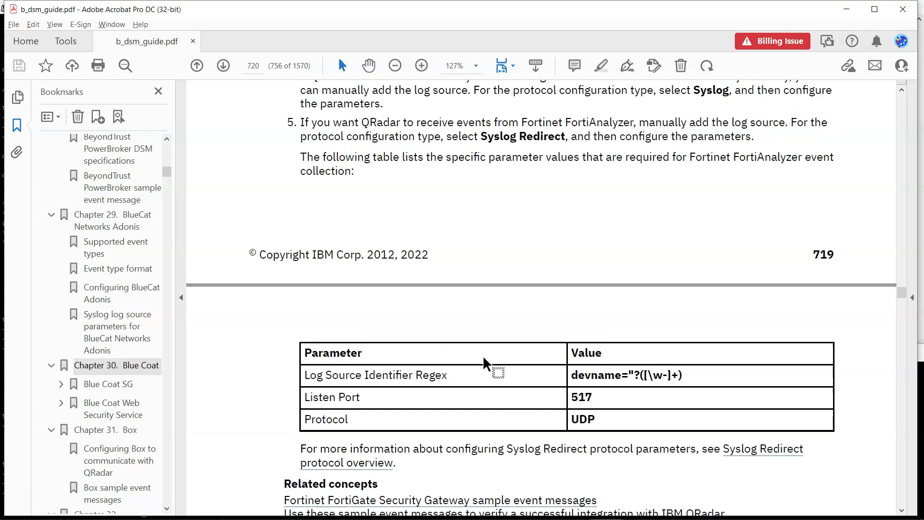
triple_click(680, 133)
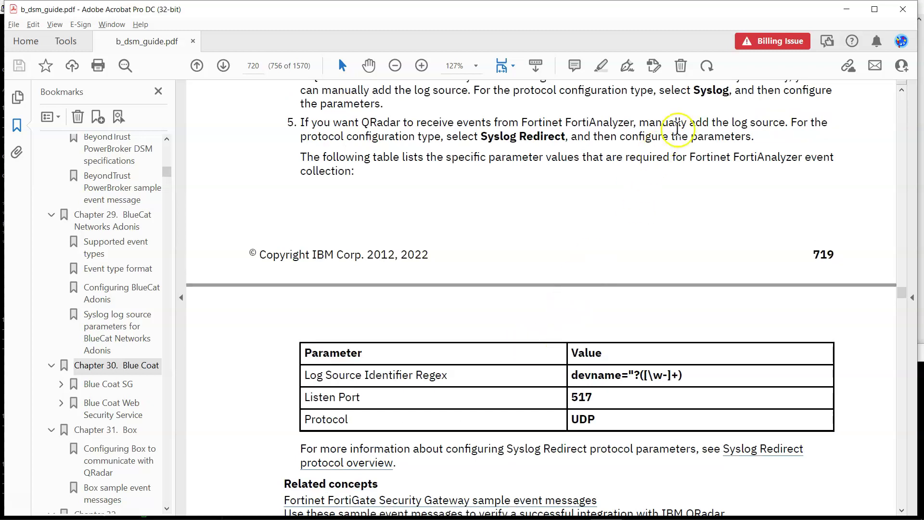
click(625, 182)
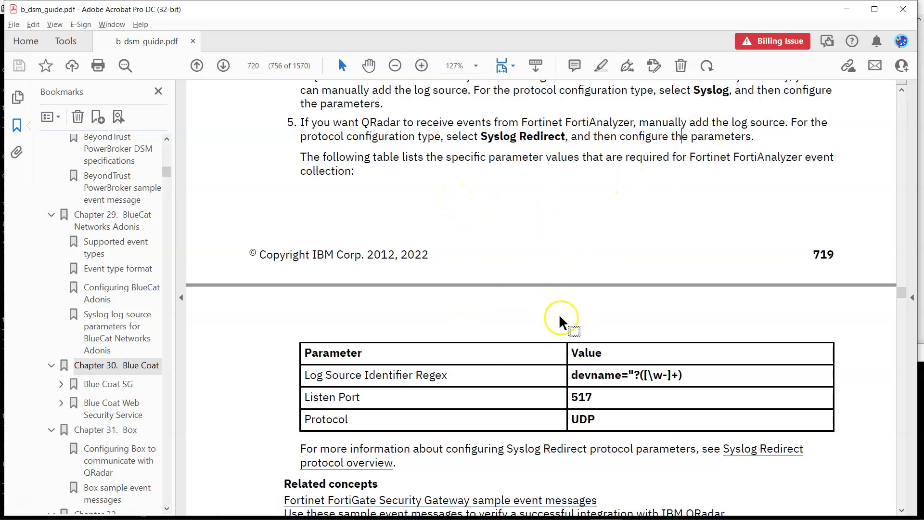
drag(480, 136, 668, 137)
scroll(530, 332, down, 1)
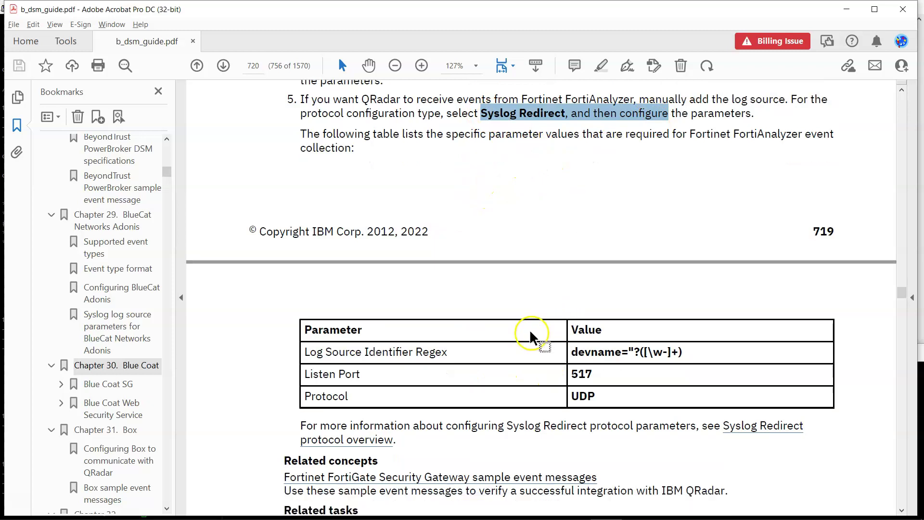
click(681, 137)
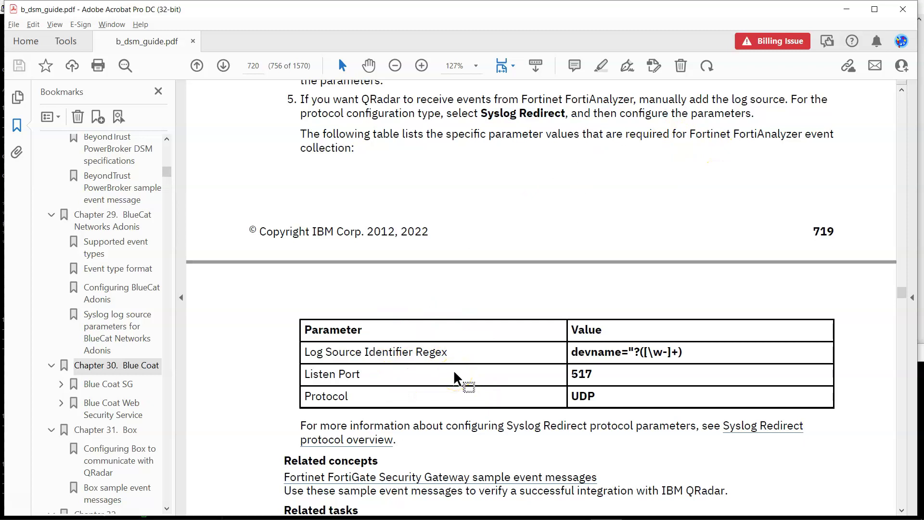
drag(571, 352, 629, 352)
click(470, 343)
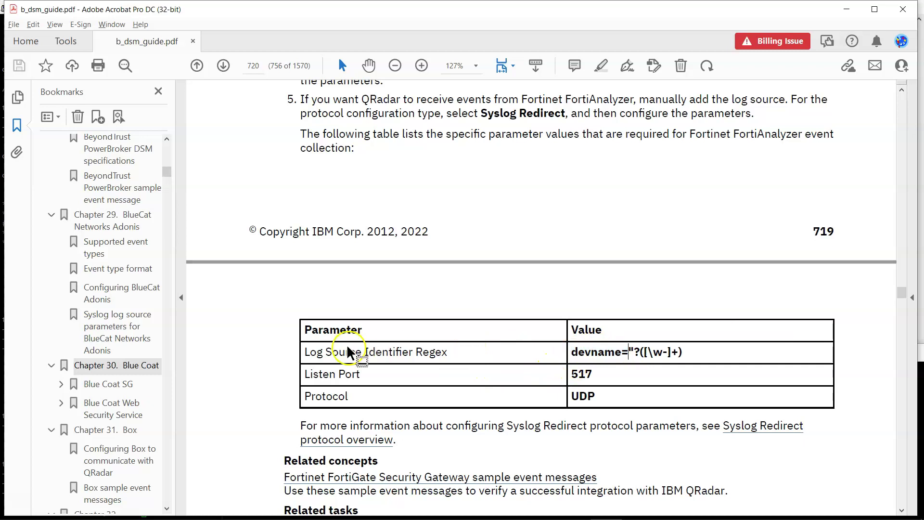
drag(569, 352, 693, 354)
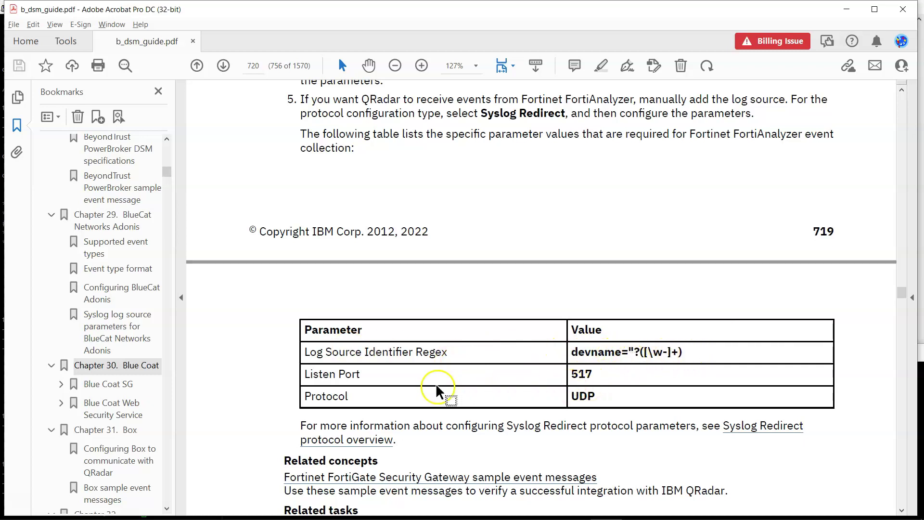
scroll(596, 399, down, 3)
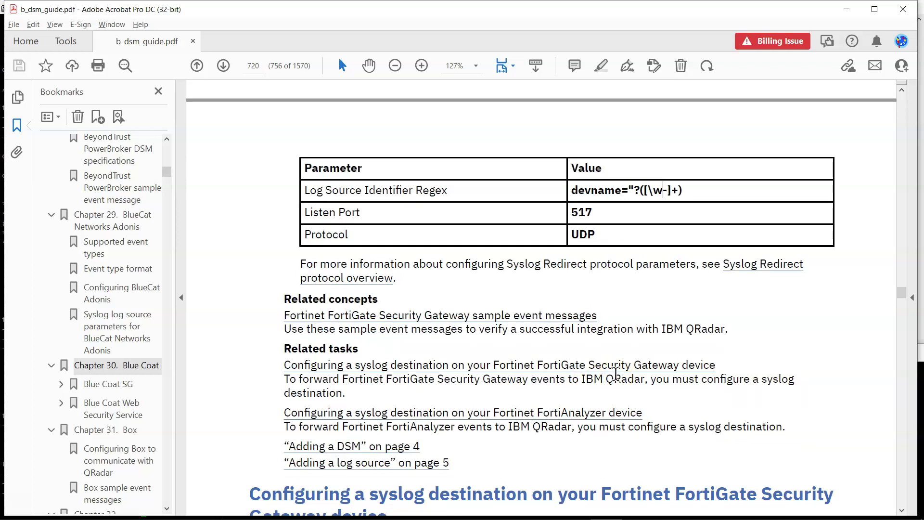
Review the Chapter 65 heading and step 5's 'manually', then minimize the DSM guide.
scroll(615, 373, up, 10)
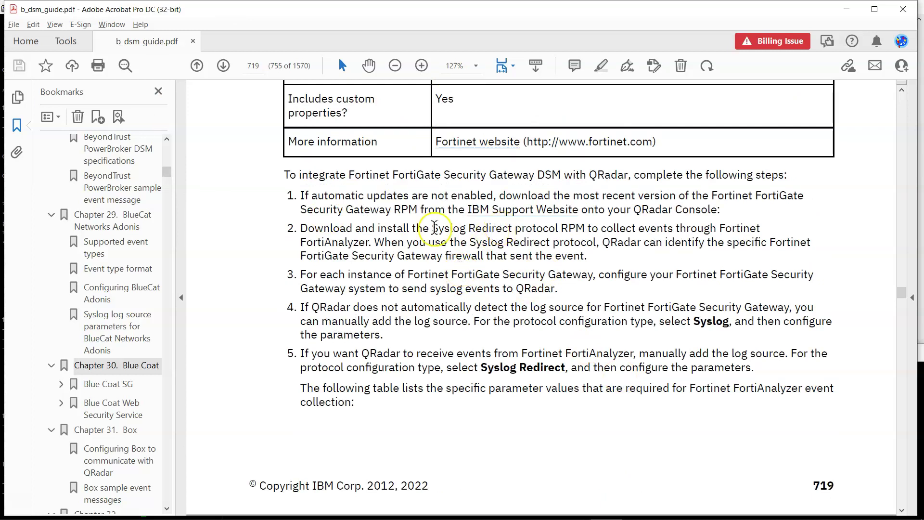
scroll(773, 309, up, 8)
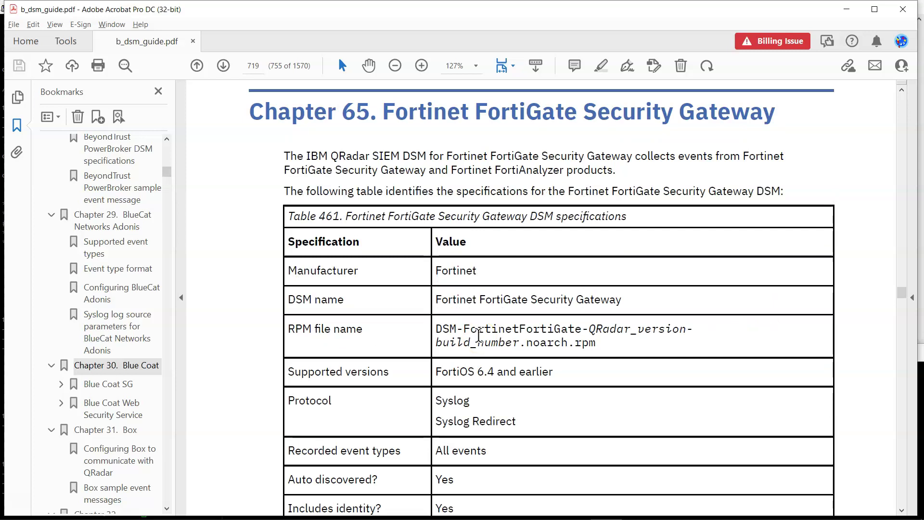
scroll(477, 335, down, 10)
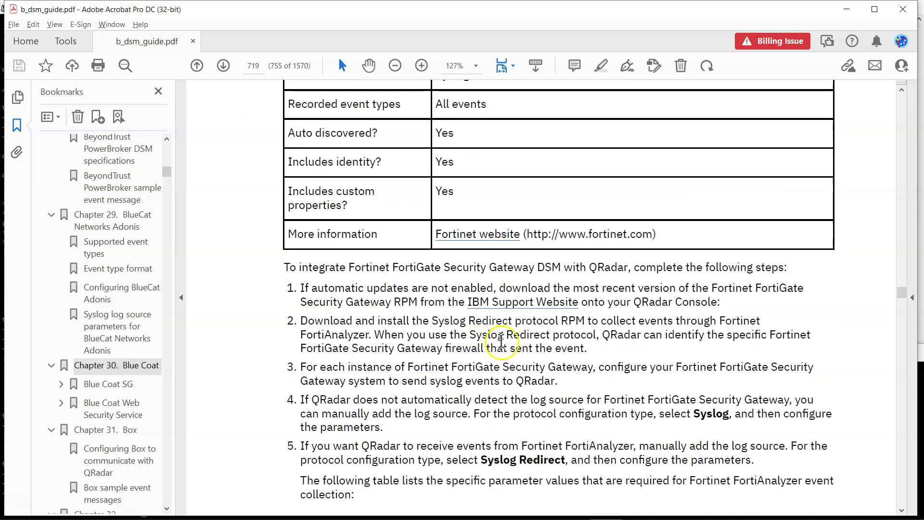
scroll(500, 341, down, 3)
double_click(663, 330)
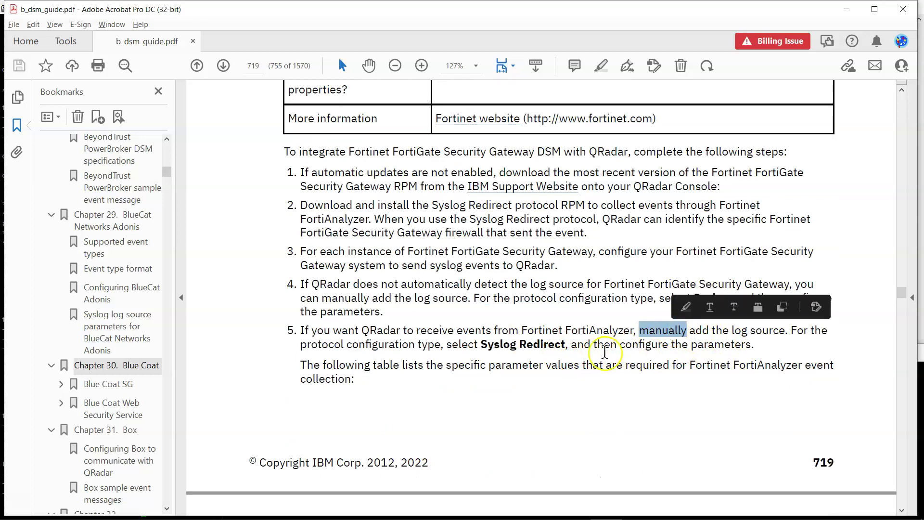
click(846, 9)
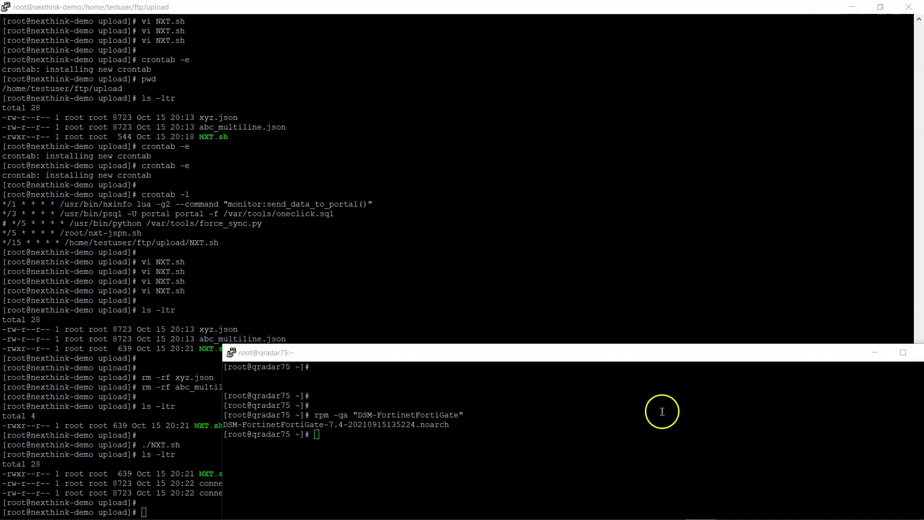
Check the DSM.png diagram in Paint, then bring up the Web API V2 page in the browser.
mouse_move(598, 516)
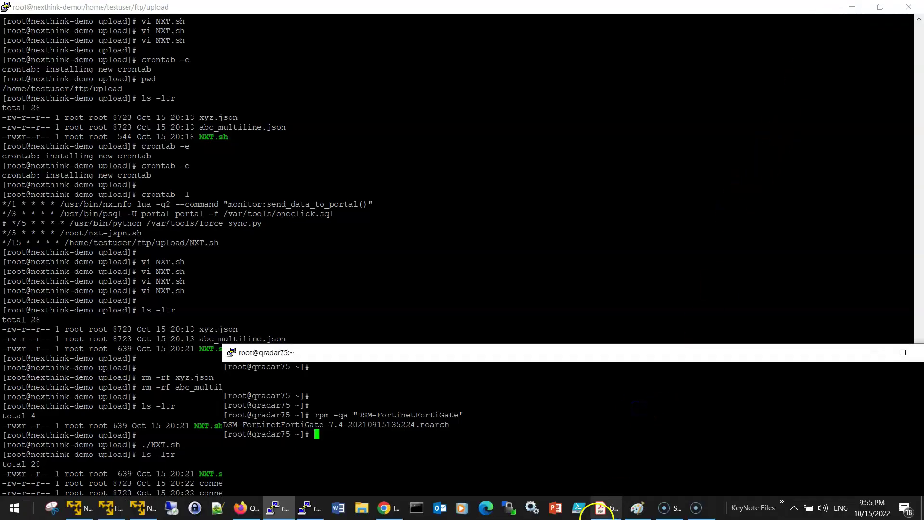
click(637, 509)
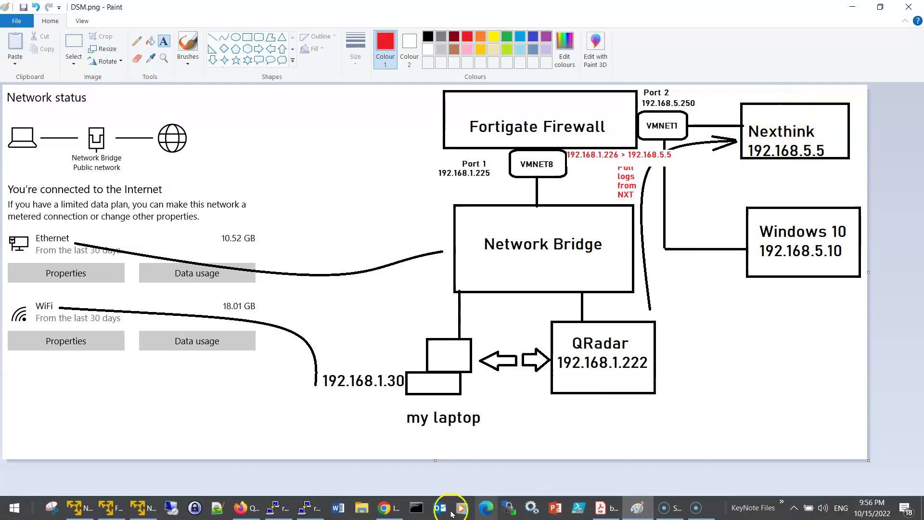
click(393, 511)
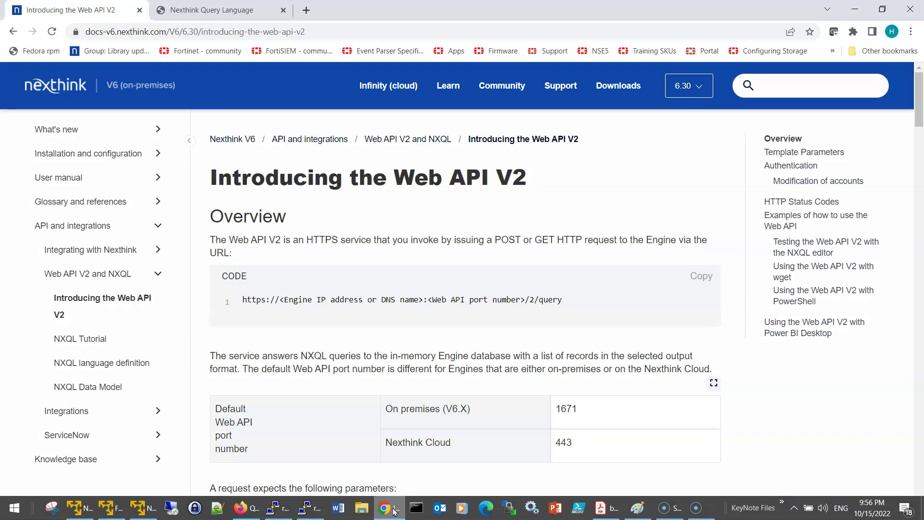
Highlight the page title, the Web API URL and its port placeholder in the code sample.
drag(233, 180, 540, 177)
click(553, 225)
drag(244, 300, 466, 313)
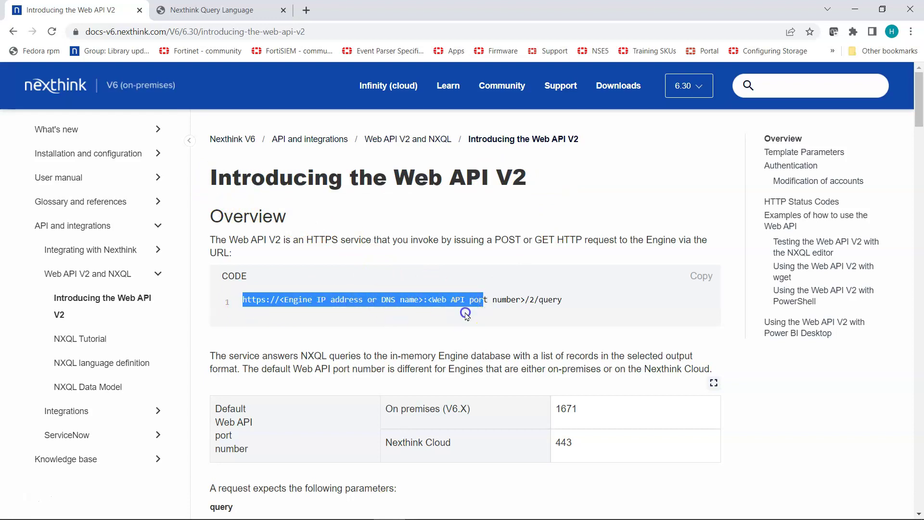
click(466, 315)
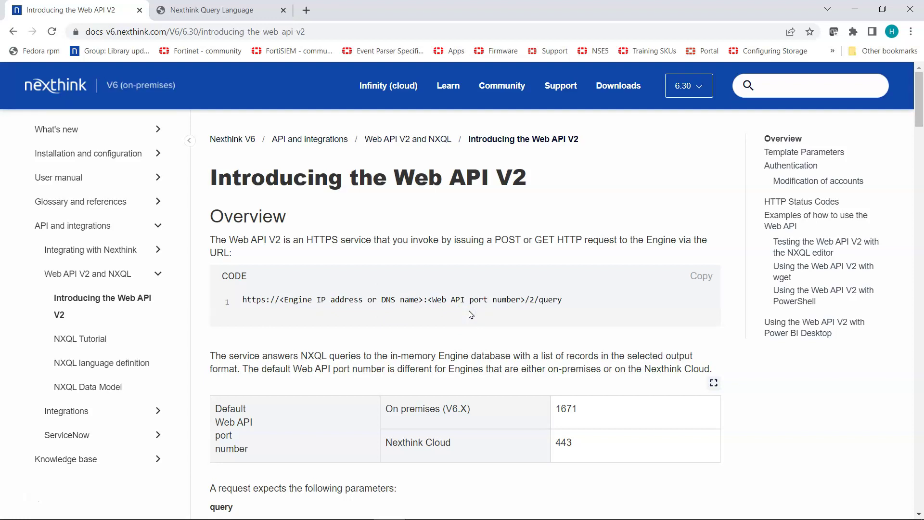
drag(432, 299, 516, 299)
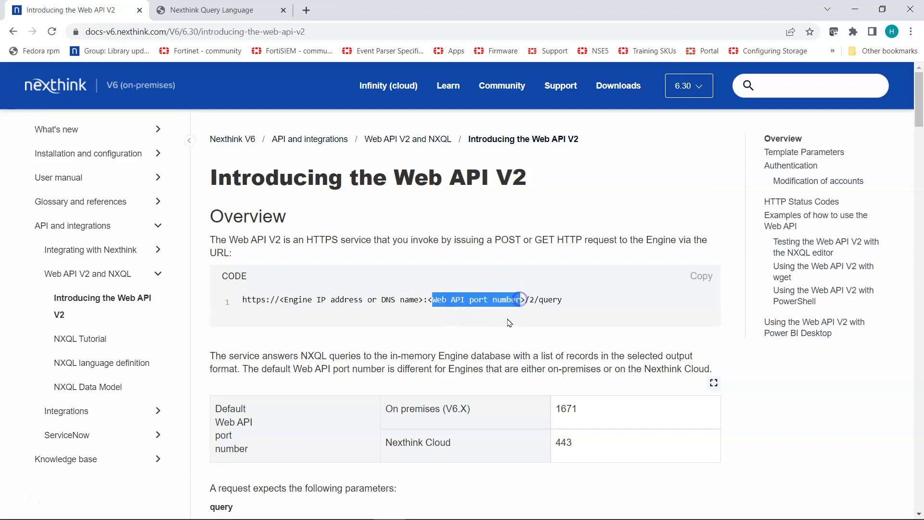
click(508, 320)
Point out on-premises port 1671 and the /2/query path, then switch to the NXQL editor.
drag(582, 408, 548, 412)
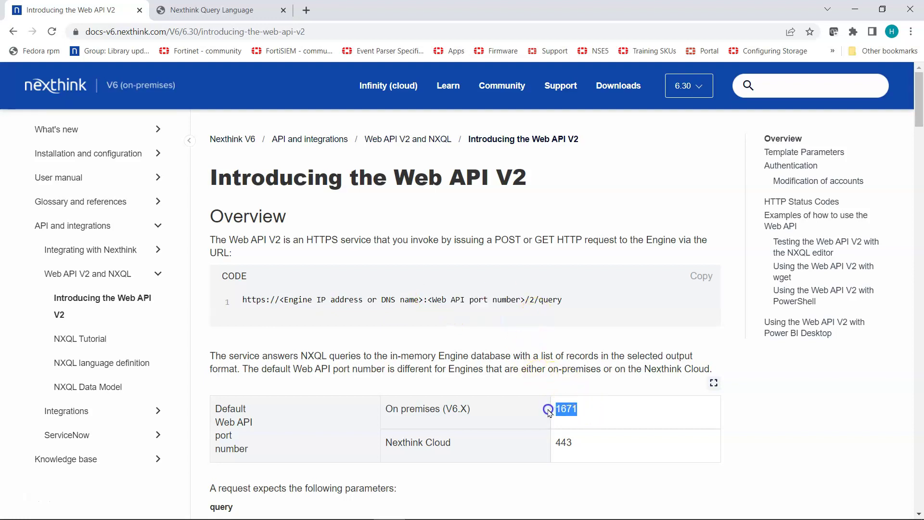
mouse_move(557, 299)
mouse_down()
mouse_move(527, 305)
mouse_move(568, 305)
mouse_up()
click(534, 303)
click(579, 371)
click(590, 446)
click(217, 10)
click(60, 150)
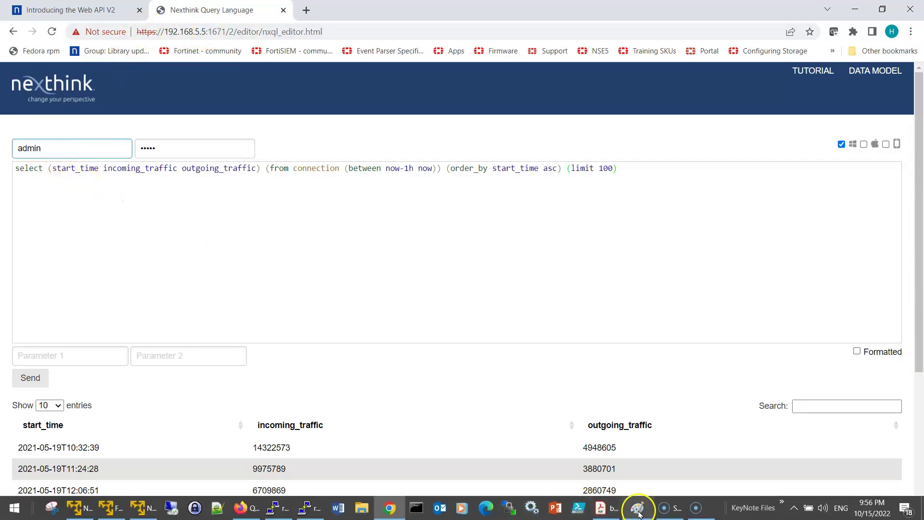
Glance at the network diagram, recheck port 1671 on the Web API page, and return to the NXQL editor.
click(638, 514)
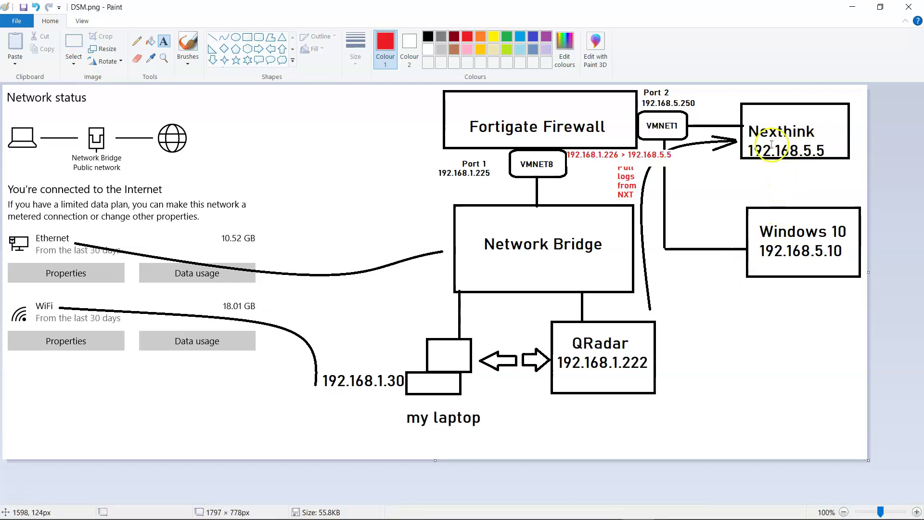
key(alt+Tab)
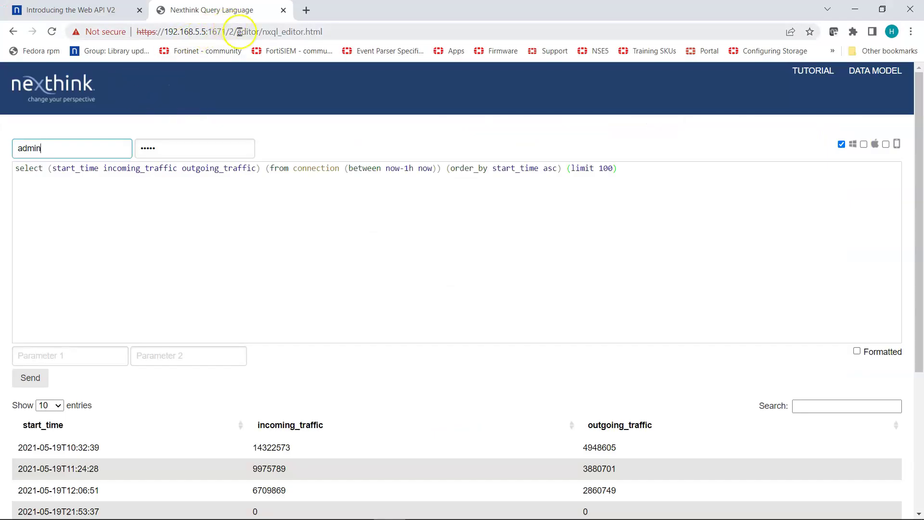
click(89, 10)
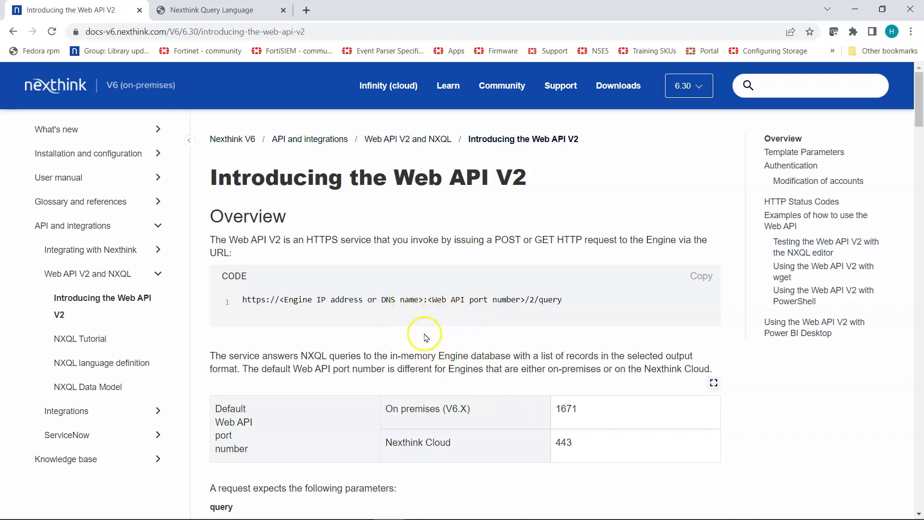
drag(577, 408, 540, 408)
click(239, 11)
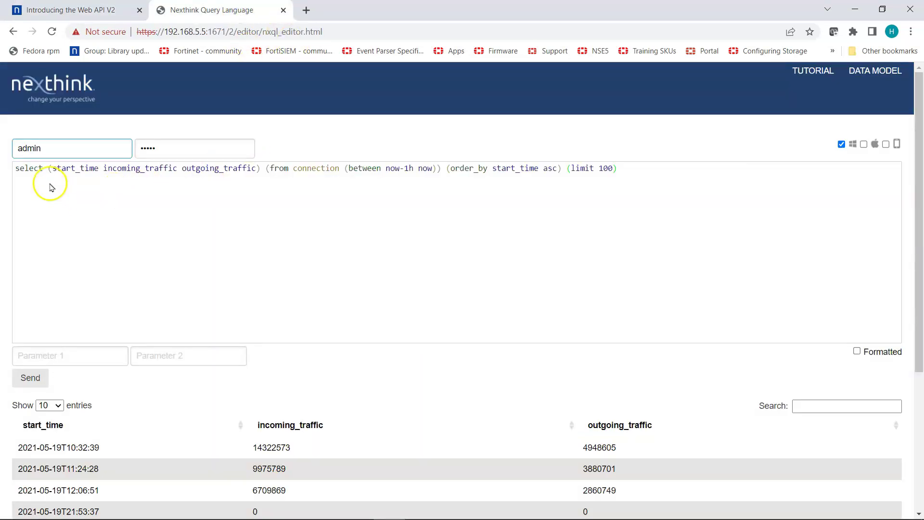
click(177, 148)
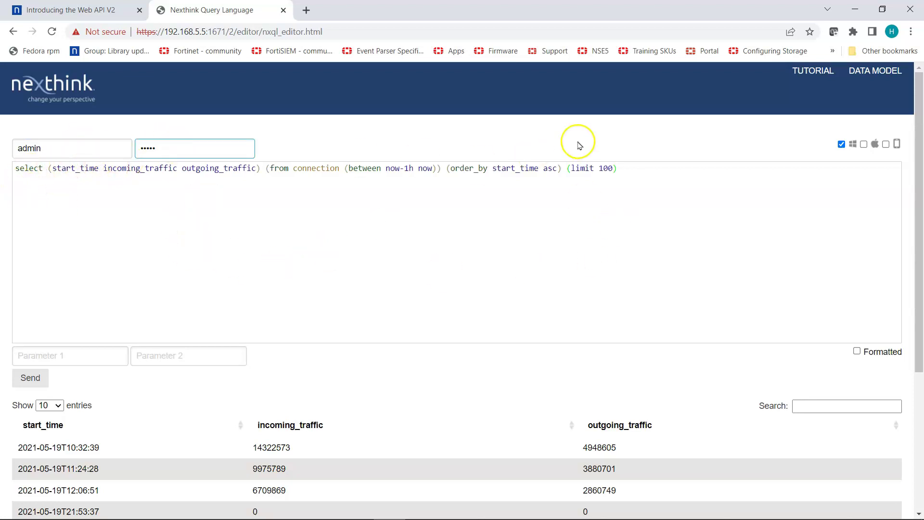
Highlight the whole NXQL query and the word 'connection', then return to the Web API V2 page.
drag(625, 164, 25, 167)
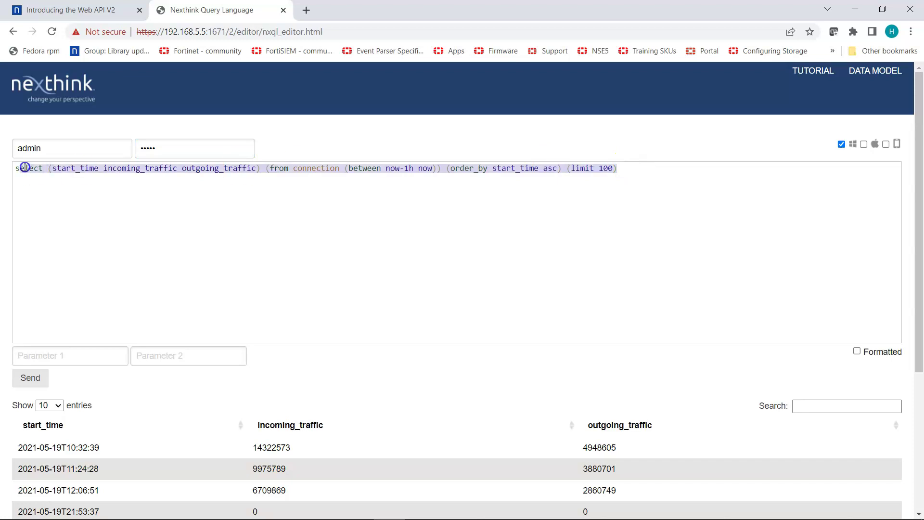
click(88, 185)
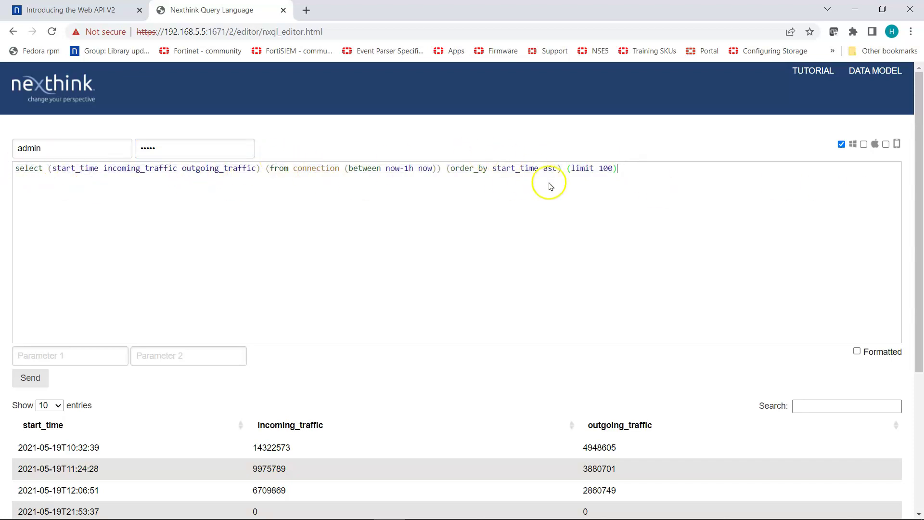
scroll(72, 195, down, 1)
scroll(83, 198, up, 1)
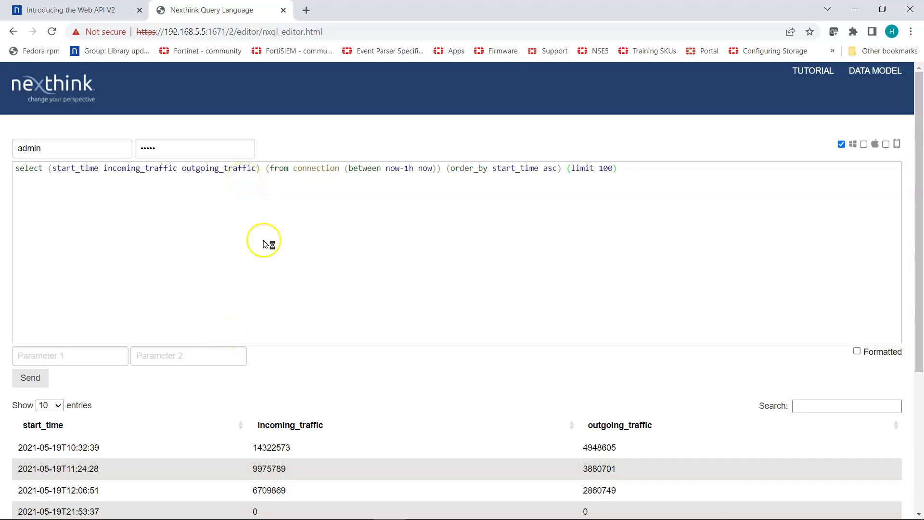
double_click(307, 172)
key(End)
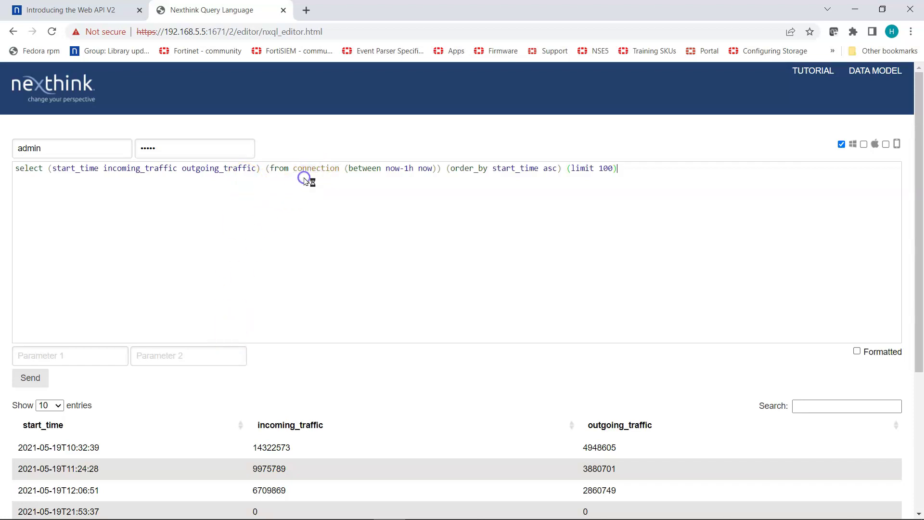
click(92, 11)
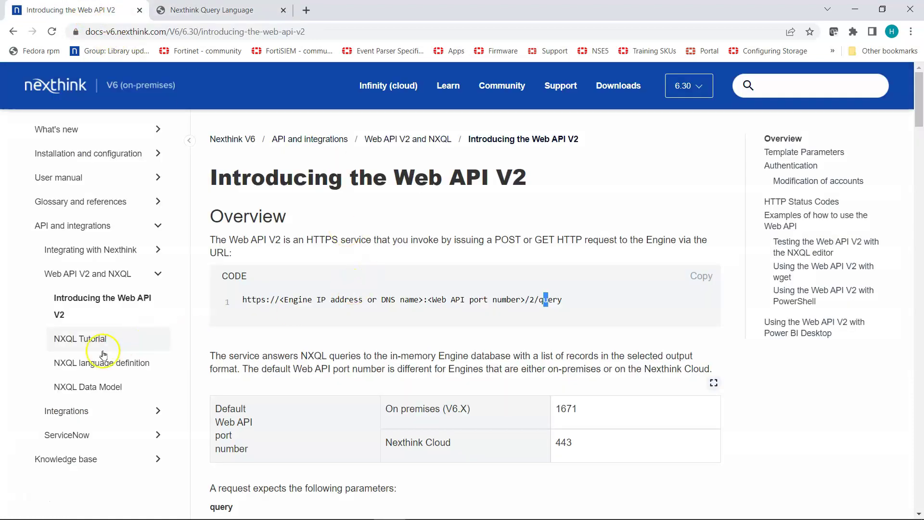
click(115, 339)
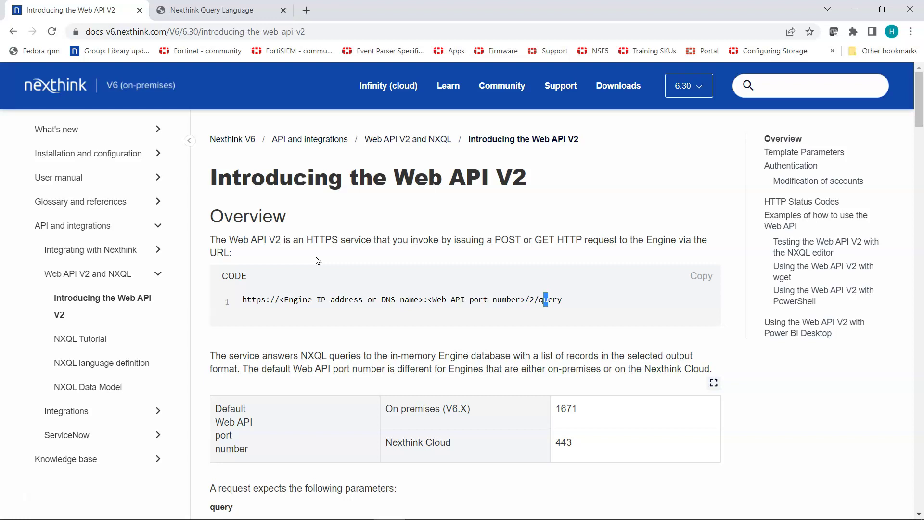
click(208, 165)
click(579, 298)
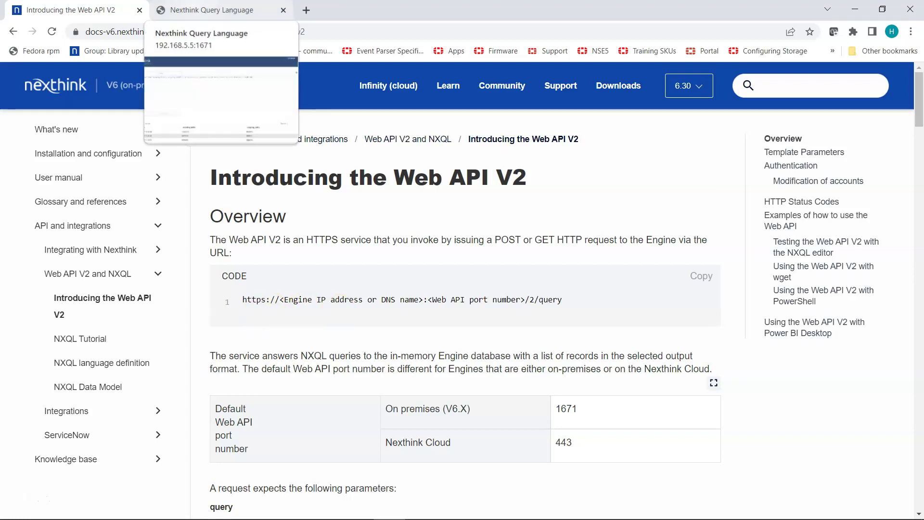
Review the NXQL query's 'between now-1h now' window, sort order and limit 100, and its results.
click(212, 10)
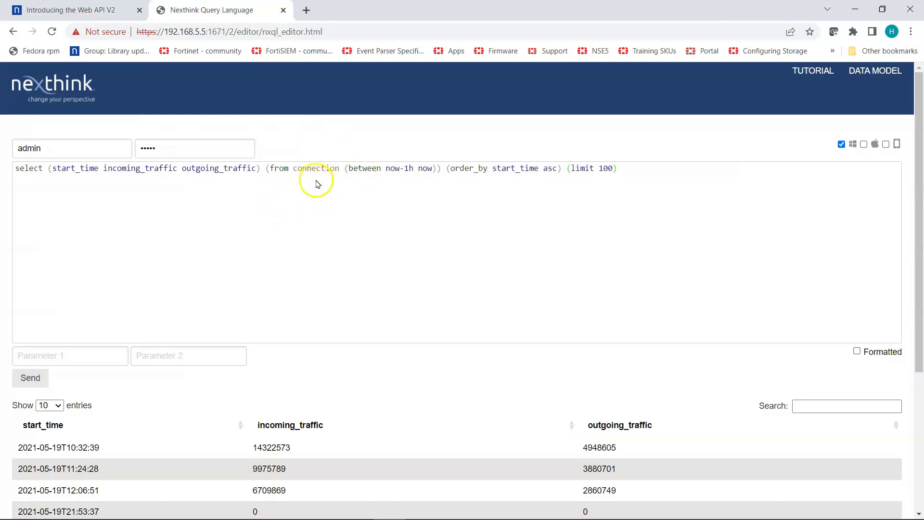
drag(431, 169, 375, 169)
click(381, 182)
drag(628, 168, 422, 168)
click(521, 188)
scroll(509, 288, down, 2)
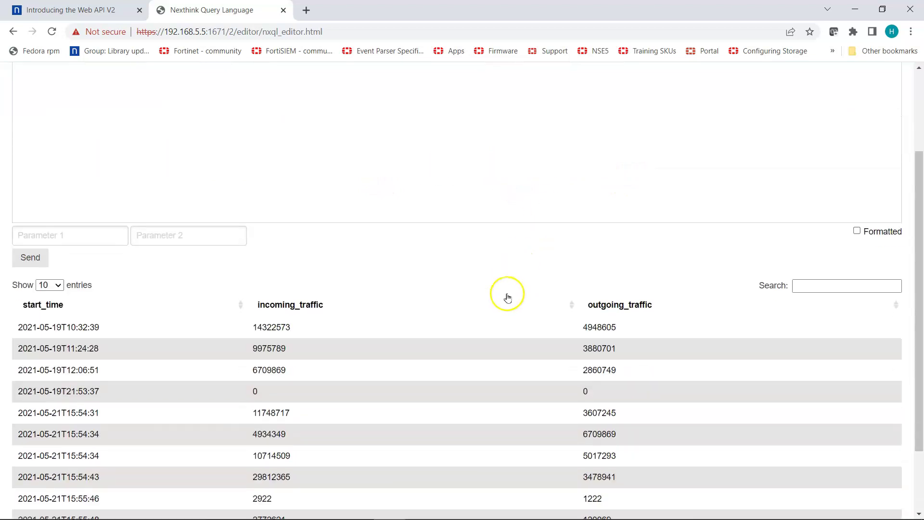
scroll(88, 330, down, 1)
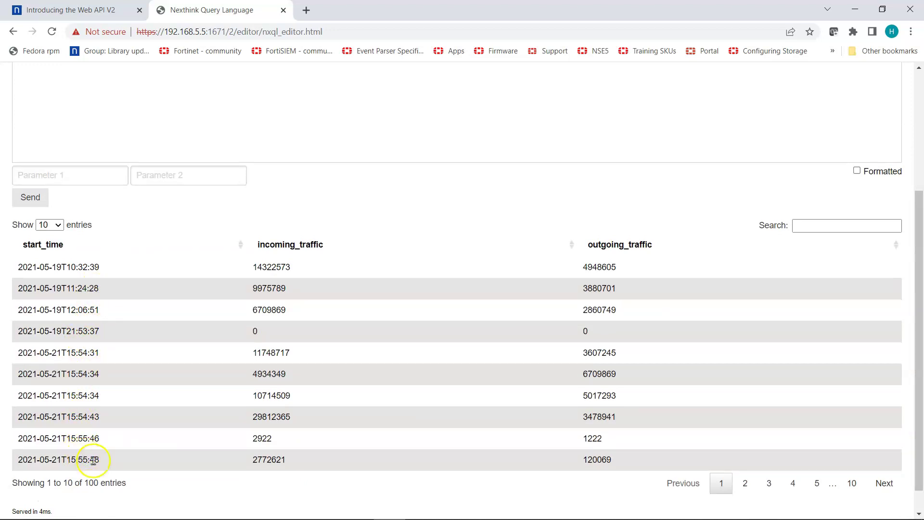
scroll(466, 452, up, 2)
scroll(359, 408, up, 2)
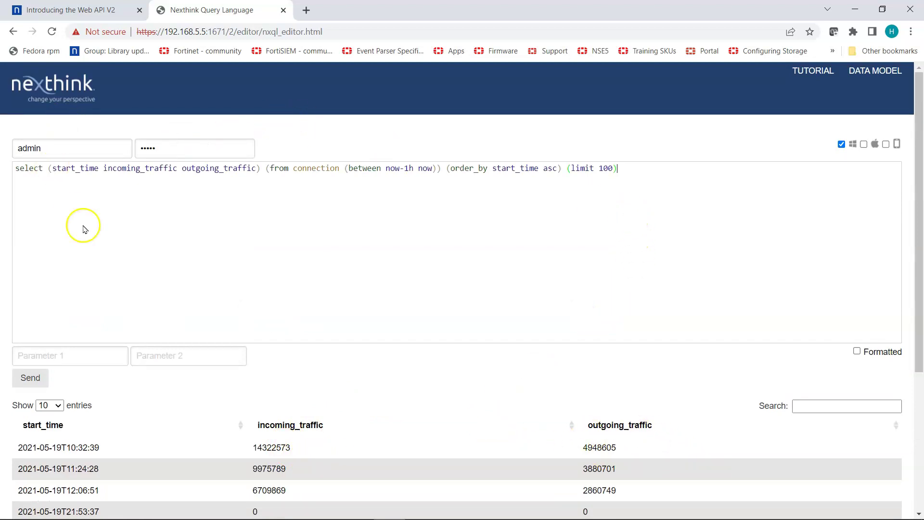
scroll(681, 237, down, 4)
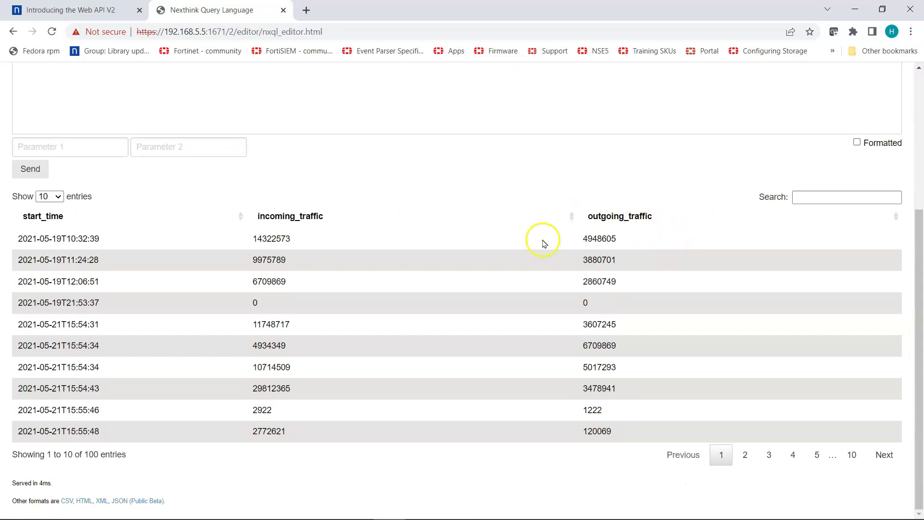
scroll(398, 173, up, 2)
scroll(380, 202, down, 2)
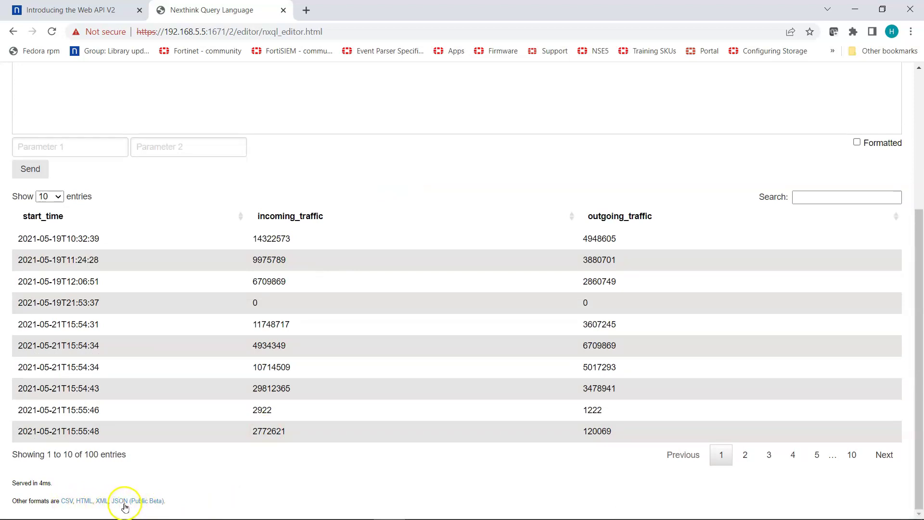
Copy the JSON output link address and bring up the nexthink-demo PuTTY terminal.
right_click(127, 500)
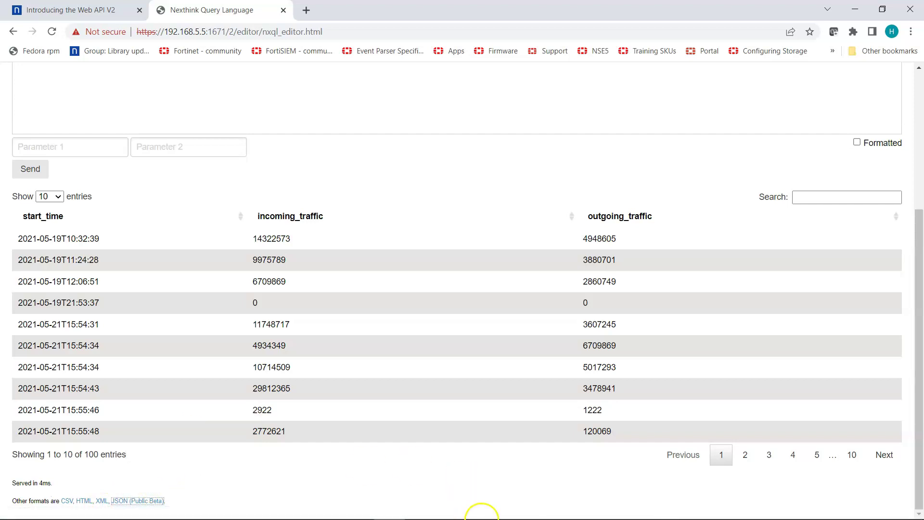
mouse_move(479, 510)
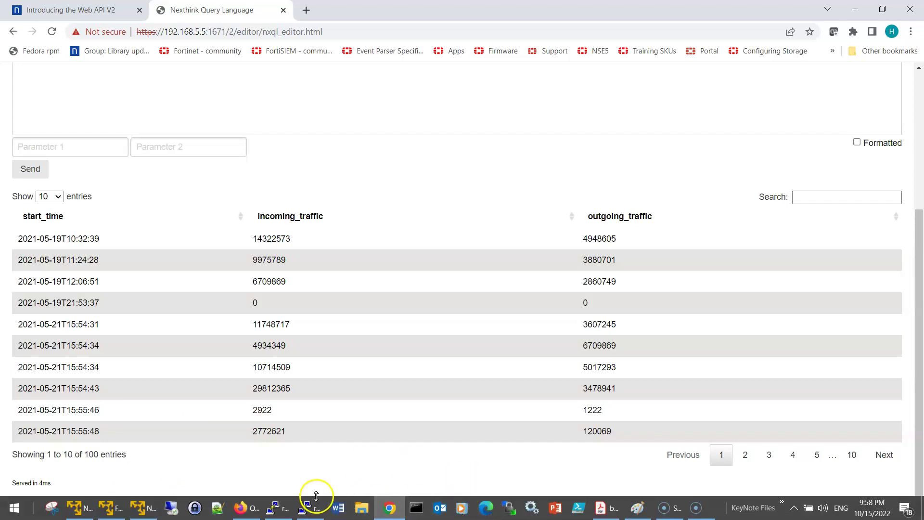
click(285, 510)
click(285, 510)
click(310, 507)
Restore the nexthink-demo terminal to a smaller window at upper left, then bring up the DSM.png diagram.
key(Return)
click(314, 142)
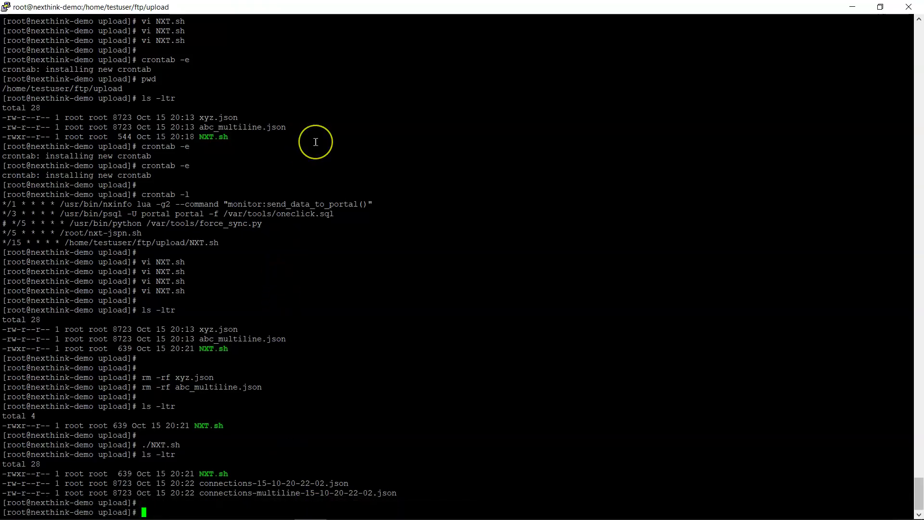
key(Return)
key(Return)
key(Return)
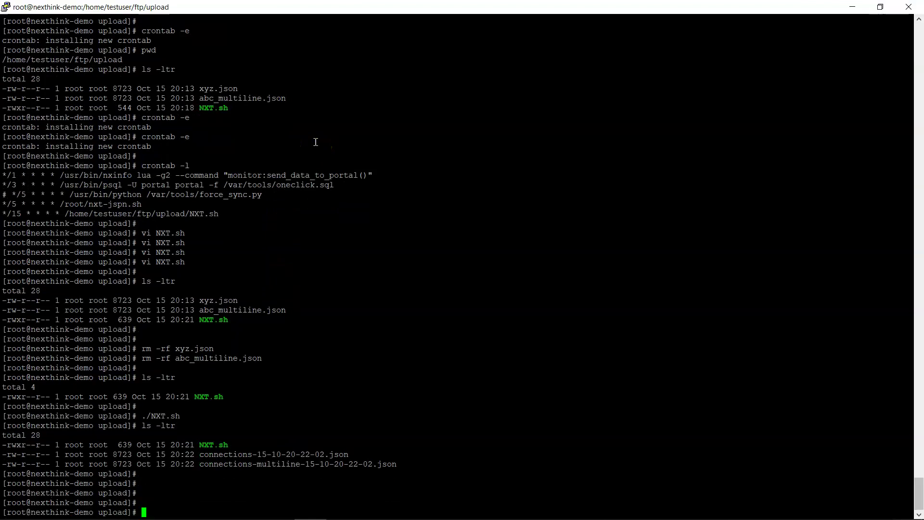
click(315, 142)
click(391, 222)
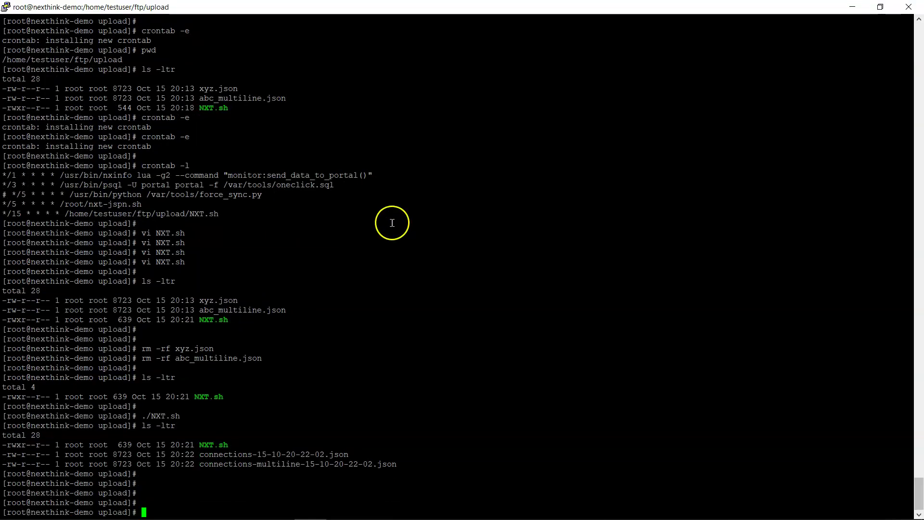
double_click(352, 6)
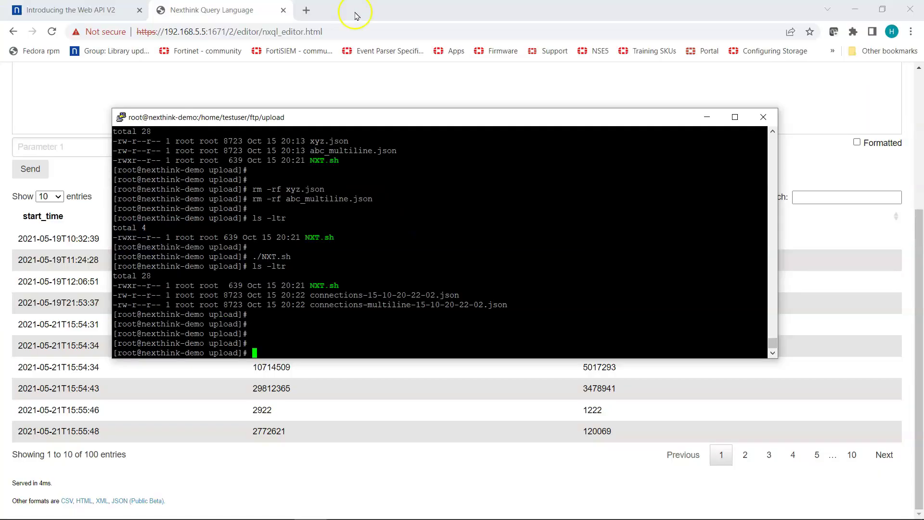
drag(404, 118, 353, 21)
mouse_move(412, 509)
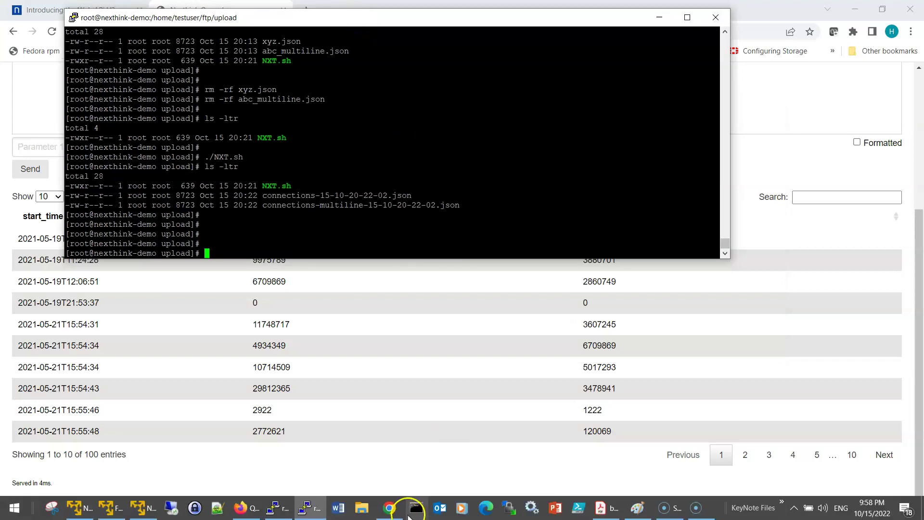
click(648, 512)
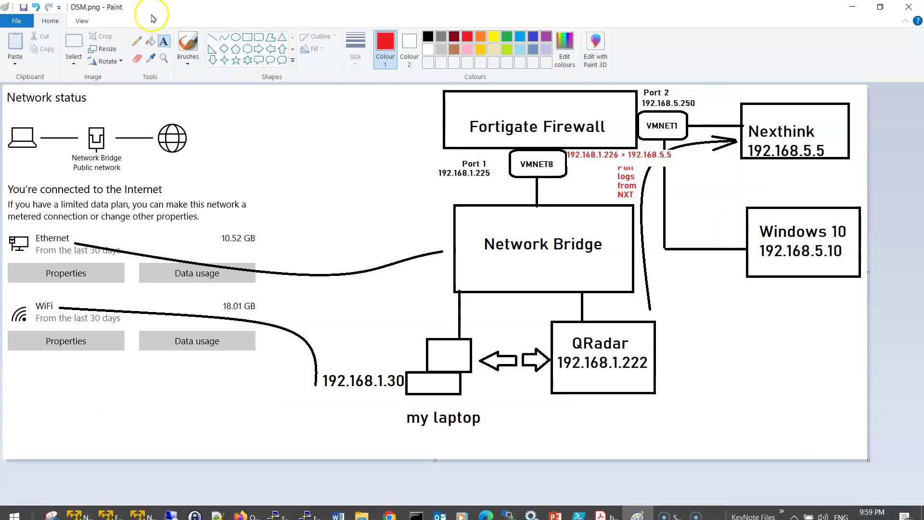
Add a red 'FTP server' text label below the Nexthink box, then return to the nexthink-demo terminal.
click(750, 167)
click(736, 170)
text(FTP serv)
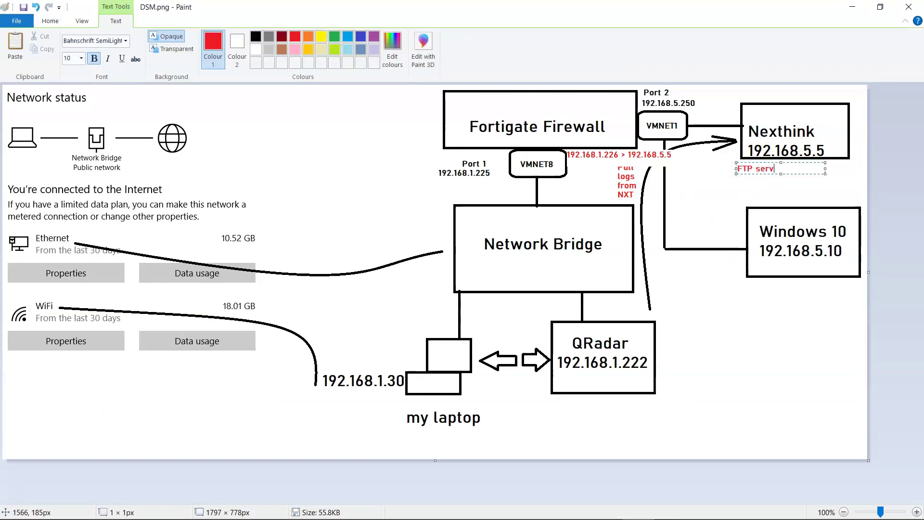
text(er)
key(Return)
key(alt+Tab)
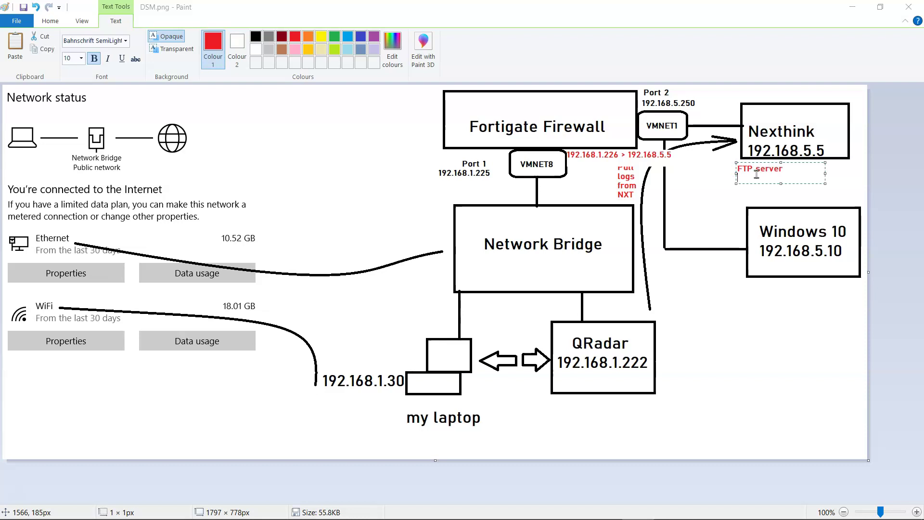
click(547, 162)
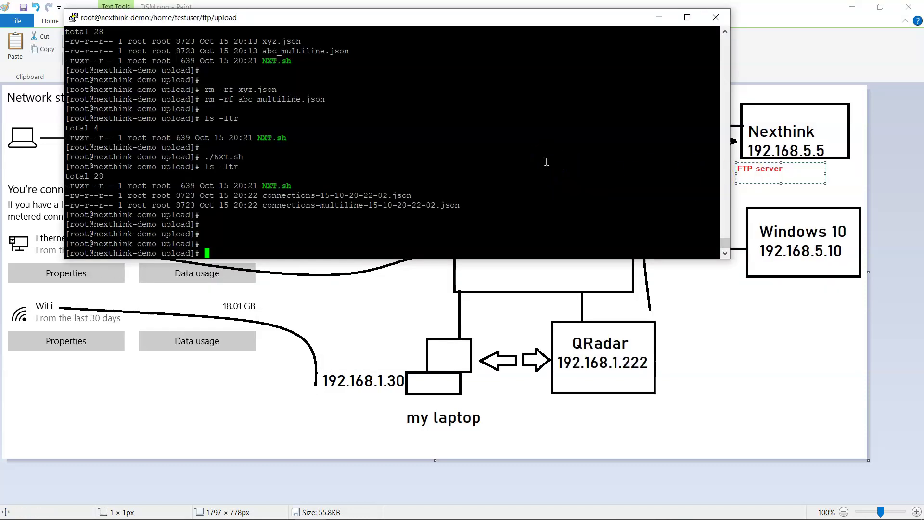
Run ftp localhost and log in as testuser with its password.
text(ftp localhost)
key(Return)
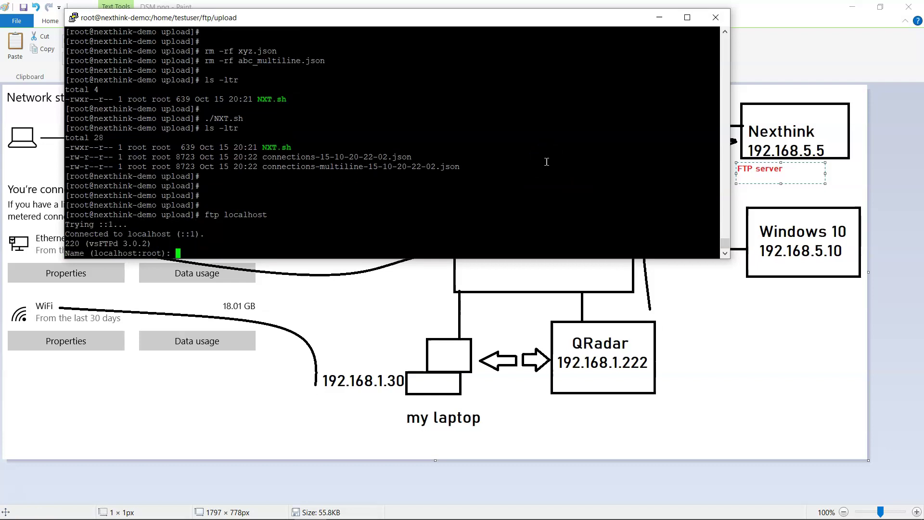
key(BackSpace)
key(BackSpace)
key(BackSpace)
text(testus)
key(Return)
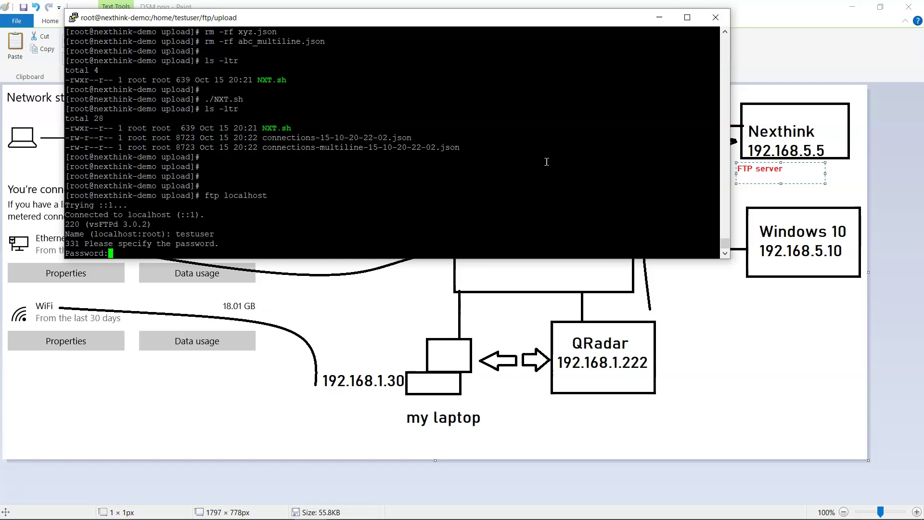
key(Return)
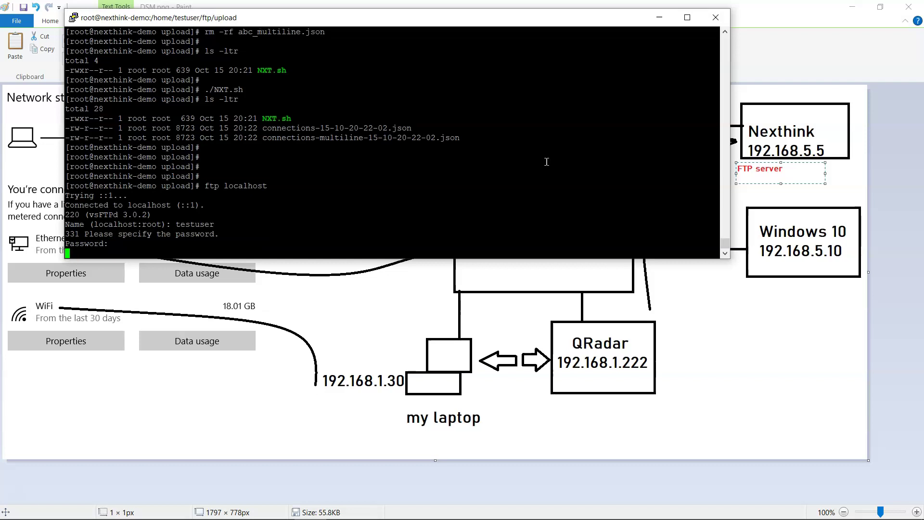
After the 530 Login incorrect rejection, quit the FTP session and recall ftp localhost.
click(664, 352)
click(848, 151)
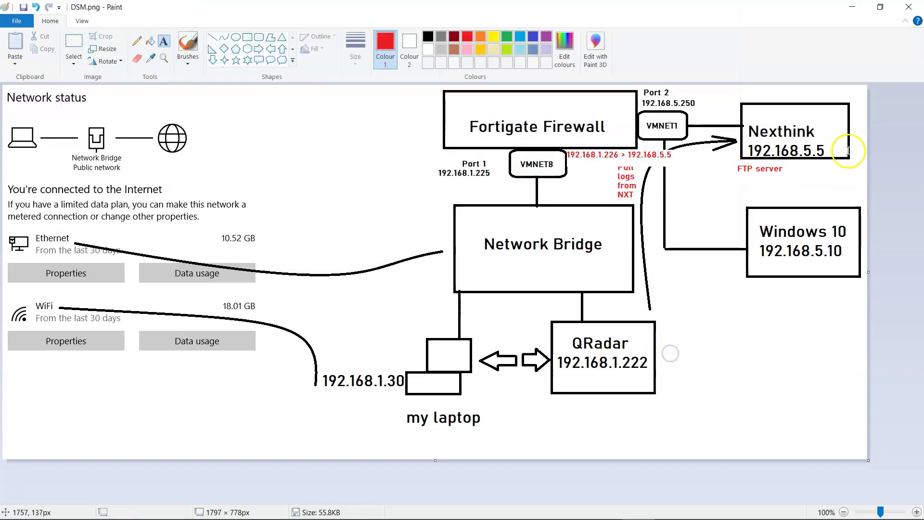
key(alt+Tab)
click(553, 247)
click(345, 231)
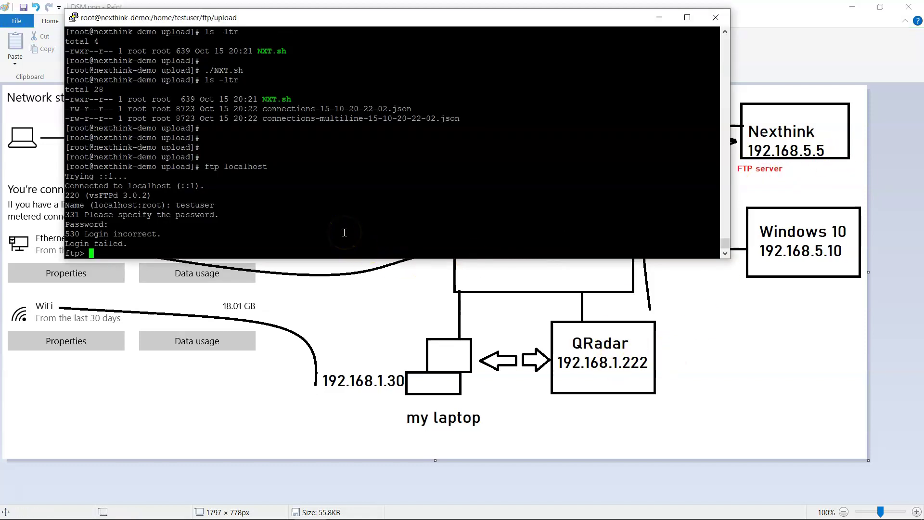
text(quit)
key(Return)
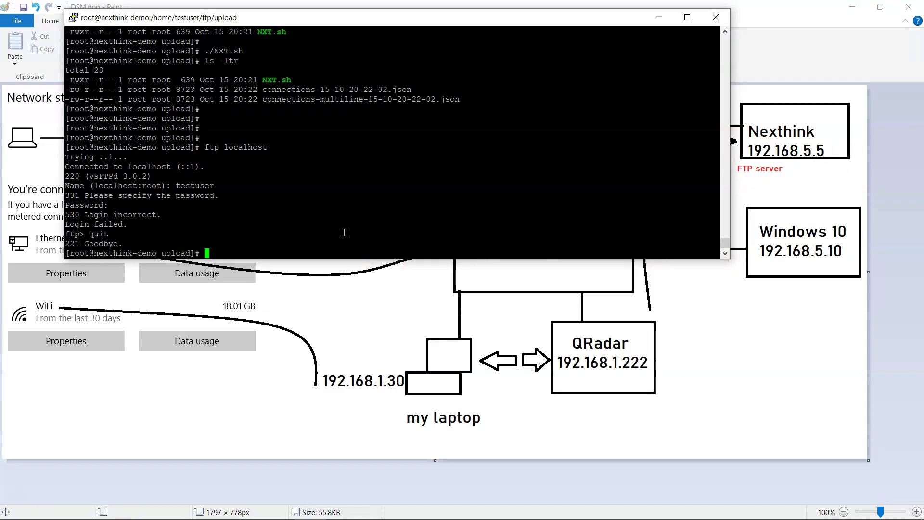
key(Up)
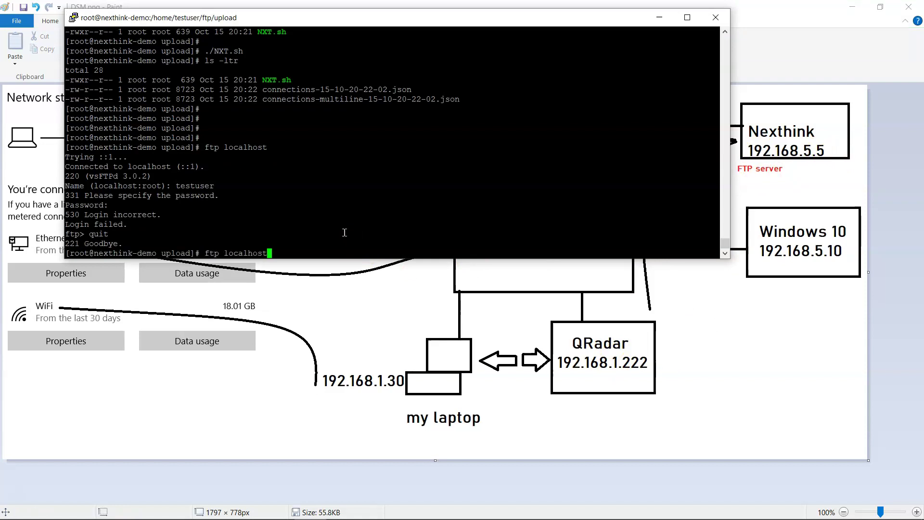
Try a rectangle beside the FTP server label in Paint, undo it, and return to the terminal.
click(818, 329)
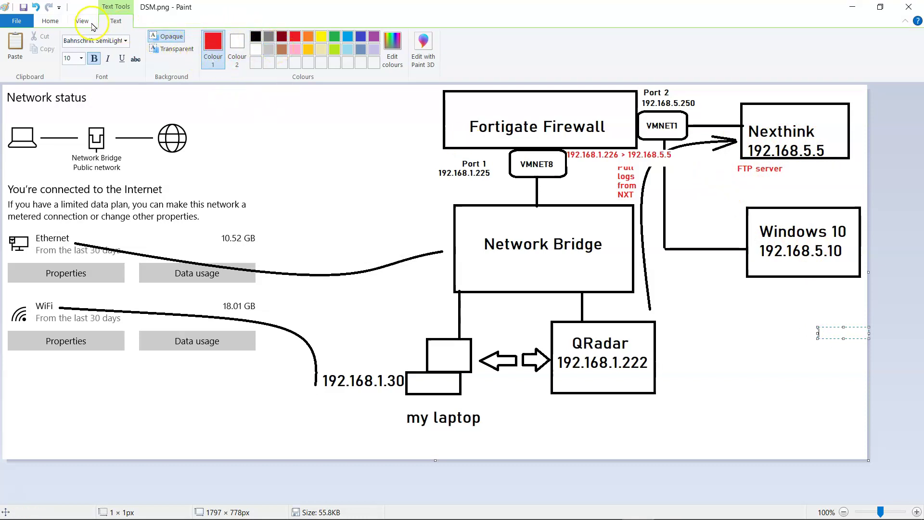
click(51, 21)
click(247, 37)
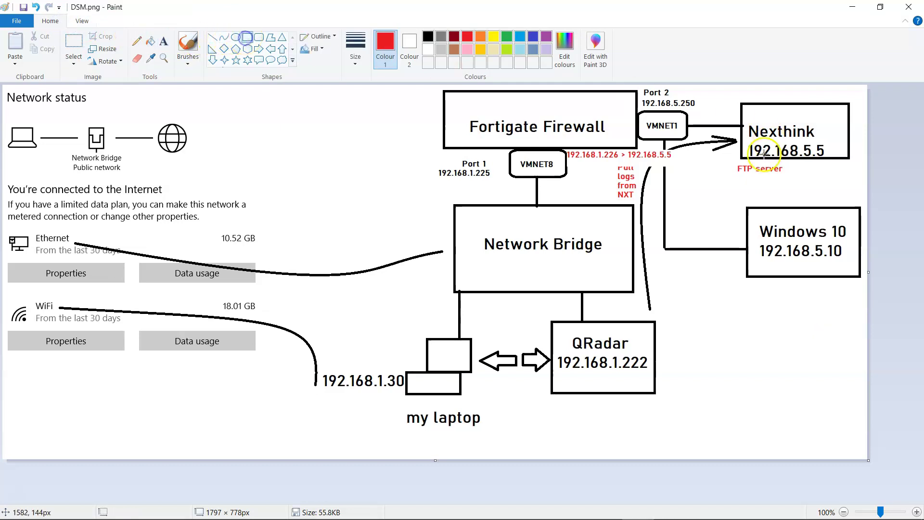
drag(708, 160, 736, 206)
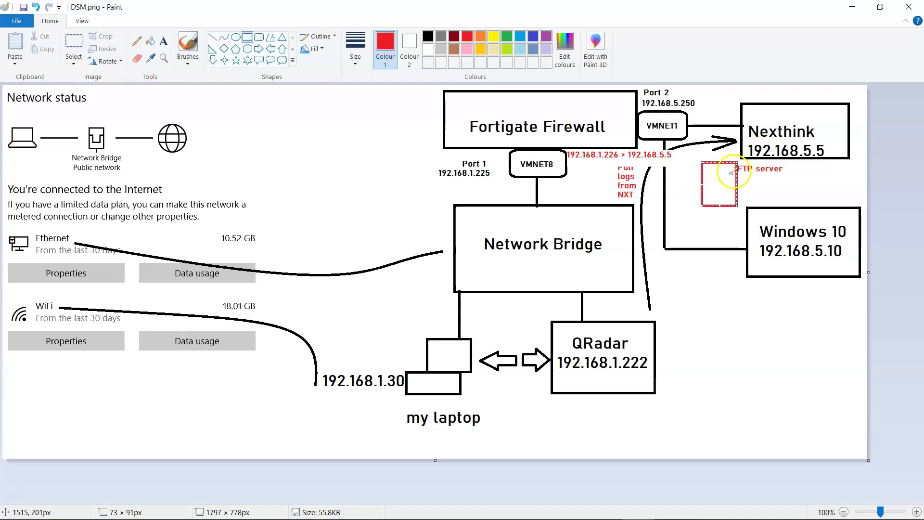
key(ctrl+z)
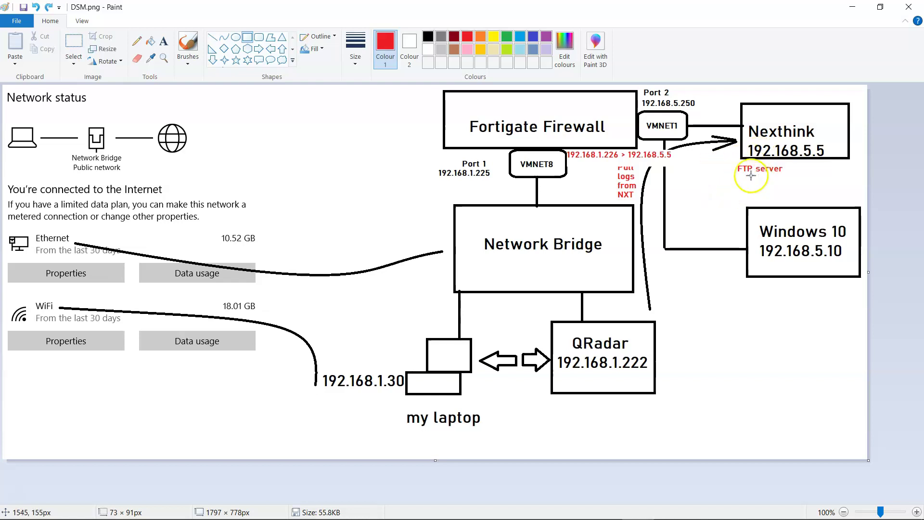
key(alt+Tab)
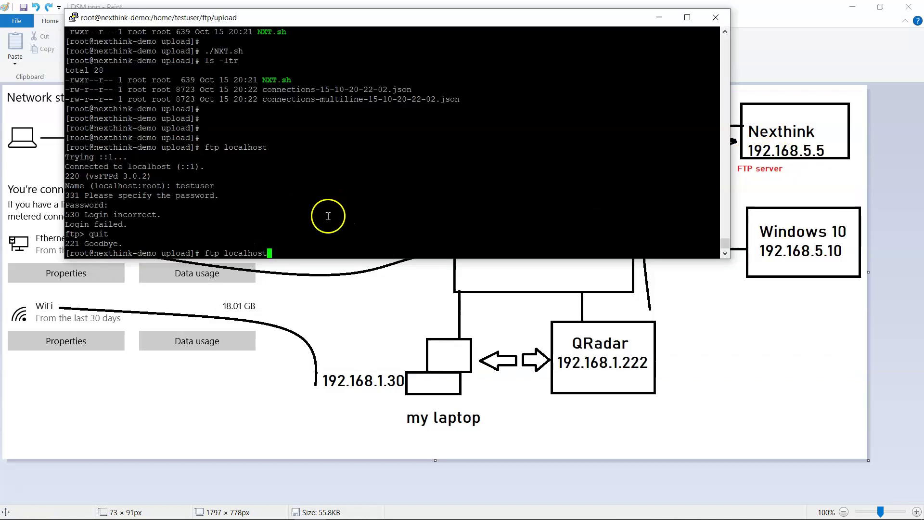
Log in to the local FTP server as testuser with its password, then quit the FTP session.
key(Return)
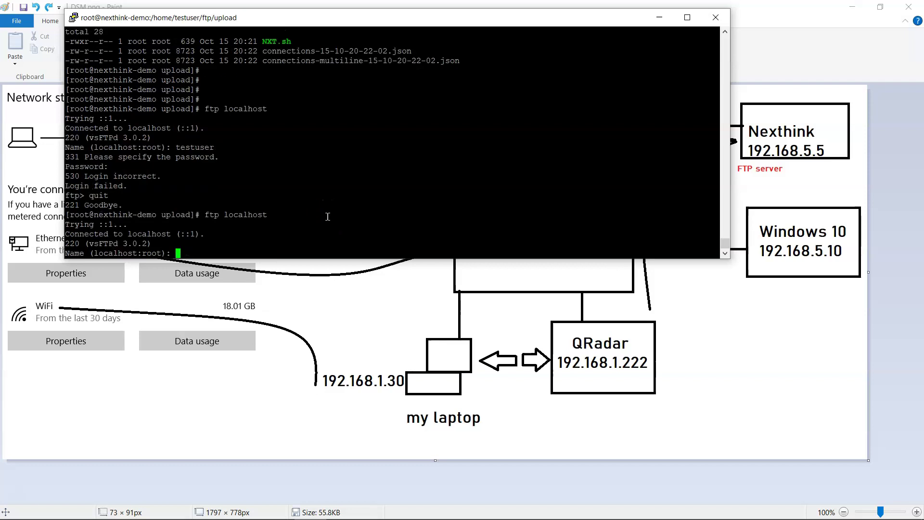
text(testuser)
key(Return)
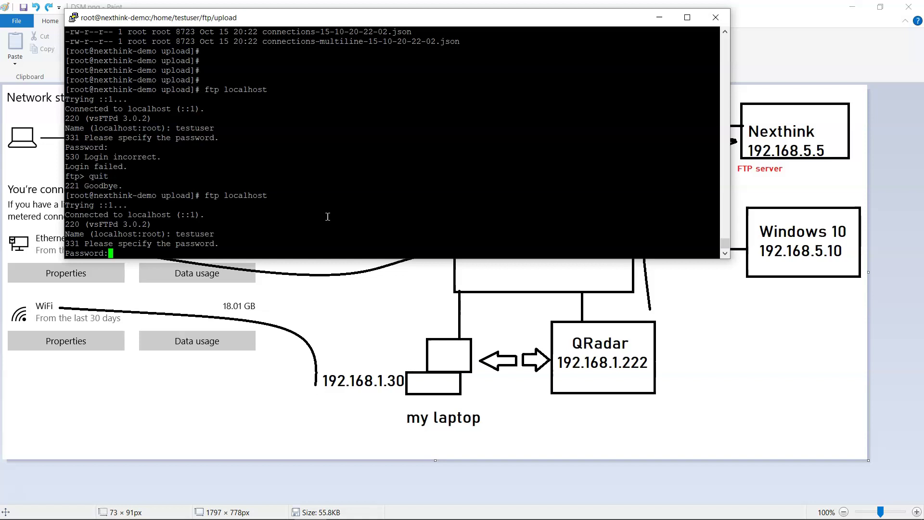
key(Return)
text(quit)
key(Return)
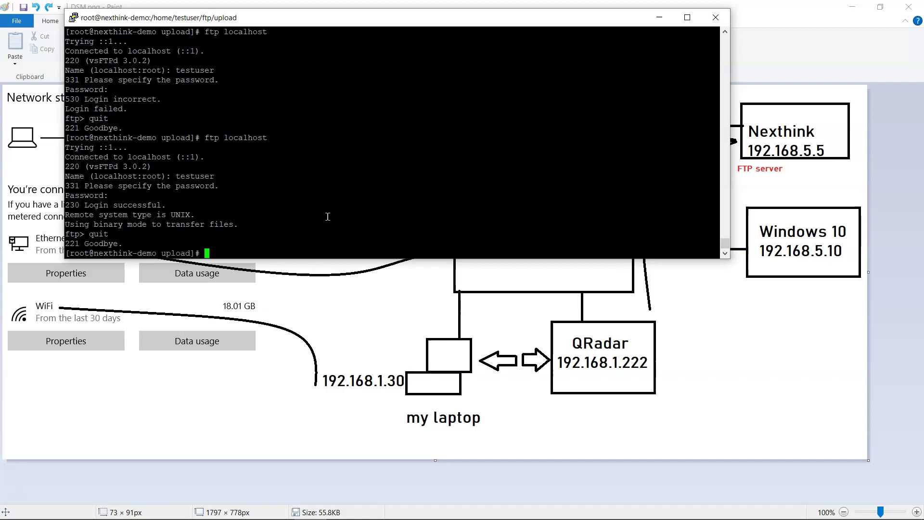
Print the working directory and copy the path /home/testuser/ftp/upload.
key(Return)
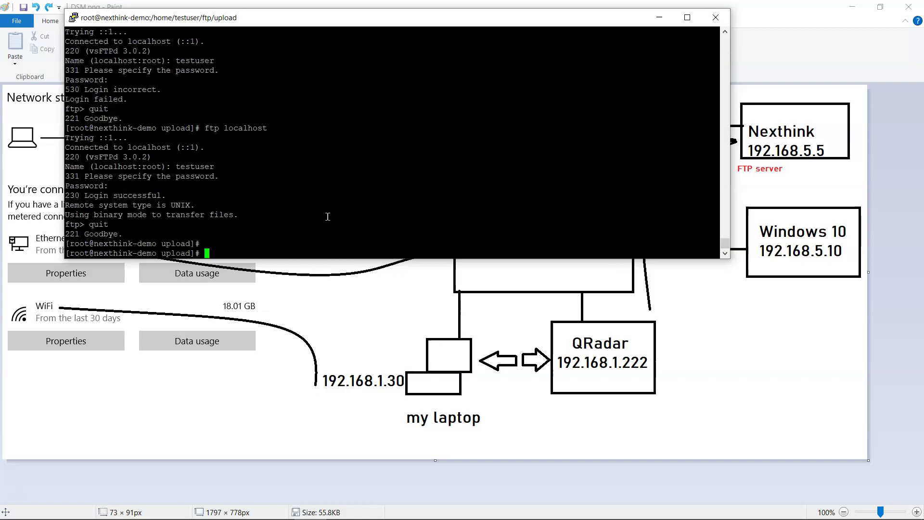
click(346, 207)
click(183, 206)
key(Return)
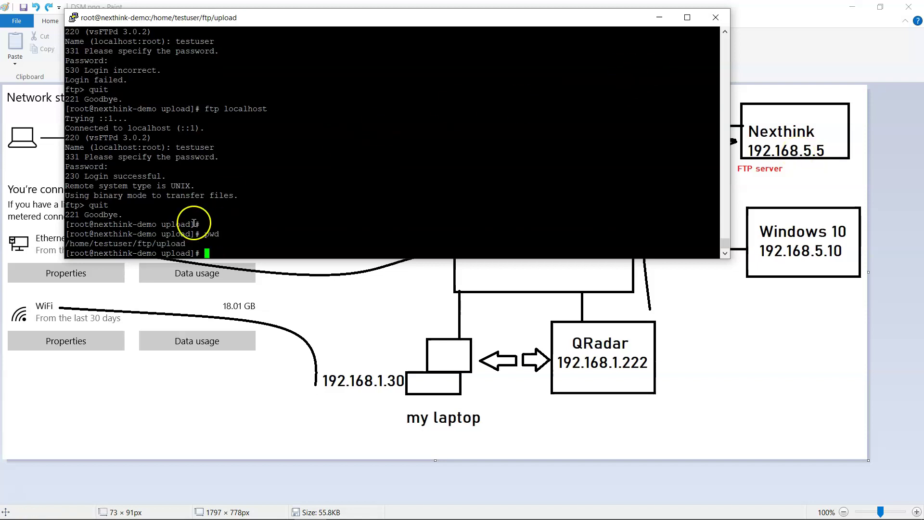
triple_click(161, 240)
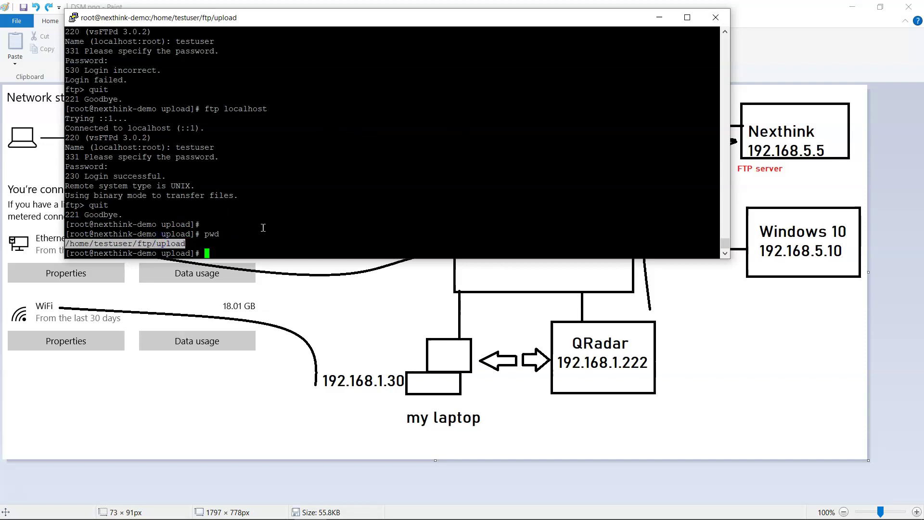
click(743, 23)
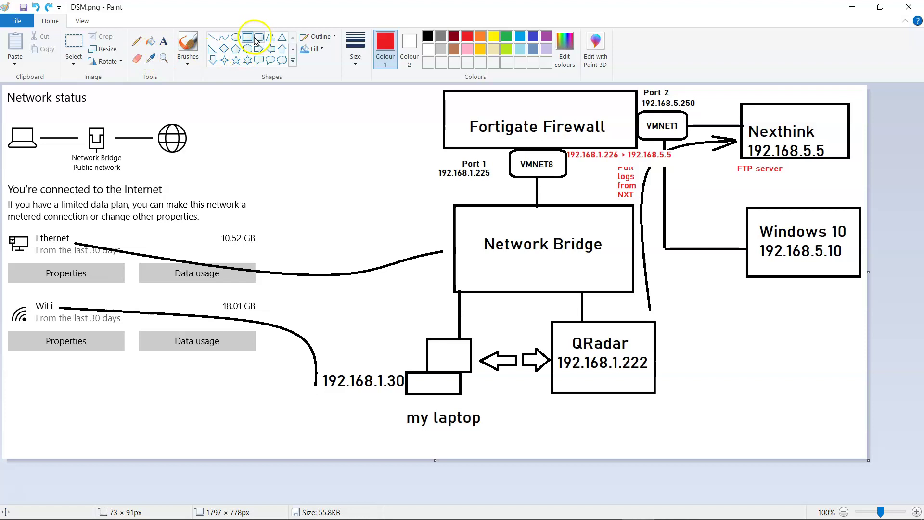
Paste /home/testuser/ftp/upload as a one-line text label under FTP server in the diagram.
click(164, 42)
click(735, 187)
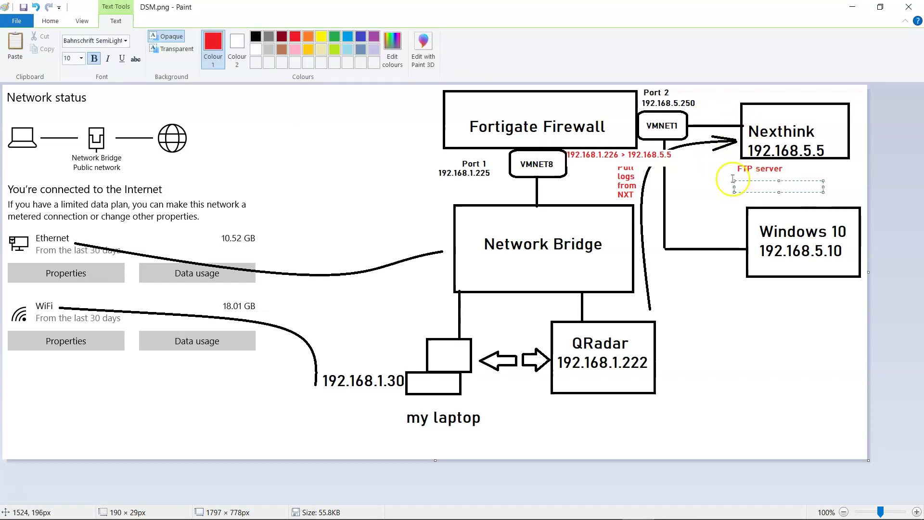
click(724, 175)
click(732, 186)
text(/home/testuser/ftp/upload)
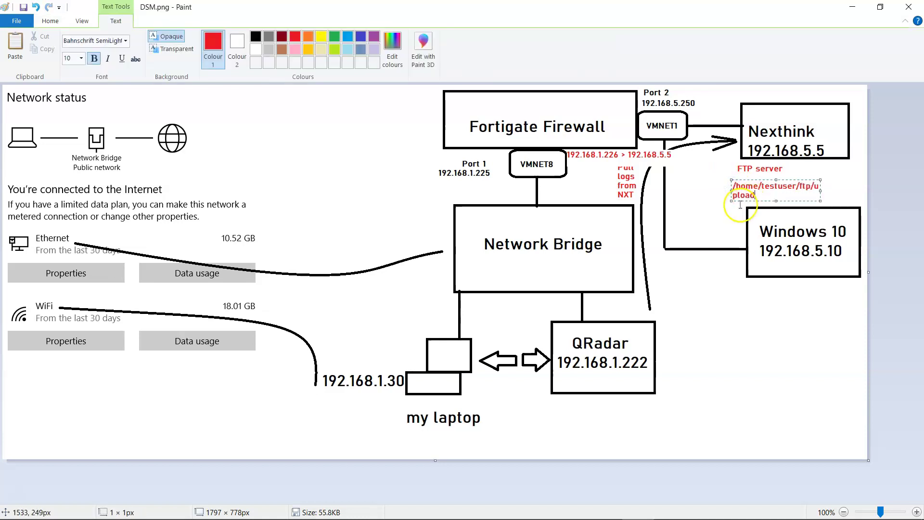
drag(819, 193, 850, 191)
click(675, 214)
key(alt+Tab)
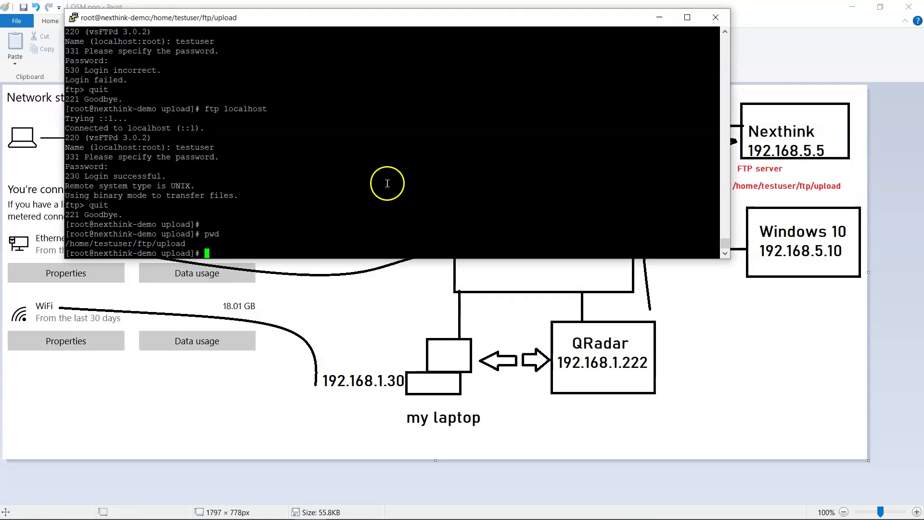
List the upload folder's files and open the NXT.sh script in vi, full screen.
text(ls -t)
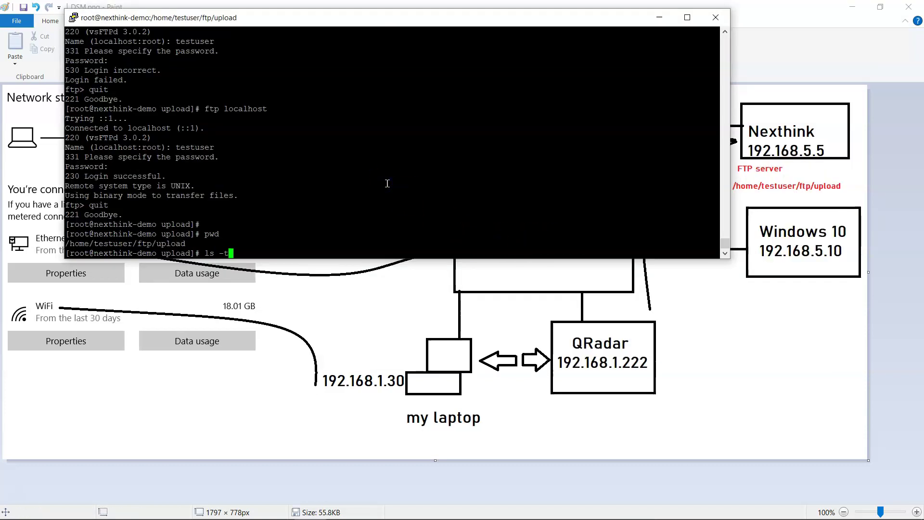
text(tr)
key(Return)
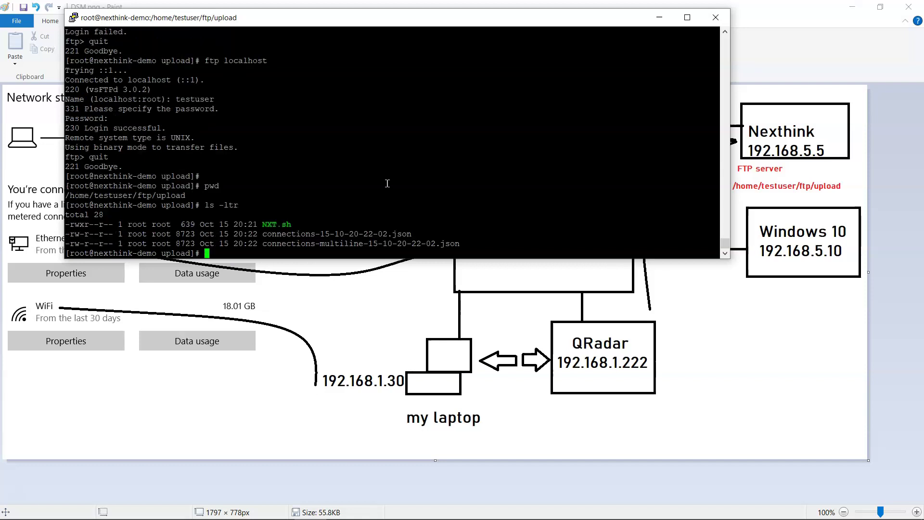
key(Return)
key(Return)
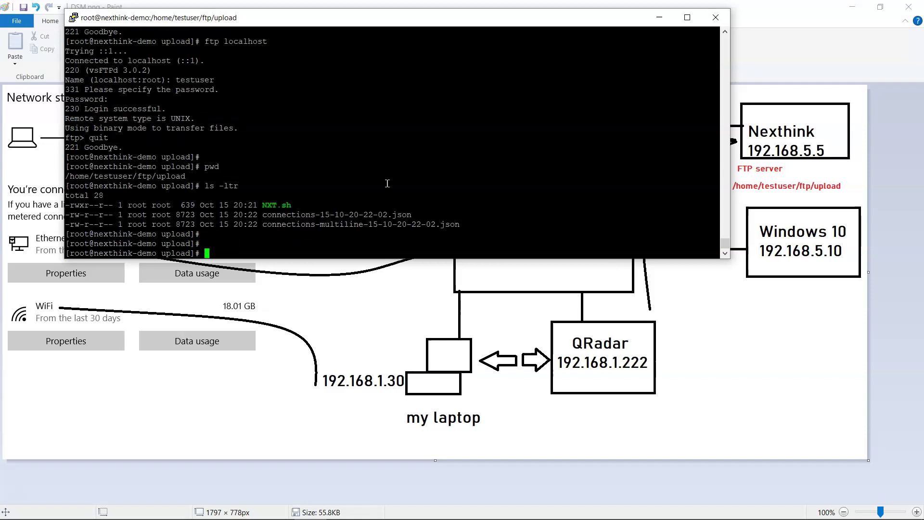
text(vi NX)
key(Tab)
key(Return)
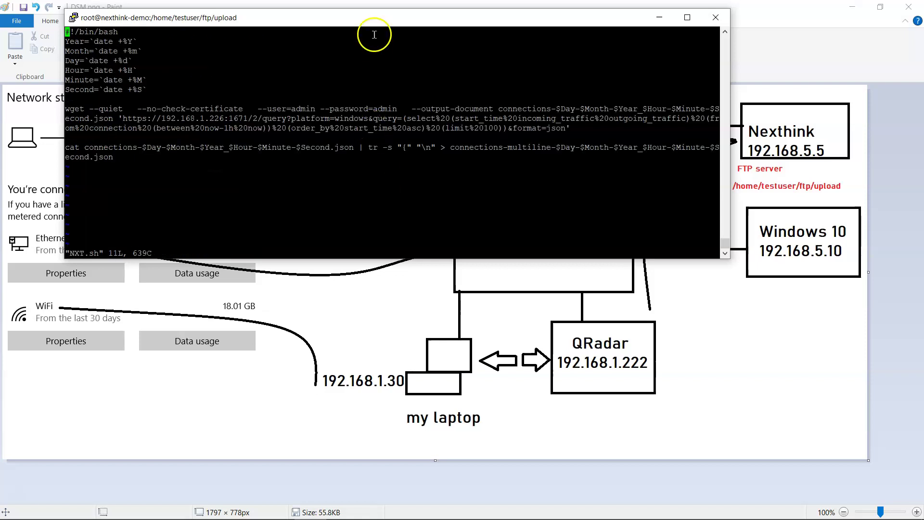
double_click(382, 19)
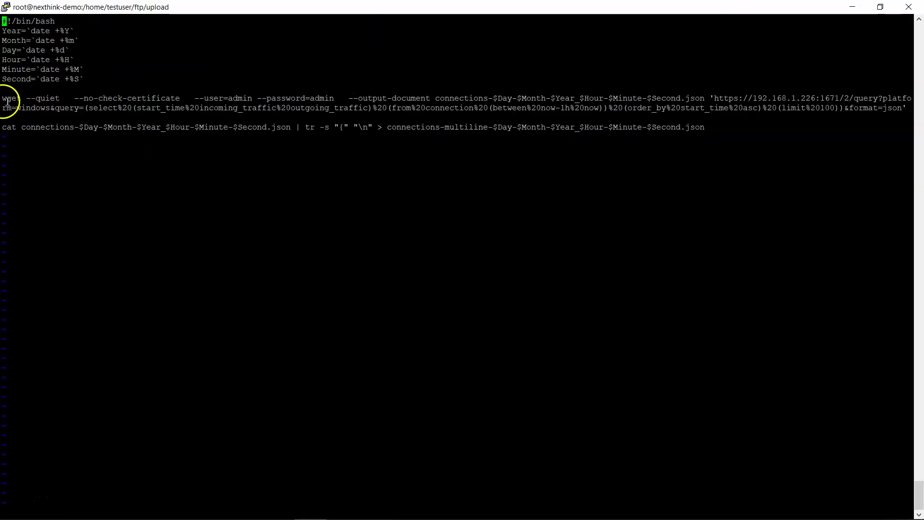
drag(3, 99, 80, 100)
click(23, 101)
Copy the Nexthink JSON export link and paste it into NXT.sh below the wget command.
key(alt+Tab)
key(alt+Tab)
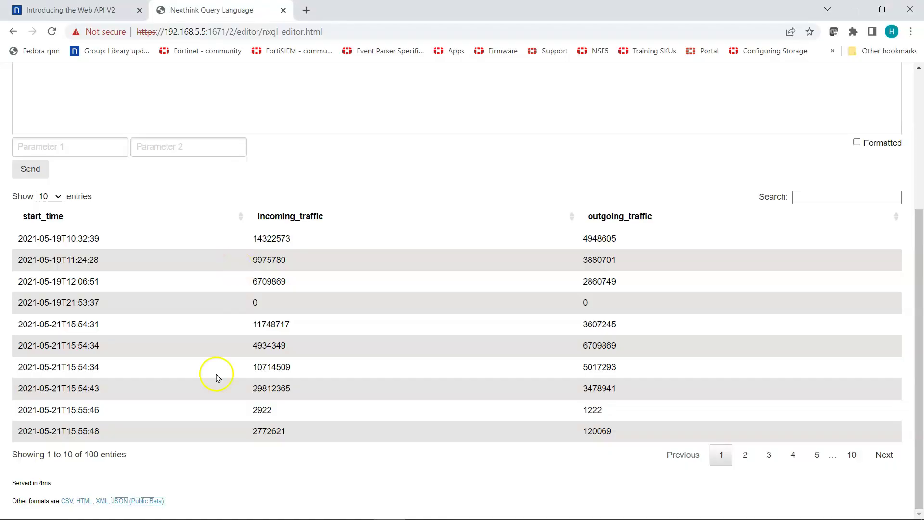
right_click(144, 500)
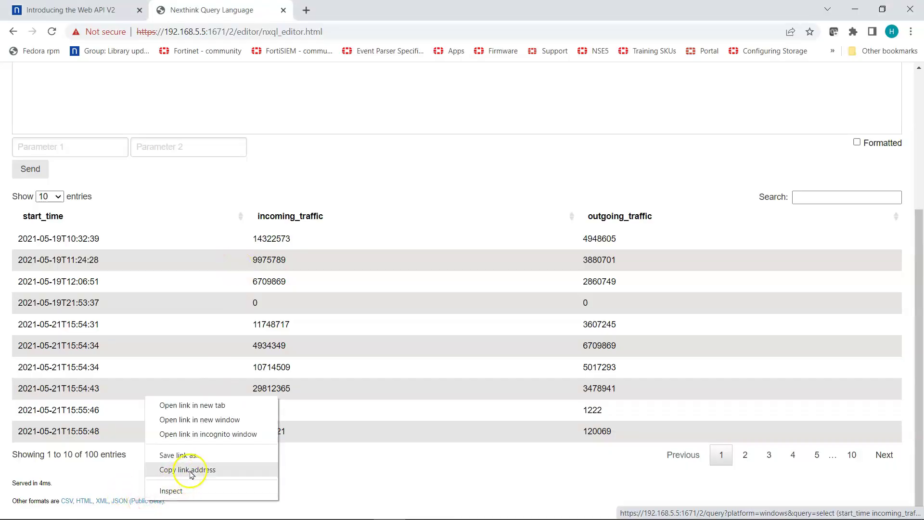
click(190, 469)
key(alt+Tab)
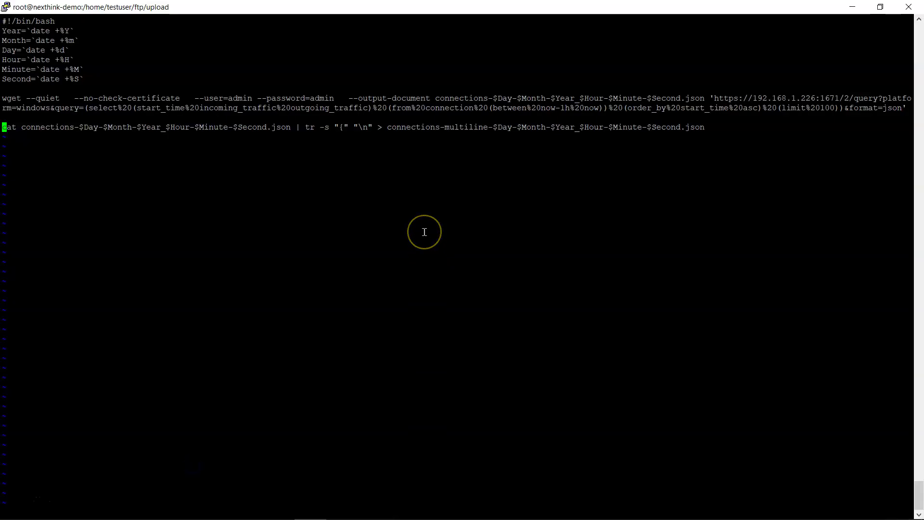
key(a)
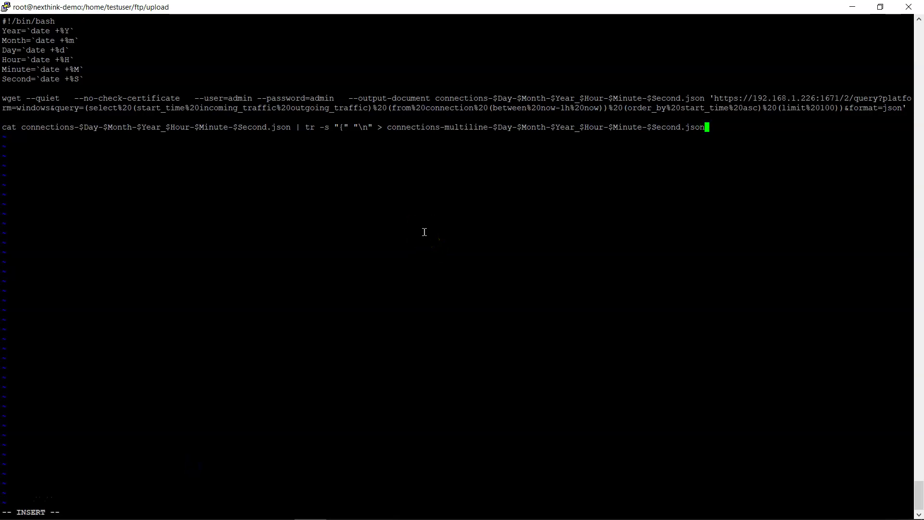
right_click(424, 232)
click(275, 227)
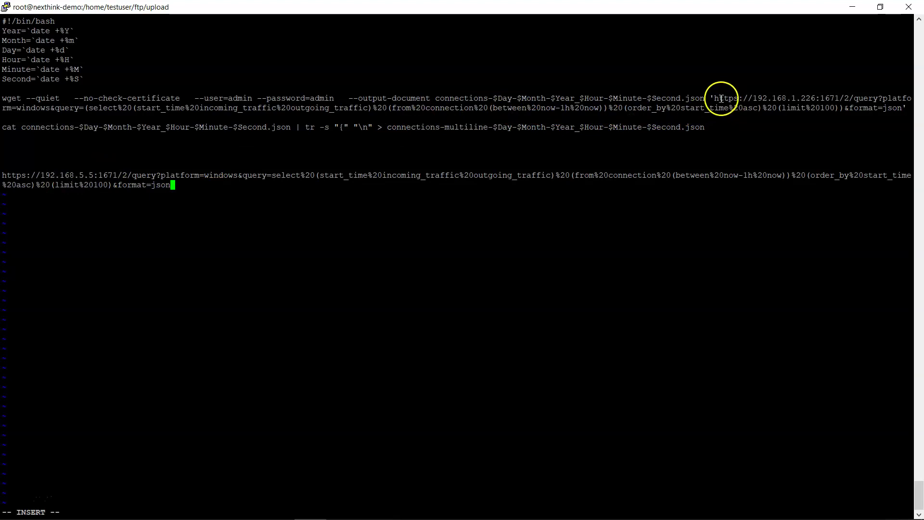
drag(715, 98, 899, 107)
key(alt+Tab)
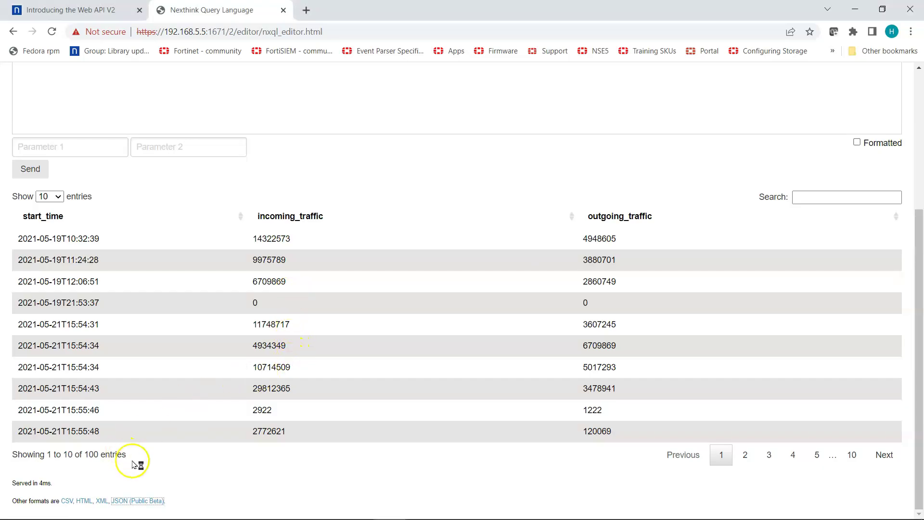
scroll(163, 400, up, 5)
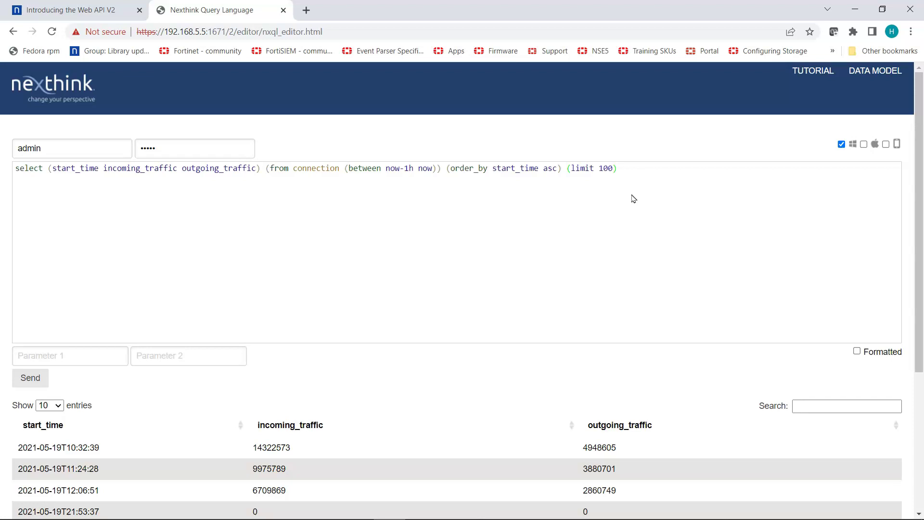
Copy the link address of the connection query's JSON (Public Beta) results link.
click(630, 169)
click(19, 169)
scroll(63, 217, down, 3)
scroll(62, 215, up, 3)
scroll(82, 226, down, 5)
scroll(145, 501, up, 2)
scroll(149, 495, down, 2)
right_click(149, 502)
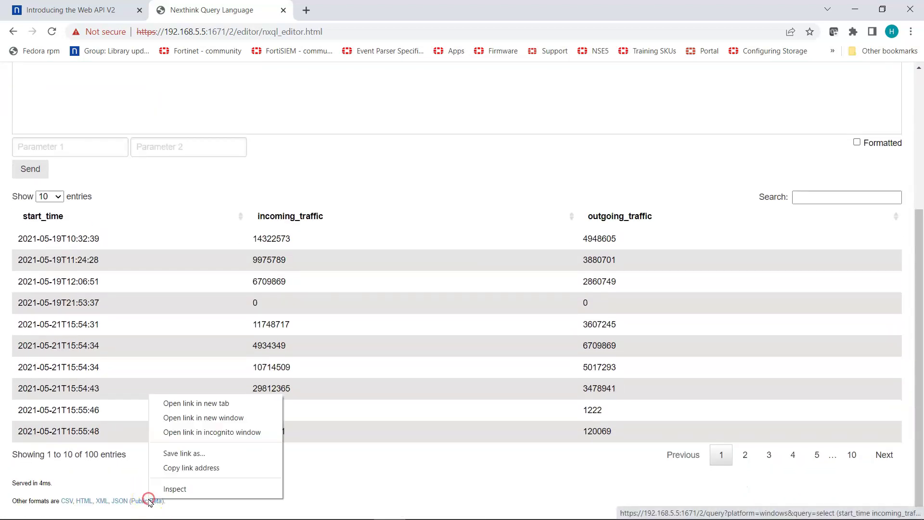
click(213, 469)
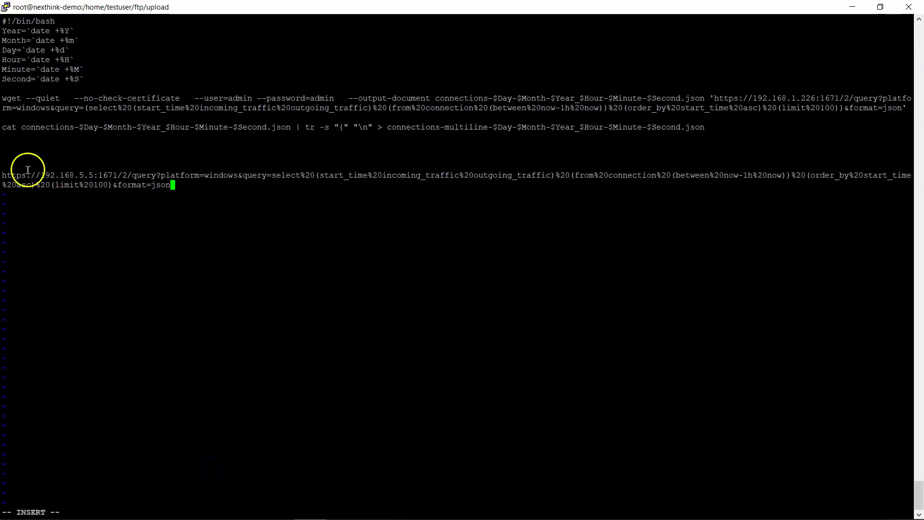
Quit vi with :q to discard the pasted URL, and reopen NXT.sh.
drag(714, 97, 893, 109)
click(412, 175)
key(Escape)
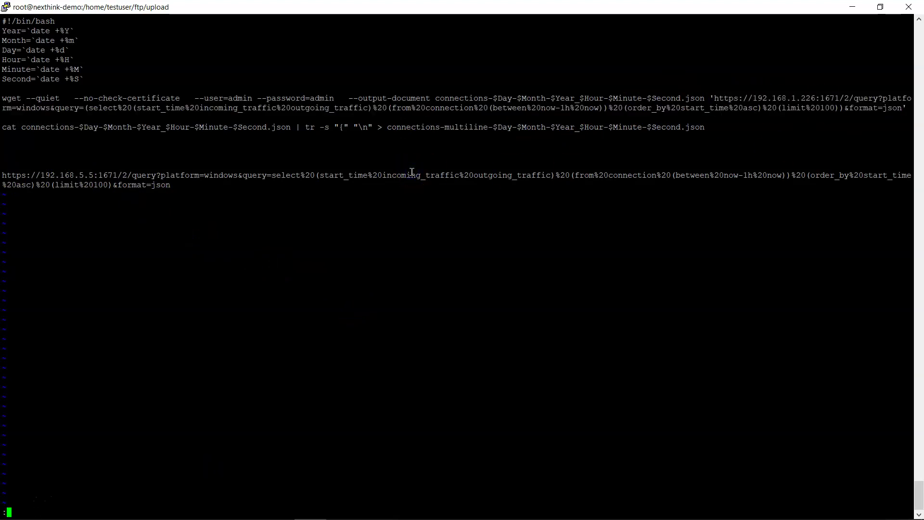
text(:q)
key(Return)
key(Up)
key(Return)
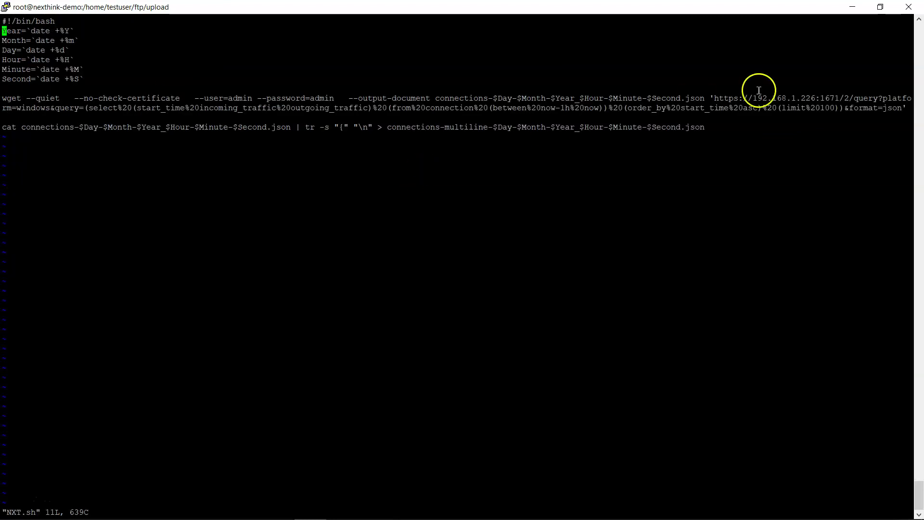
Compare the script's wget download URL and output JSON file name with the Nexthink query page.
drag(713, 98, 902, 107)
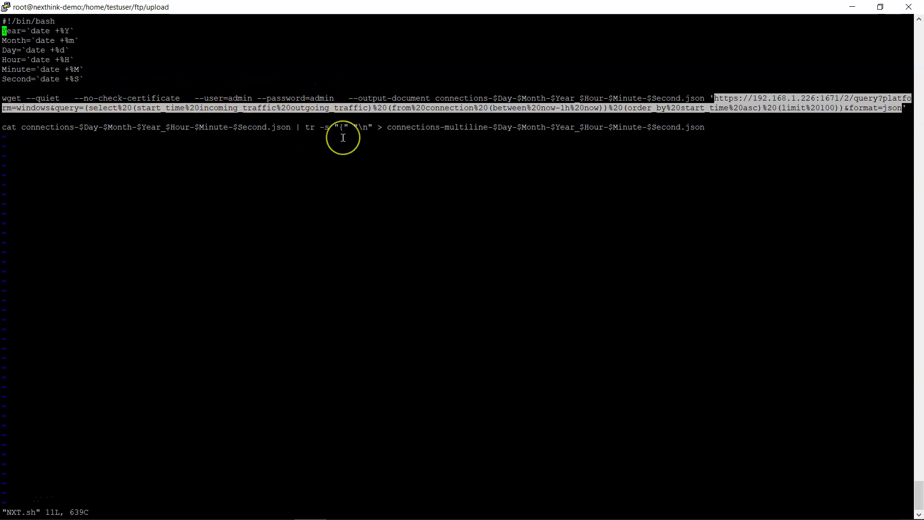
key(alt+Tab)
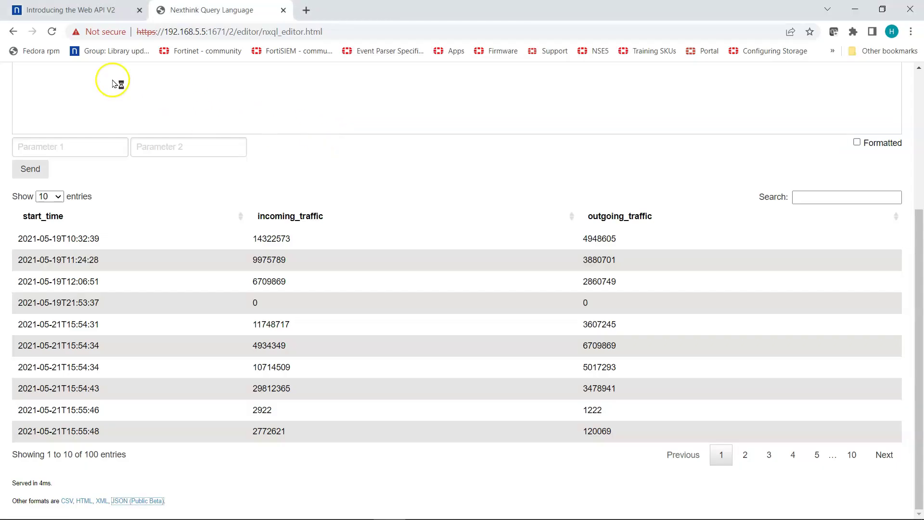
scroll(108, 131, up, 3)
scroll(108, 131, up, 2)
double_click(37, 145)
click(200, 139)
key(alt+Tab)
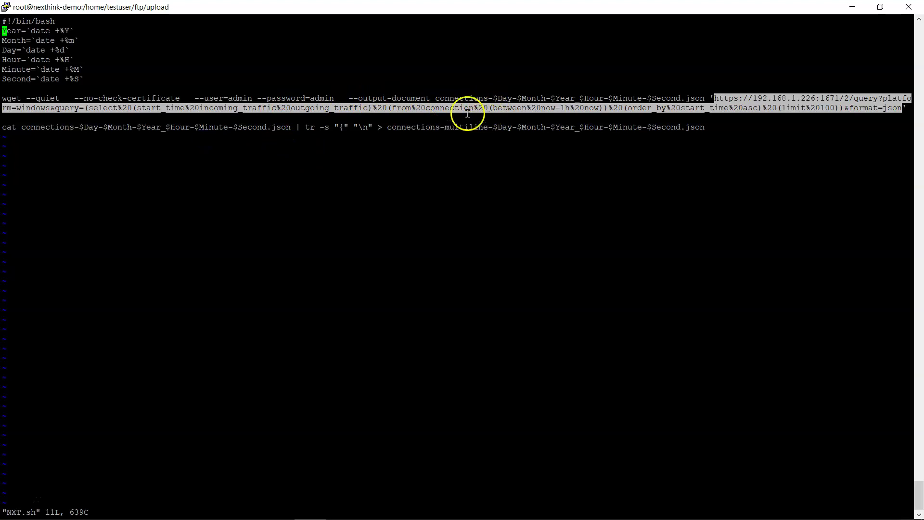
click(440, 96)
drag(439, 97, 703, 100)
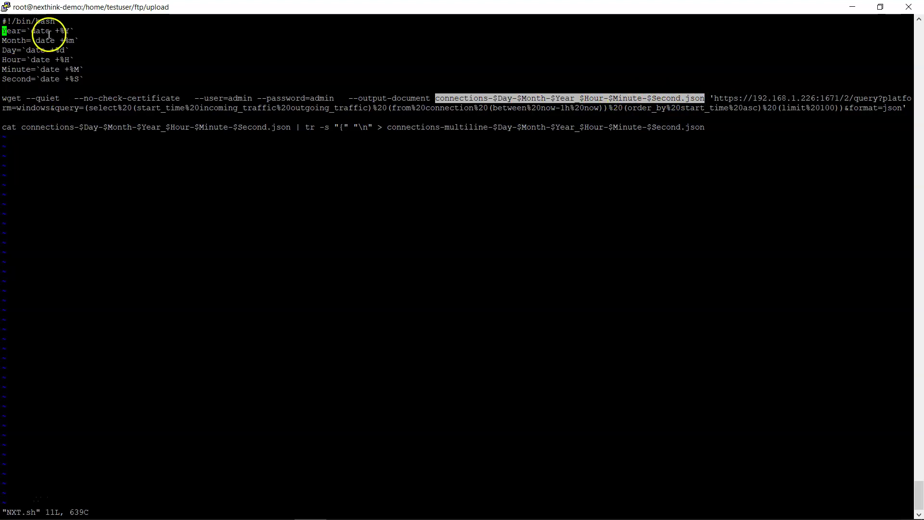
Review the Year and other date variables and the date-stamped wget output file name.
double_click(11, 31)
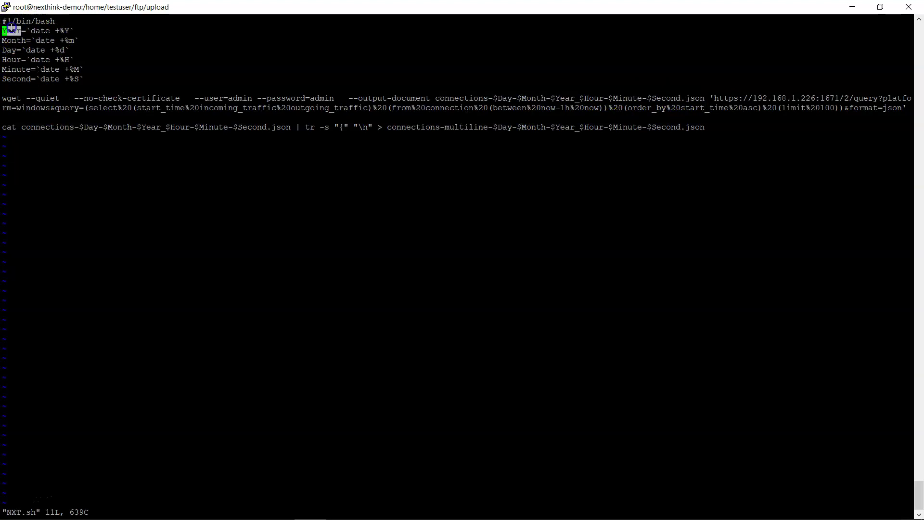
click(18, 42)
drag(40, 30, 26, 31)
click(71, 35)
drag(36, 40, 85, 79)
click(84, 78)
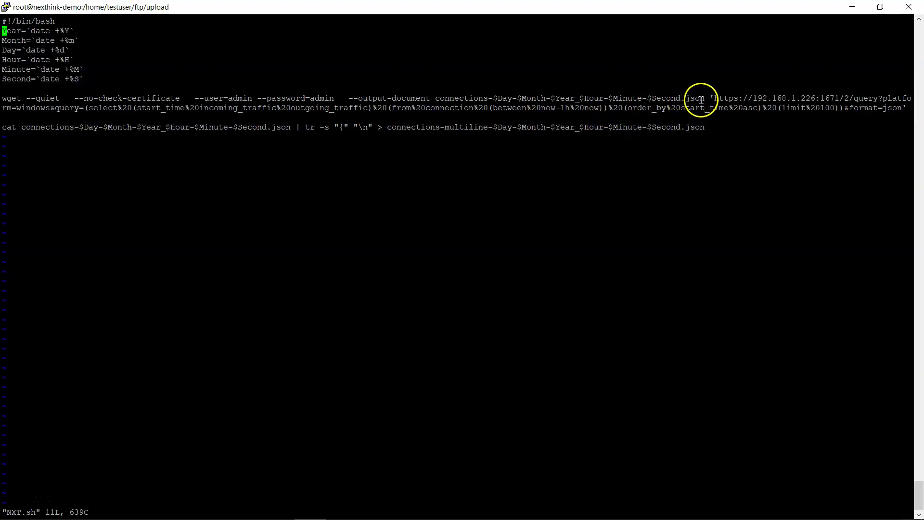
drag(701, 99, 439, 101)
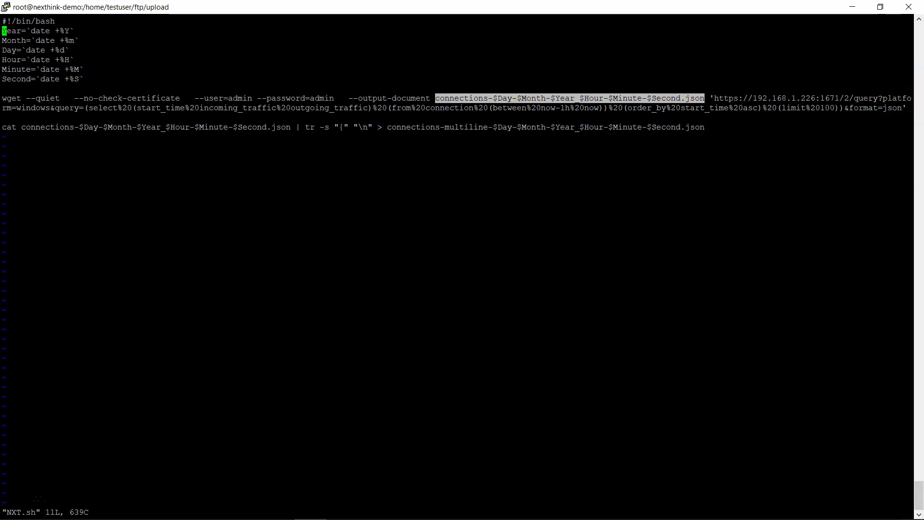
key(Escape)
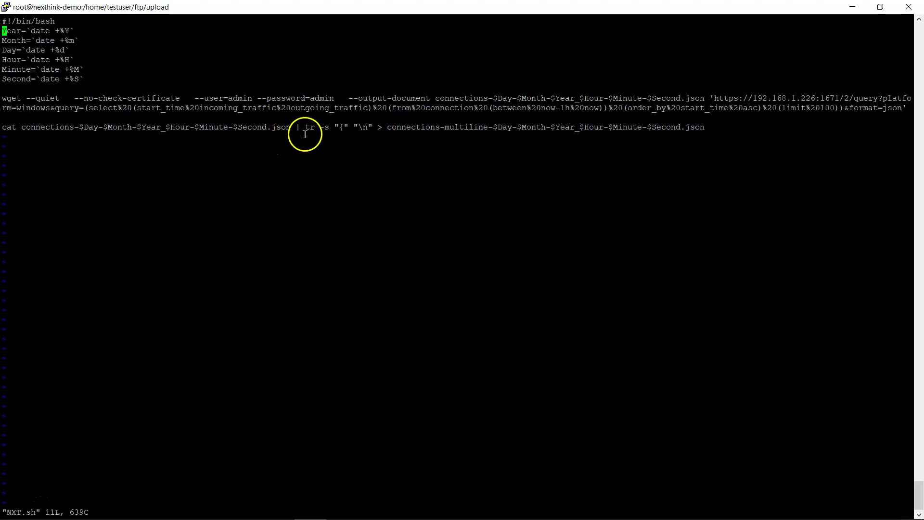
Review the cat | tr multiline conversion line, then quit NXT.sh with :q.
double_click(341, 127)
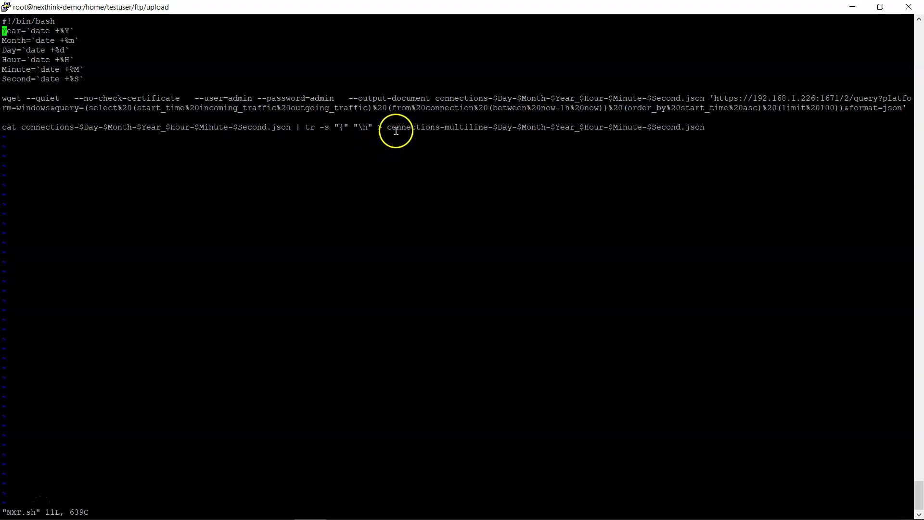
drag(388, 128, 697, 130)
click(570, 127)
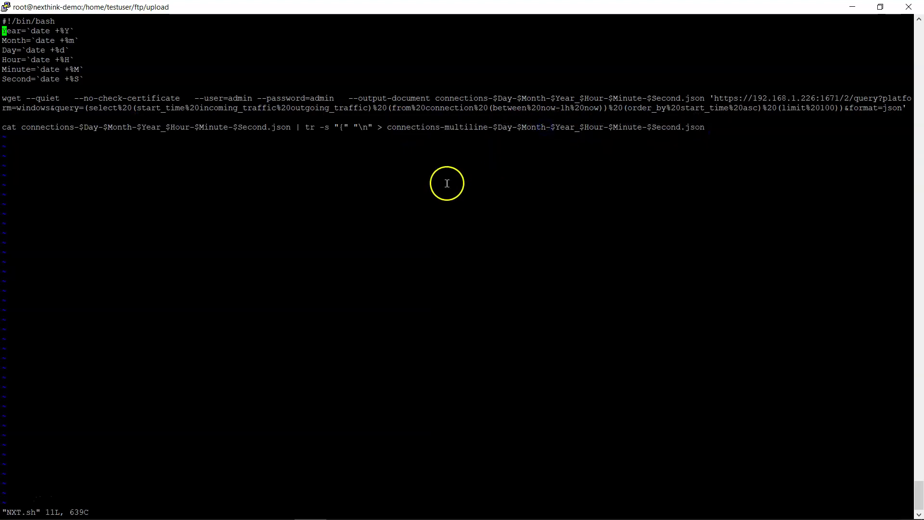
drag(356, 127, 261, 126)
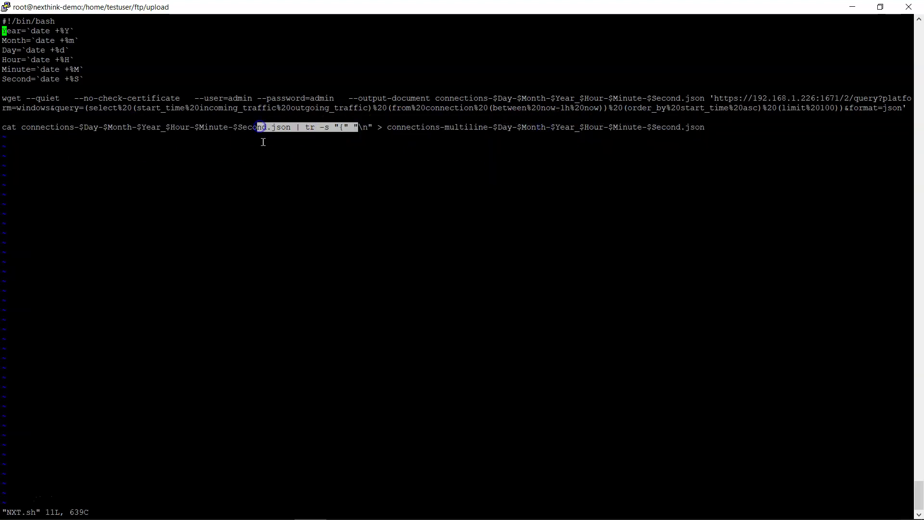
click(263, 142)
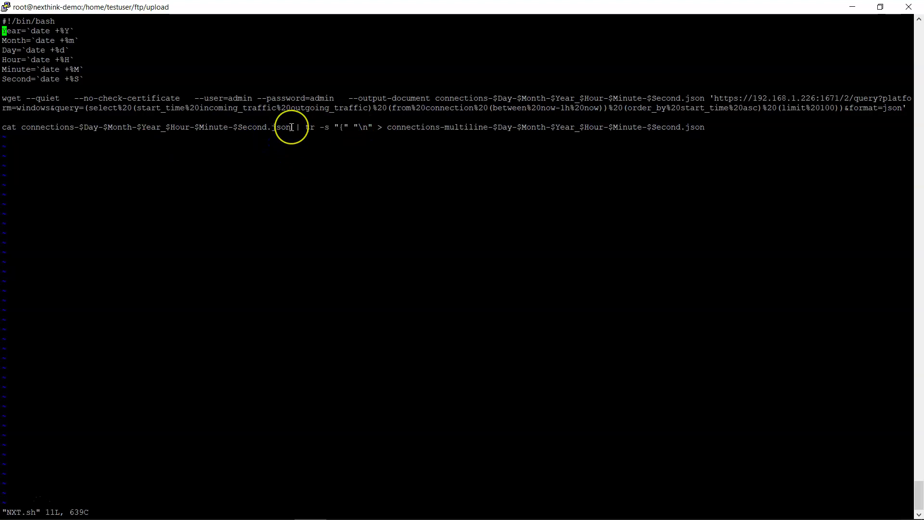
drag(294, 126, 28, 126)
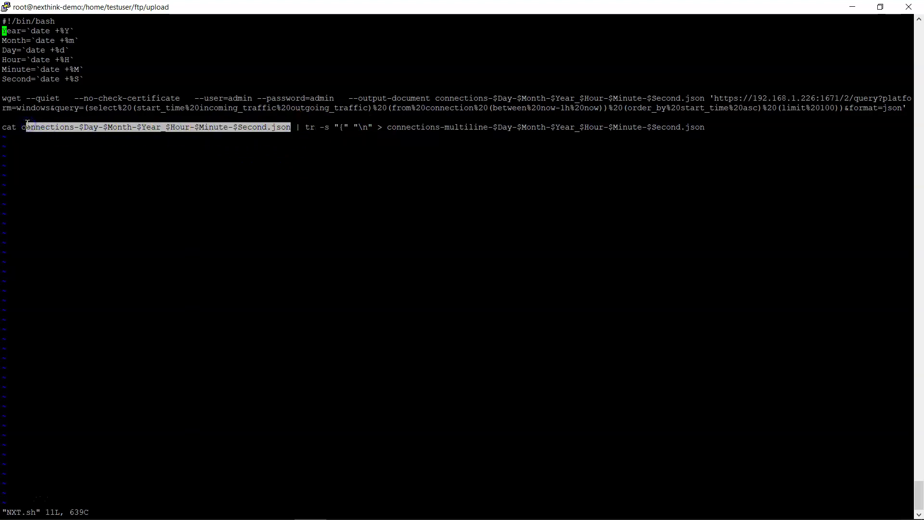
text(:q)
key(Return)
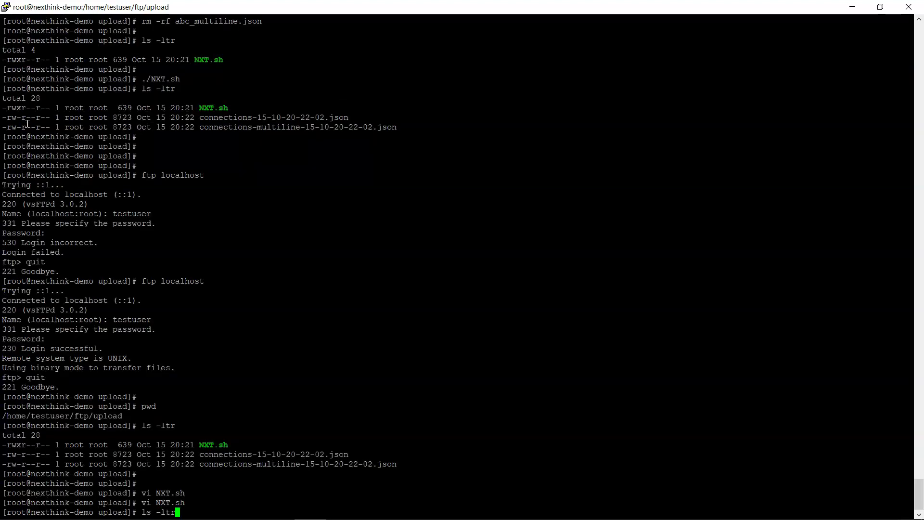
List the upload folder with ls -ltr and check the two connections JSON file names.
text(ls -ltr)
key(Return)
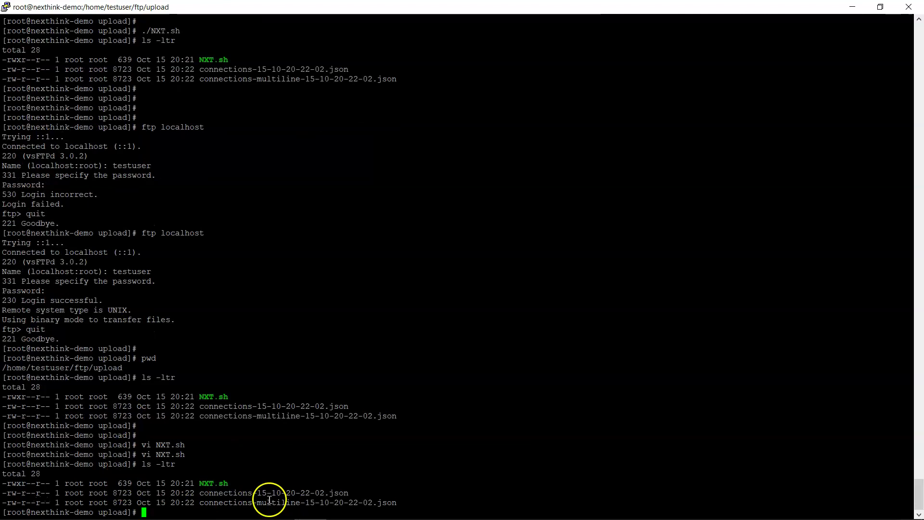
double_click(279, 493)
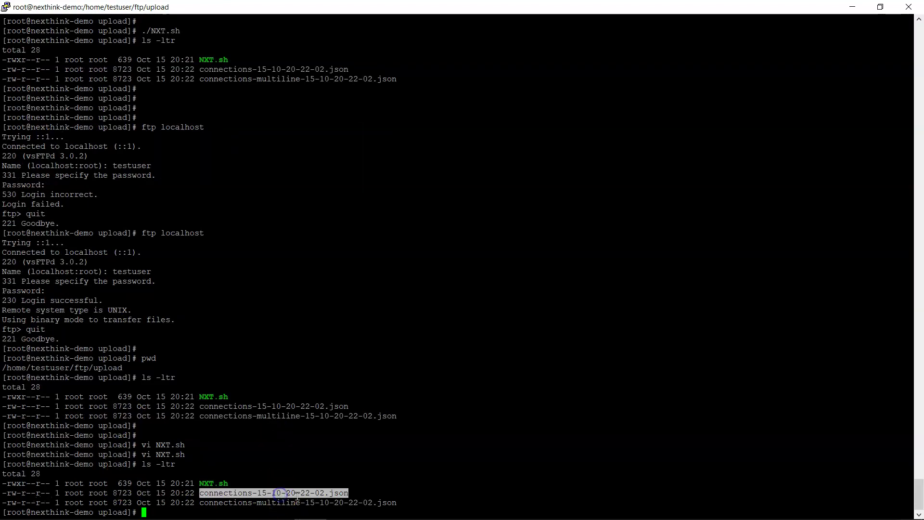
double_click(278, 503)
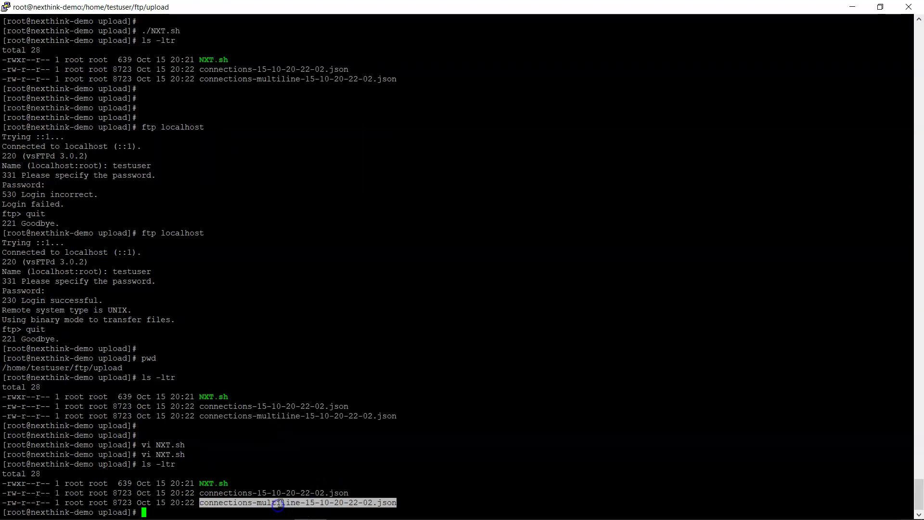
double_click(282, 493)
key(ctrl+c)
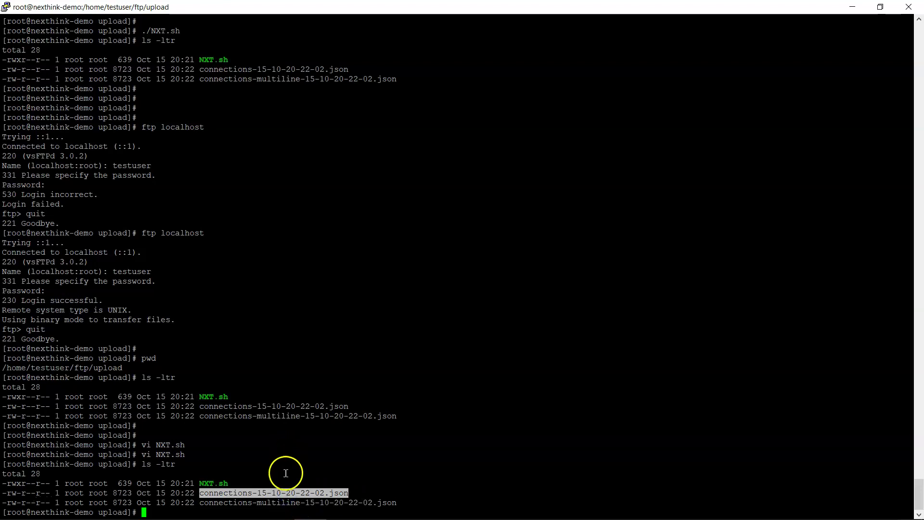
click(280, 479)
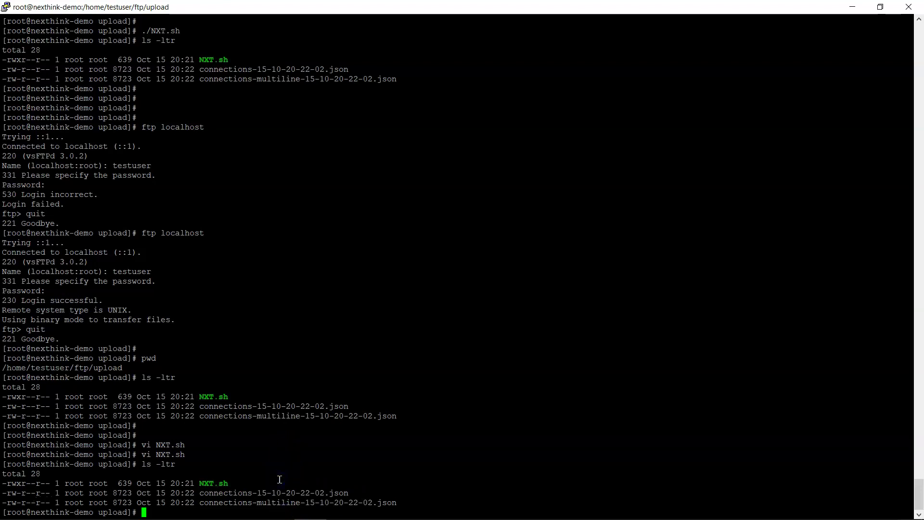
Print connections-15-10-20-22-02.json with cat and select its output.
text(t)
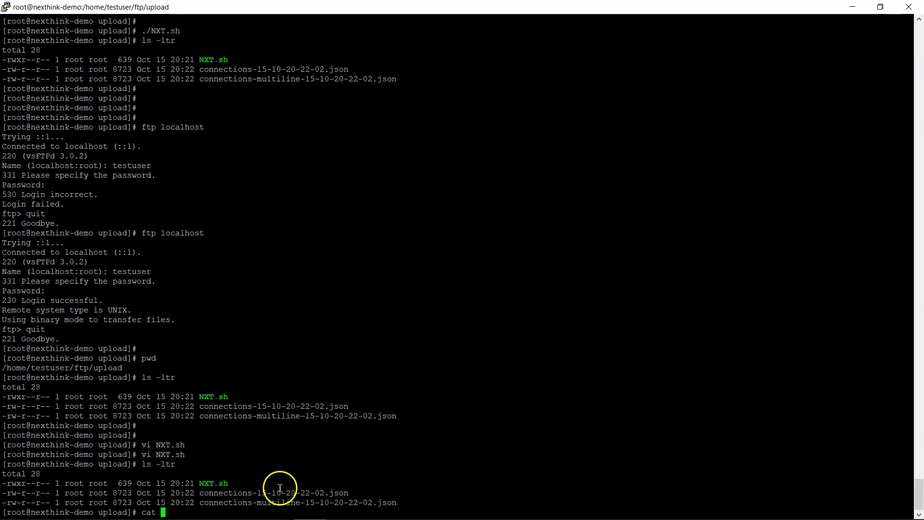
double_click(279, 493)
right_click(346, 426)
key(Return)
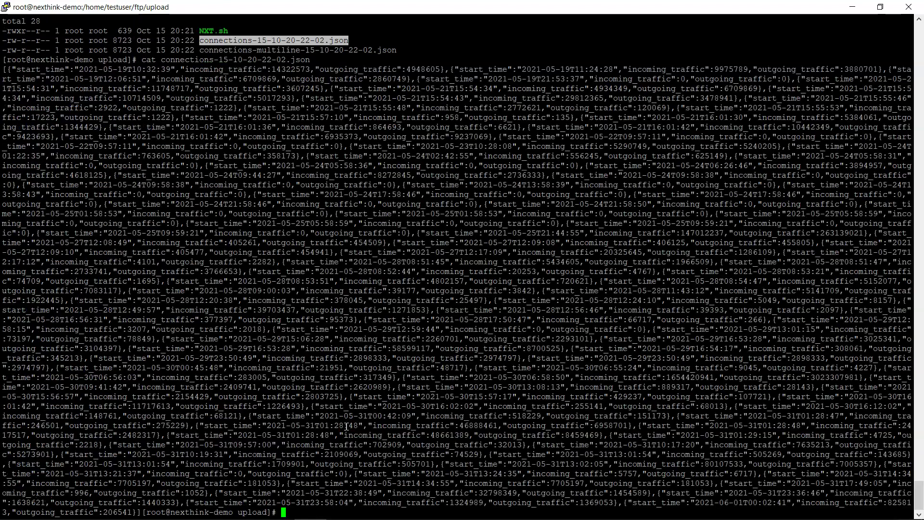
drag(3, 70, 699, 494)
Compare the printed JSON with the Nexthink query page and examine the record separators.
key(alt+Tab)
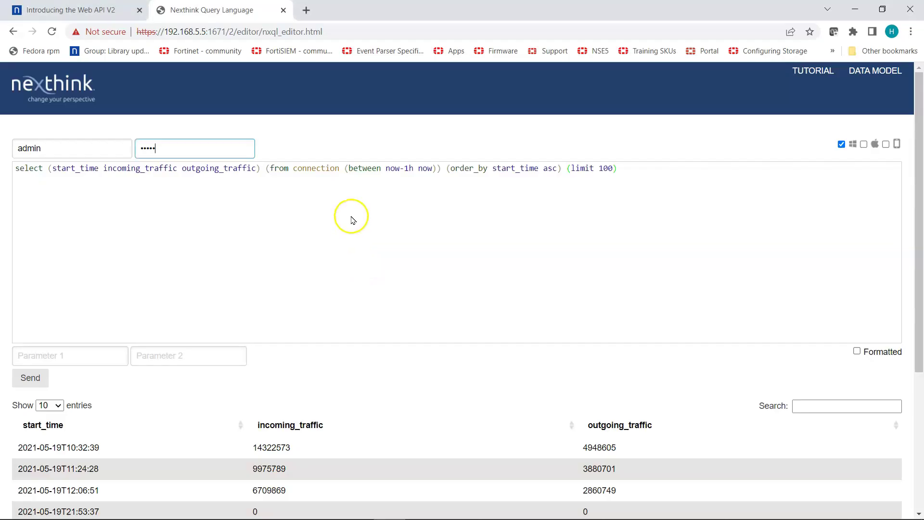
click(615, 169)
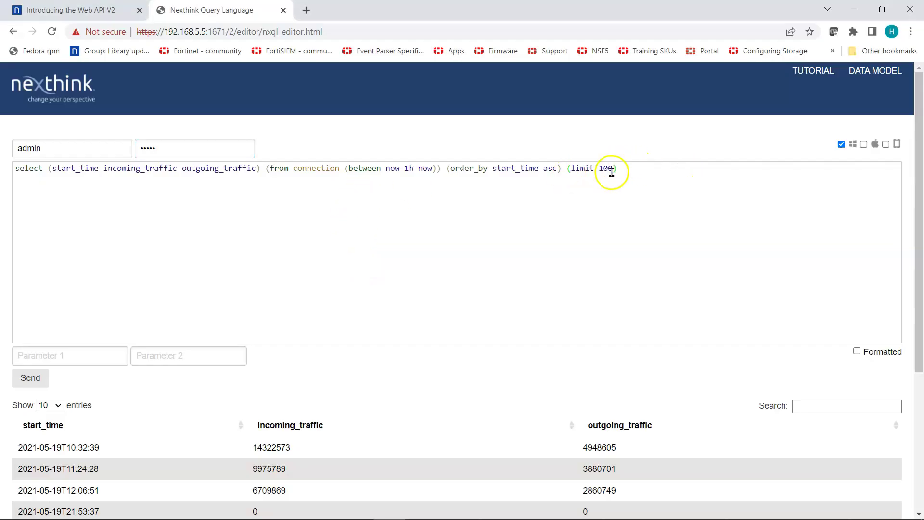
key(alt+Tab)
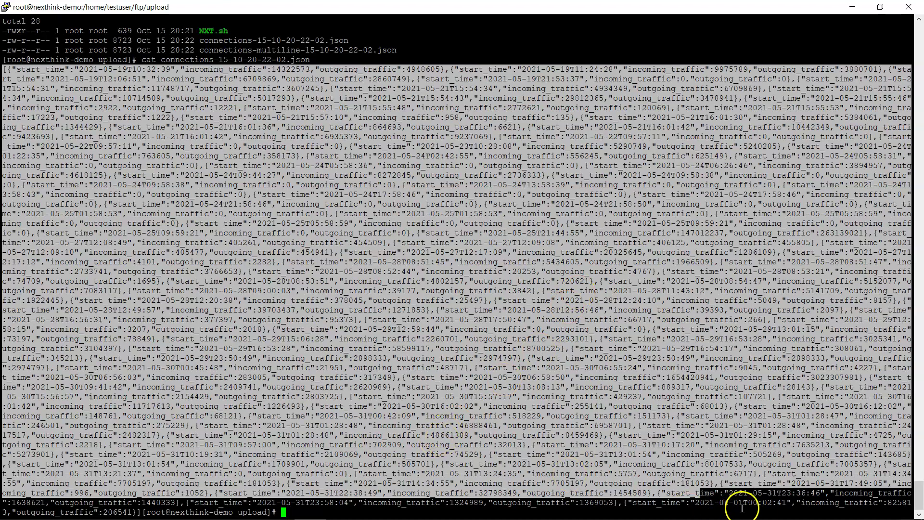
click(735, 501)
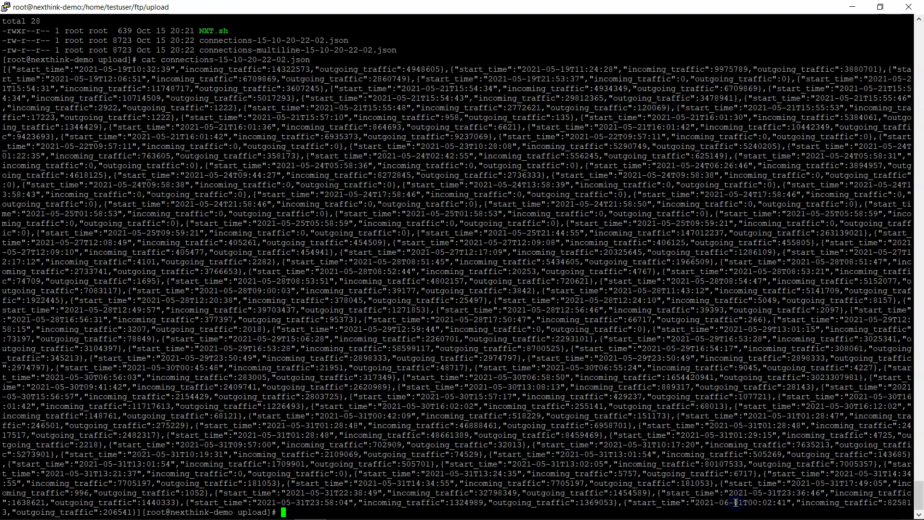
click(730, 499)
click(722, 494)
key(Return)
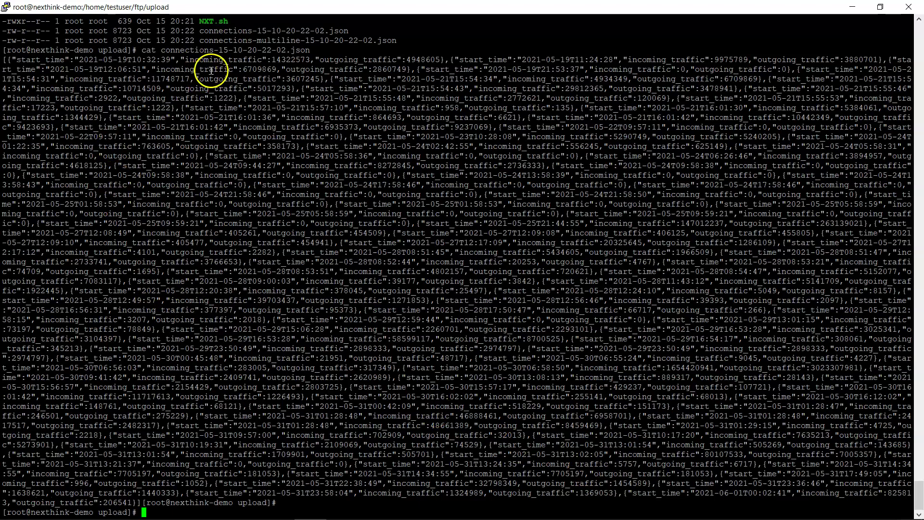
drag(459, 59, 449, 58)
key(Return)
Rerun ls -ltr and copy the connections-multiline-15-10-20-22-02.json file name.
text(ls -ltr)
key(Return)
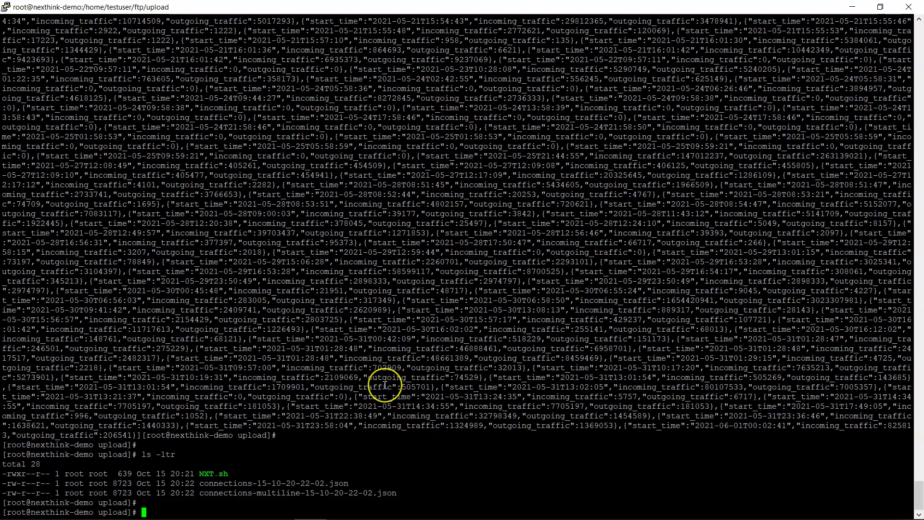
double_click(283, 492)
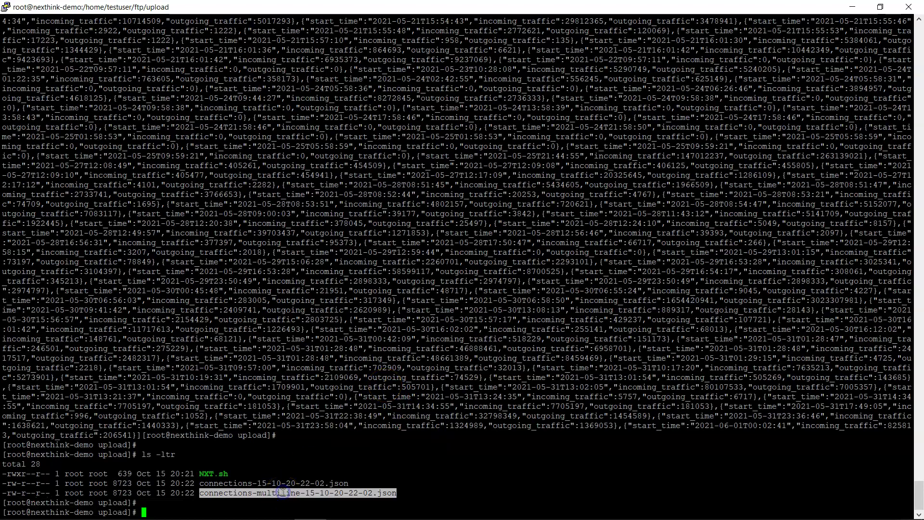
Print connections-multiline-15-10-20-22-02.json with cat, showing one record per line.
text(t)
right_click(333, 423)
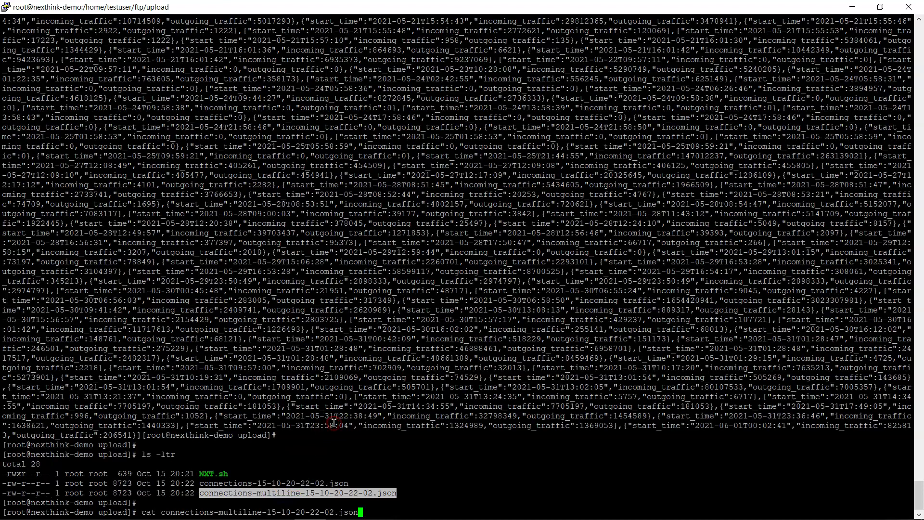
key(Return)
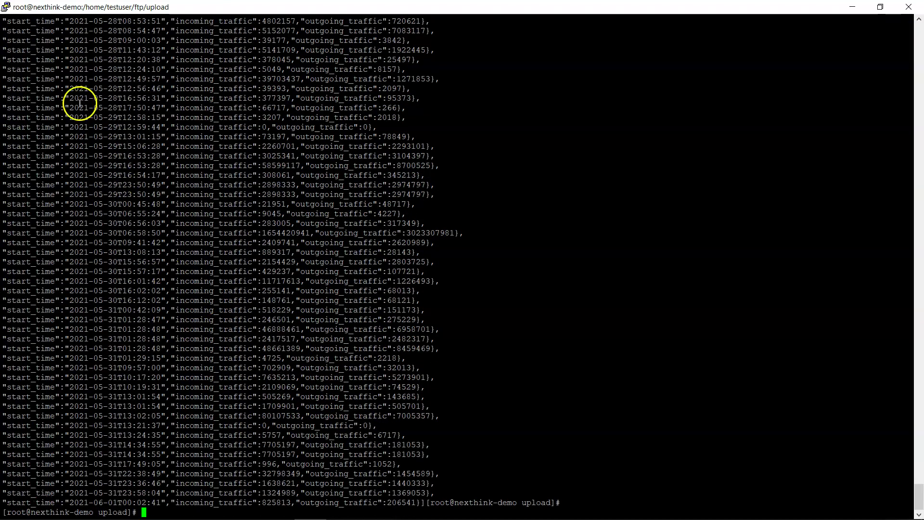
scroll(387, 174, up, 5)
scroll(384, 177, down, 5)
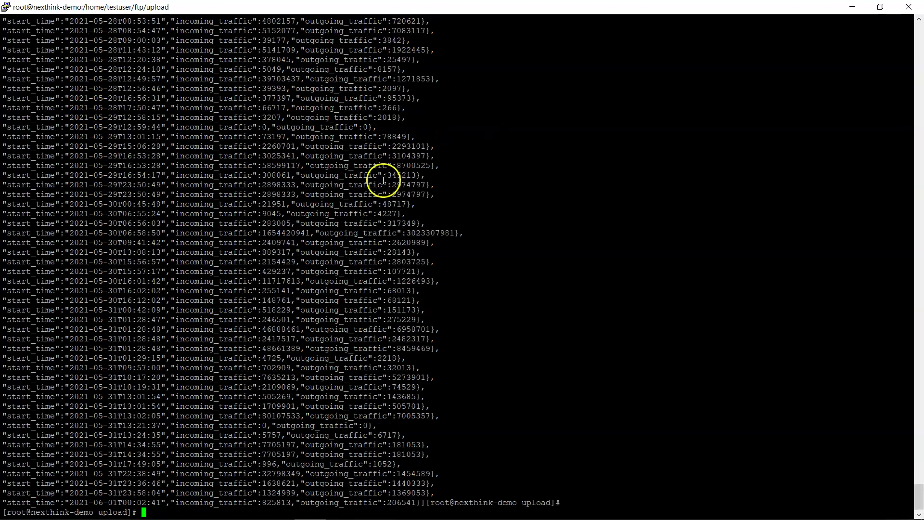
key(Return)
key(Return)
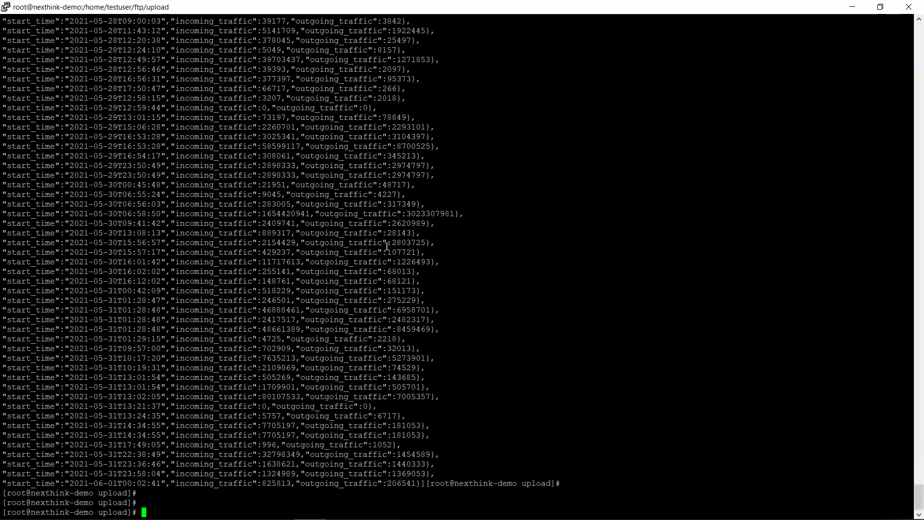
Switch from PuTTY to the Firefox window.
key(alt+Tab)
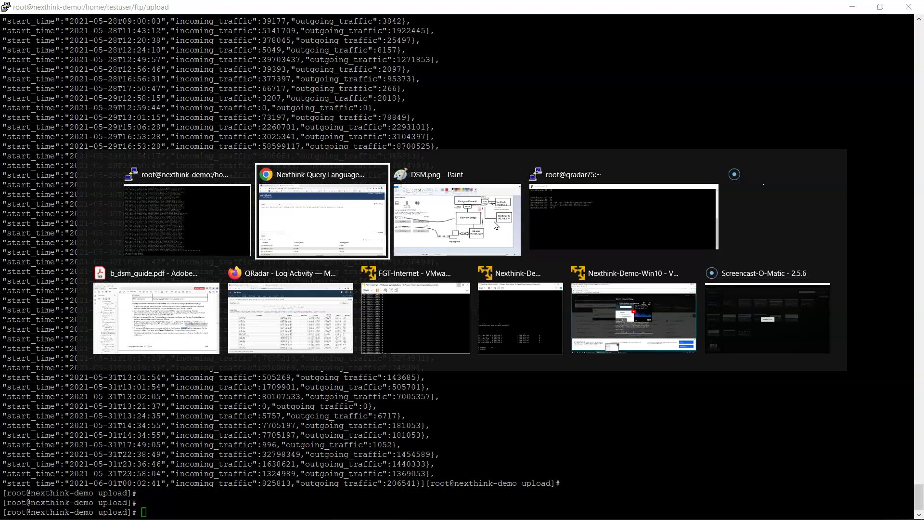
key(Tab)
key(Tab)
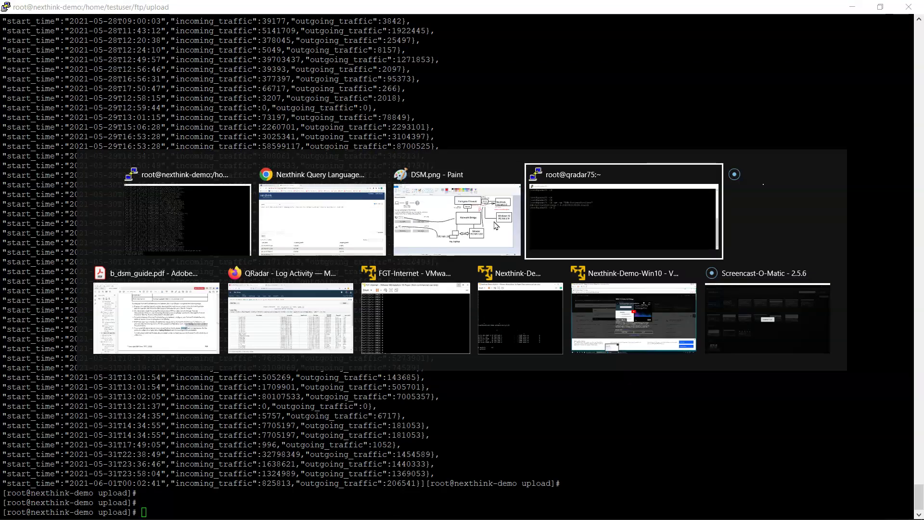
key(Tab)
key(Tab)
key(Tab)
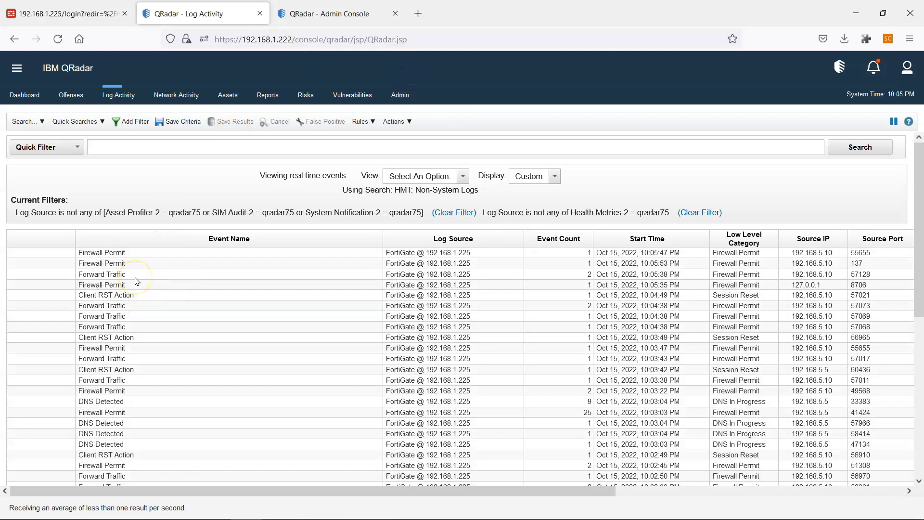
Log back in to FortiGate as admin, declining to save the login.
click(87, 13)
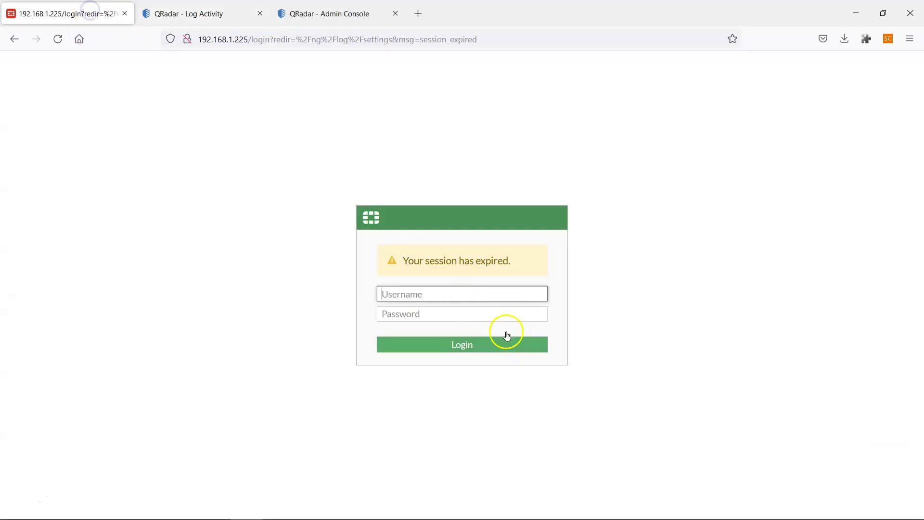
text(admin)
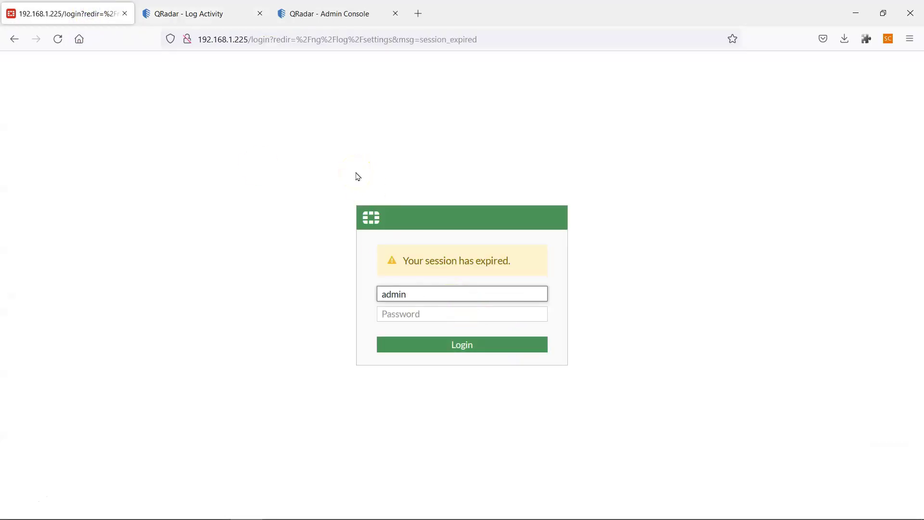
key(Tab)
text(*)
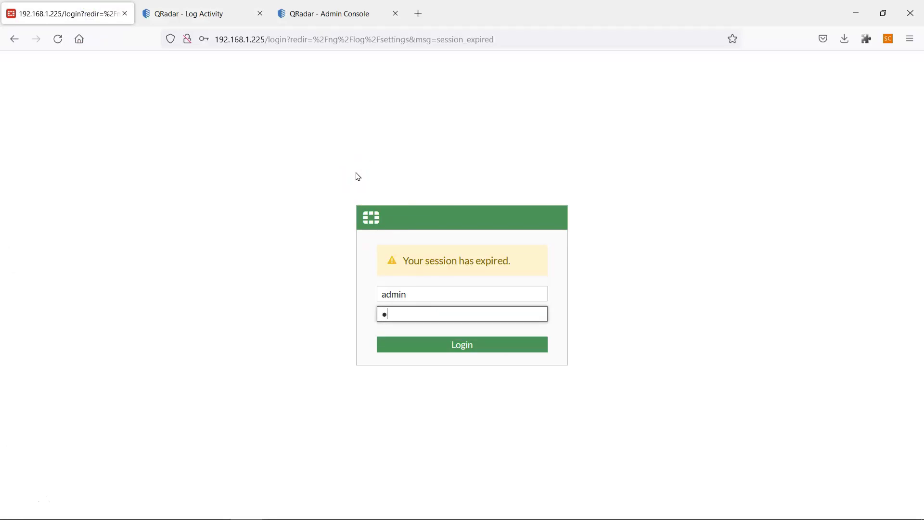
text(****)
double_click(422, 314)
text(**)
key(Return)
click(361, 190)
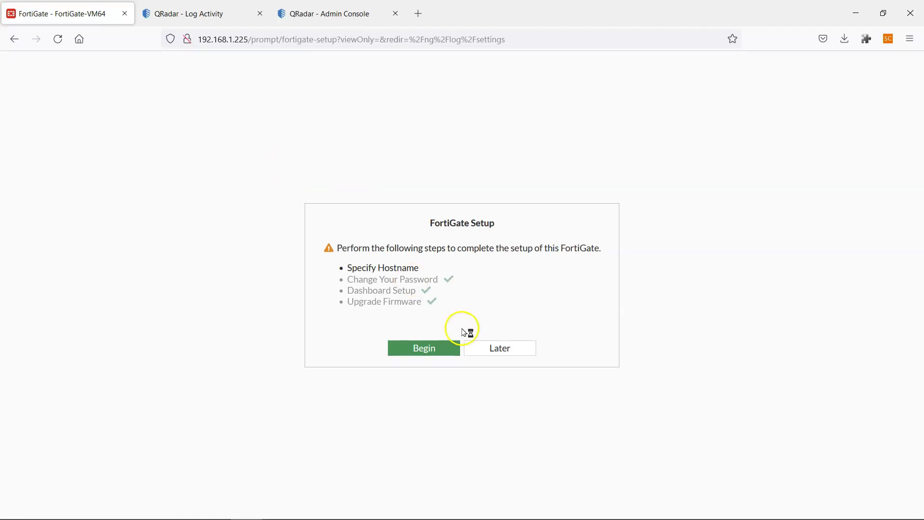
Dismiss the setup and FortiOS 7.2.0 release dialogs, apply Log Settings, and return to QRadar Log Activity.
click(443, 347)
click(482, 353)
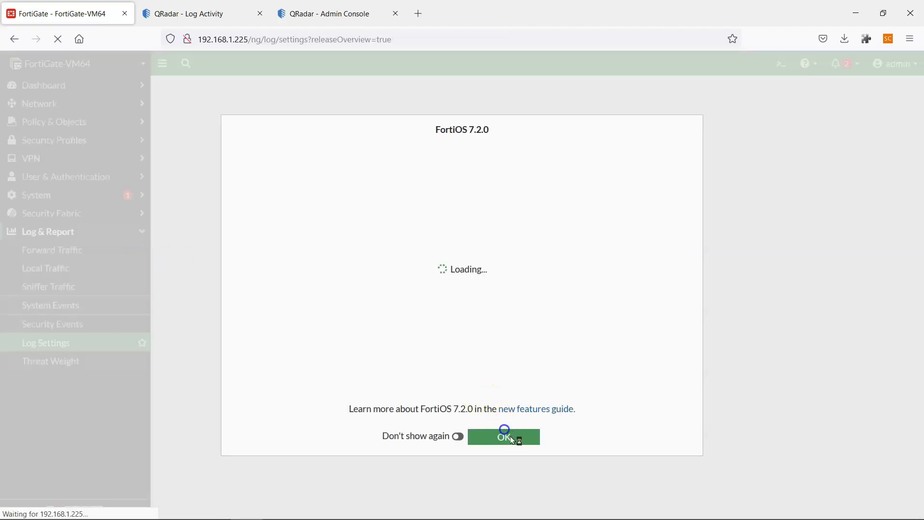
click(504, 436)
click(56, 342)
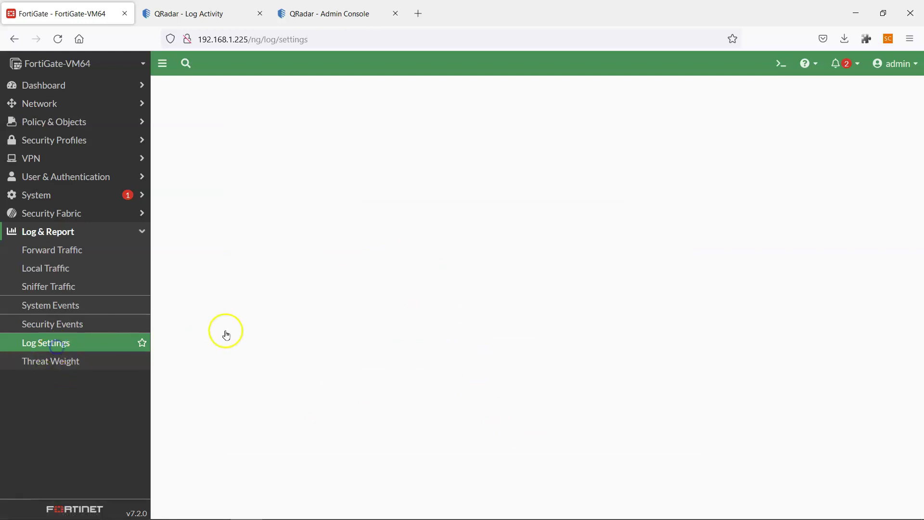
scroll(268, 328, down, 10)
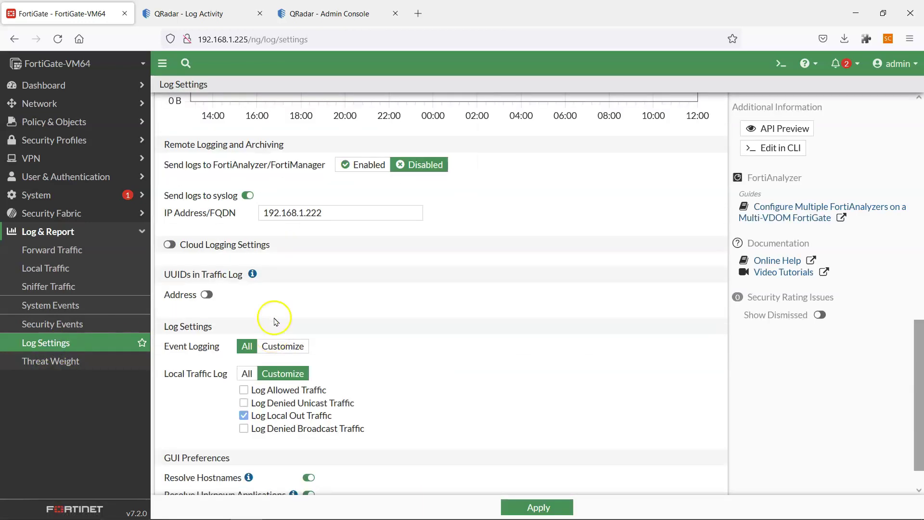
click(537, 507)
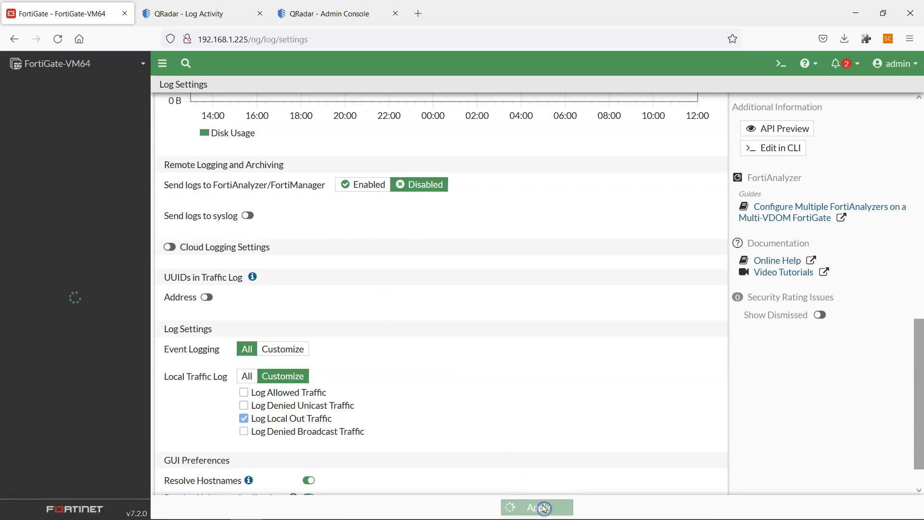
click(197, 13)
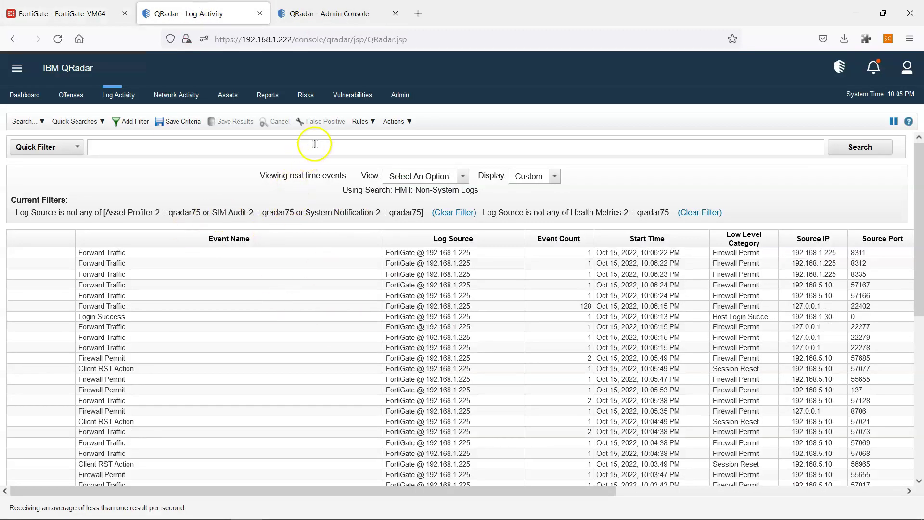
Go to the QRadar Admin Console and expand Data Sources in the left tree.
click(347, 15)
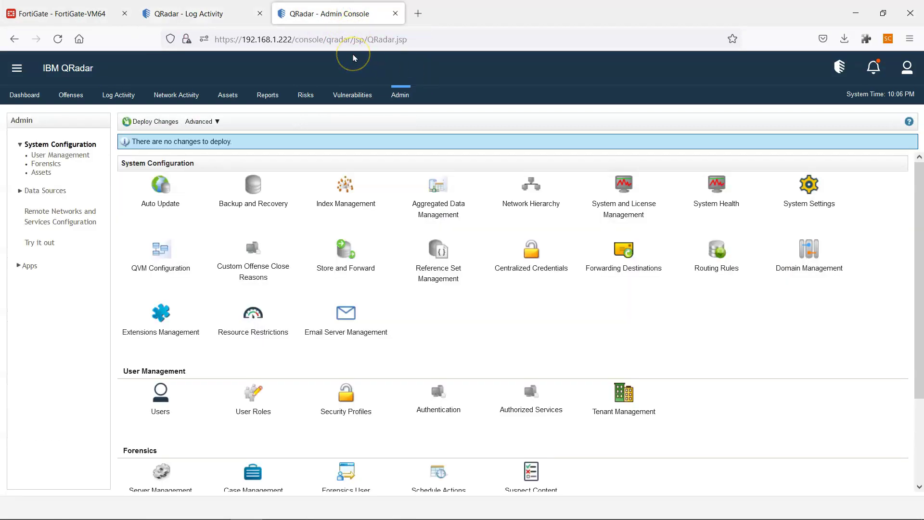
click(915, 415)
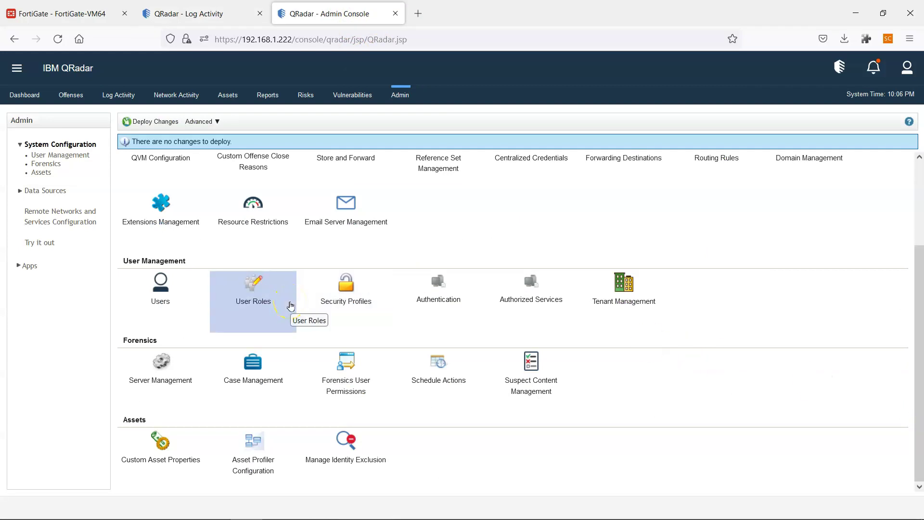
mouse_move(915, 309)
mouse_down()
mouse_move(920, 261)
mouse_move(920, 319)
mouse_up()
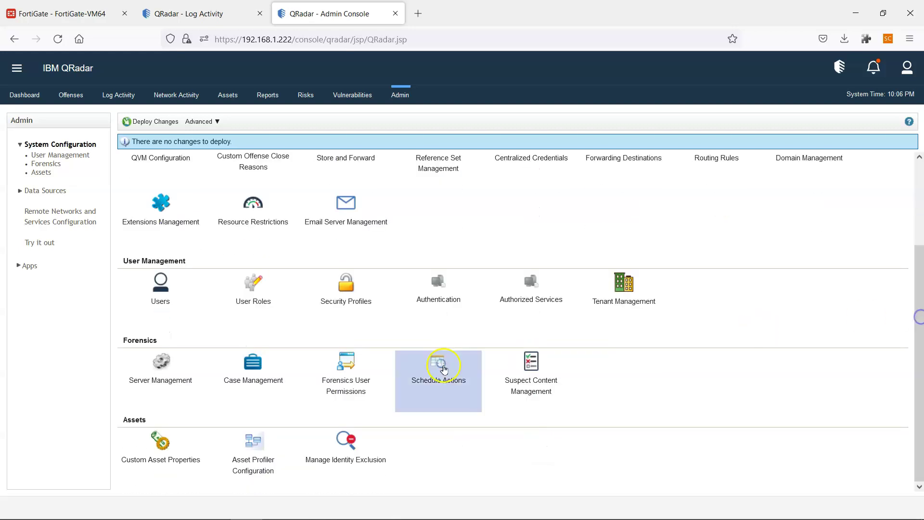
drag(916, 309, 920, 244)
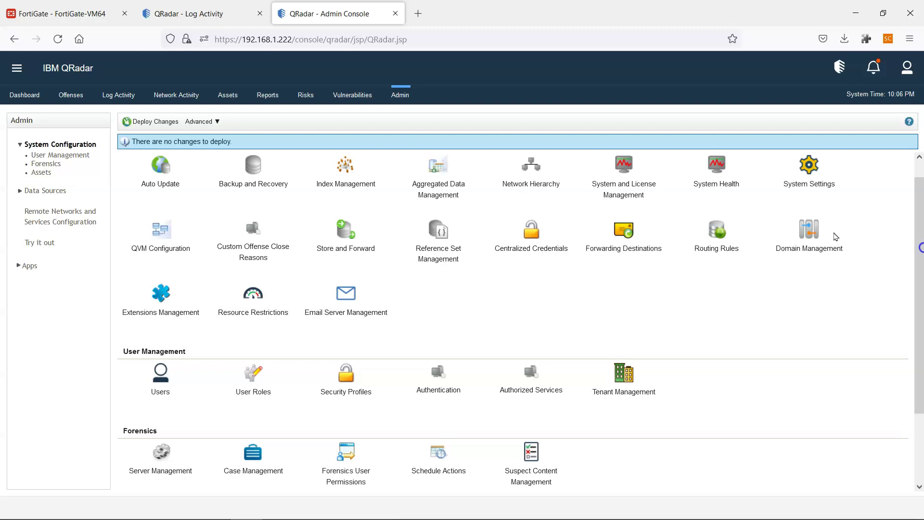
click(44, 191)
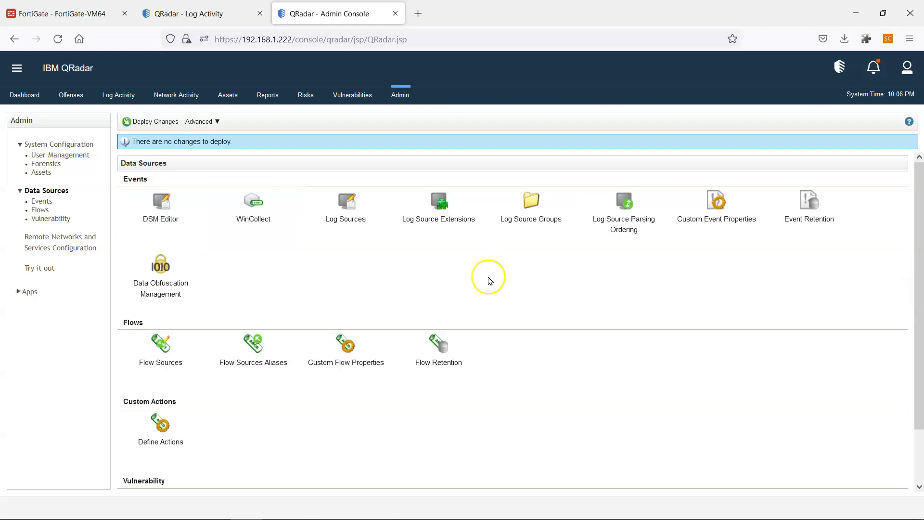
Open the DSM Editor and begin creating a new log source type.
click(160, 208)
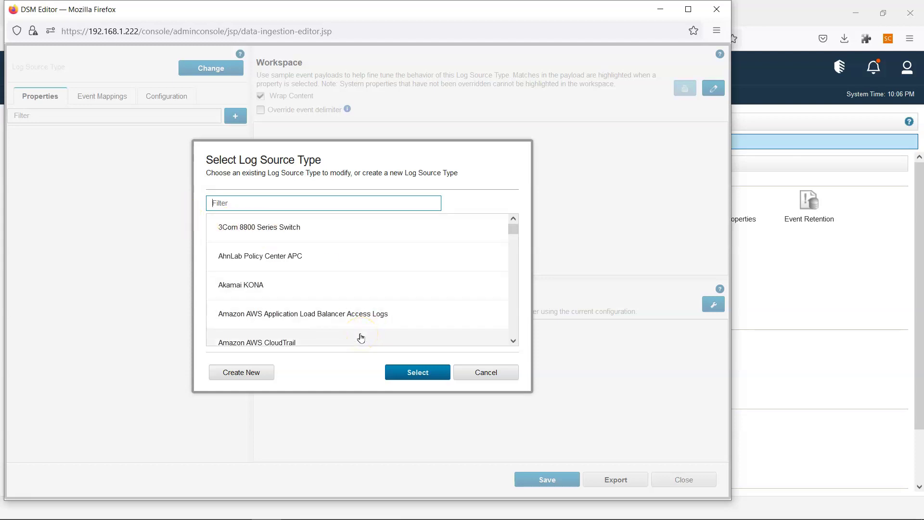
click(244, 374)
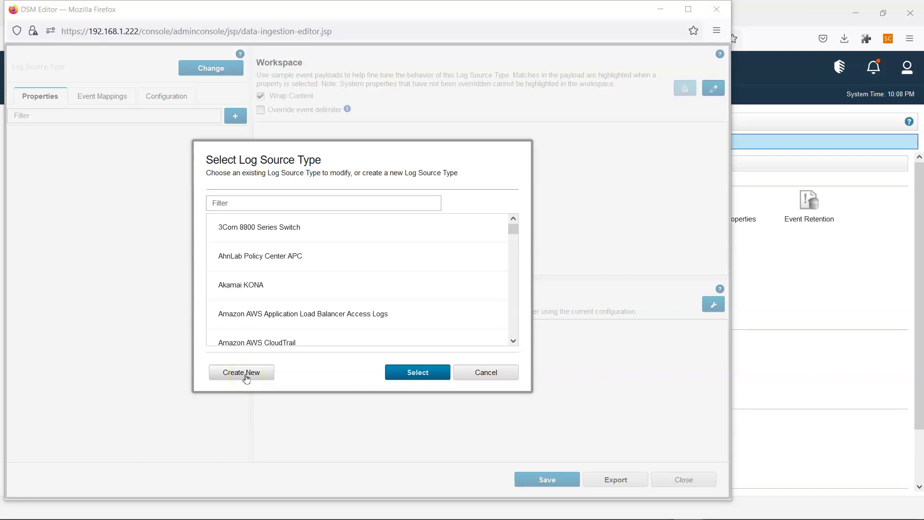
click(246, 377)
Name the new type CustomNewType1, save it, and close the DSM Editor.
click(262, 234)
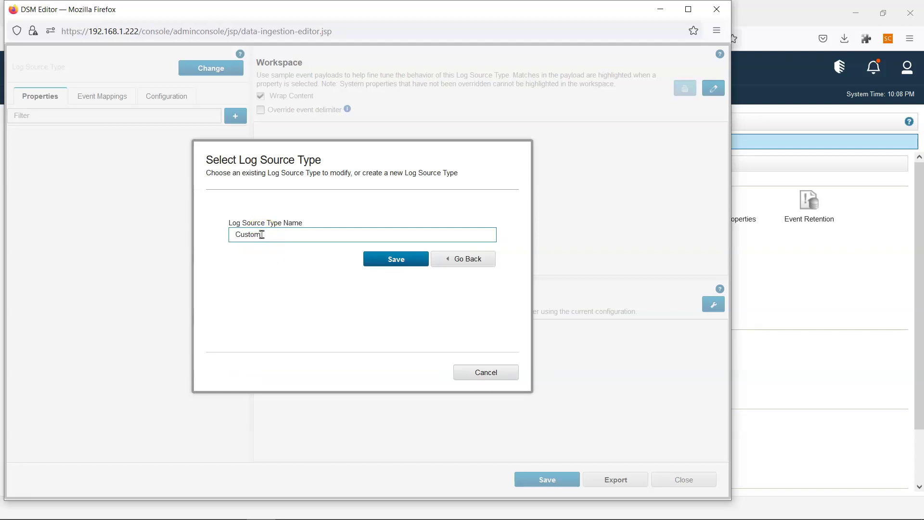
text(CustomNewType)
drag(299, 237, 202, 227)
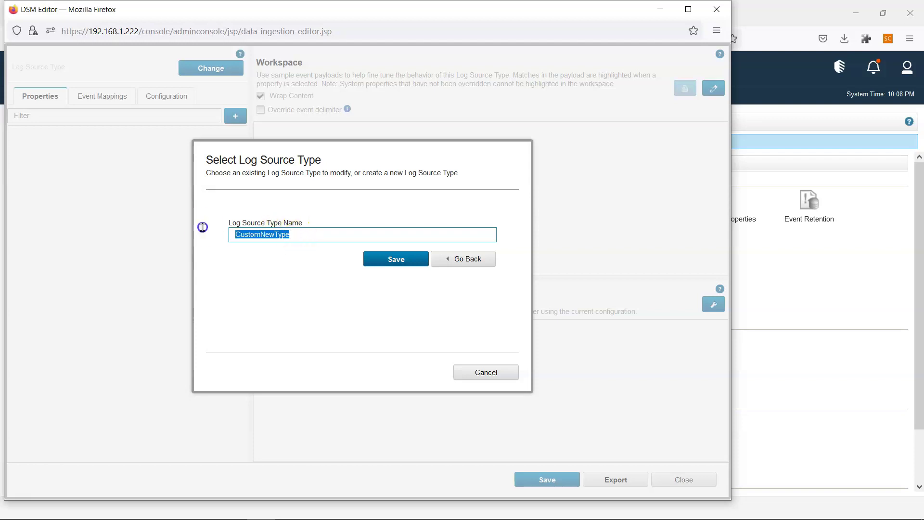
click(306, 234)
text(1)
drag(305, 233, 132, 231)
key(ctrl+c)
click(408, 258)
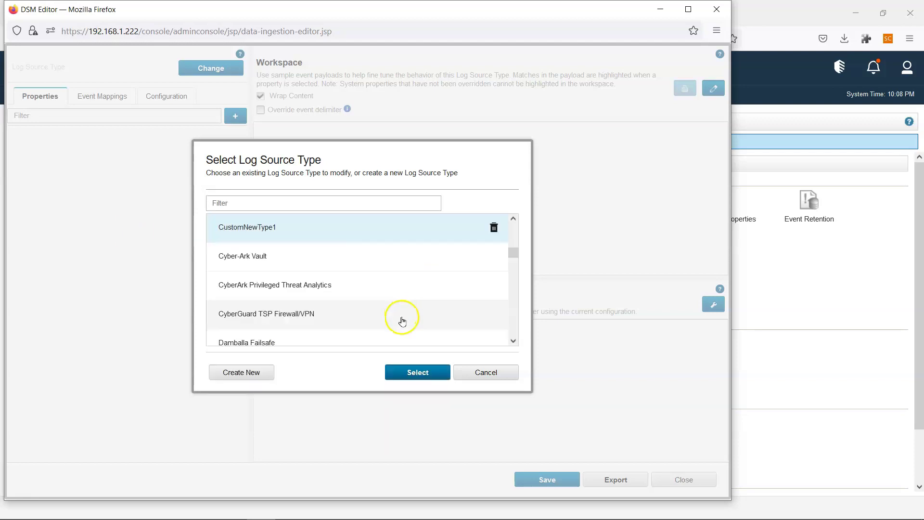
click(484, 375)
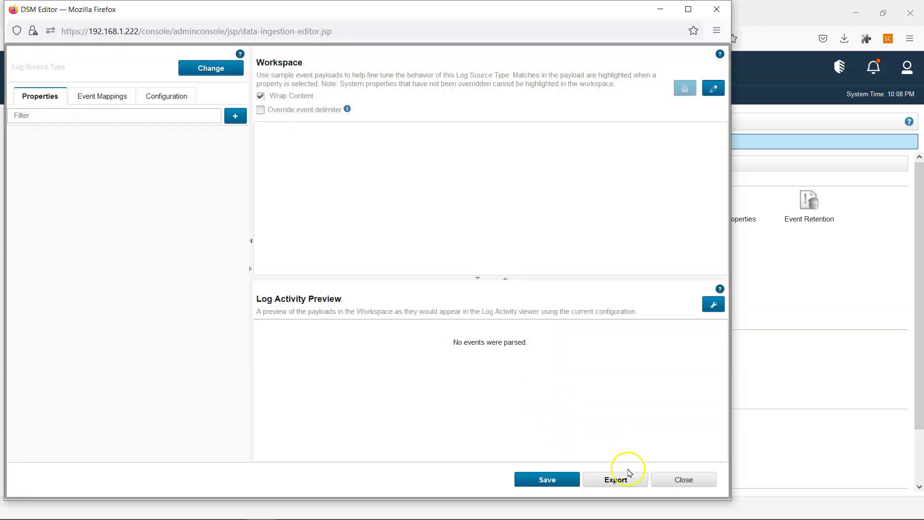
click(680, 480)
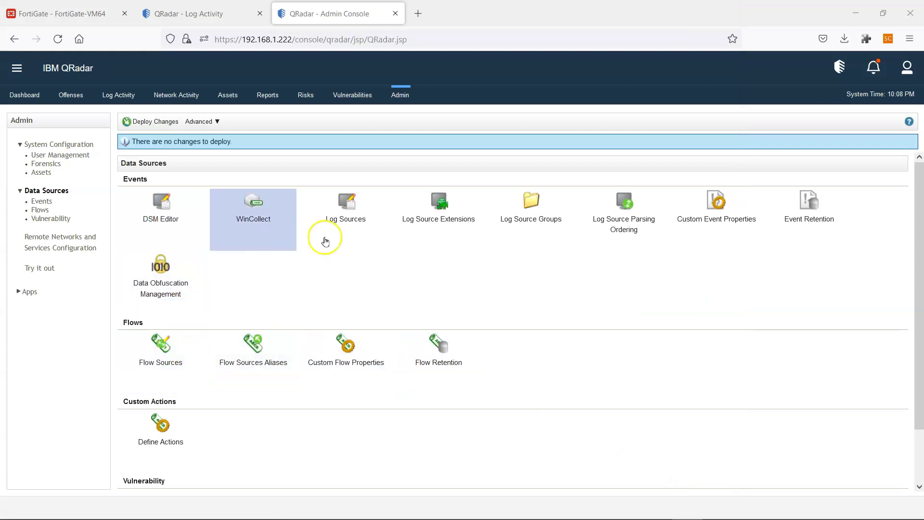
Open the Log Sources list and start adding a single log source.
click(357, 196)
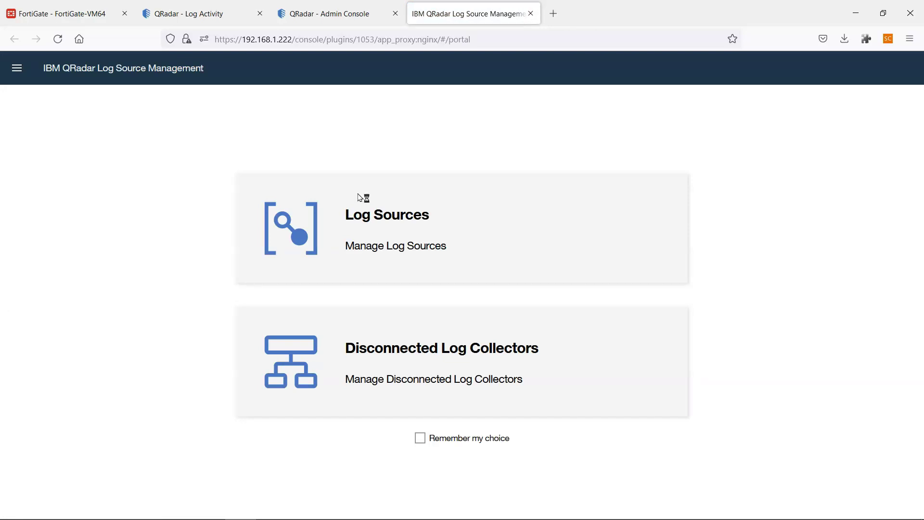
click(366, 212)
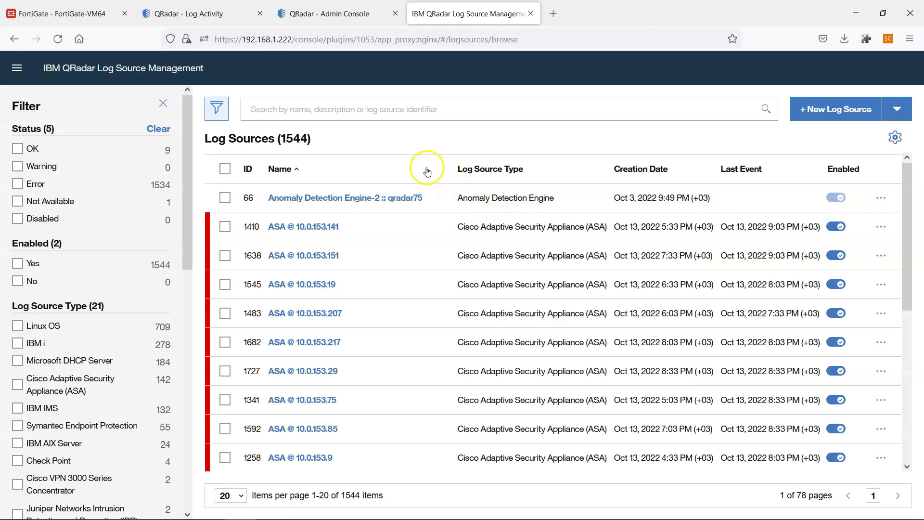
click(836, 109)
click(334, 338)
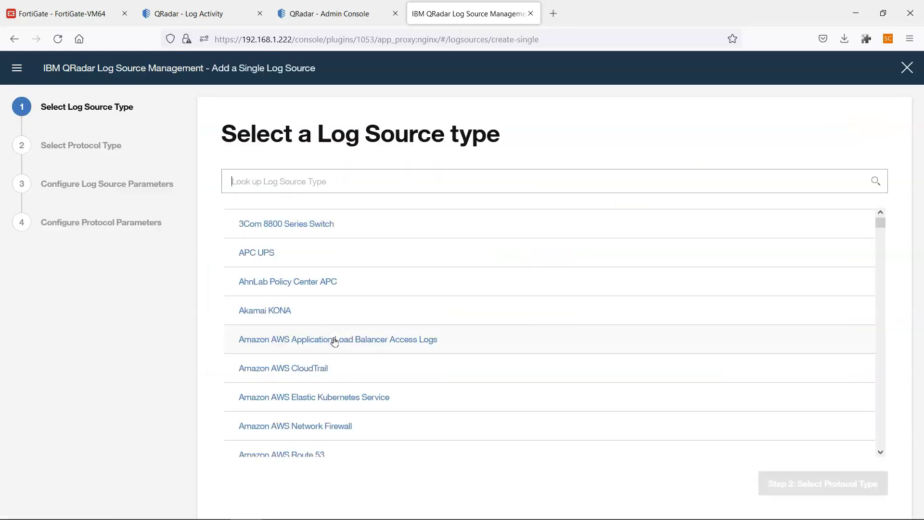
Choose the CustomNewType1 type and the Log File protocol, advancing to the parameters step.
click(315, 182)
key(ctrl+v)
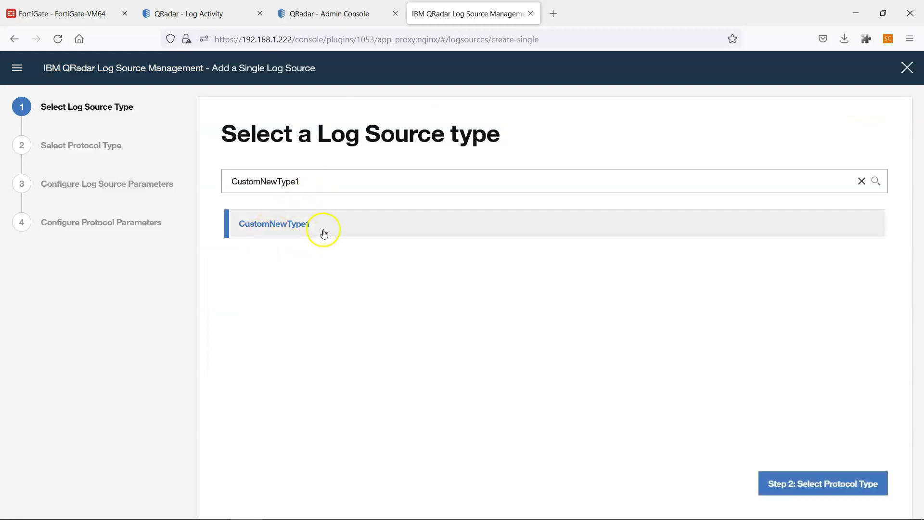
click(291, 224)
click(813, 483)
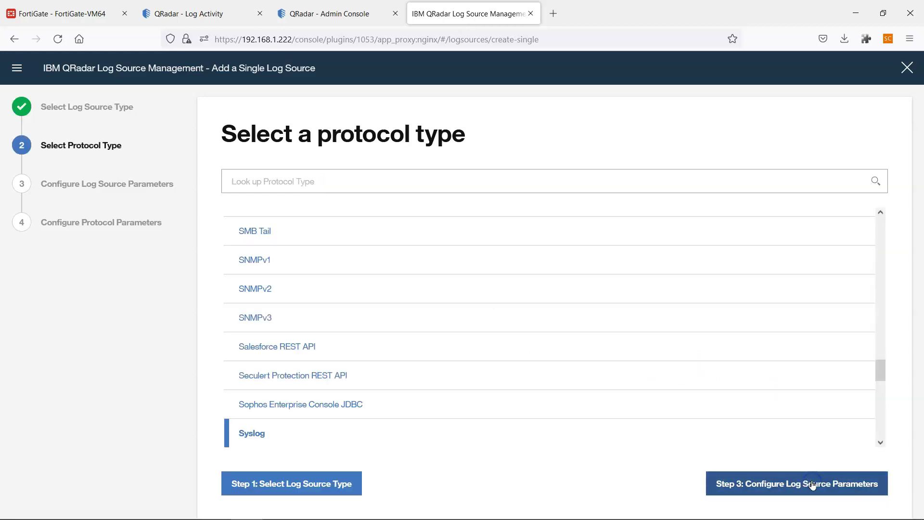
click(319, 189)
text(log fi)
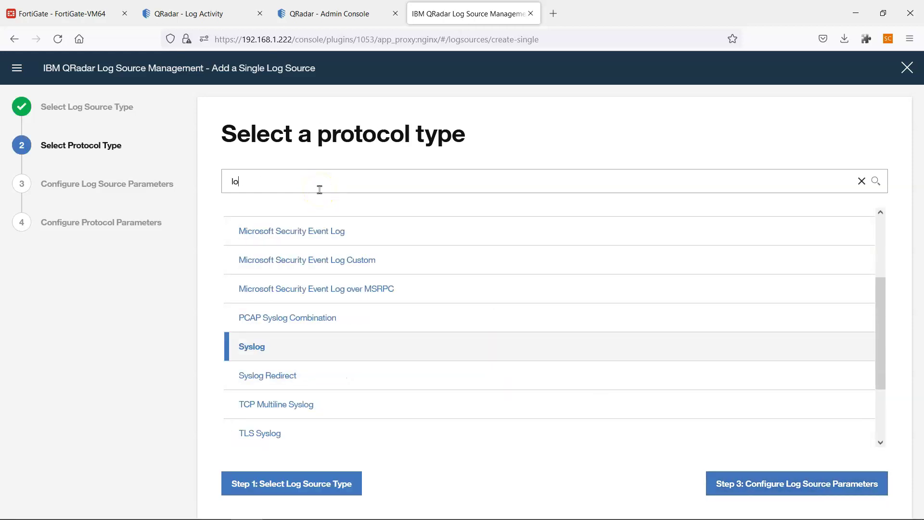
click(265, 222)
click(812, 487)
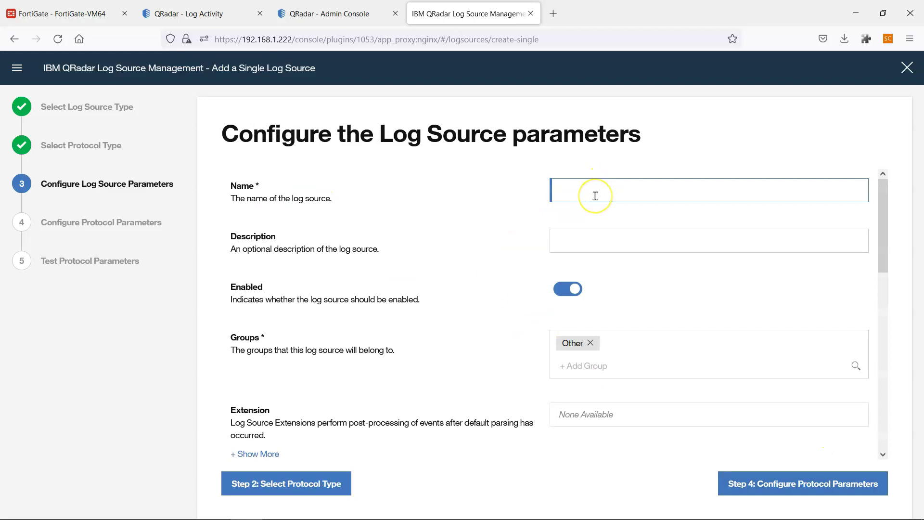
Replace CustomNewType1 with Nexthink IT End User Analytics as the name and review remaining parameters.
key(ctrl+v)
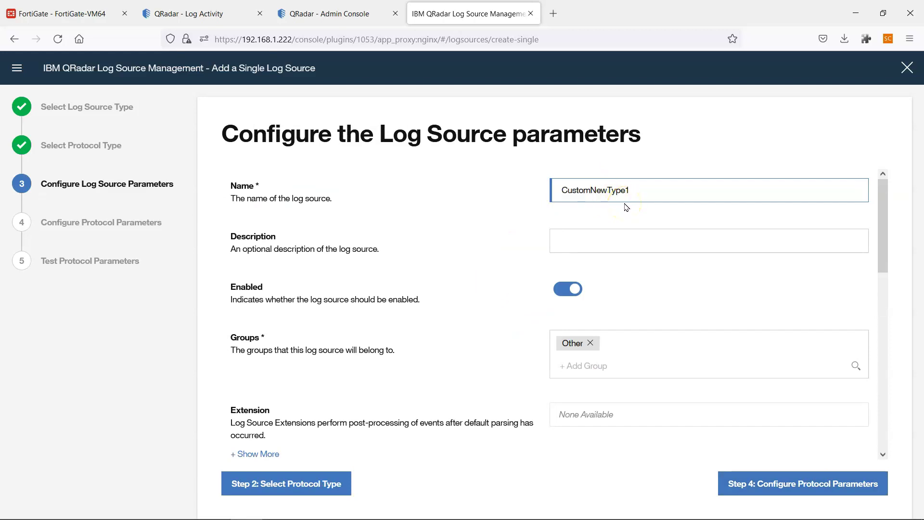
key(ctrl+a)
text(N)
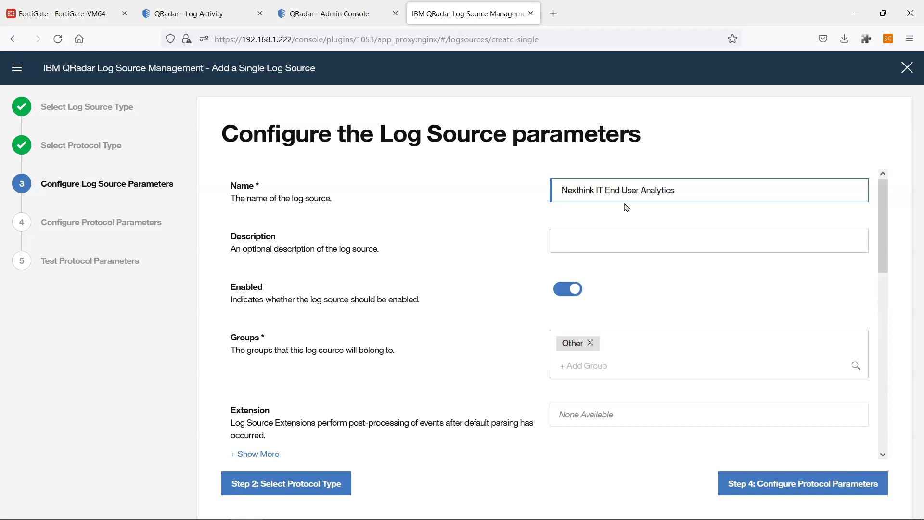
scroll(680, 272, down, 2)
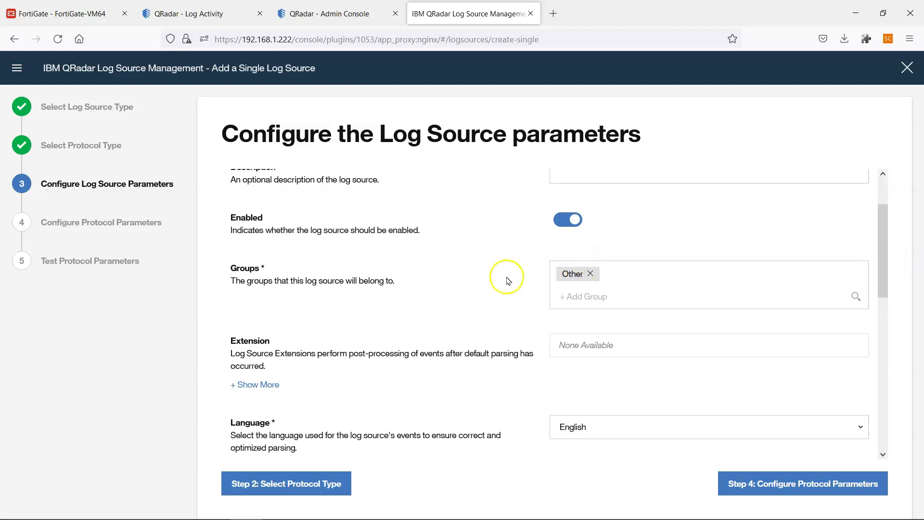
scroll(510, 275, up, 2)
scroll(556, 285, down, 1)
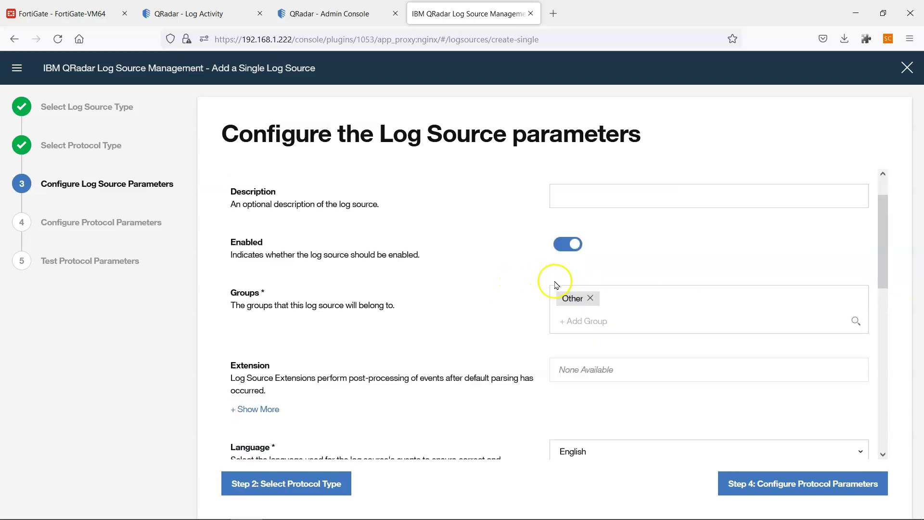
scroll(556, 284, down, 1)
scroll(438, 268, down, 2)
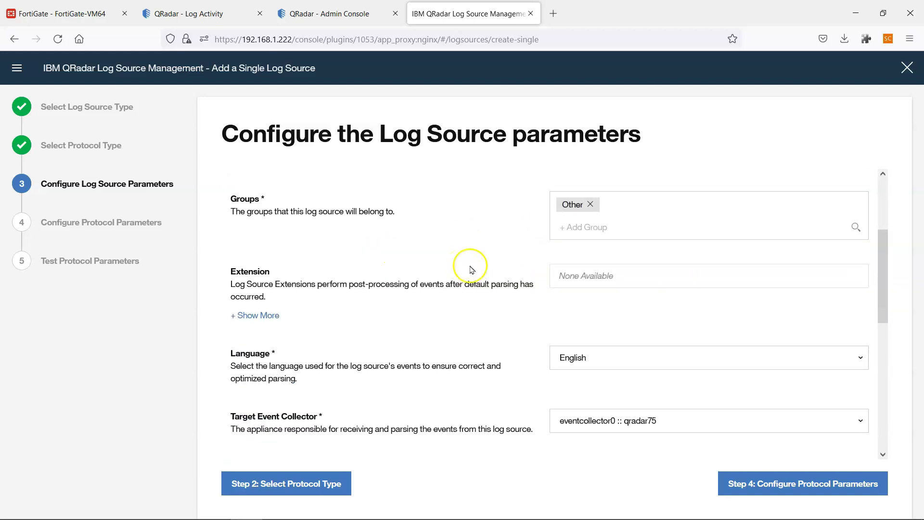
scroll(532, 267, down, 2)
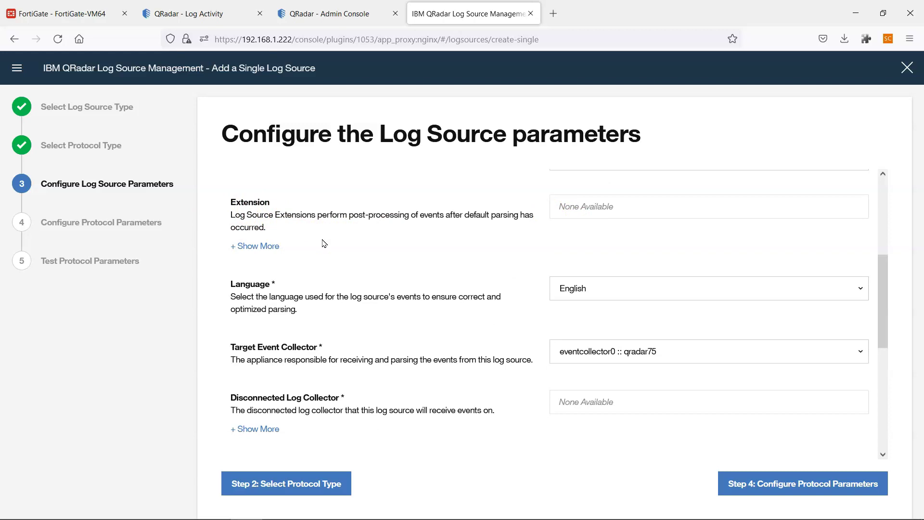
scroll(323, 243, down, 3)
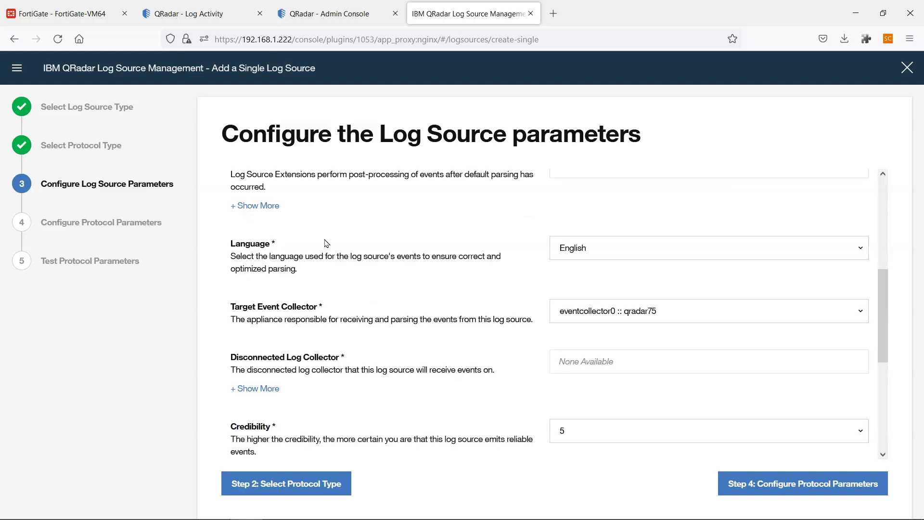
scroll(561, 239, down, 3)
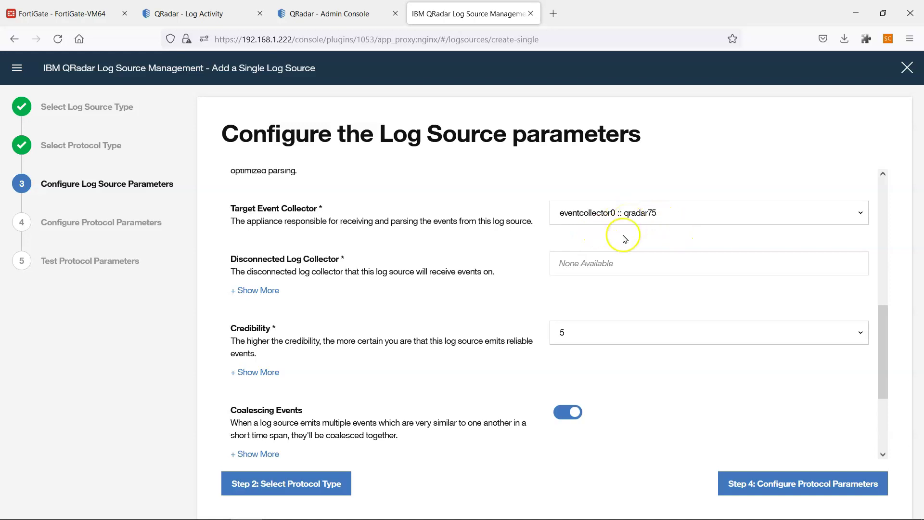
scroll(623, 238, down, 3)
scroll(409, 246, up, 3)
Set the log source's Credibility to 9.
click(618, 273)
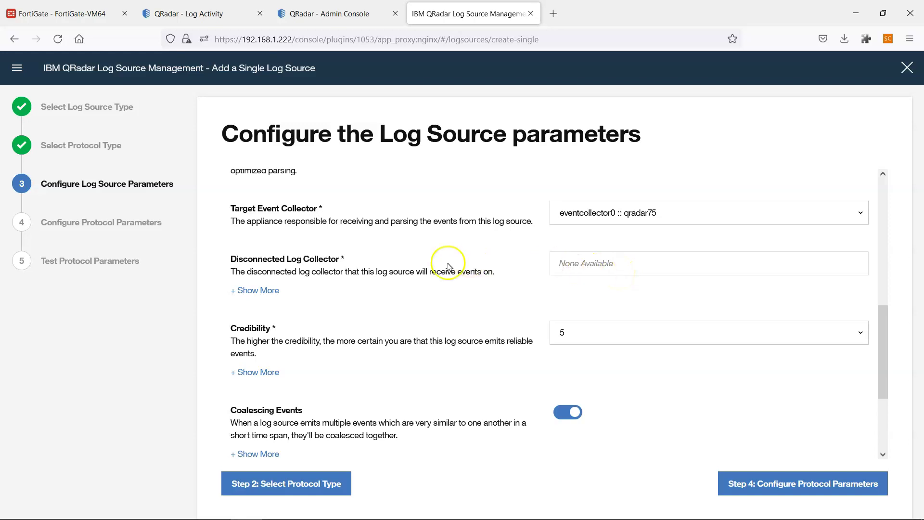
scroll(384, 288, down, 3)
scroll(481, 279, up, 2)
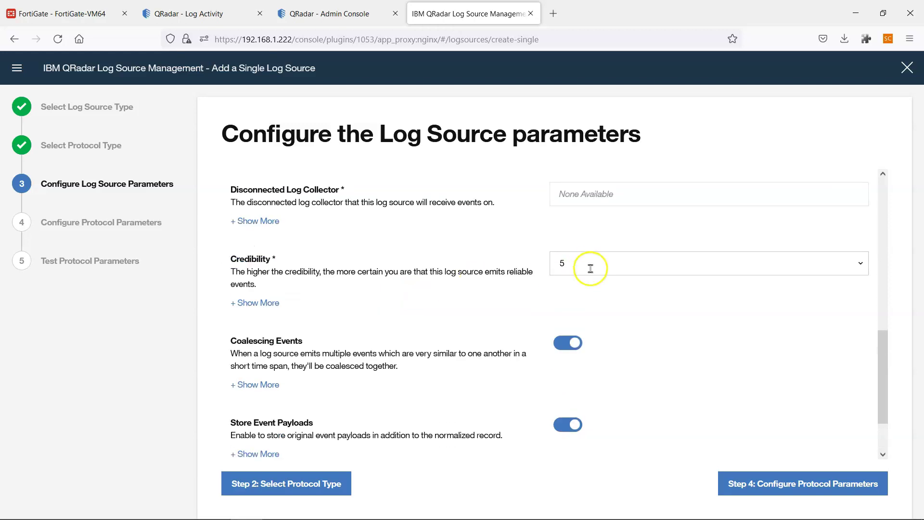
click(592, 266)
text(5)
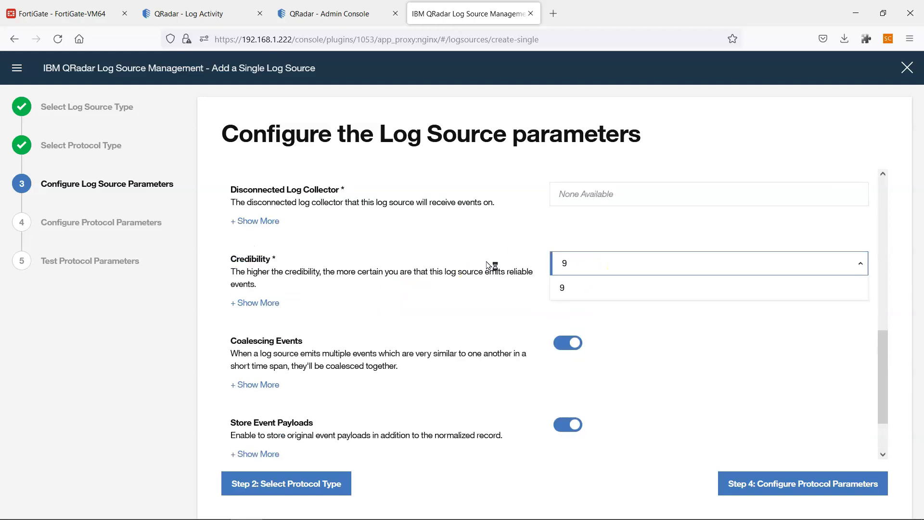
click(530, 292)
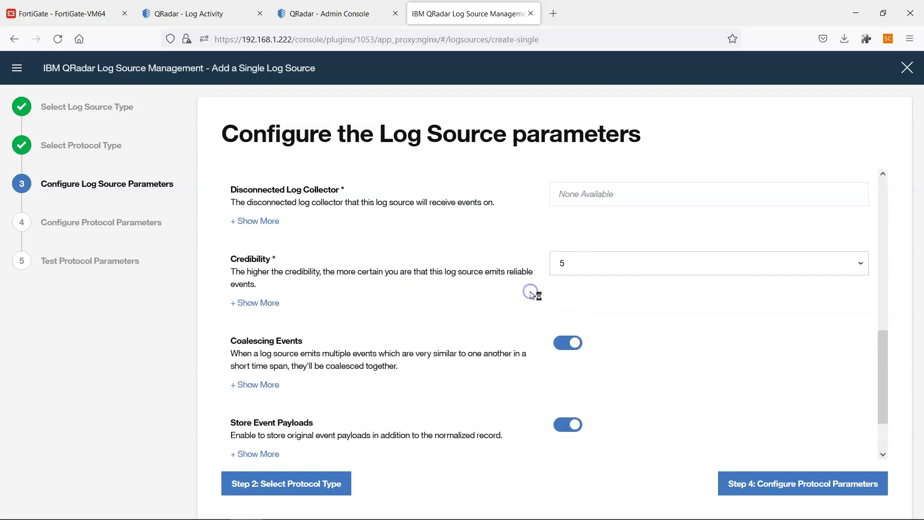
click(553, 258)
key(Tab)
key(Tab)
key(Tab)
click(858, 274)
scroll(585, 430, down, 2)
click(583, 421)
Switch off Coalescing Events, keeping event payload storage on.
scroll(501, 308, down, 2)
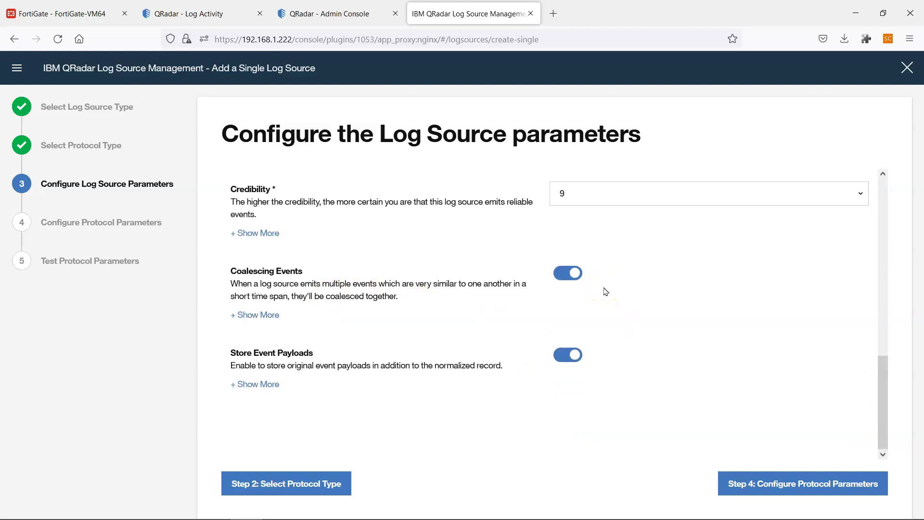
click(573, 275)
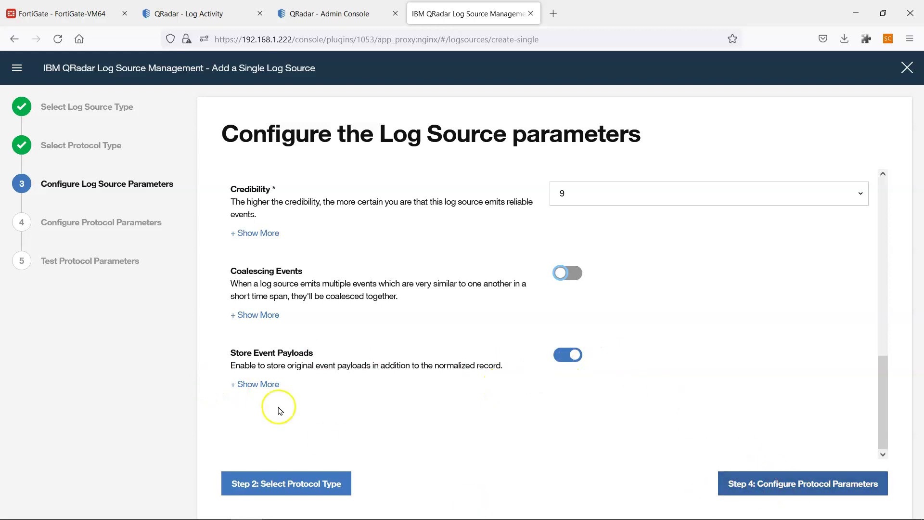
click(842, 489)
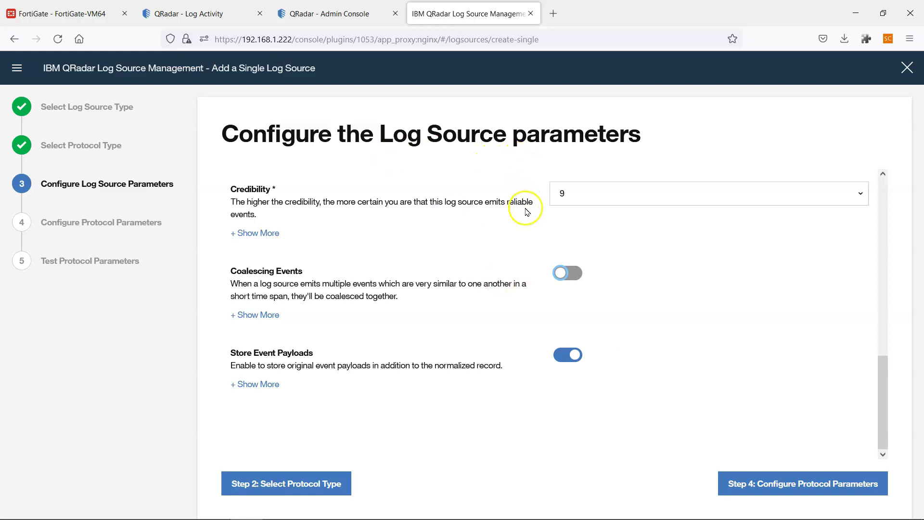
Enter Log Source Identifier 192.168.5.5 and place the cursor in Remote IP or Hostname.
click(790, 485)
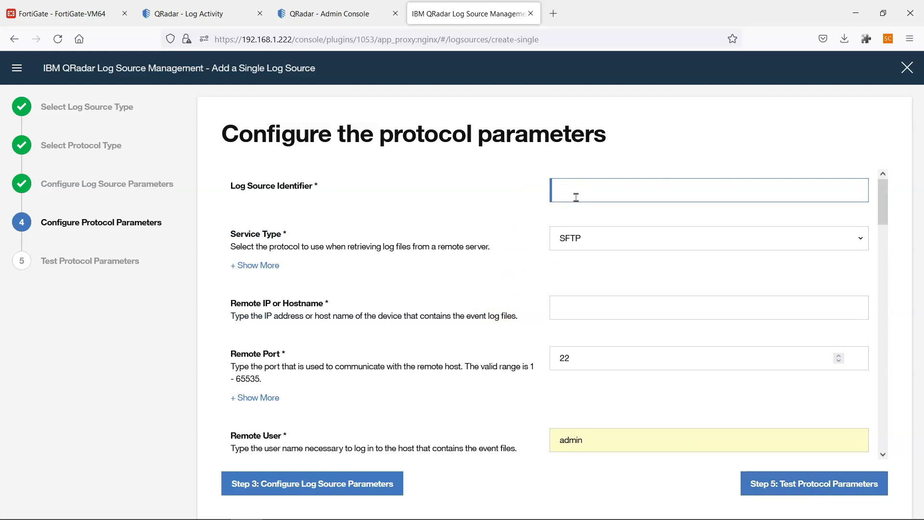
text(192.168.5.5)
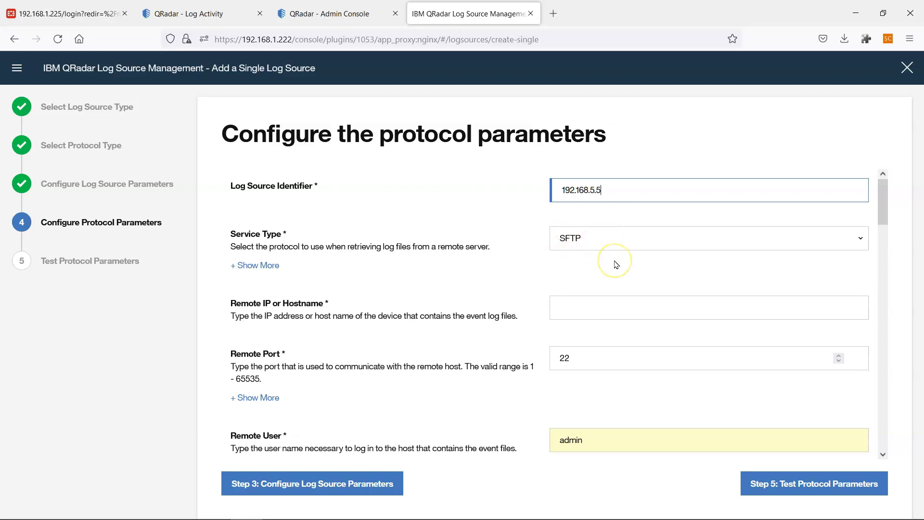
scroll(616, 265, down, 2)
scroll(615, 264, up, 2)
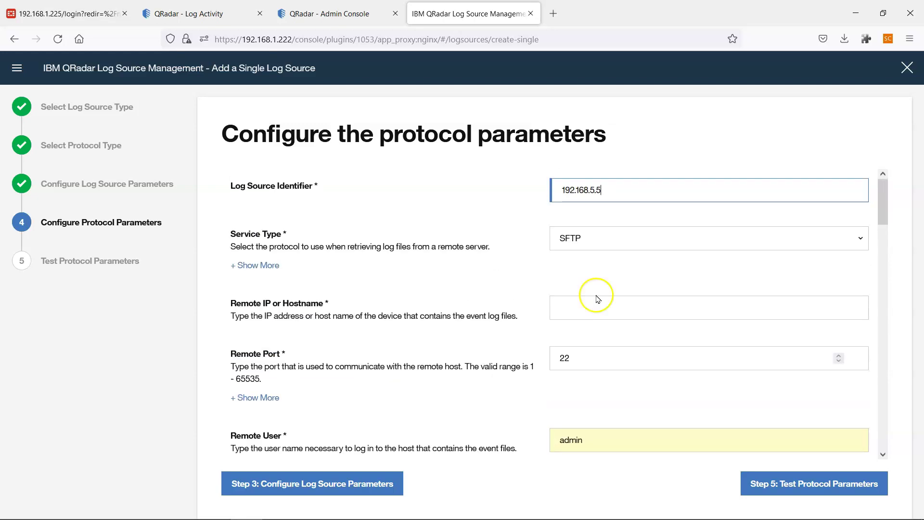
click(588, 307)
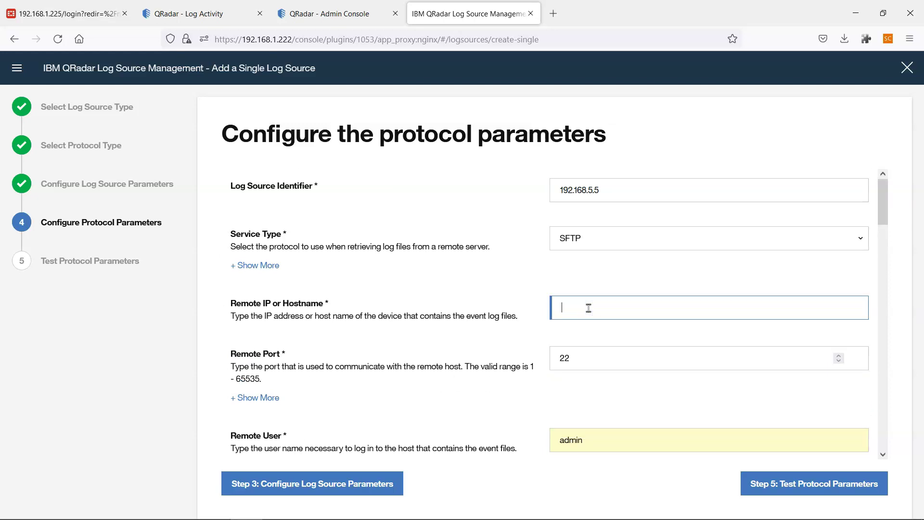
Read the NAT address from the Paint network diagram and enter 192.168.1.226 as Remote IP or Hostname.
mouse_move(550, 517)
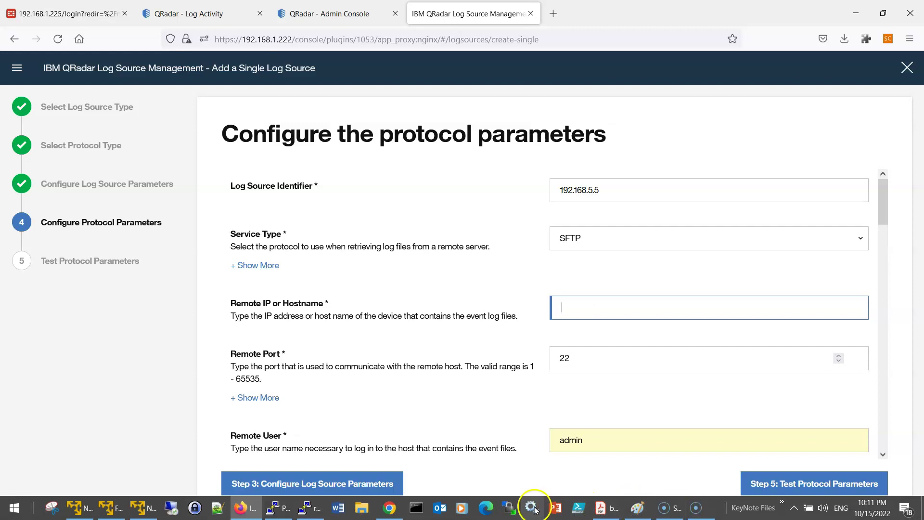
click(630, 509)
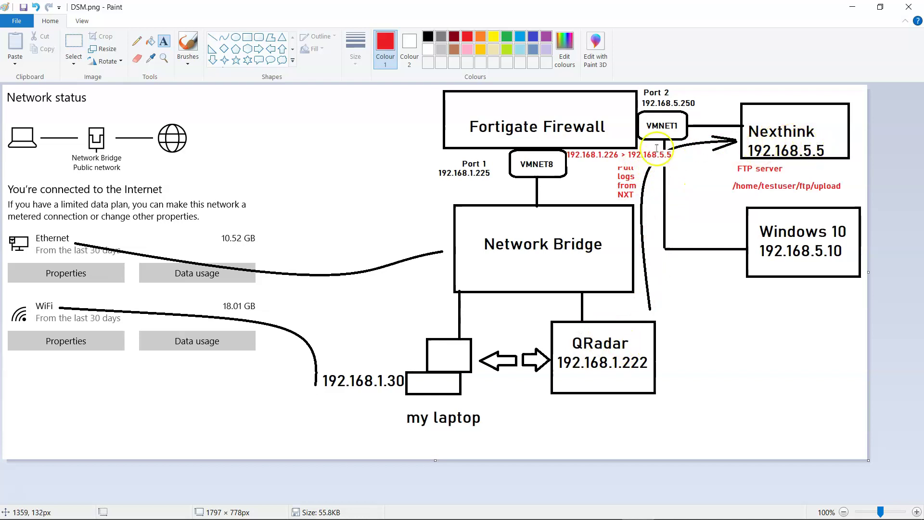
key(alt+Tab)
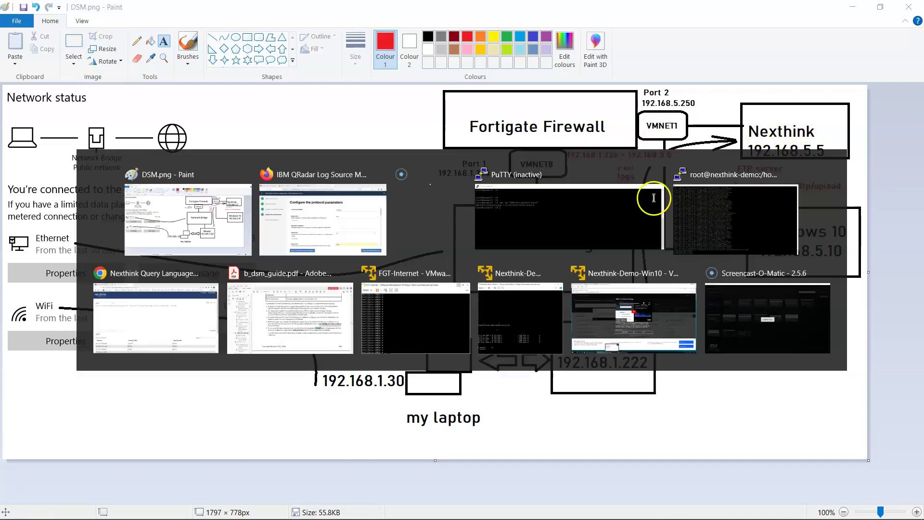
text(192.168.1.226)
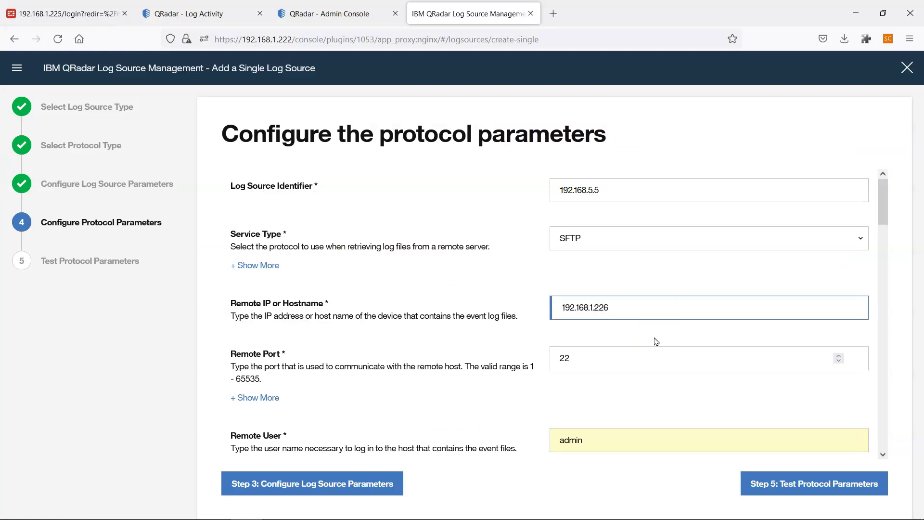
key(alt+Tab)
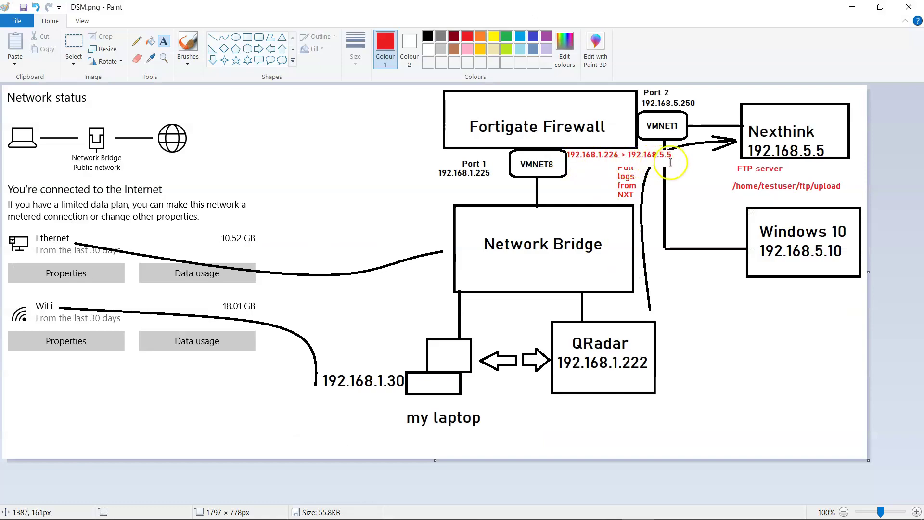
Replace Remote User admin with testuser, copied from the PuTTY session.
key(alt+Tab)
scroll(619, 346, down, 2)
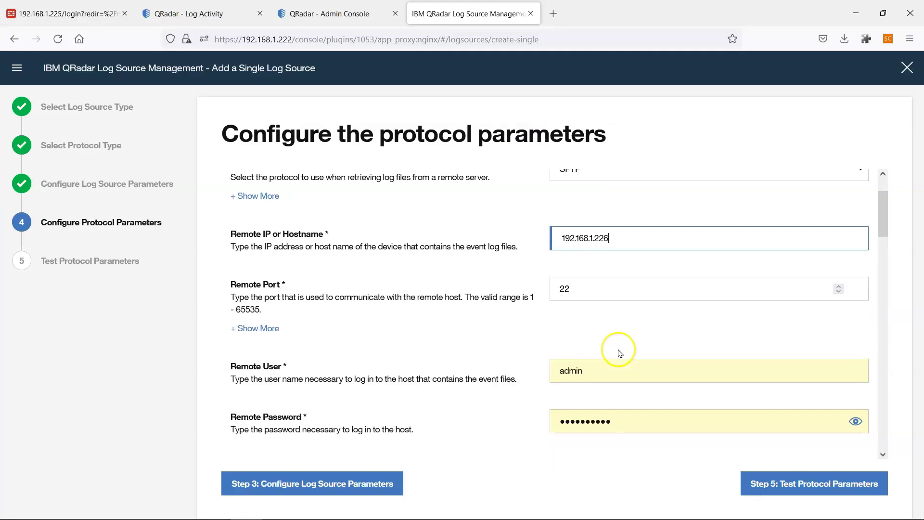
scroll(584, 294, down, 2)
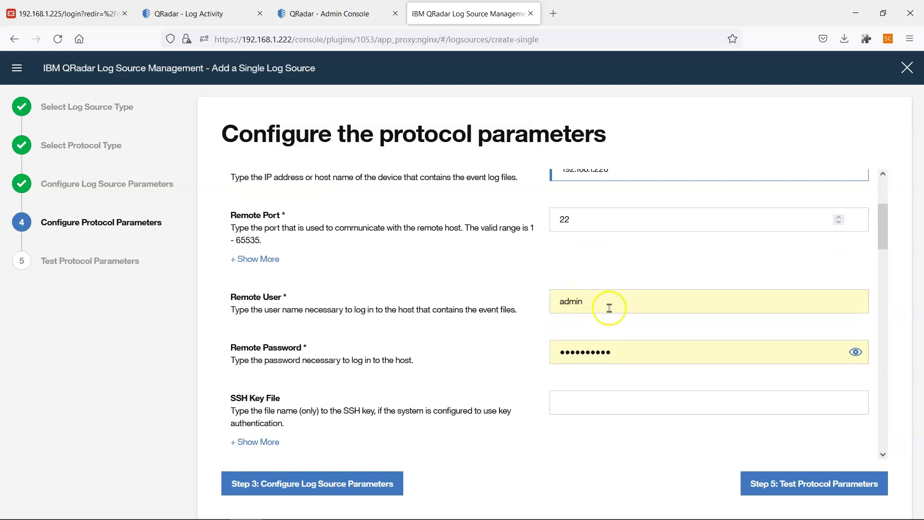
scroll(592, 284, down, 2)
drag(610, 233, 536, 224)
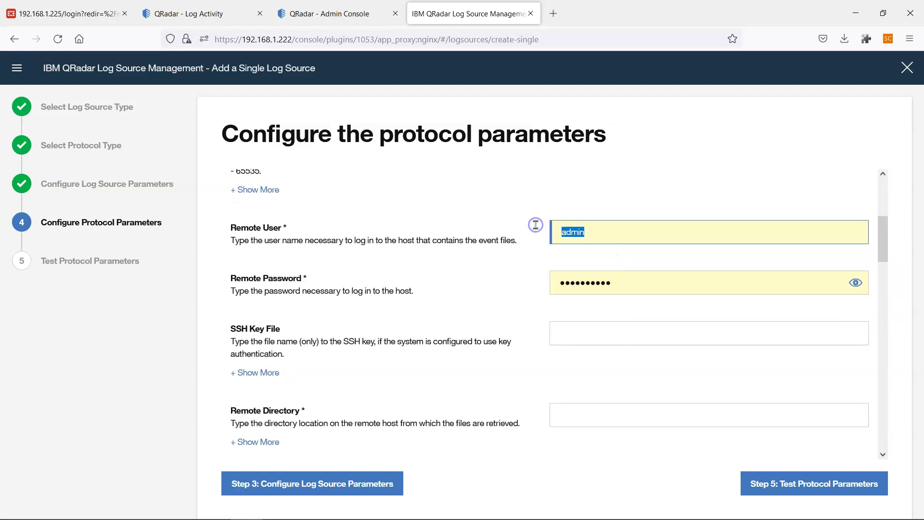
key(BackSpace)
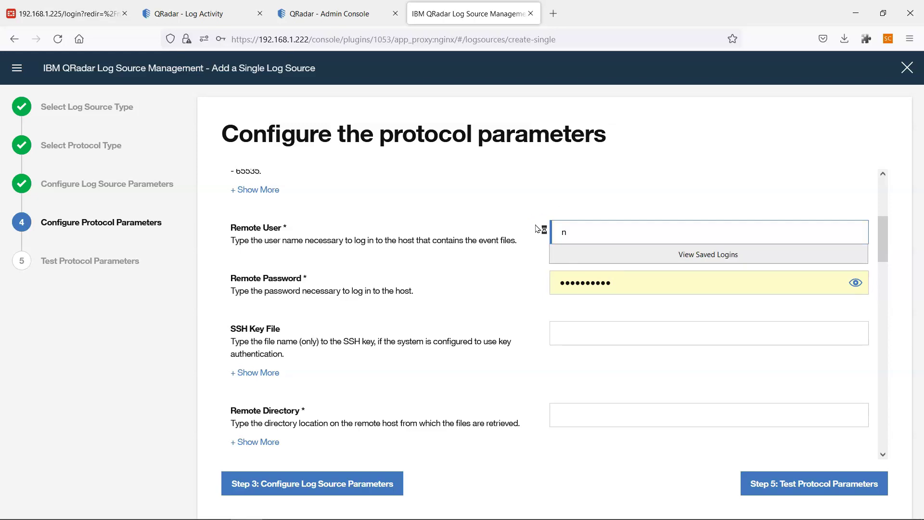
click(536, 197)
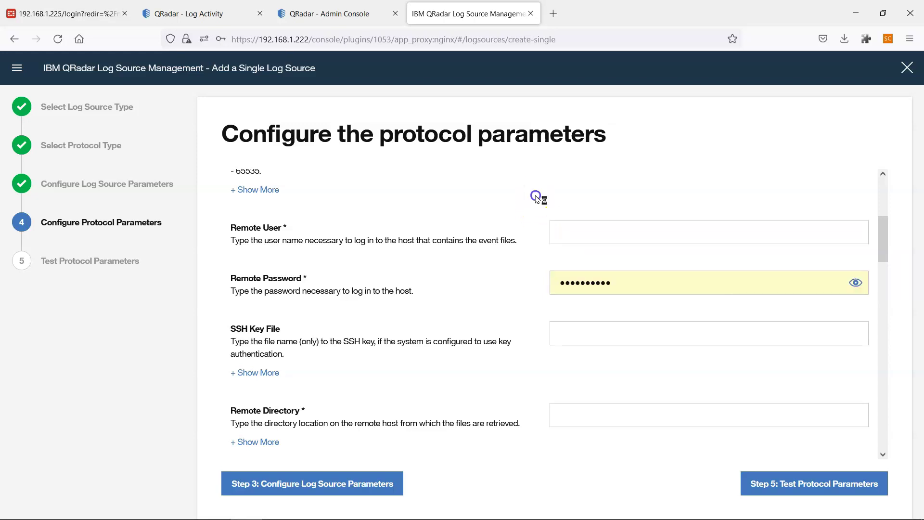
key(alt+Tab)
key(alt+Tab)
key(alt+Tab)
key(alt+Tab)
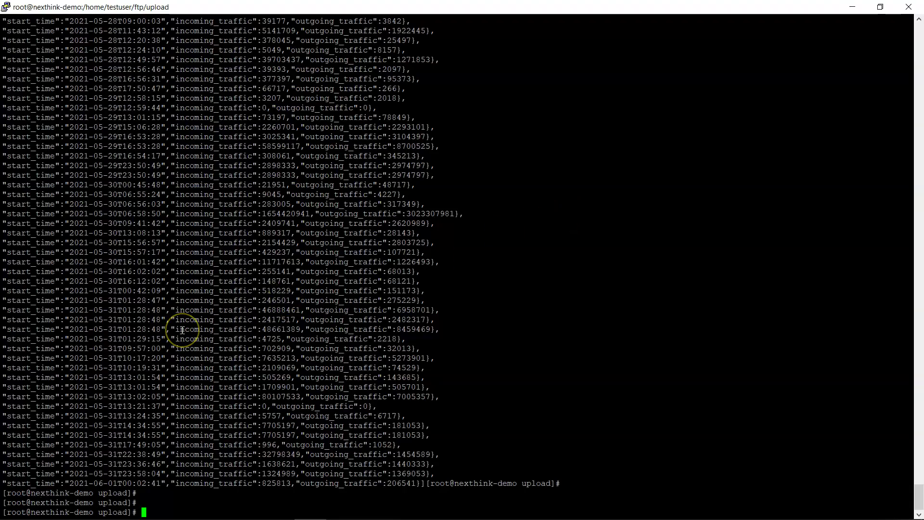
scroll(182, 330, up, 15)
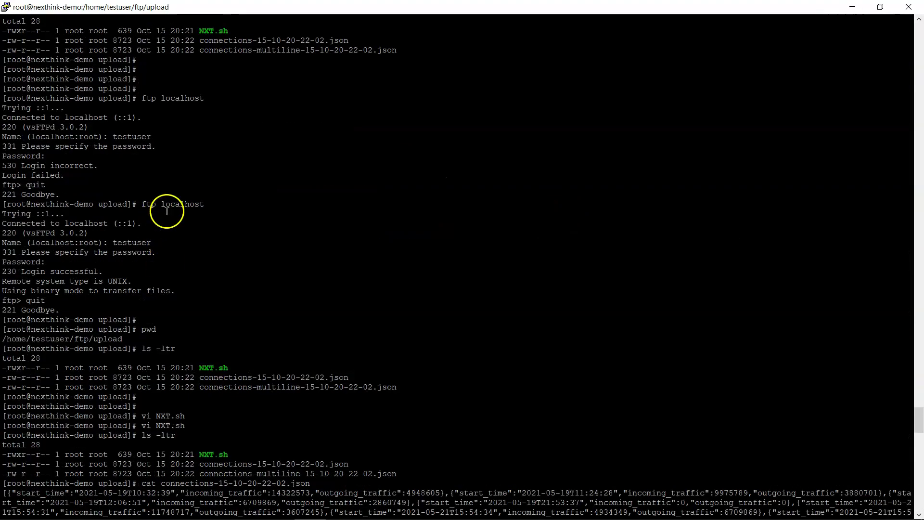
double_click(129, 242)
key(alt+Tab)
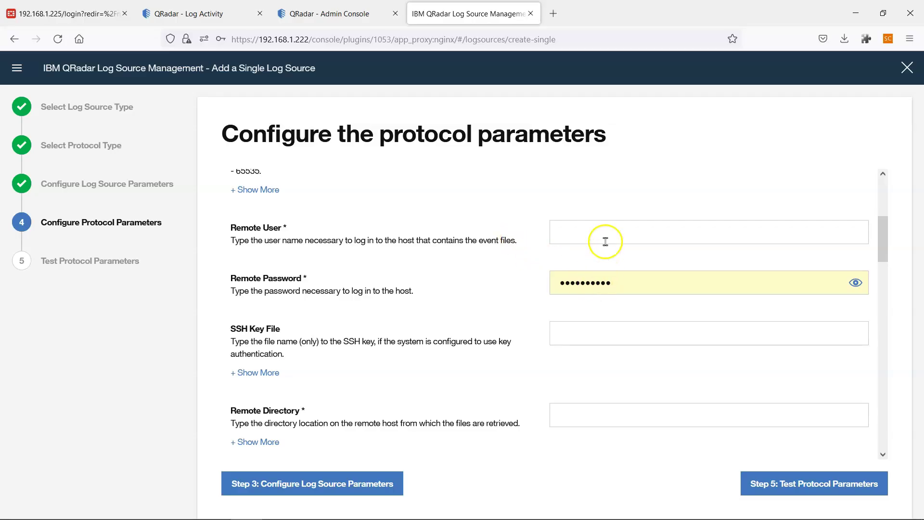
click(603, 236)
text(testuser)
Retype the Remote Password and select the empty Remote Directory field.
double_click(615, 282)
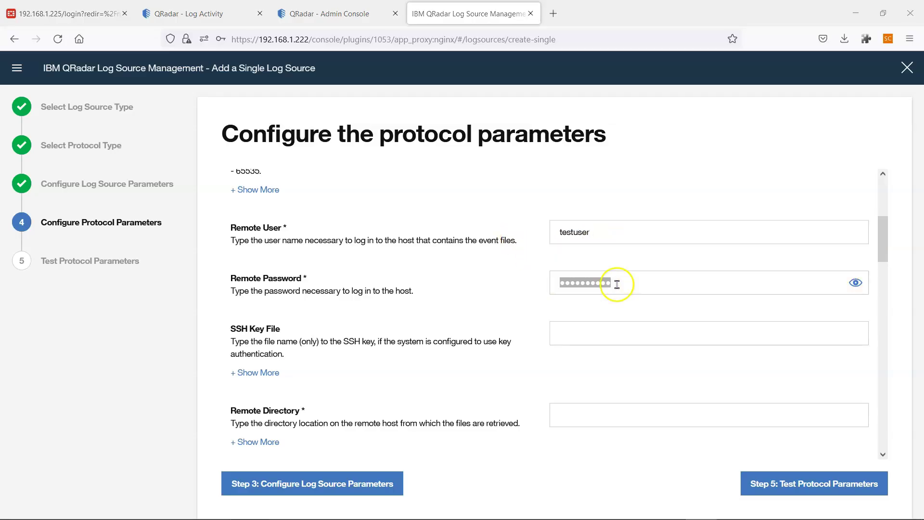
text(pas)
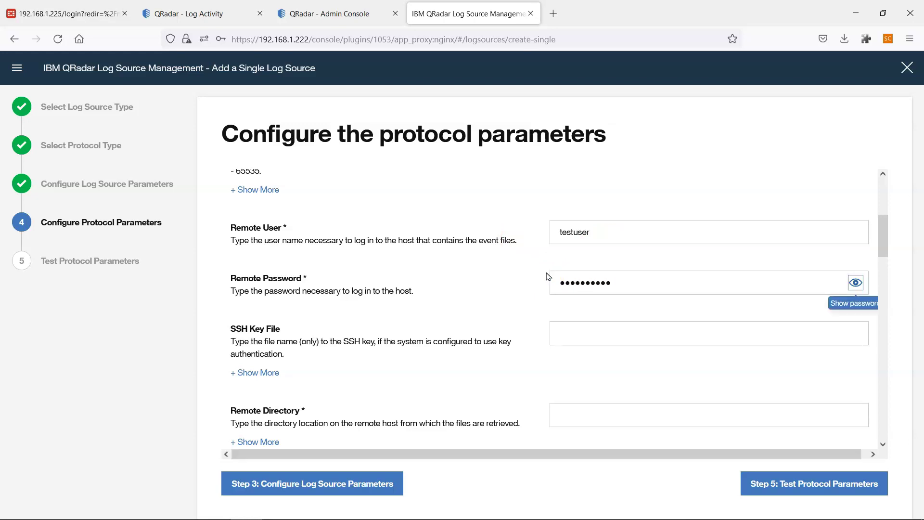
click(562, 316)
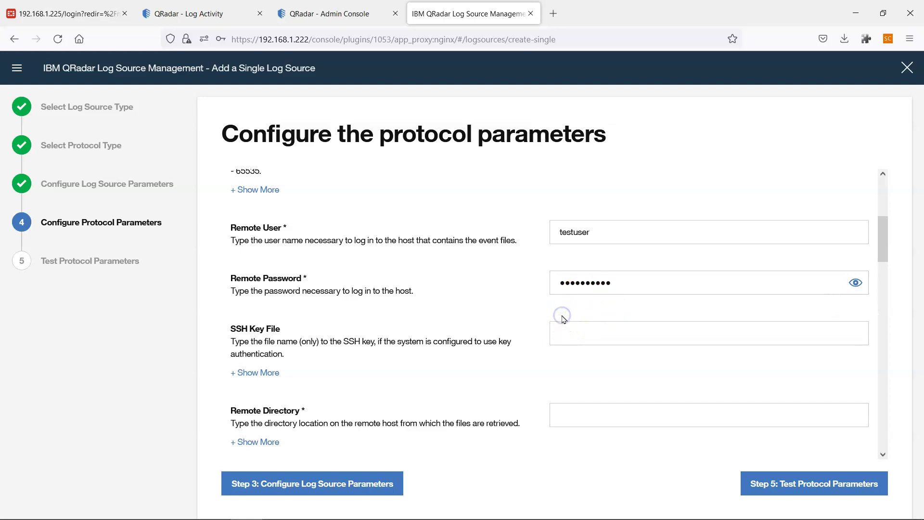
scroll(563, 318, down, 2)
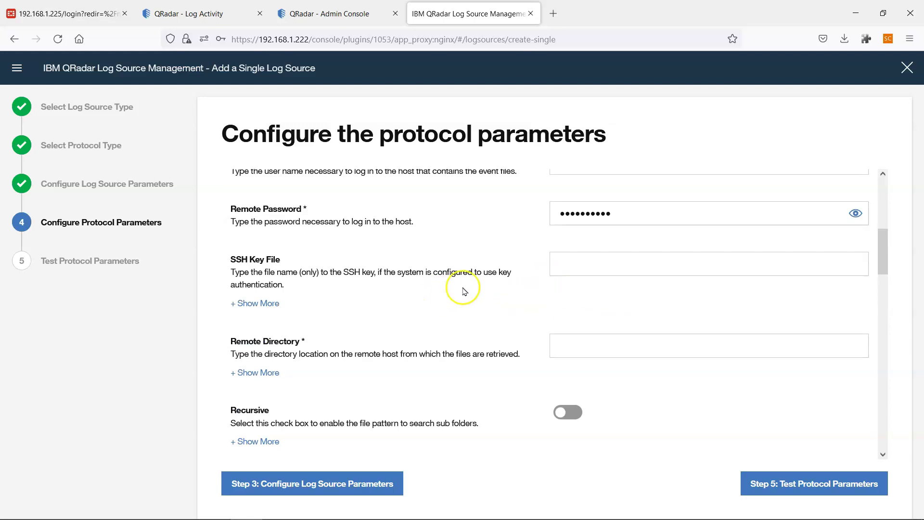
scroll(464, 290, down, 2)
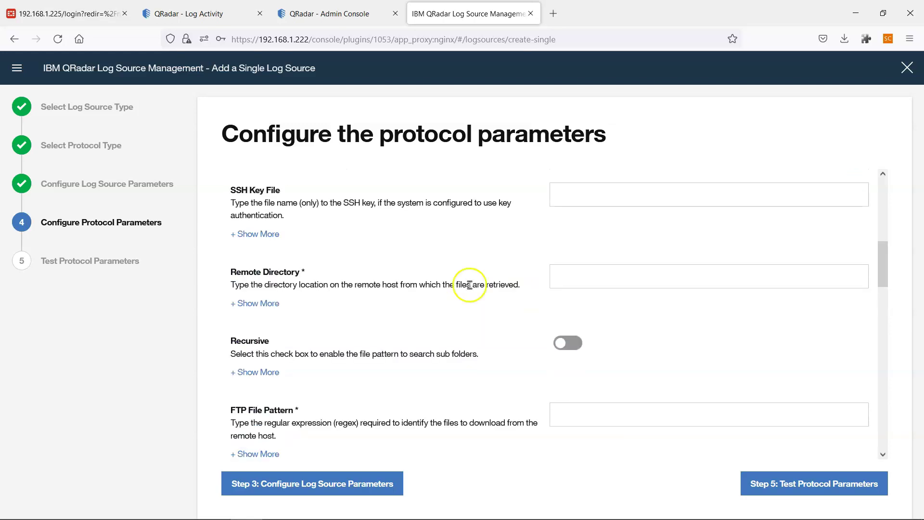
scroll(472, 286, up, 2)
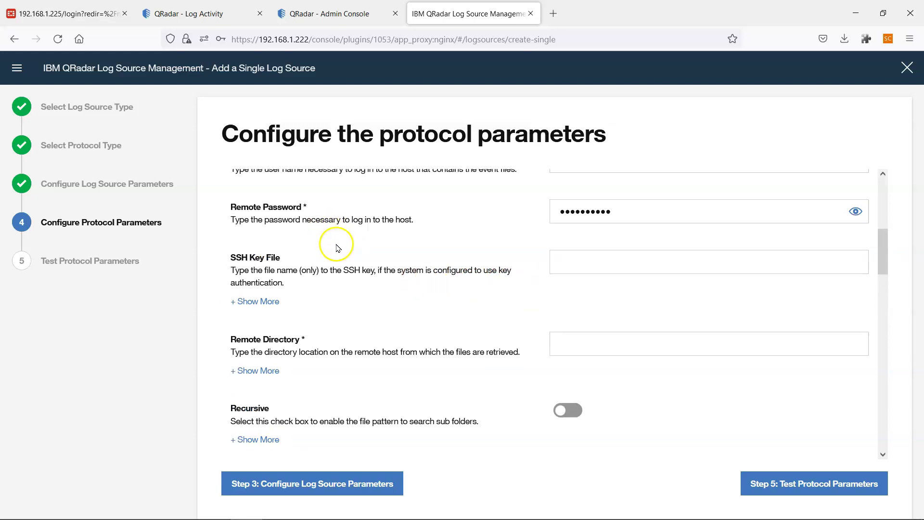
scroll(336, 241, down, 2)
click(561, 275)
key(alt+Tab)
key(alt+Tab)
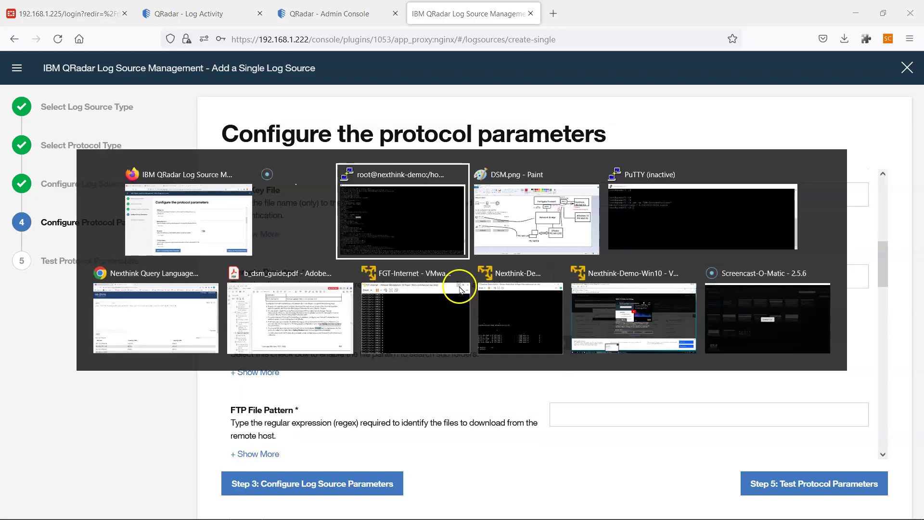
Run pwd in PuTTY and copy the /home/testuser/ftp/upload path.
text(pw)
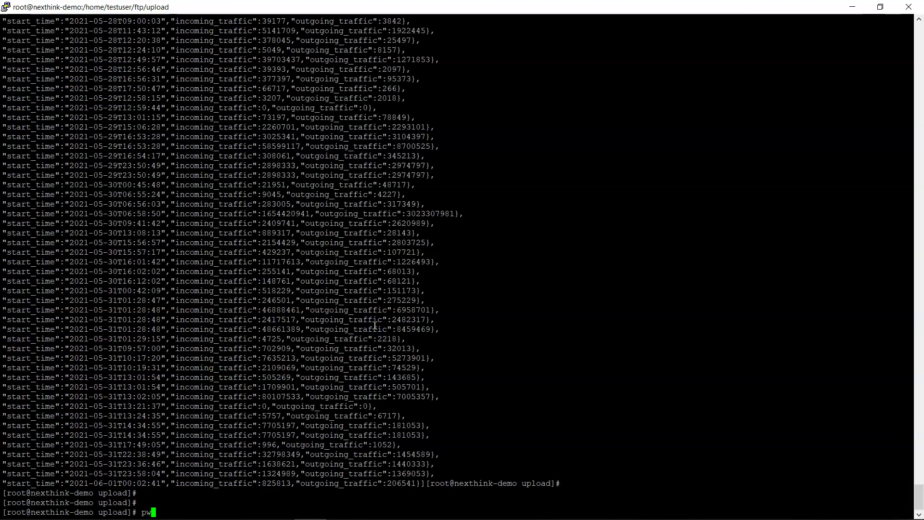
text(d)
key(Return)
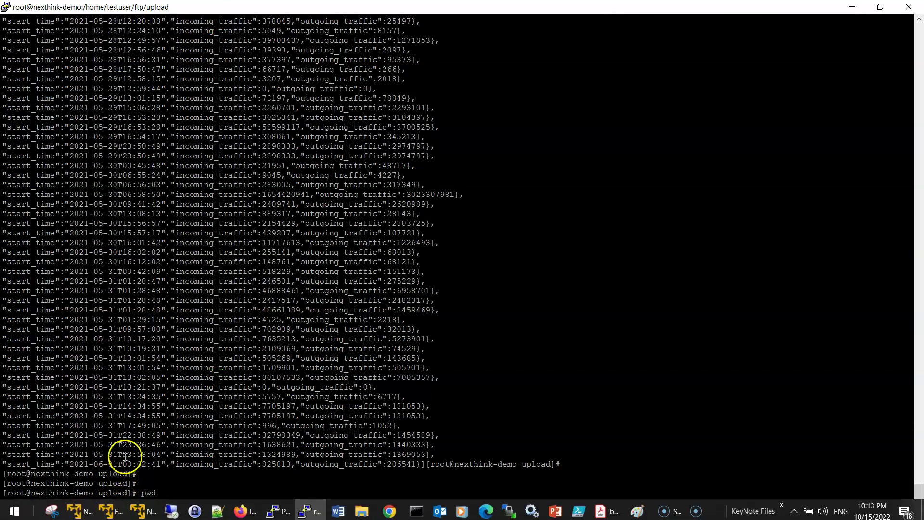
triple_click(113, 502)
key(alt+Tab)
key(alt+Tab)
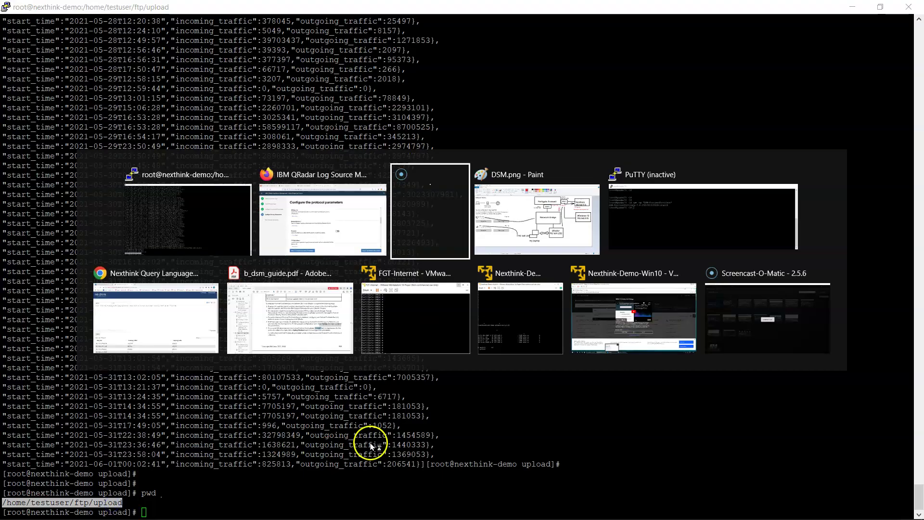
key(alt+Tab)
key(alt+Tab)
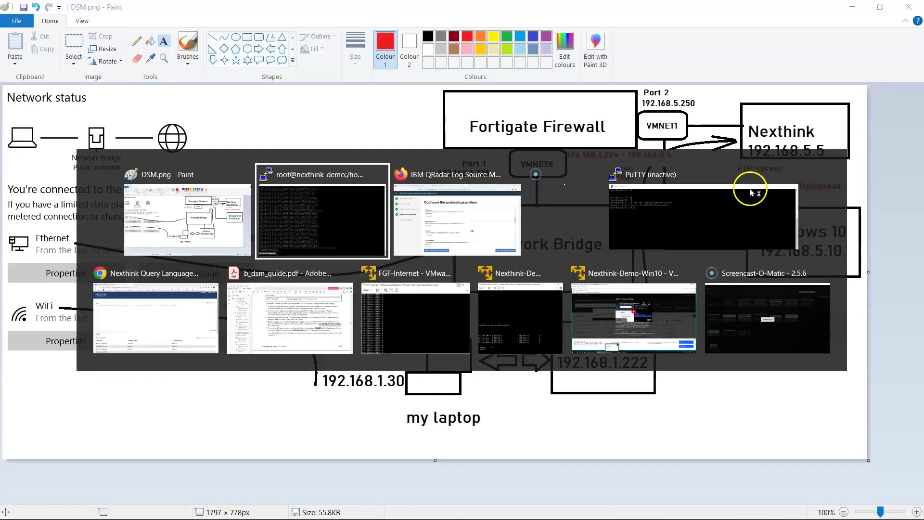
key(alt+Tab)
click(619, 270)
Paste /home/testuser/ftp/upload as Remote Directory, then bring the NXT.sh vi session forward.
text(/home/testuser/ftp/upload)
scroll(631, 330, down, 2)
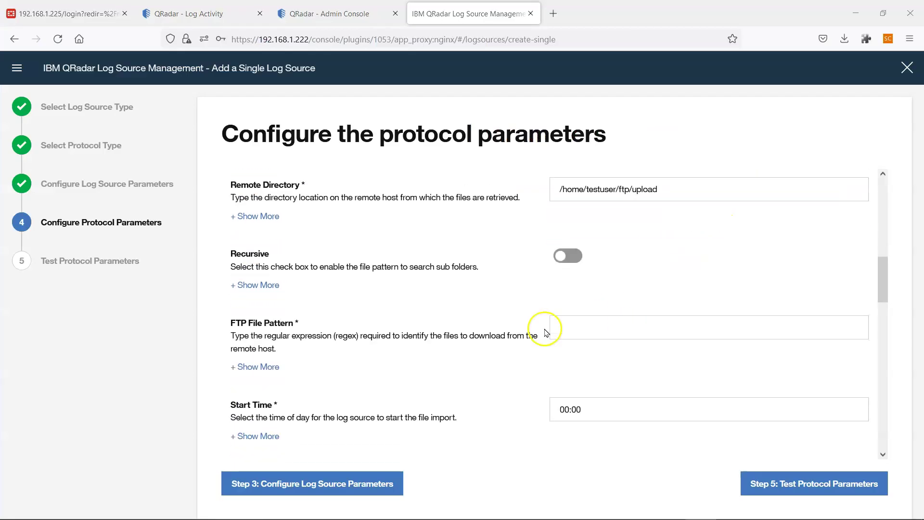
scroll(546, 332, down, 1)
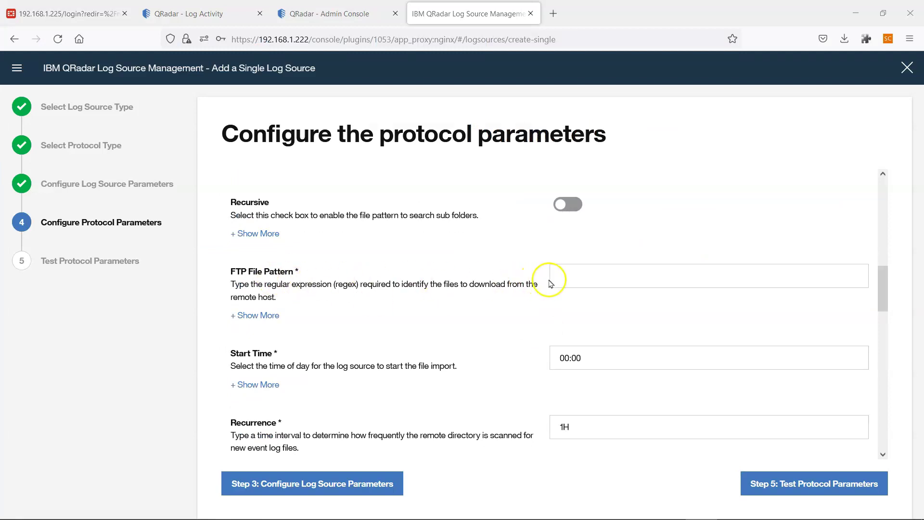
click(583, 277)
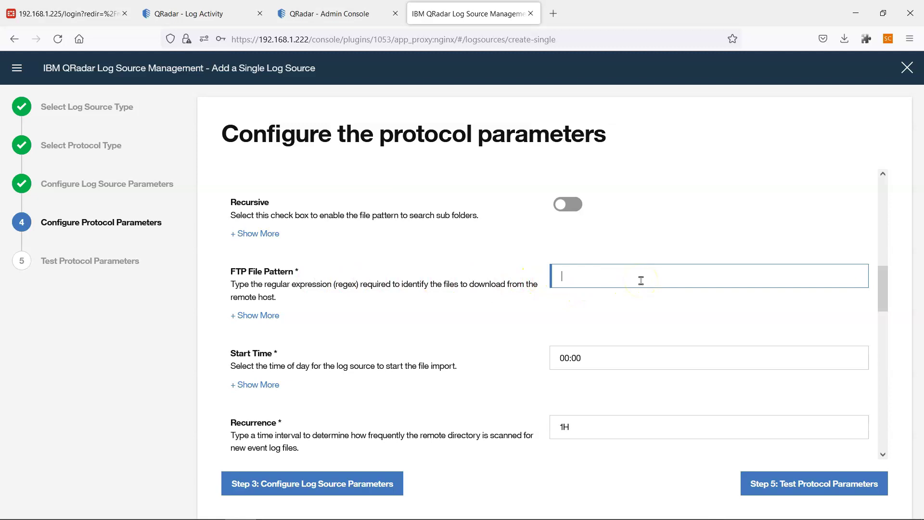
mouse_move(750, 514)
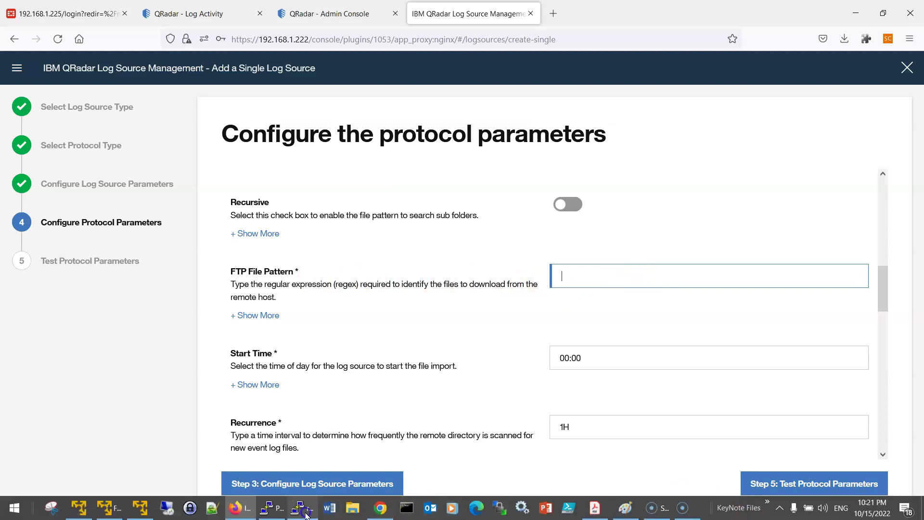
click(303, 510)
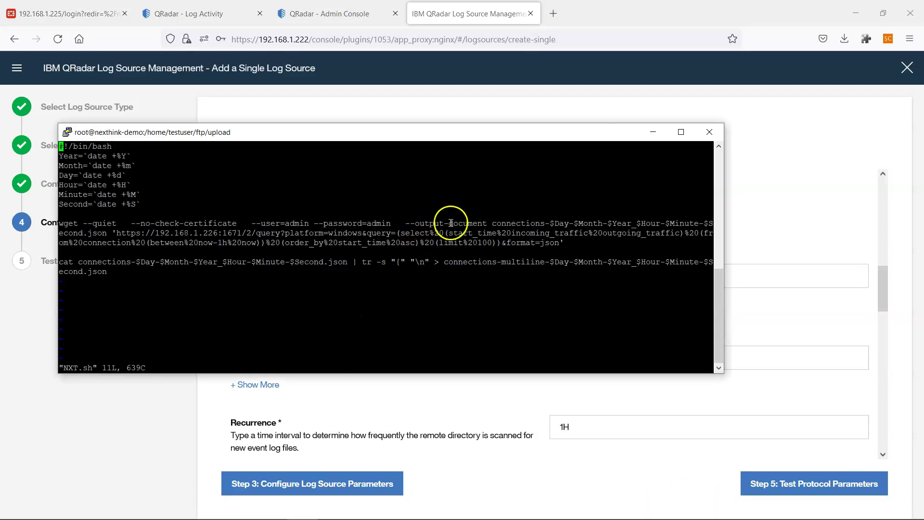
Copy the wget output name connections-$Day-$Month-$Year_$Hour-$Minute-$Second.json from NXT.sh.
double_click(500, 223)
drag(567, 223, 659, 223)
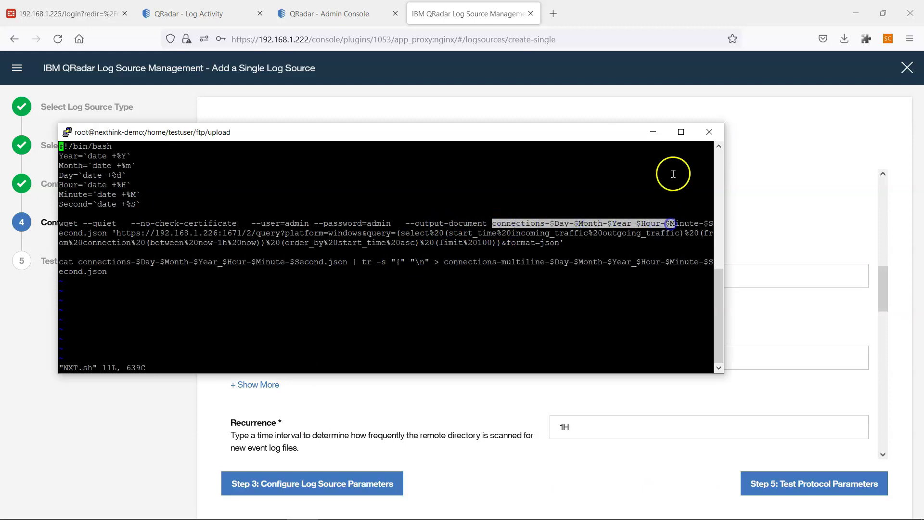
click(681, 132)
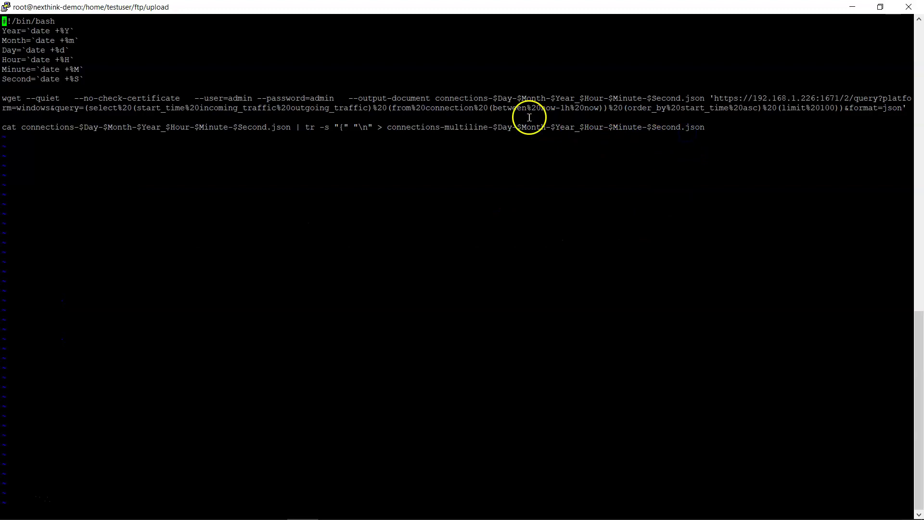
drag(435, 98, 675, 97)
click(695, 99)
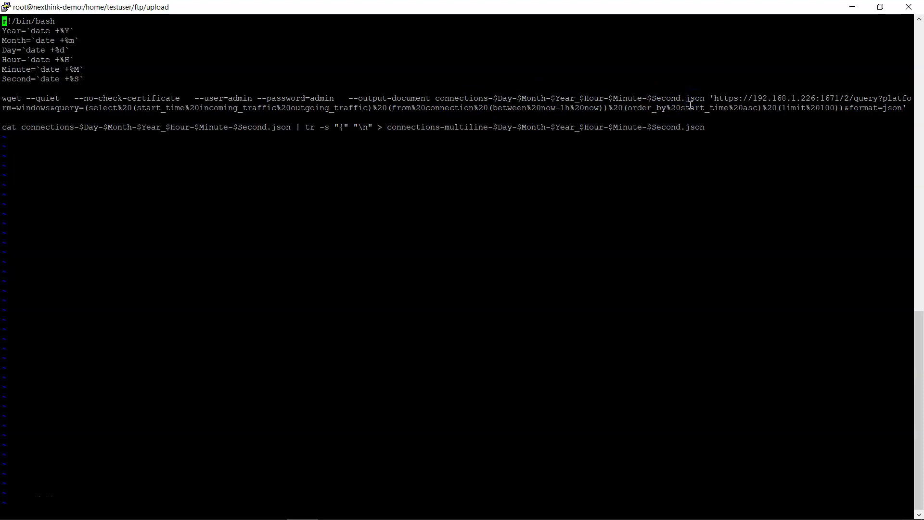
drag(436, 99, 689, 98)
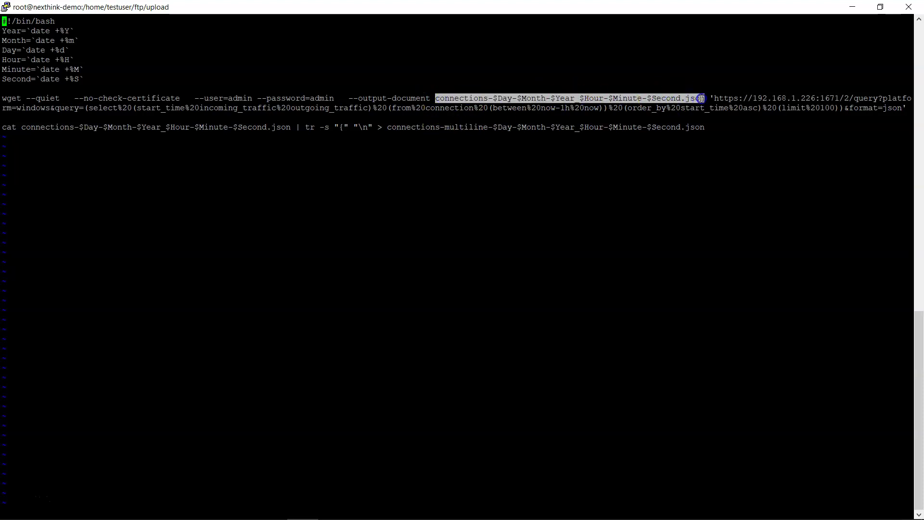
key(alt+Tab)
Set FTP File Pattern to connections-.*.json by replacing the date-time variables.
text(connections-$Day-$Month-$Year_$Hour-$Minute-$Second.json)
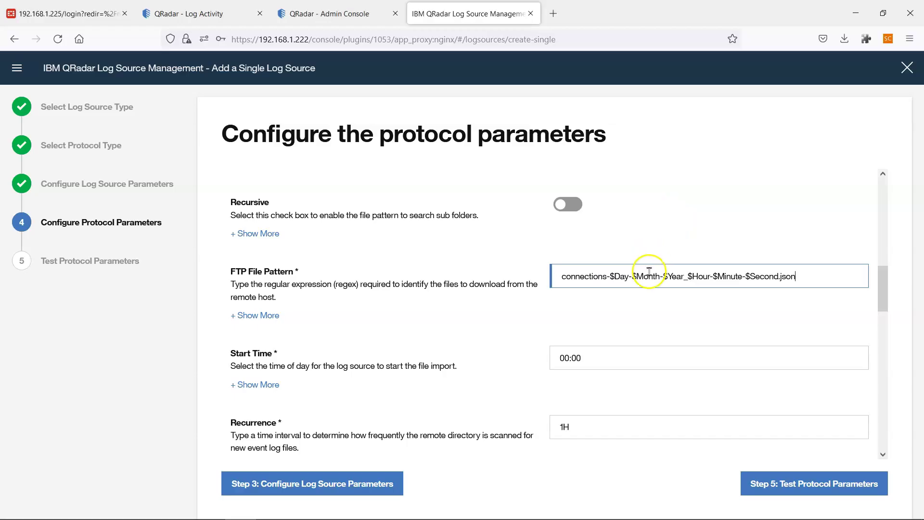
click(613, 274)
shift+click(778, 277)
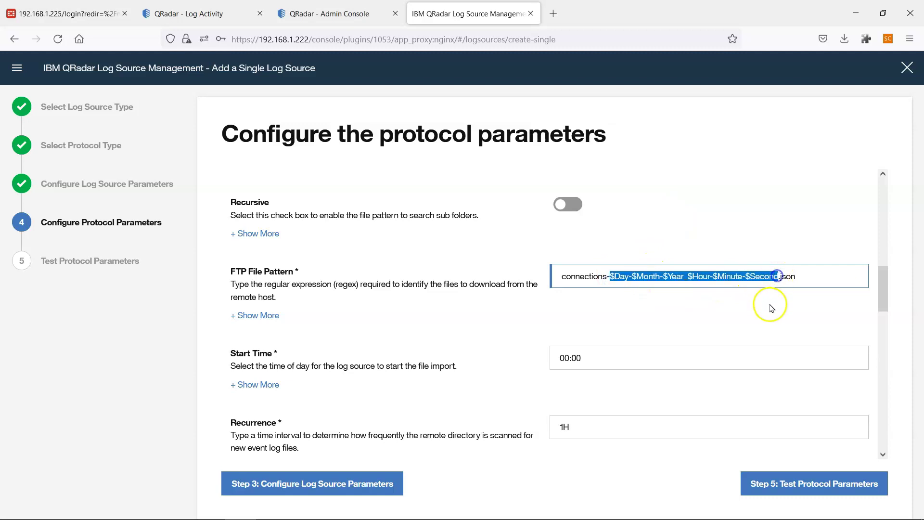
key(BackSpace)
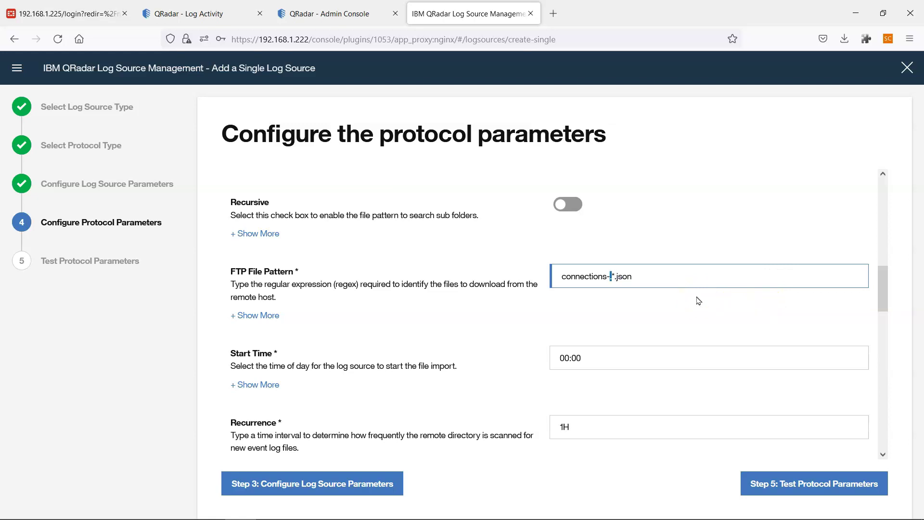
click(675, 276)
Change Recurrence from 1H to 15M, checking its 15-minute minimum note.
scroll(657, 298, down, 2)
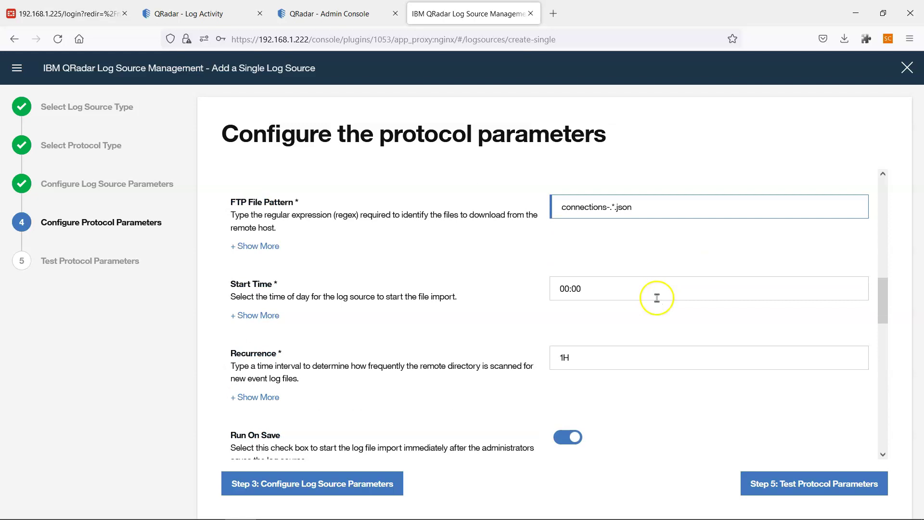
click(582, 360)
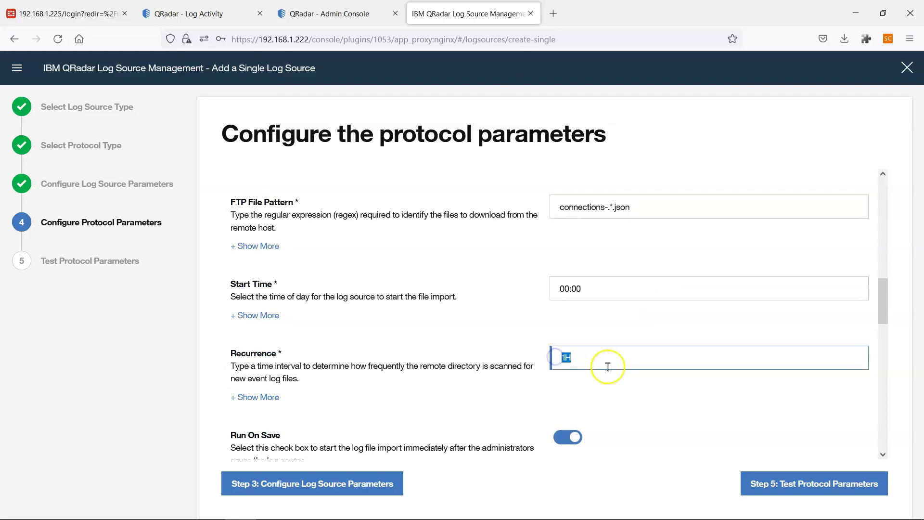
scroll(608, 367, down, 2)
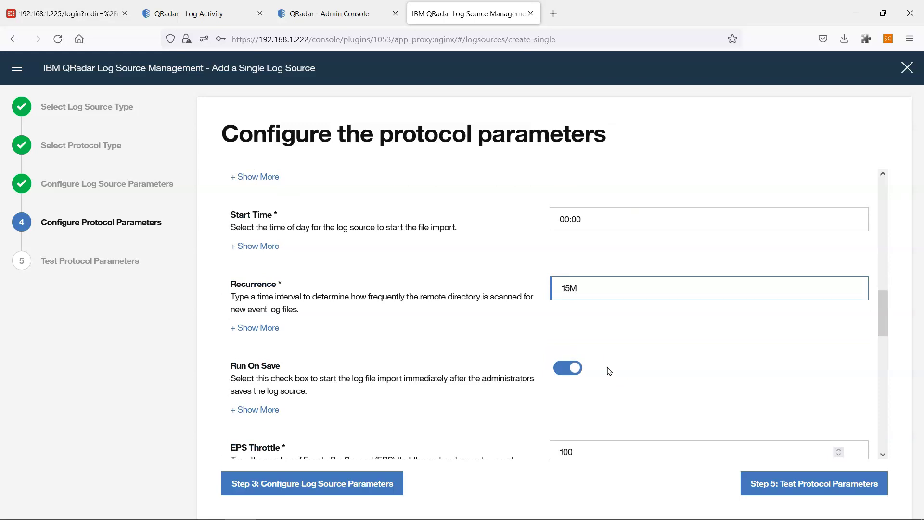
click(255, 328)
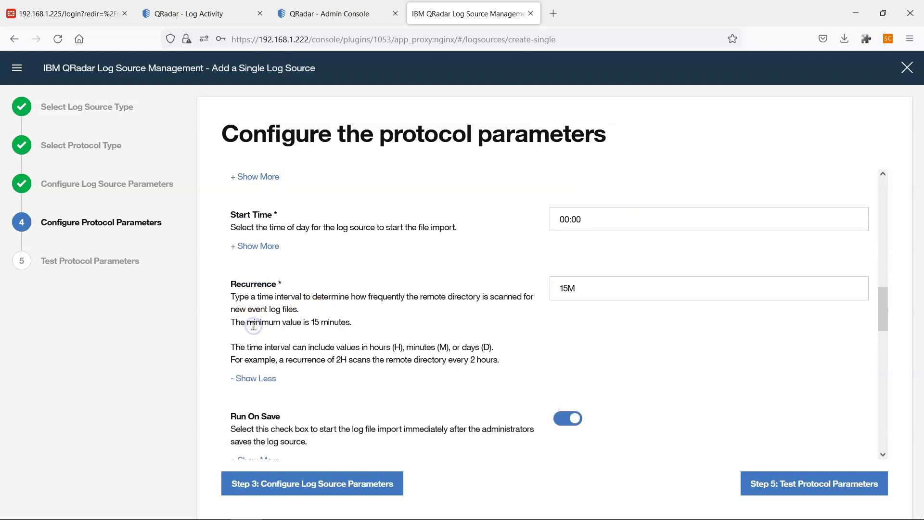
drag(232, 322, 373, 333)
click(329, 325)
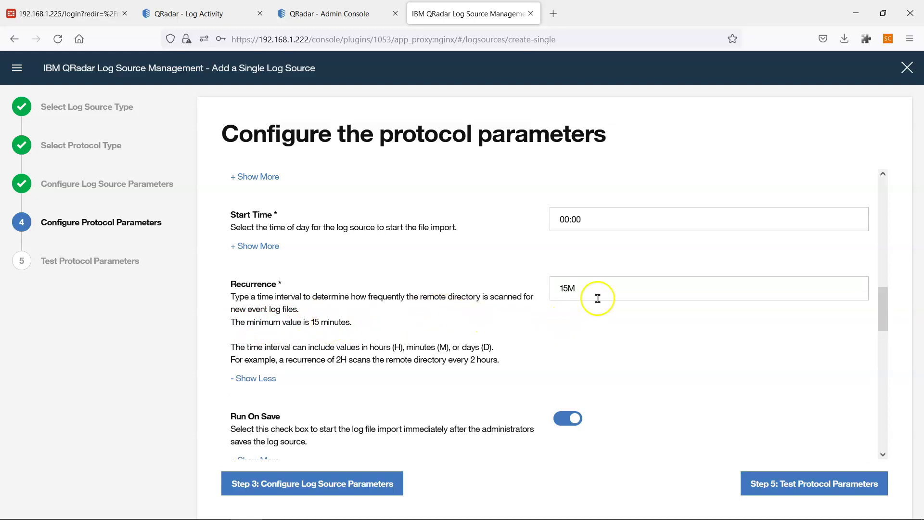
key(alt+Tab)
click(331, 258)
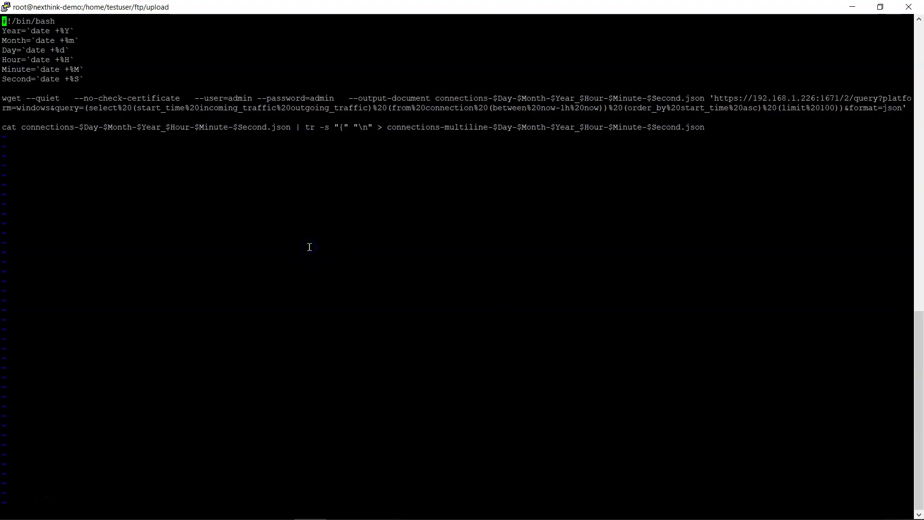
Exit vi and run crontab -l to confirm NXT.sh is scheduled every 15 minutes.
key(Return)
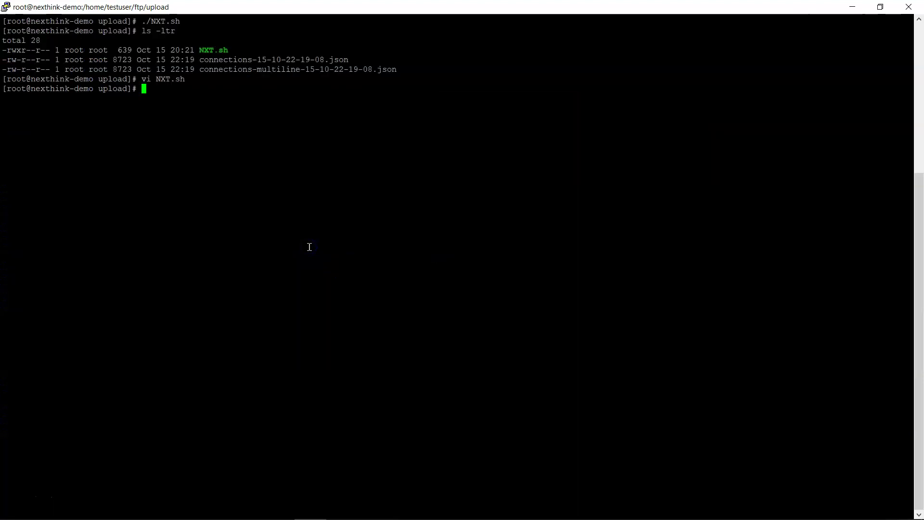
key(Return)
text(cro)
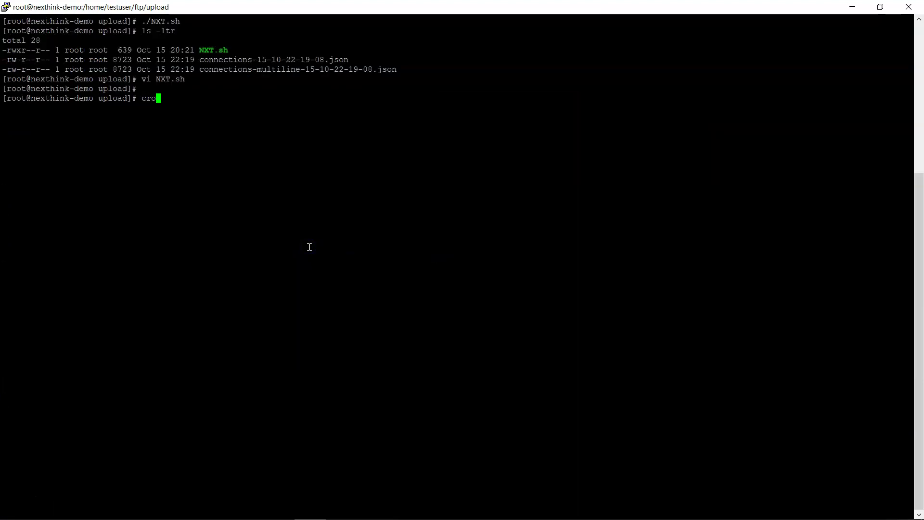
text(ntab -l)
key(Return)
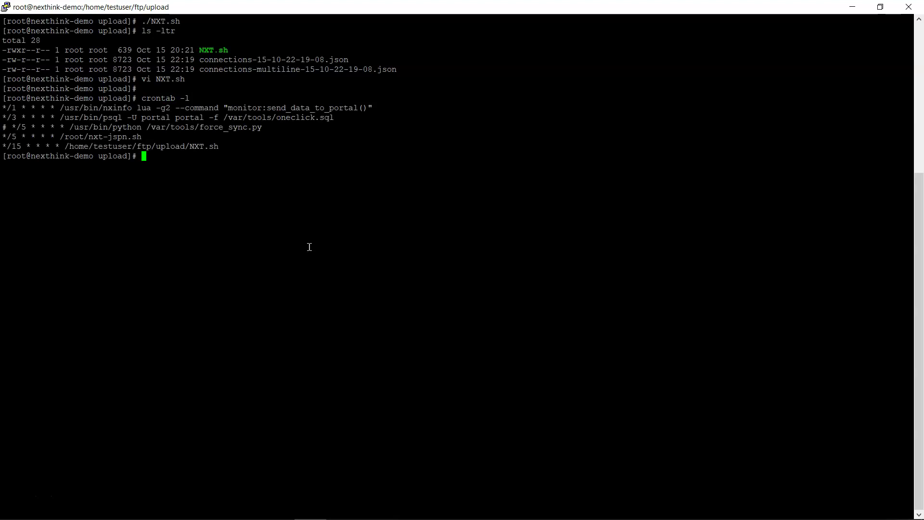
drag(6, 146, 217, 146)
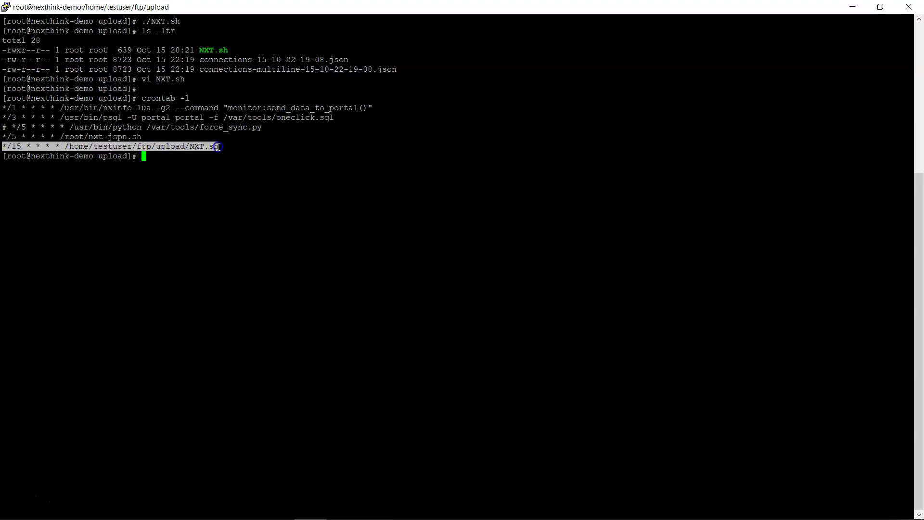
click(235, 158)
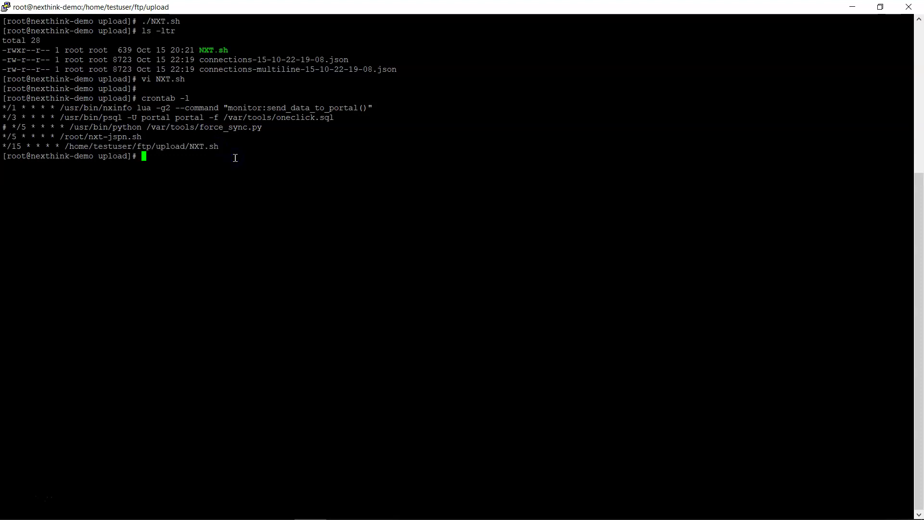
key(alt+Tab)
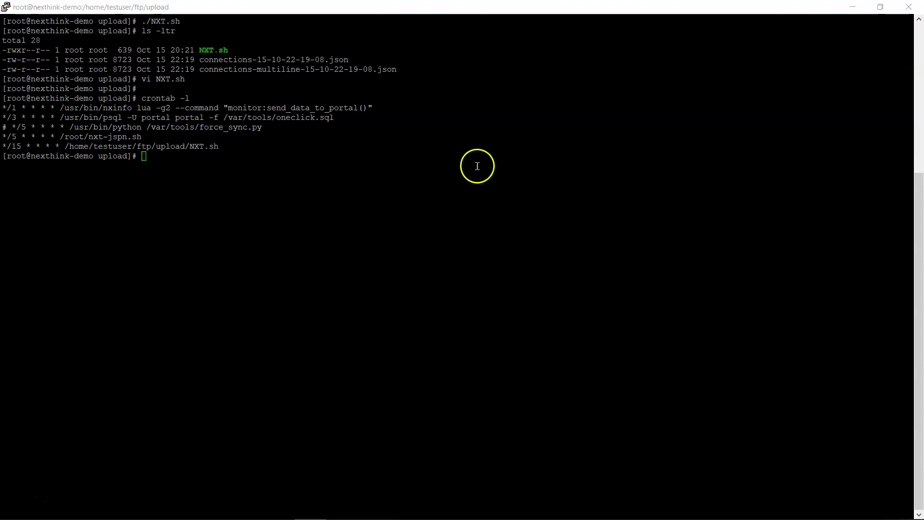
scroll(640, 334, down, 3)
scroll(557, 300, up, 1)
scroll(556, 302, down, 1)
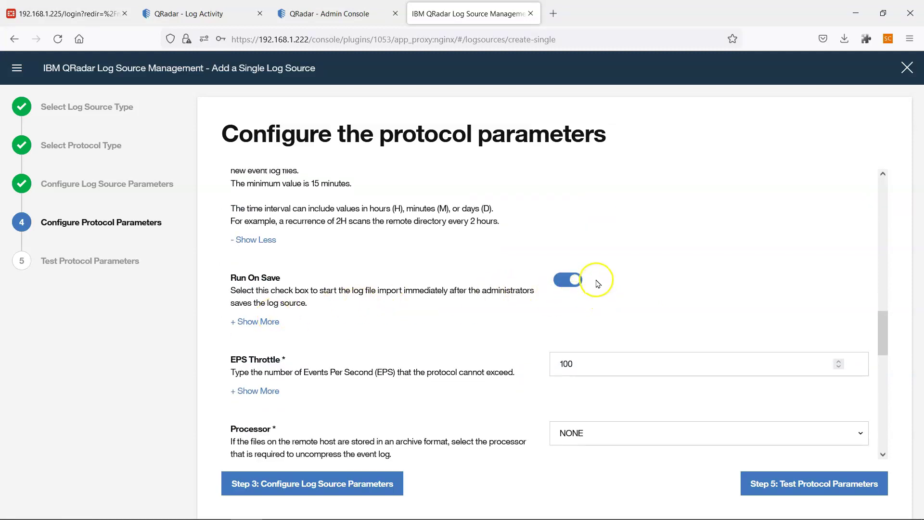
Review Run On Save and keep LINEBYLINE event generator, UTF-8 encoding and / separator.
click(269, 321)
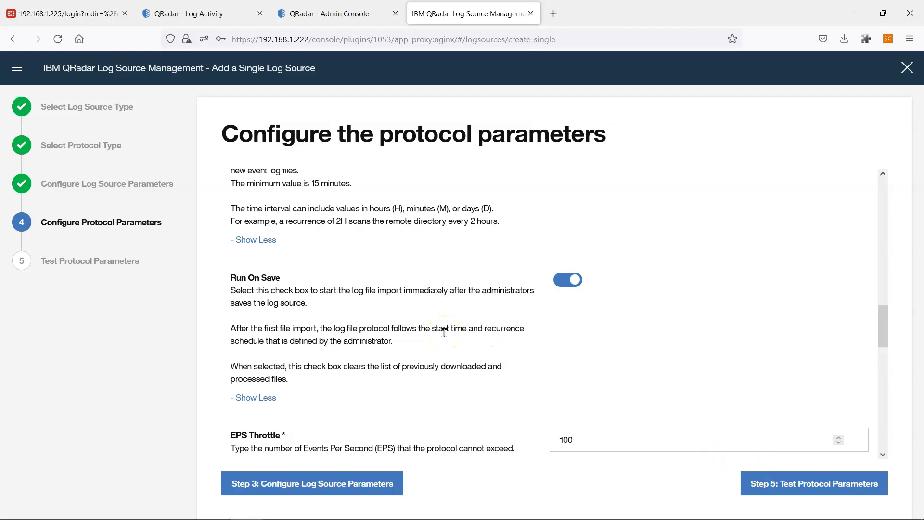
scroll(444, 332, up, 2)
scroll(446, 337, down, 4)
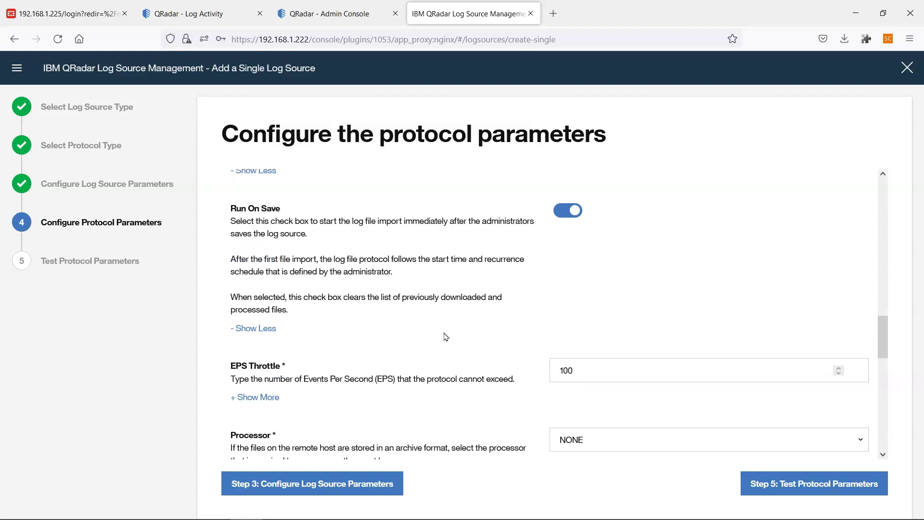
scroll(342, 309, down, 2)
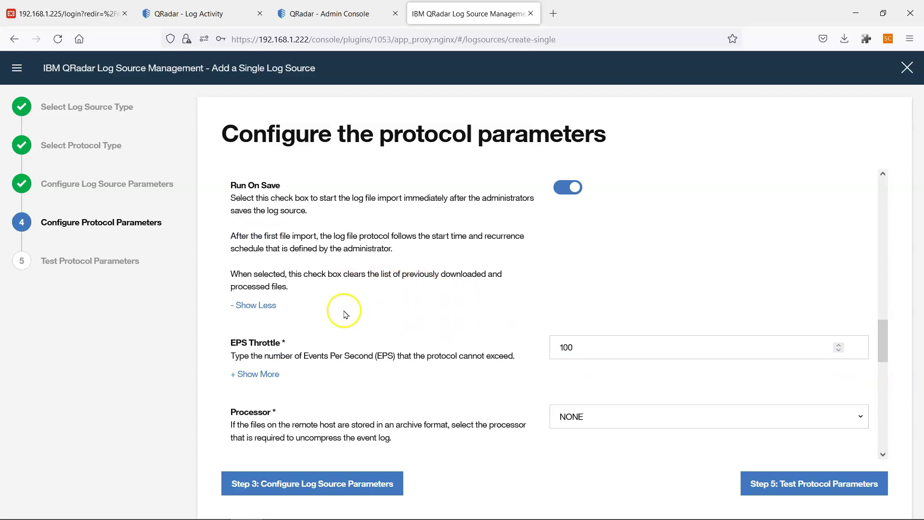
scroll(343, 311, down, 2)
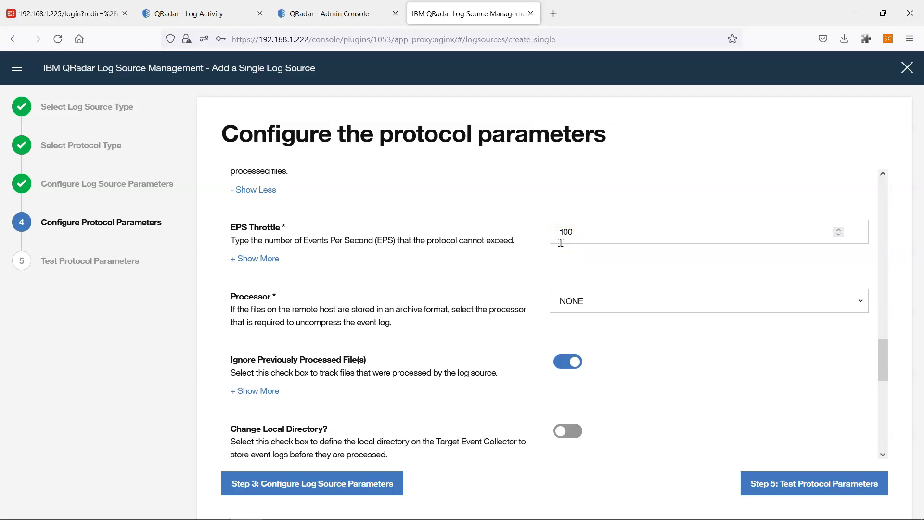
scroll(559, 255, down, 2)
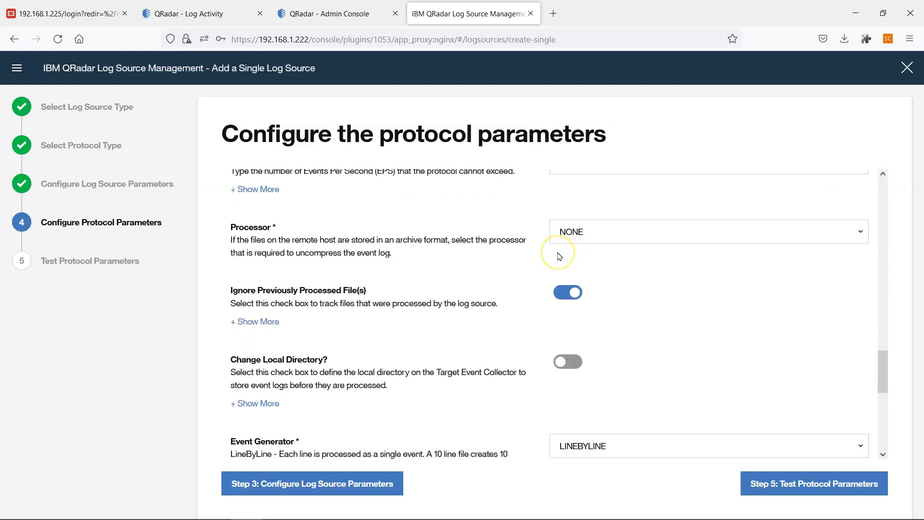
scroll(556, 257, down, 2)
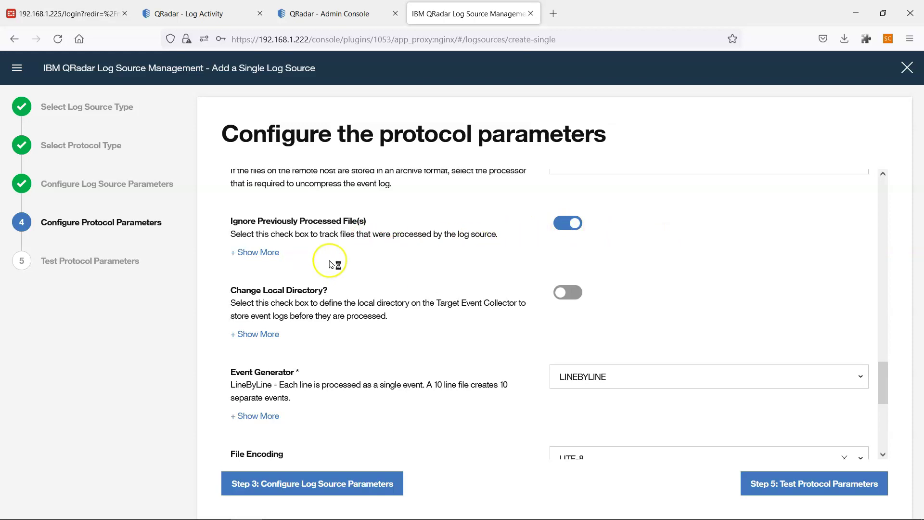
scroll(426, 293, down, 3)
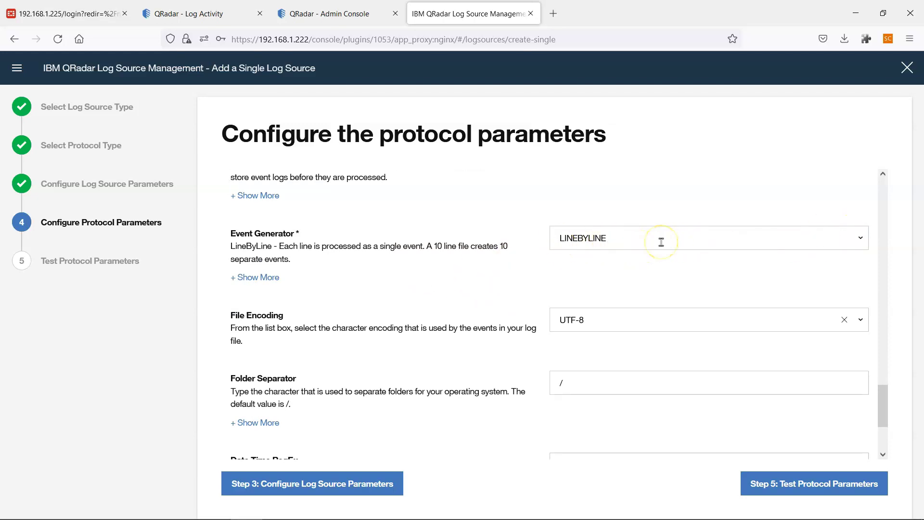
click(635, 241)
key(ctrl+c)
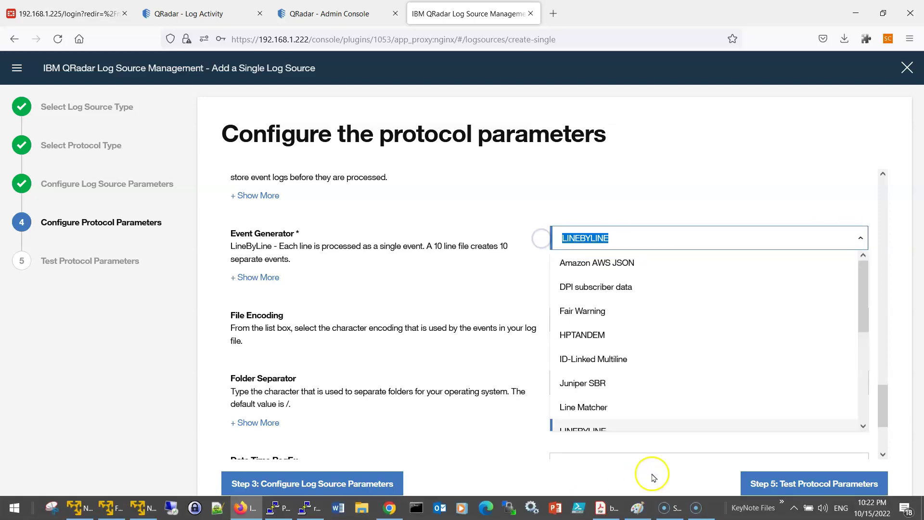
click(653, 476)
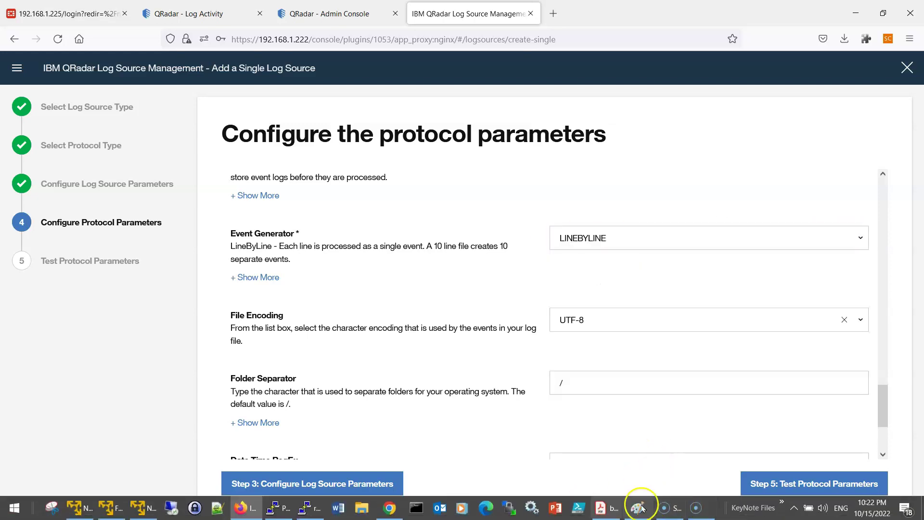
Search the DSM guide PDF for LINEBYLINE.
click(612, 507)
key(ctrl+f)
key(ctrl+v)
Search the DSM guide for LINEBYLINE and read that 10 lines produce 10 events.
key(Return)
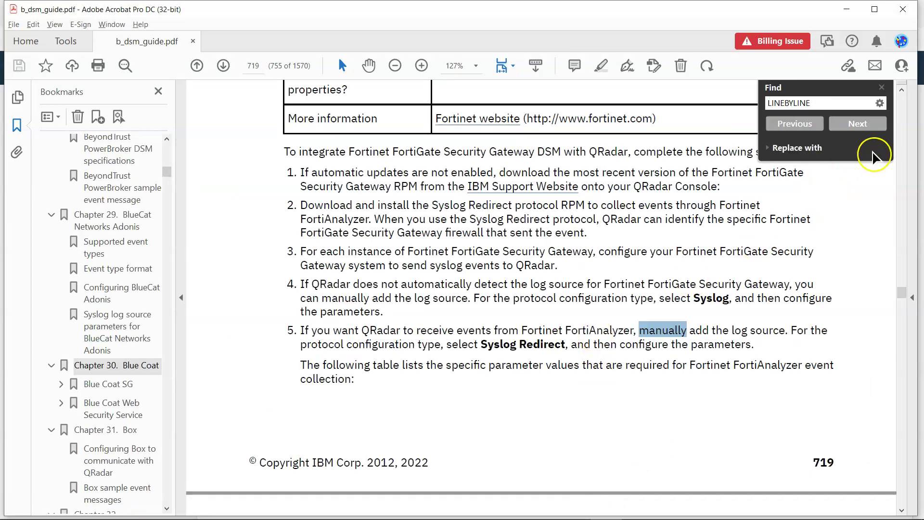
click(865, 126)
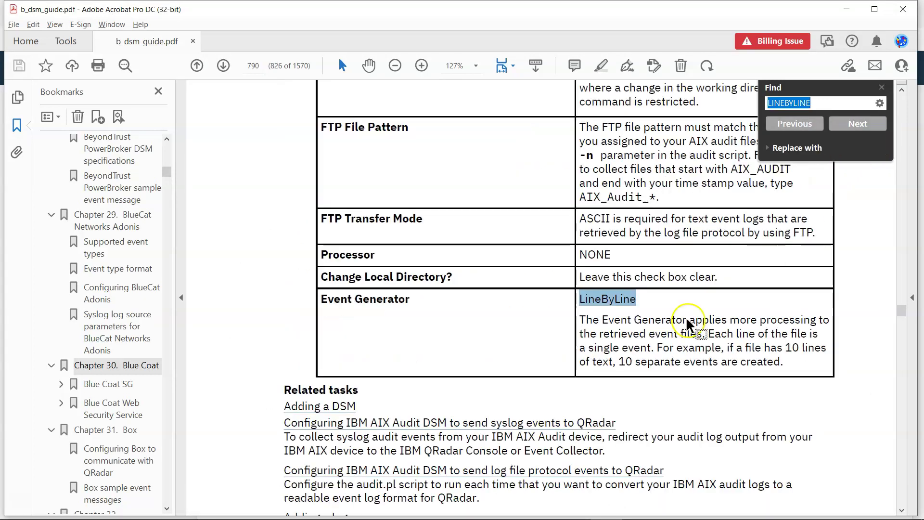
scroll(681, 320, up, 10)
scroll(680, 320, up, 13)
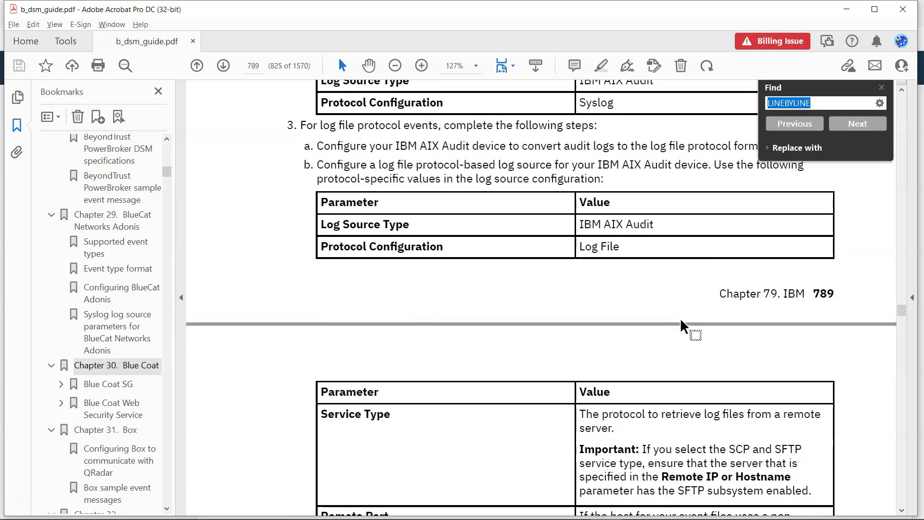
scroll(680, 327, up, 5)
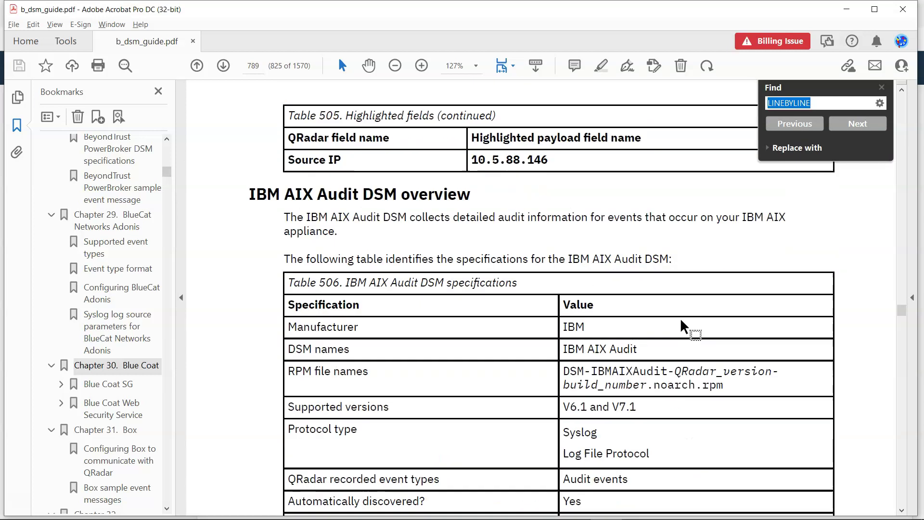
scroll(688, 313, down, 9)
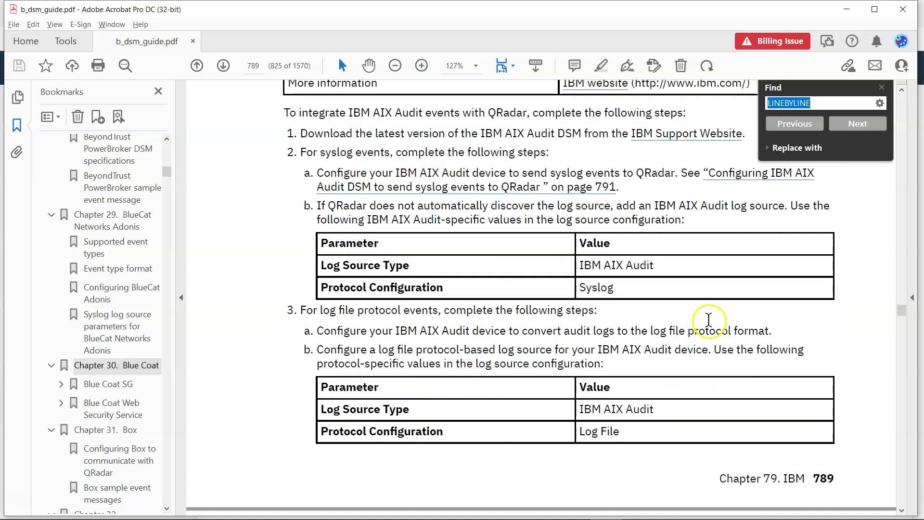
scroll(653, 289, up, 2)
scroll(621, 318, down, 10)
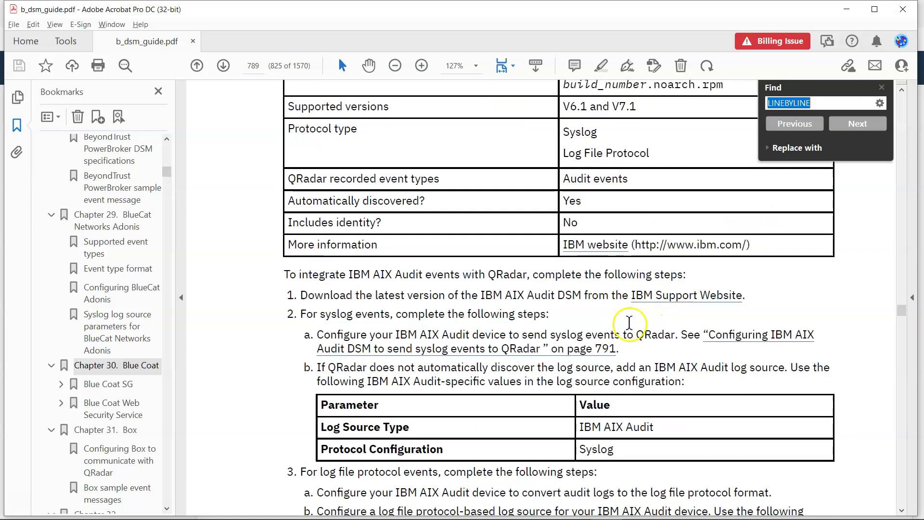
scroll(647, 370, down, 10)
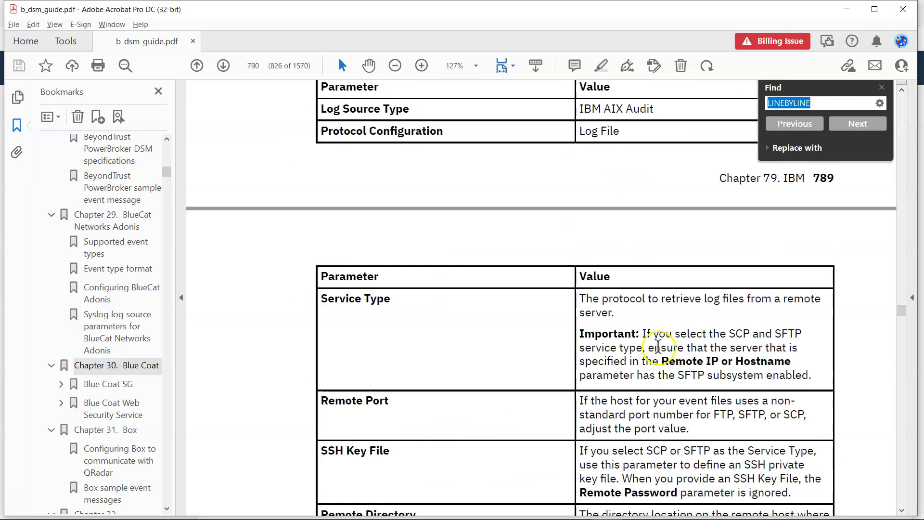
scroll(658, 345, down, 7)
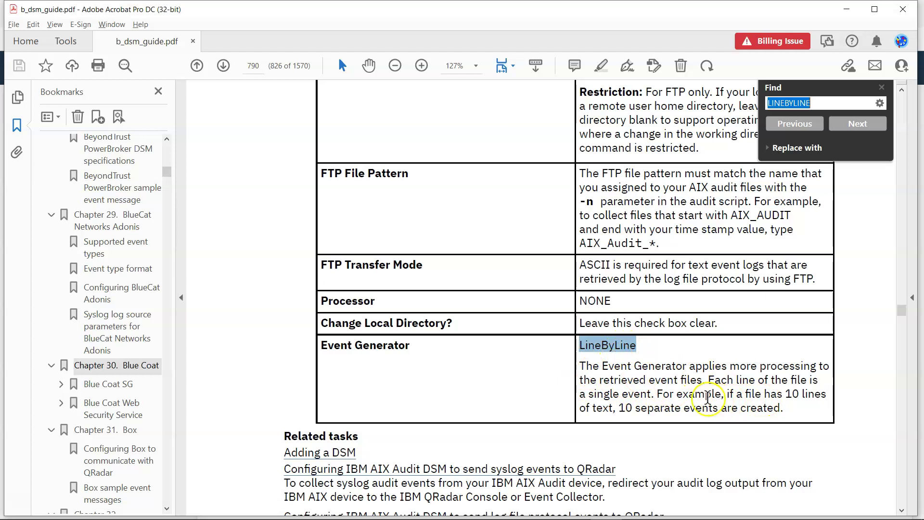
drag(723, 397, 773, 413)
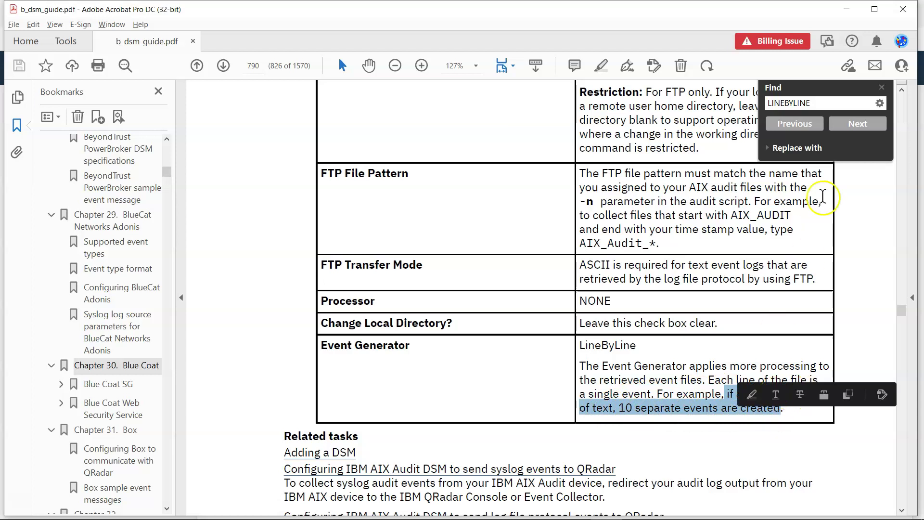
click(860, 126)
Read the Log File log source parameters in Table 511 on page 804.
click(868, 129)
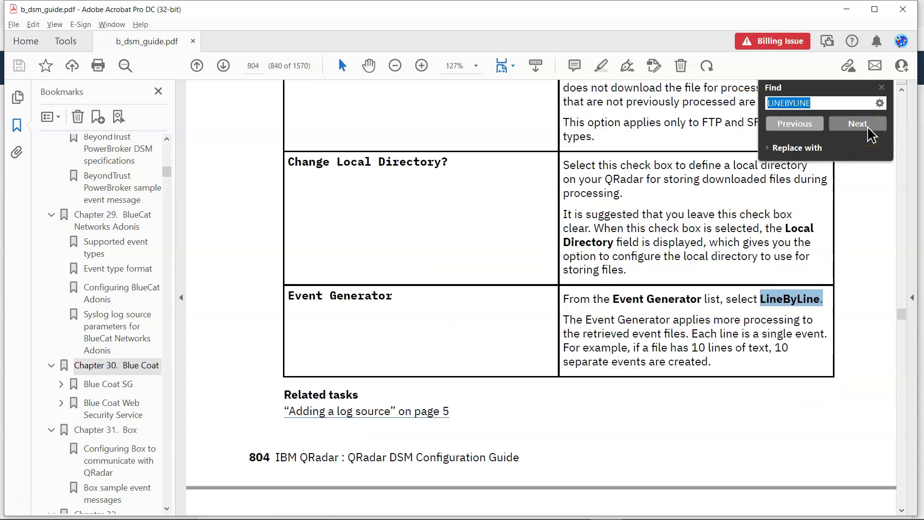
scroll(518, 289, up, 15)
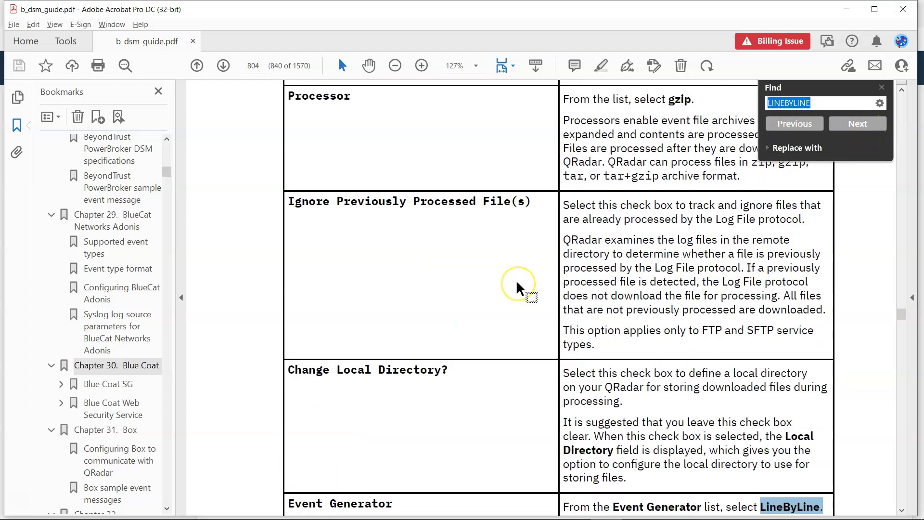
scroll(517, 288, up, 12)
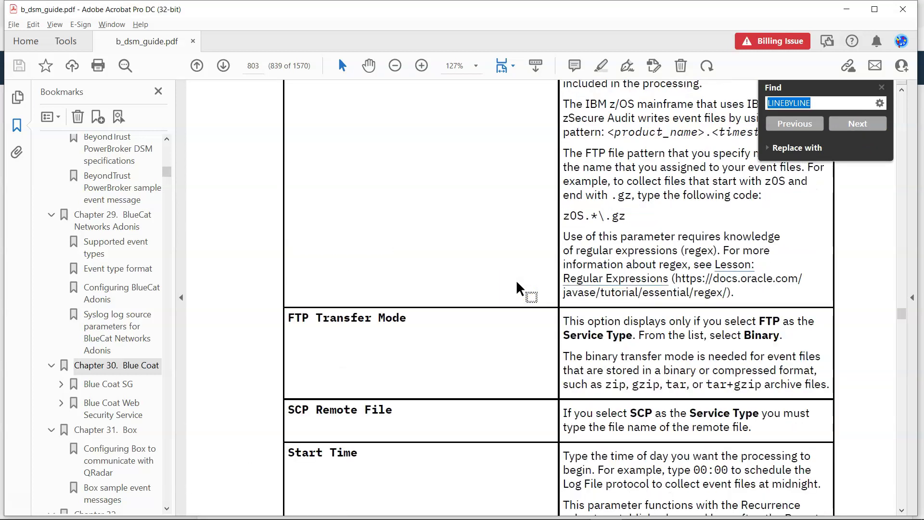
scroll(517, 287, up, 12)
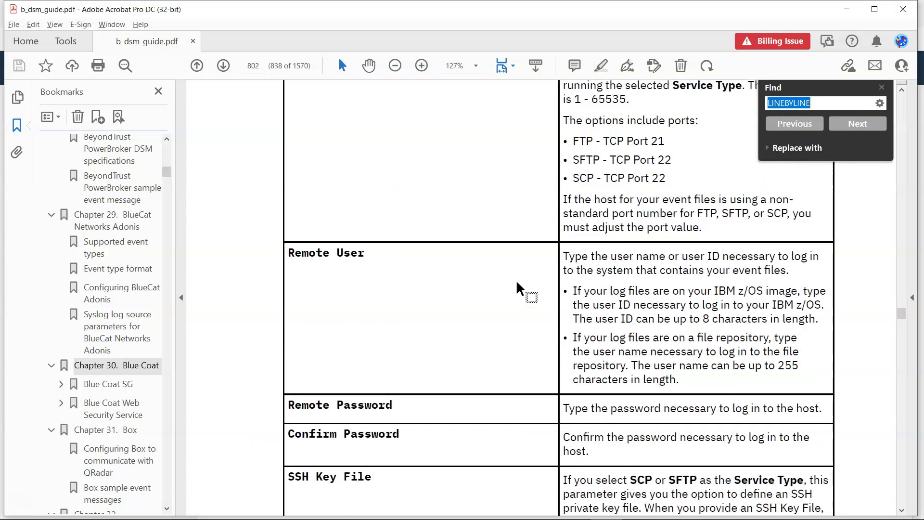
scroll(518, 289, up, 6)
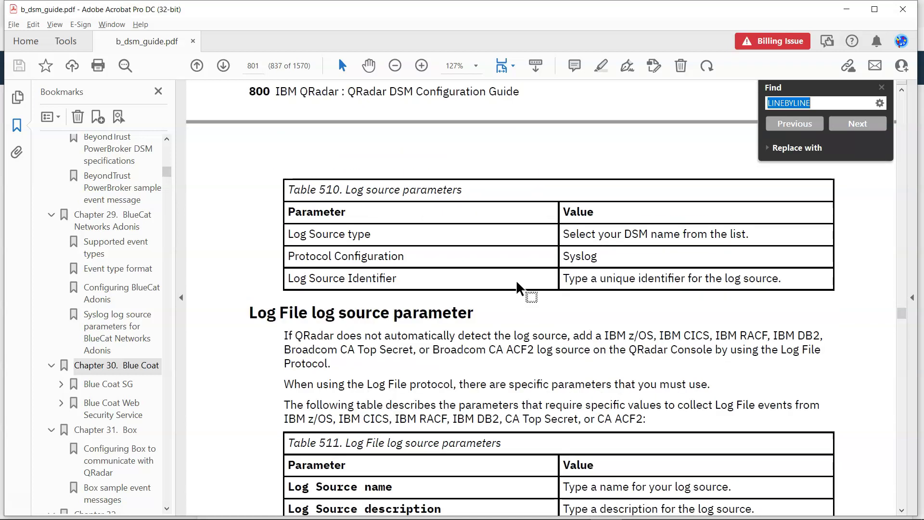
scroll(616, 315, down, 3)
click(616, 315)
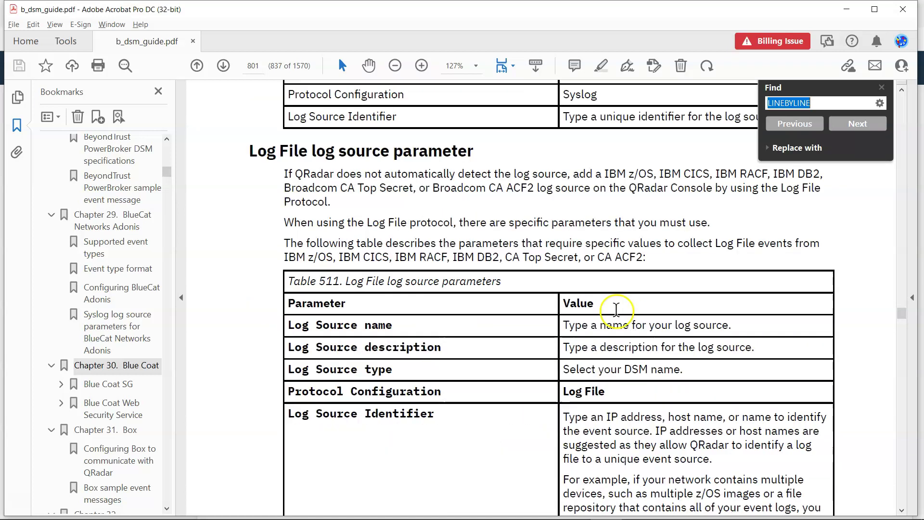
drag(356, 151, 638, 323)
scroll(630, 366, down, 15)
scroll(631, 358, down, 18)
scroll(631, 358, down, 3)
key(alt+Tab)
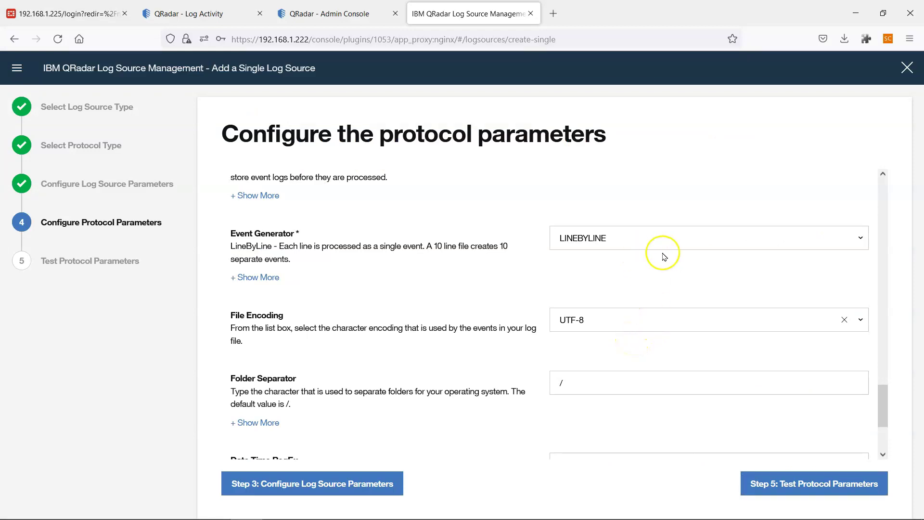
Pass all five SFTP, directory and file pattern checks, then save the Nexthink IT End User Analytics log source.
scroll(608, 315, down, 3)
scroll(605, 319, up, 8)
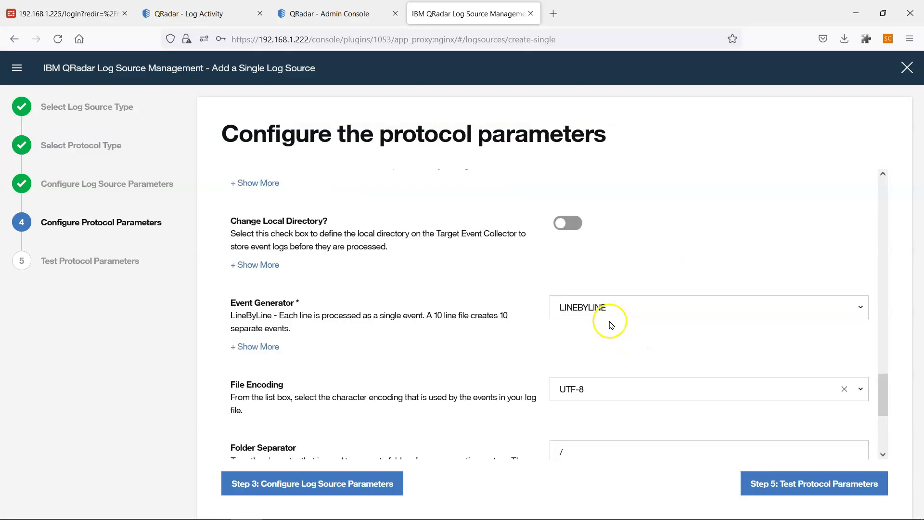
scroll(680, 362, down, 3)
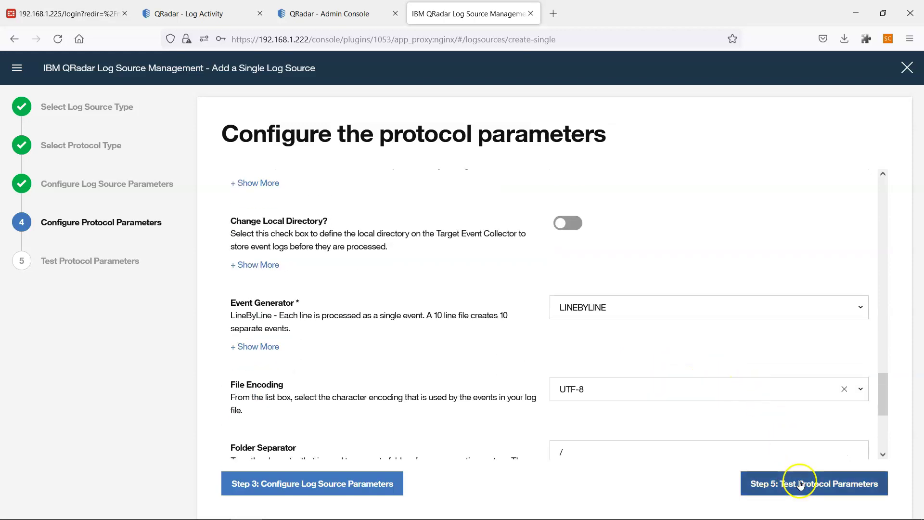
click(796, 483)
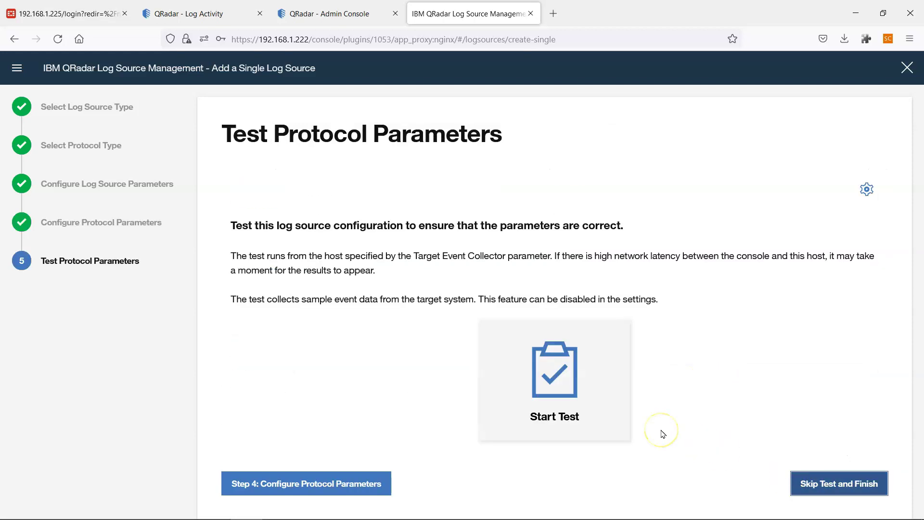
click(542, 381)
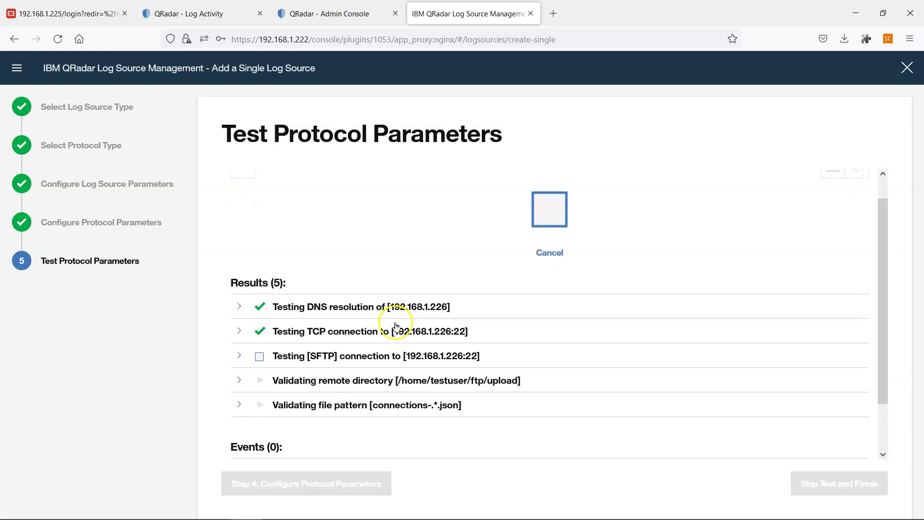
scroll(380, 317, down, 2)
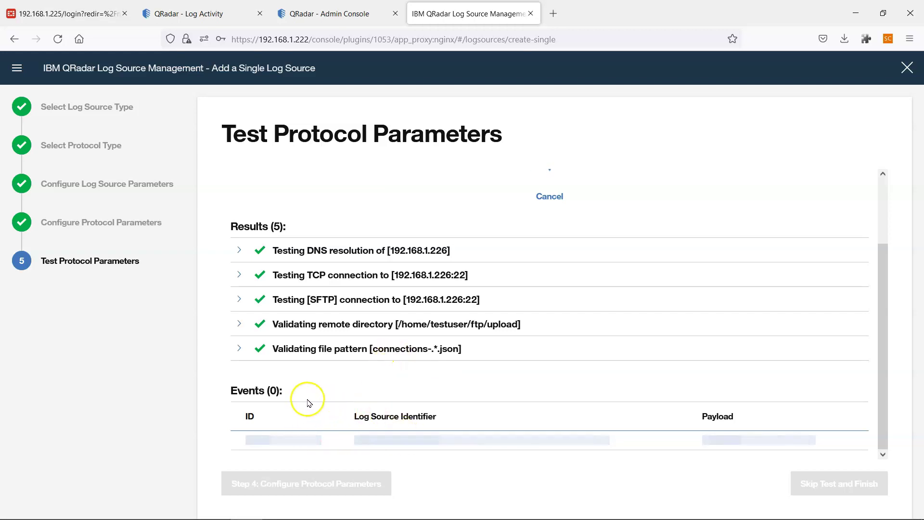
scroll(339, 438, down, 2)
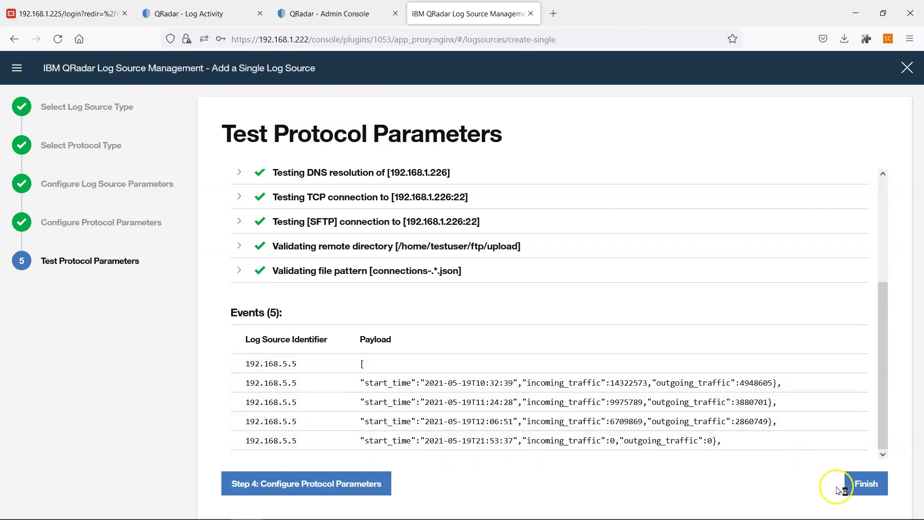
click(865, 485)
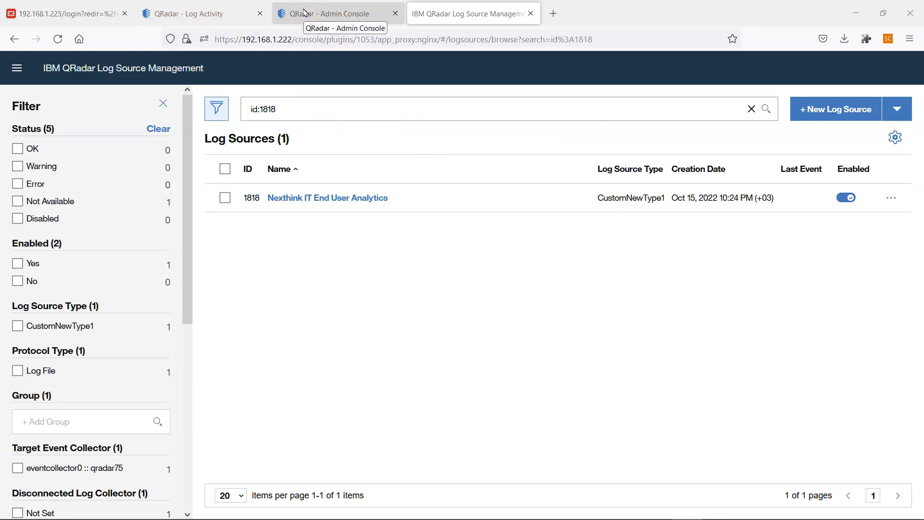
Confirm log source 1818, Nexthink IT End User Analytics, is pending in Admin Console, then deploy changes.
click(303, 12)
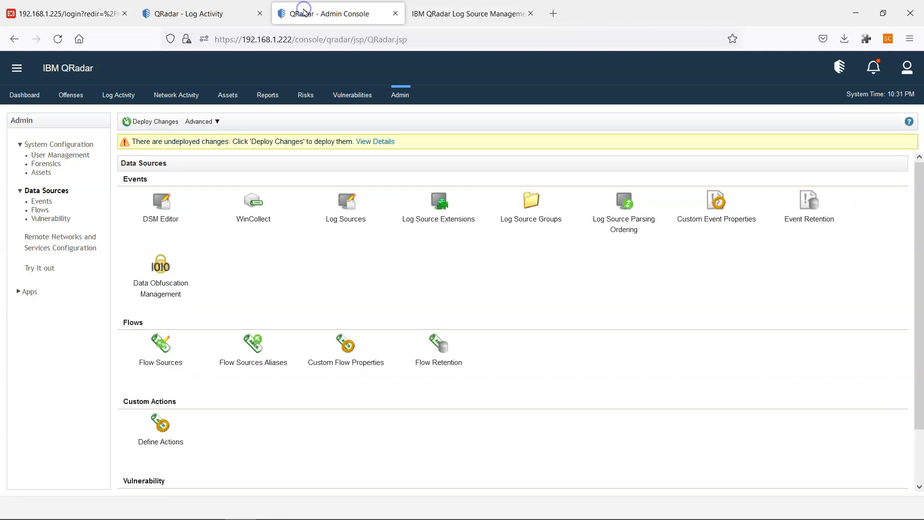
click(374, 142)
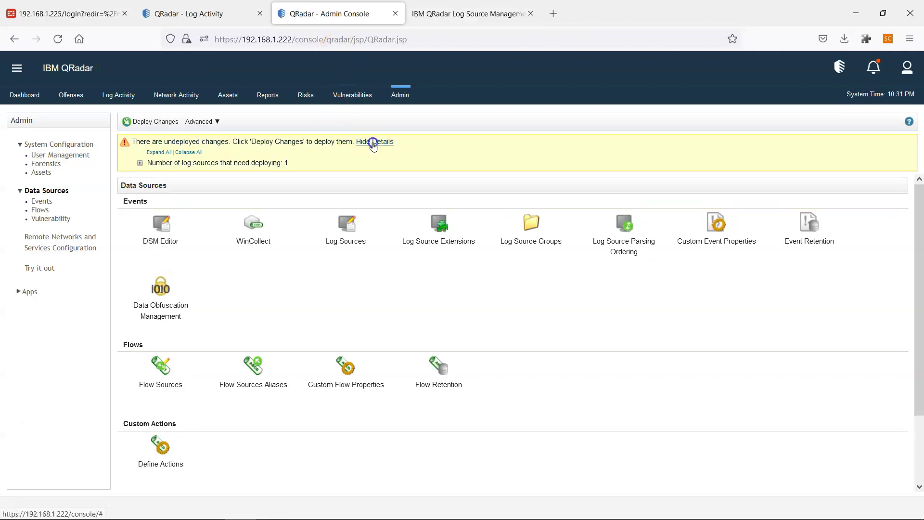
click(140, 163)
drag(288, 181, 148, 186)
click(285, 176)
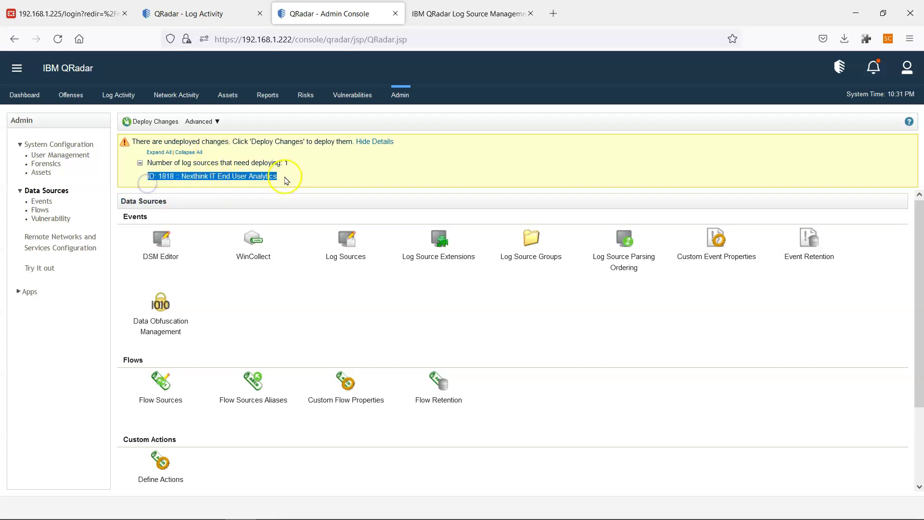
click(158, 123)
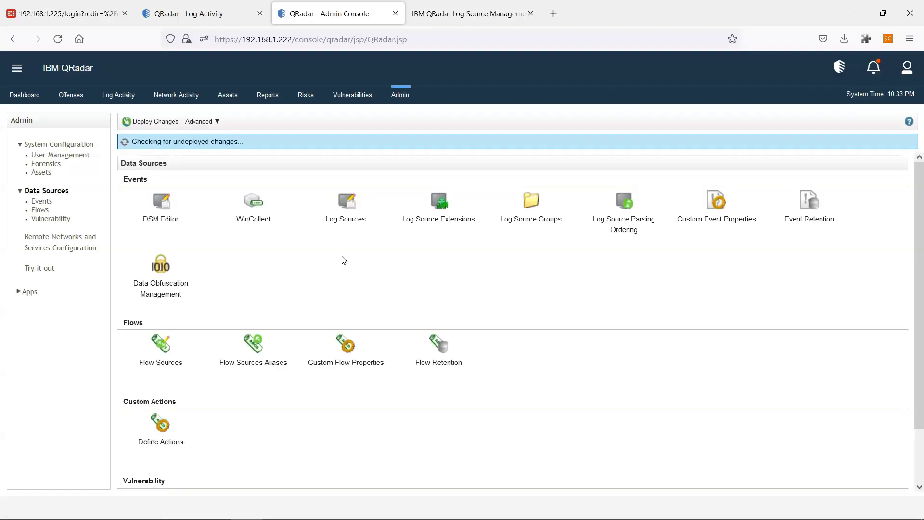
click(322, 255)
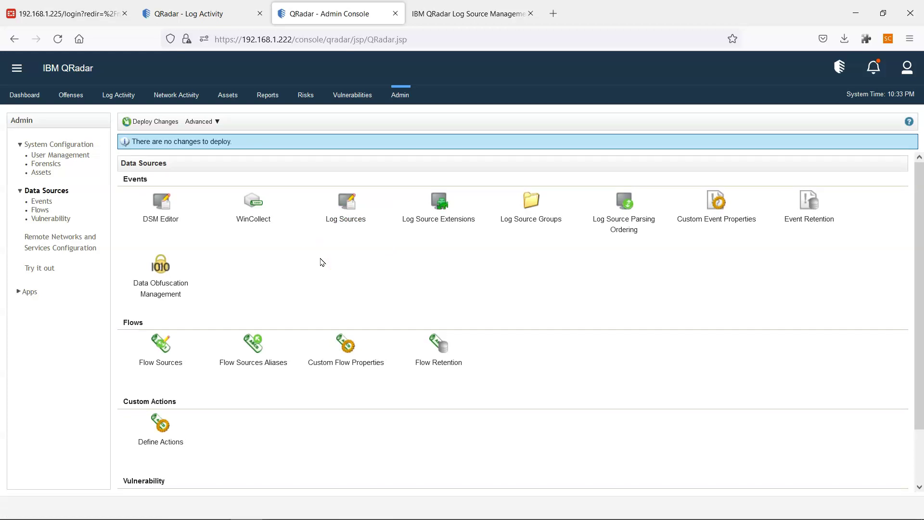
click(225, 182)
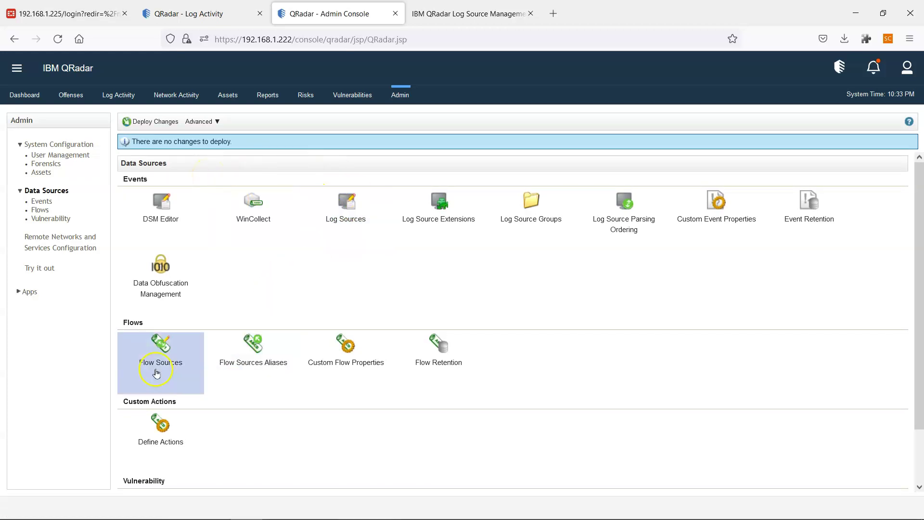
click(208, 284)
click(164, 201)
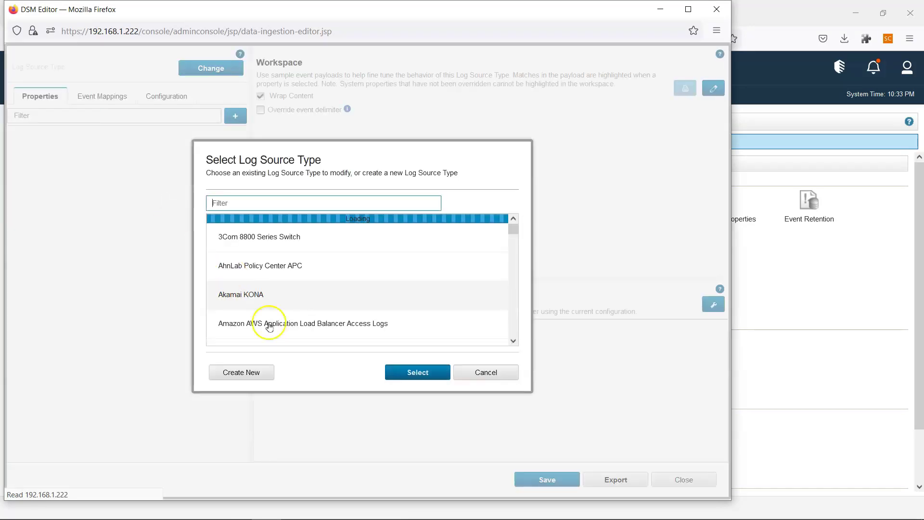
click(250, 372)
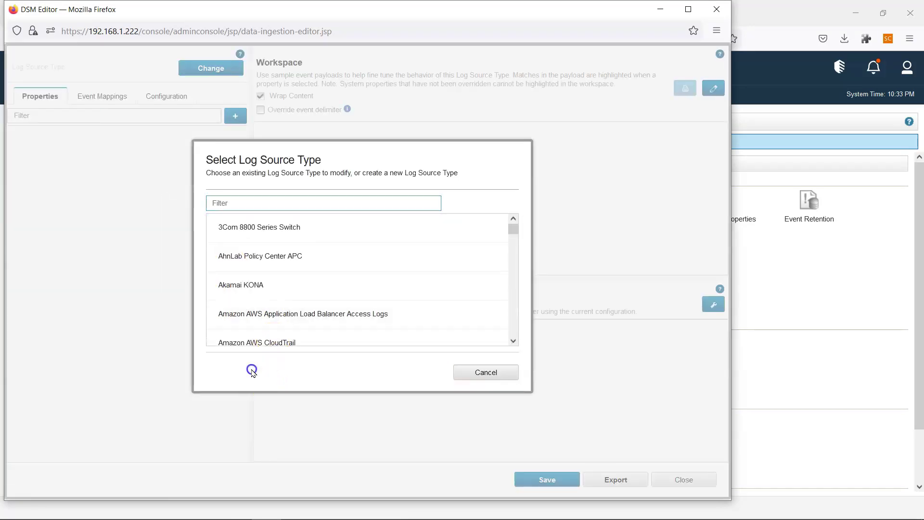
click(485, 373)
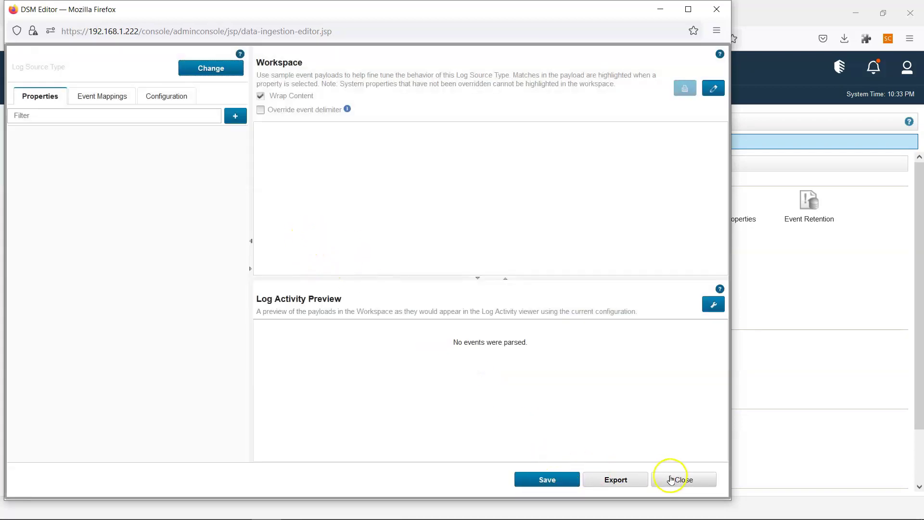
click(685, 479)
click(166, 216)
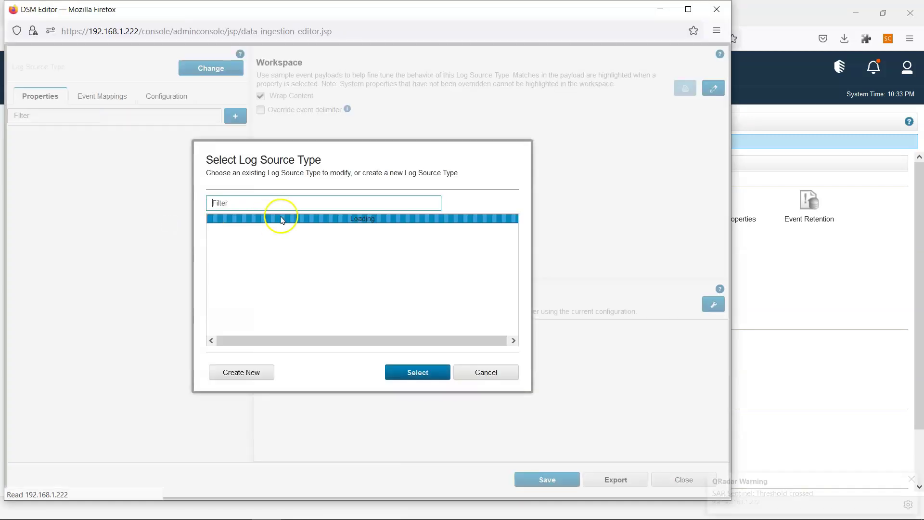
click(278, 203)
text(custom)
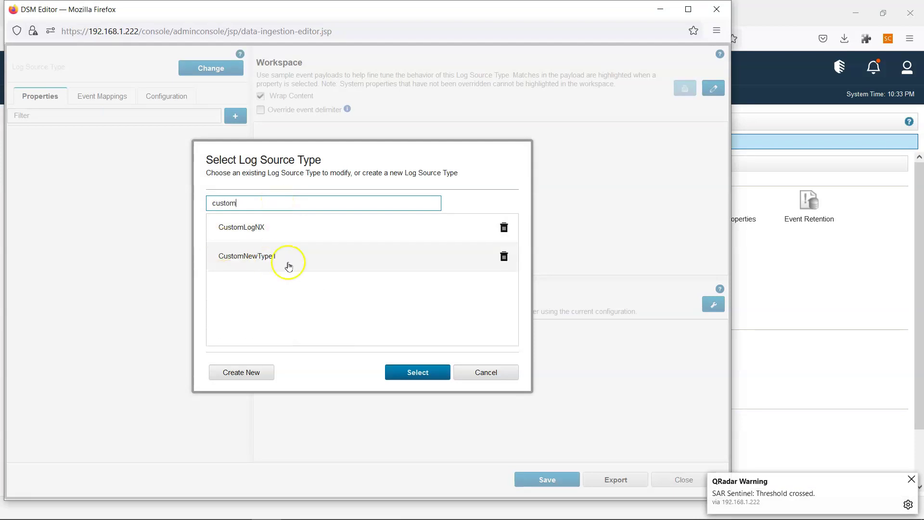
click(491, 381)
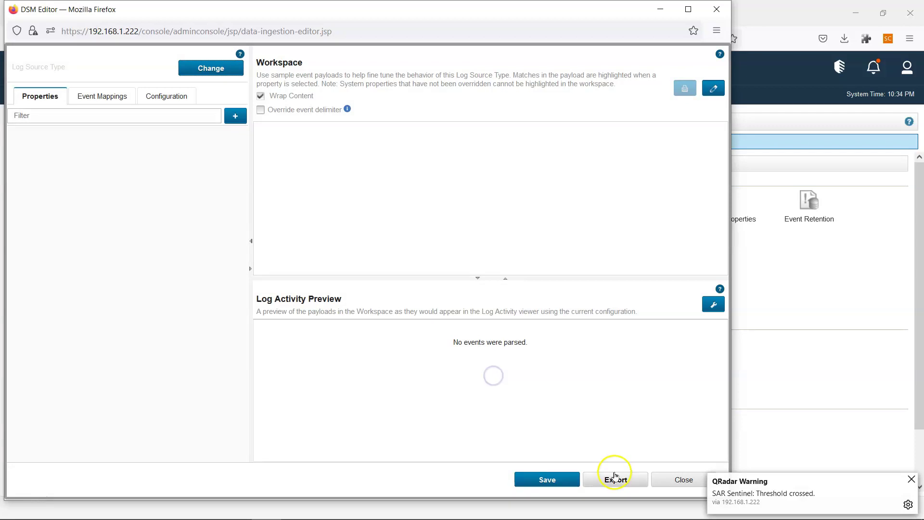
click(668, 479)
click(343, 205)
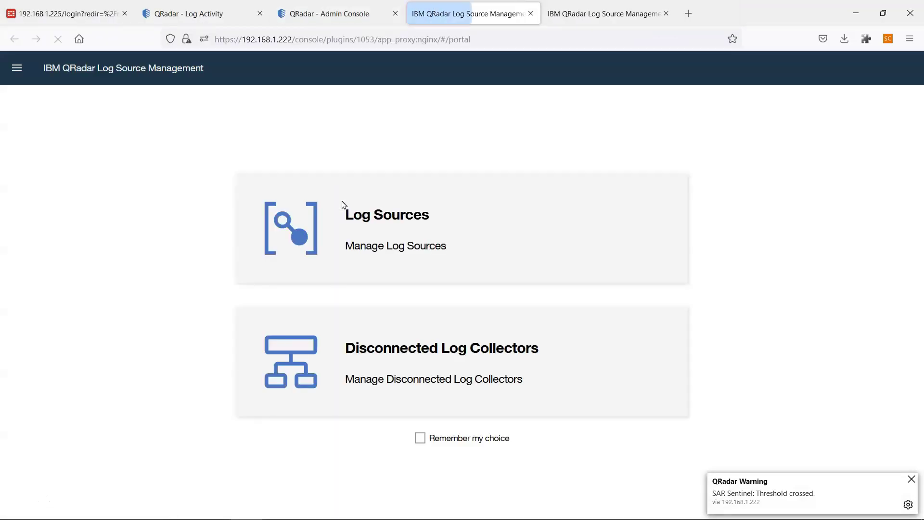
Start a new single log source with the CustomNewType1 log source type.
click(392, 230)
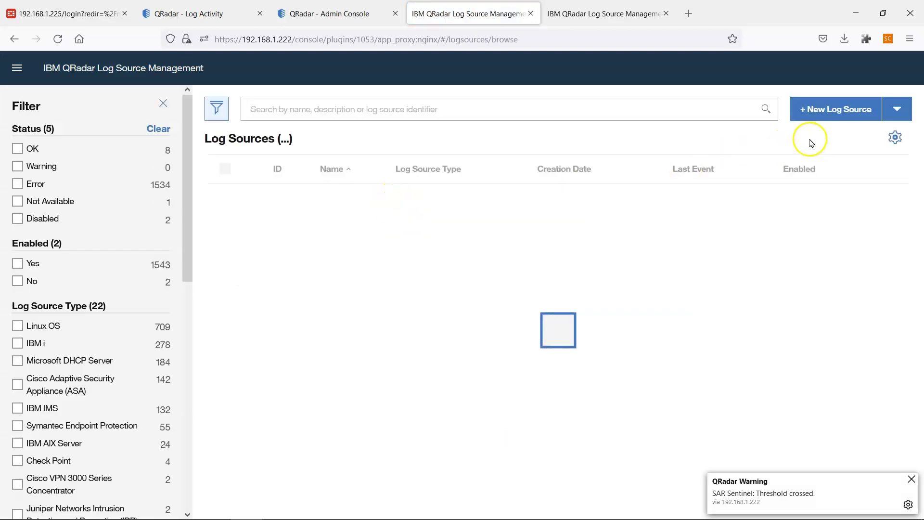
click(841, 112)
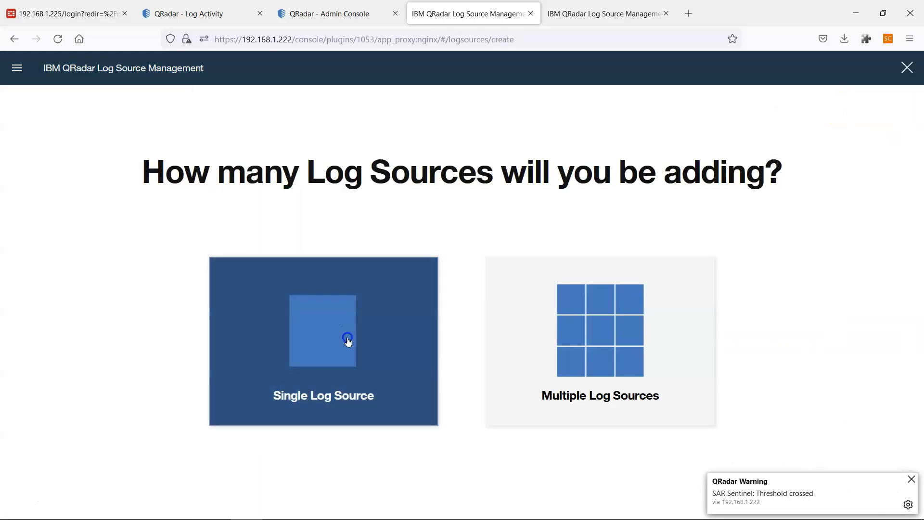
click(346, 342)
click(273, 182)
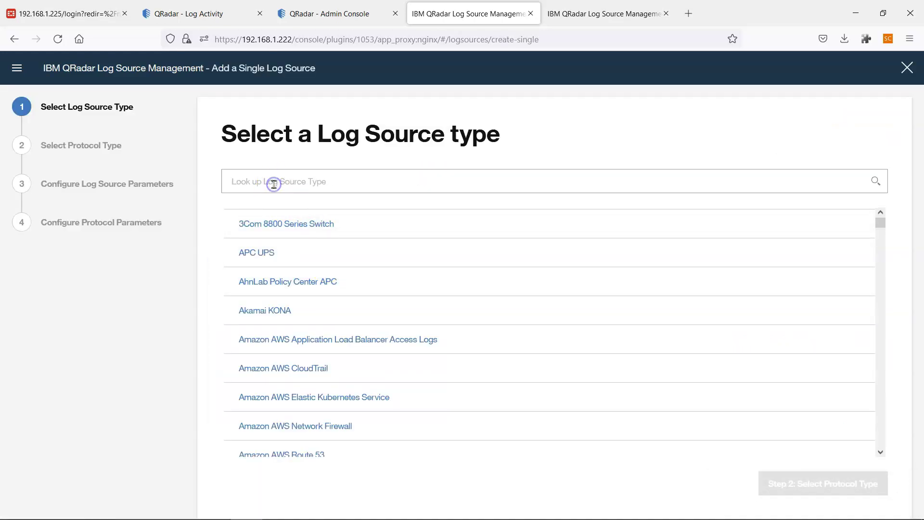
text(id:1818)
drag(274, 182, 171, 182)
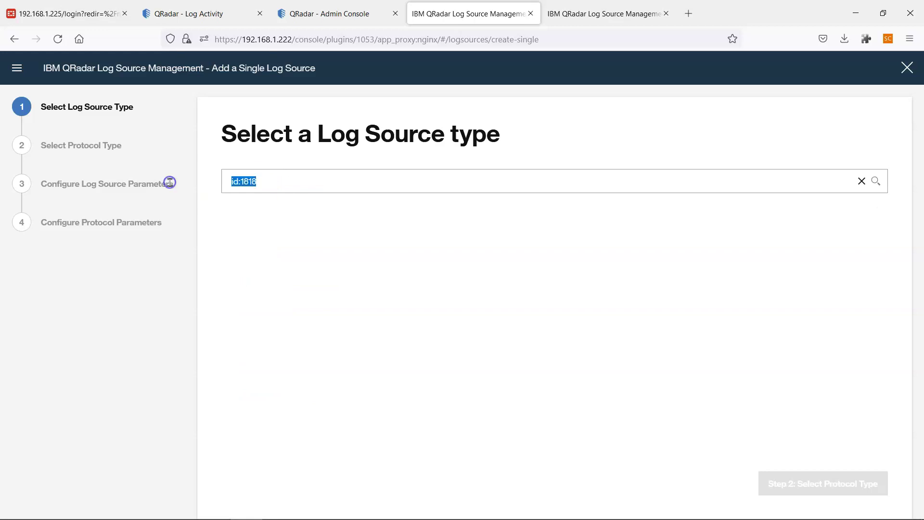
text(custom)
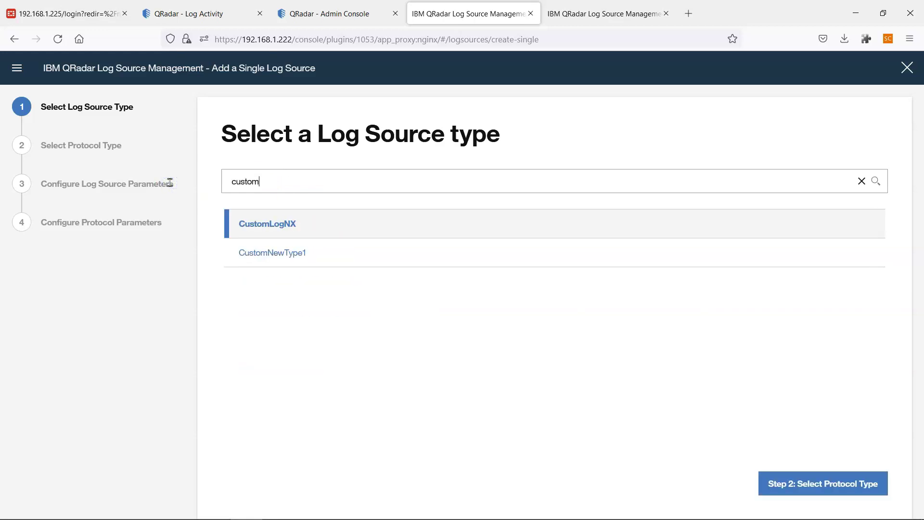
click(274, 242)
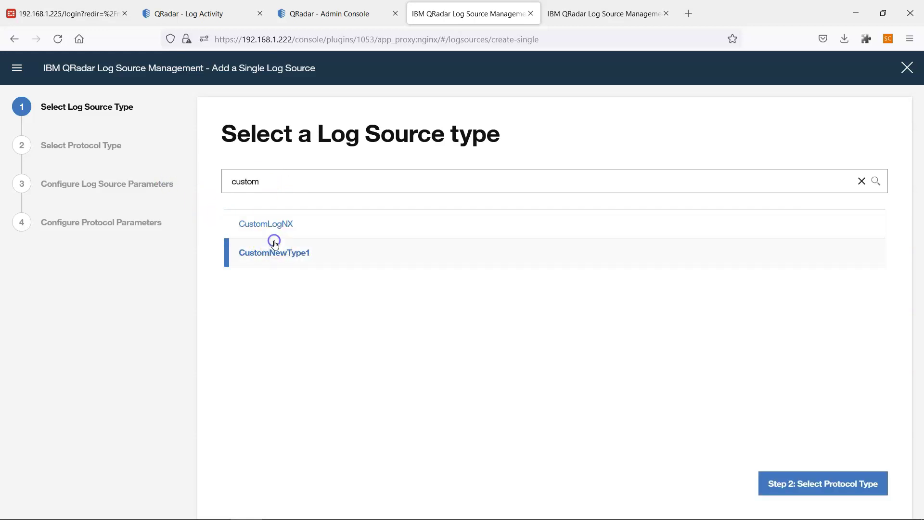
click(809, 484)
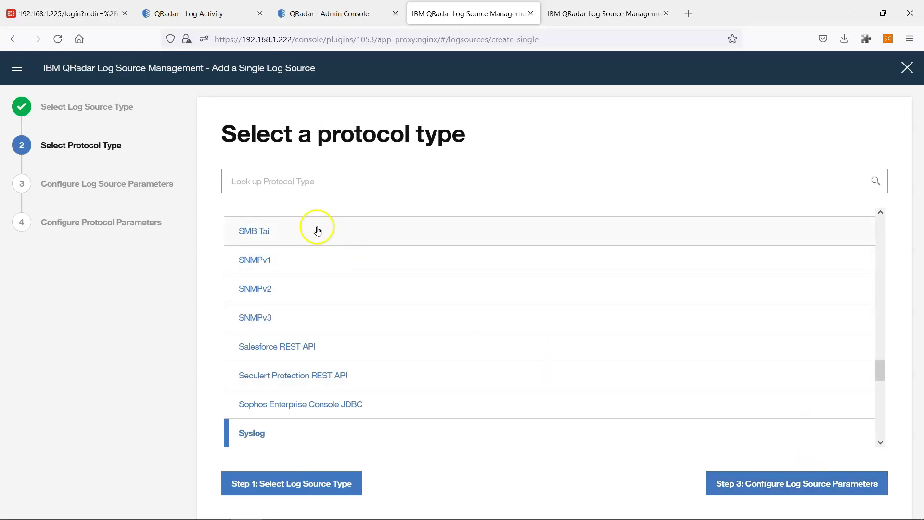
Choose the Log File protocol, enter the log source name, and toggle event coalescing.
text(log fi)
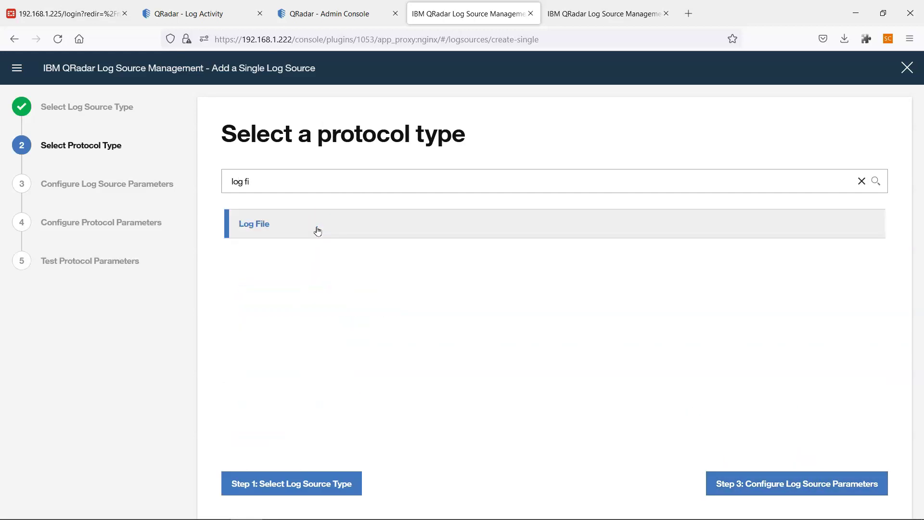
click(317, 230)
click(829, 483)
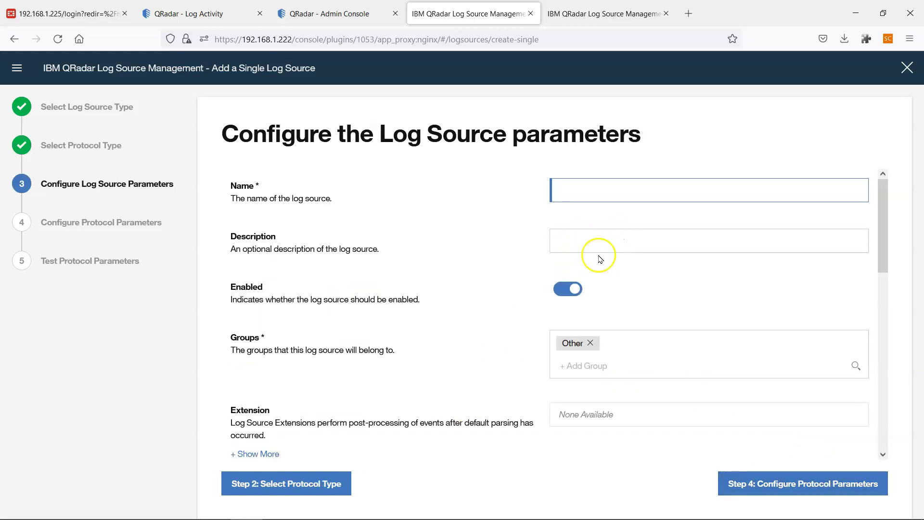
text(engel)
scroll(586, 346, down, 5)
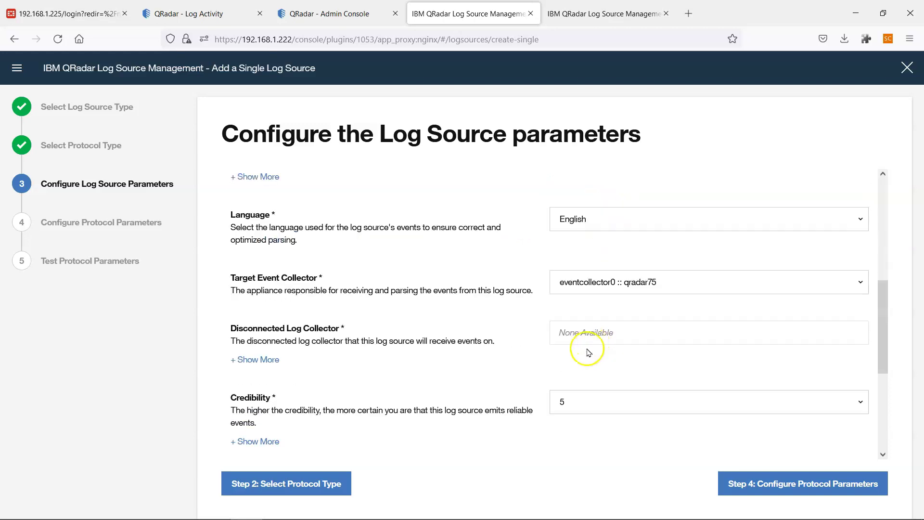
scroll(616, 359, down, 1)
scroll(616, 358, down, 3)
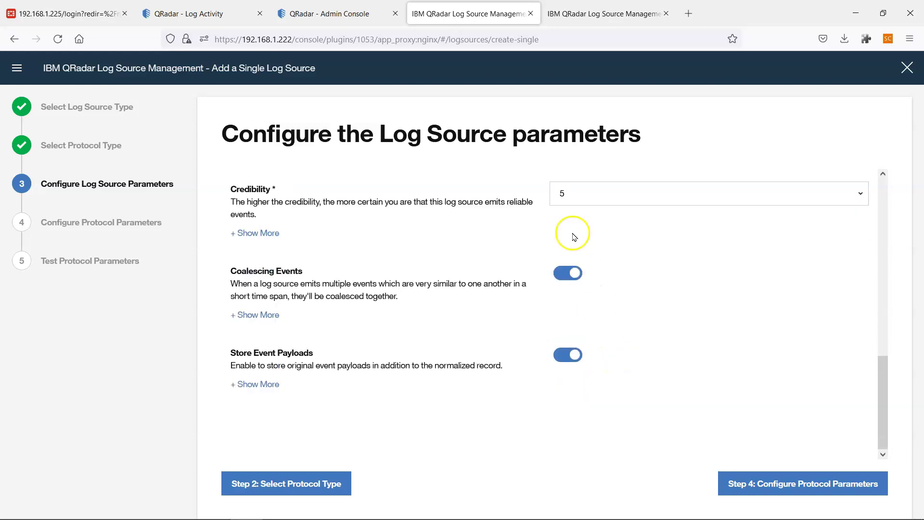
click(572, 278)
Enter log source identifier 'erwer' and keep SFTP as the service type.
click(794, 484)
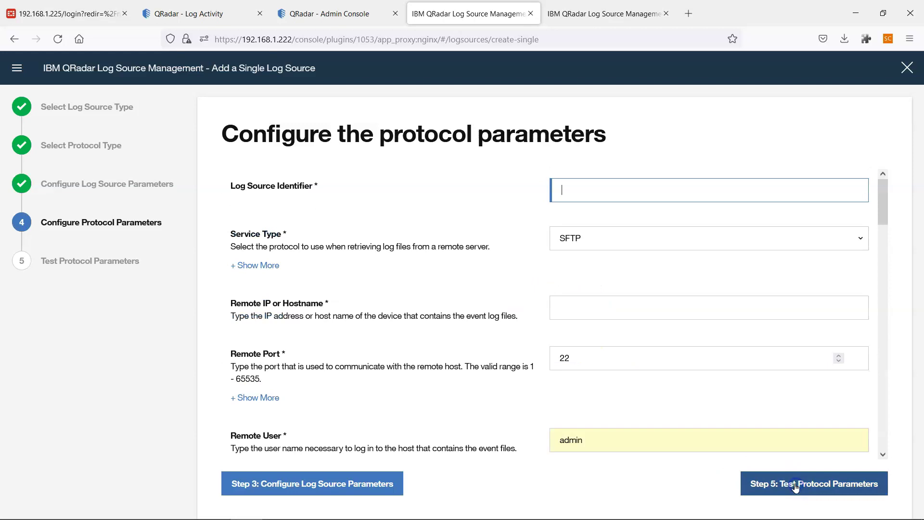
click(596, 193)
text(erwer)
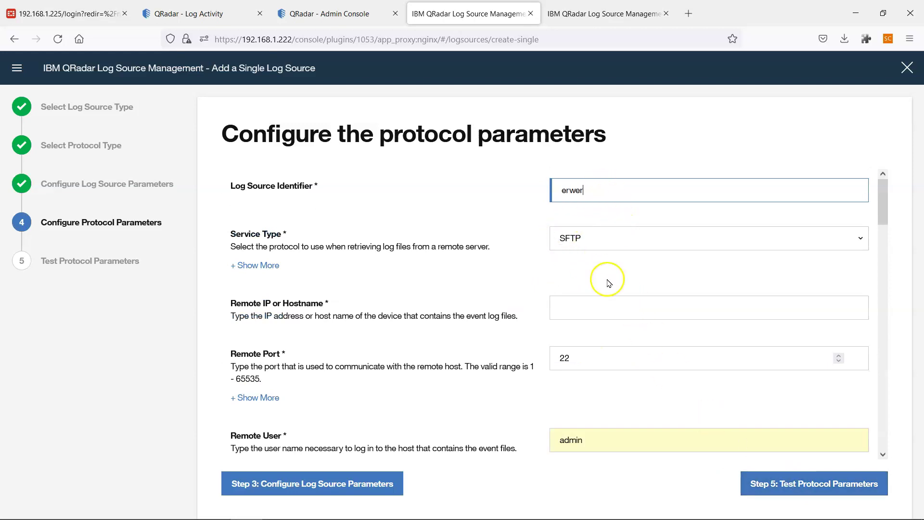
click(581, 248)
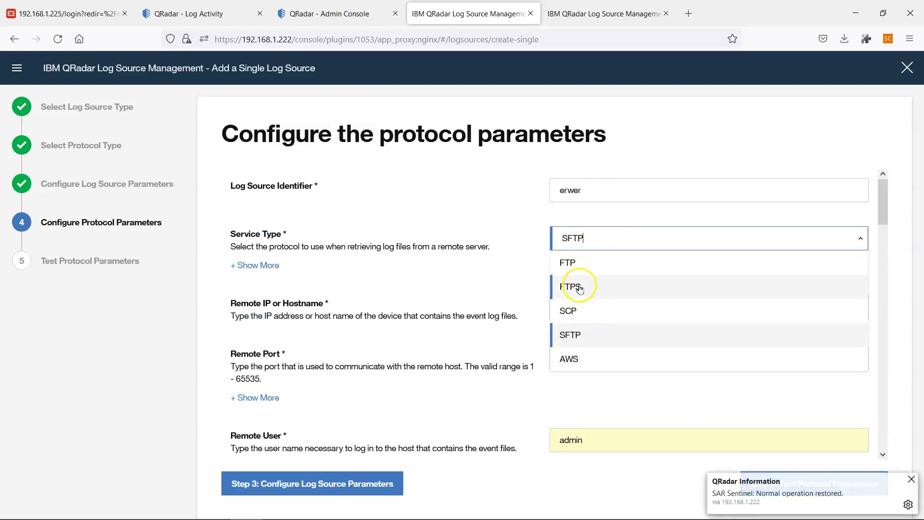
click(529, 332)
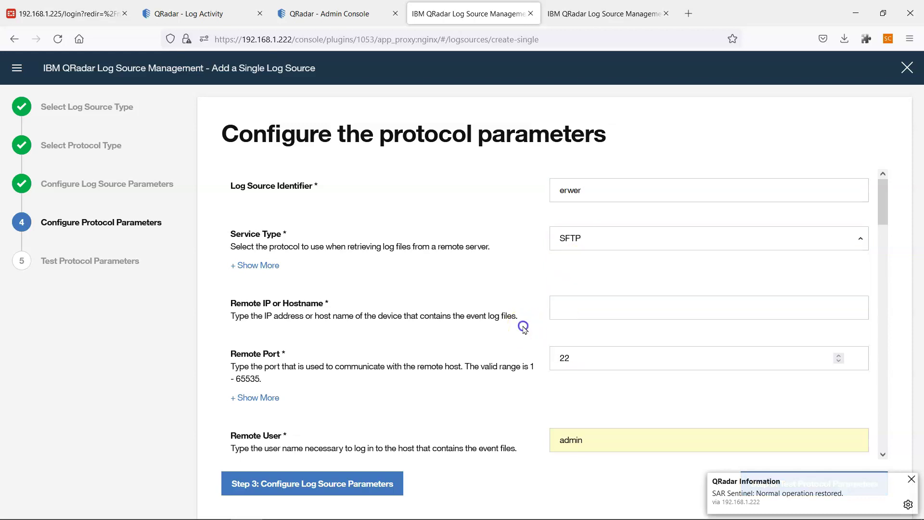
scroll(577, 346, down, 5)
scroll(637, 322, down, 5)
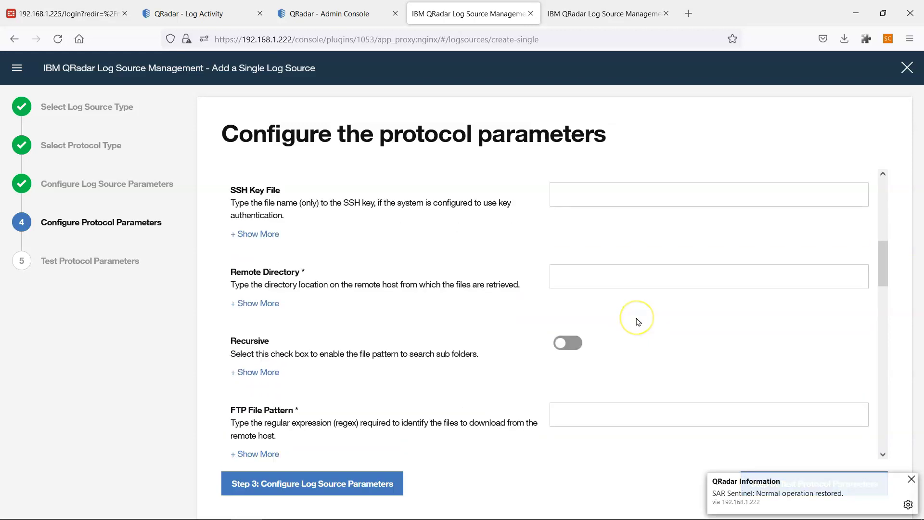
scroll(628, 346, down, 4)
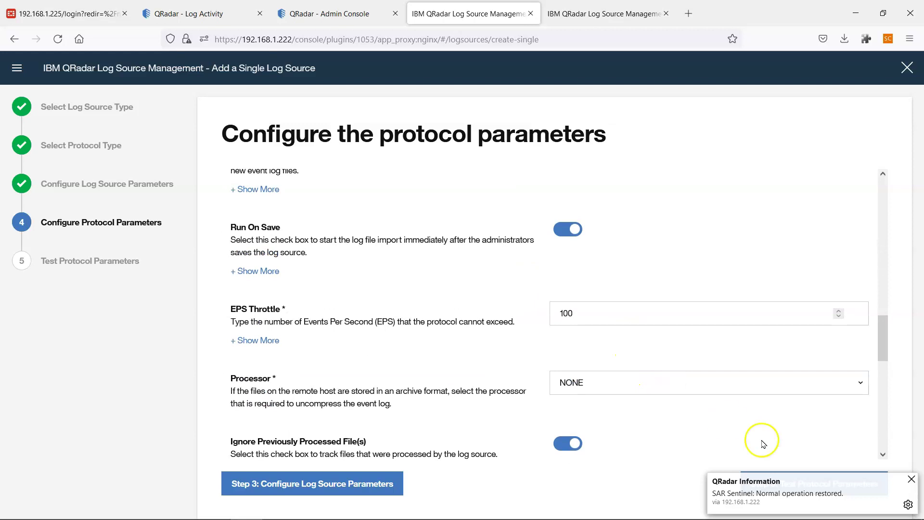
Return to the protocol type step with Log File still selected, reviewing the JDBC protocols.
click(331, 483)
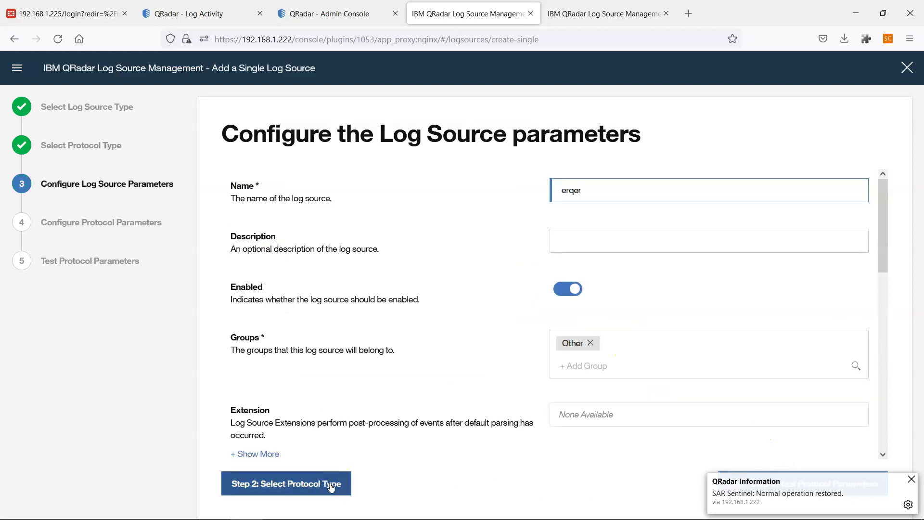
click(325, 482)
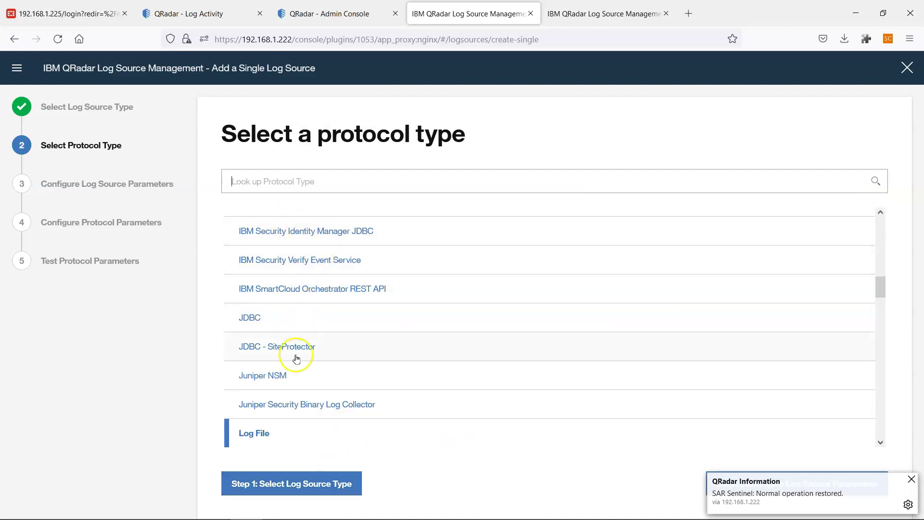
scroll(289, 361, down, 1)
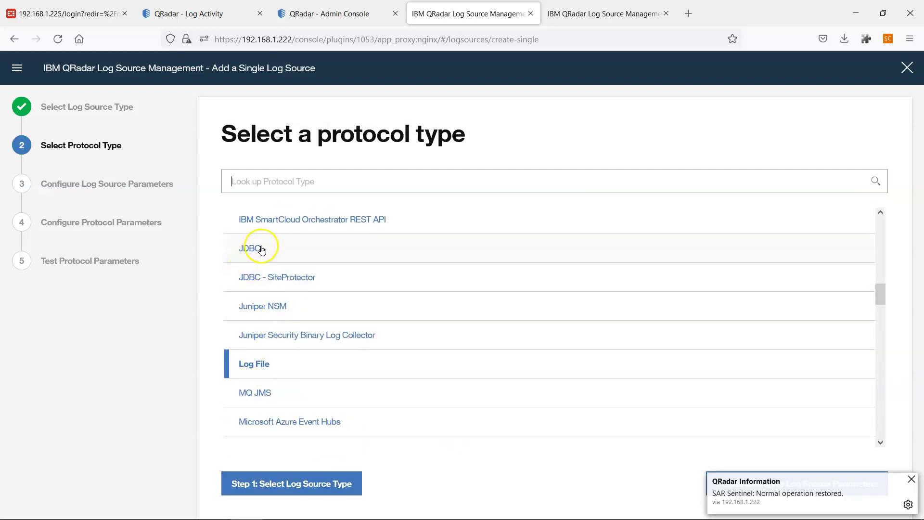
scroll(291, 270, up, 1)
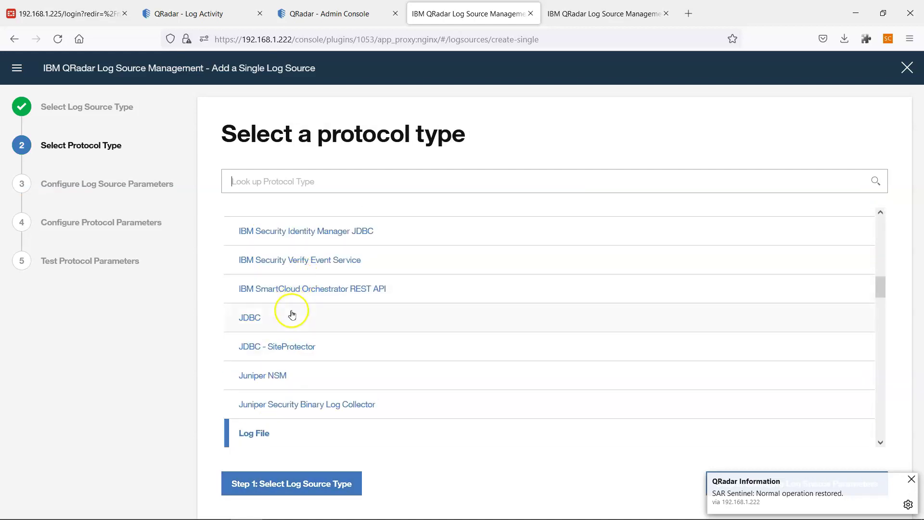
scroll(291, 317, down, 1)
mouse_move(674, 515)
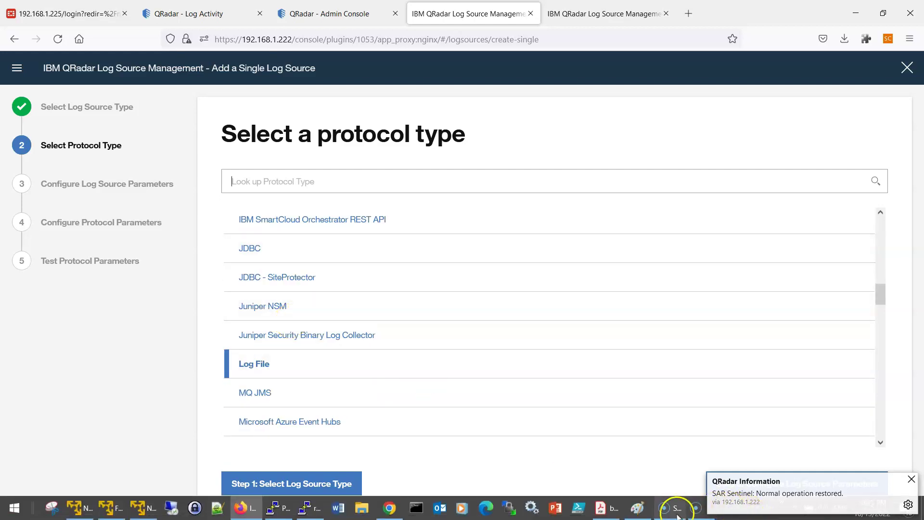
Search the DSM guide for 'jd' and step through the JDBC matches.
click(611, 507)
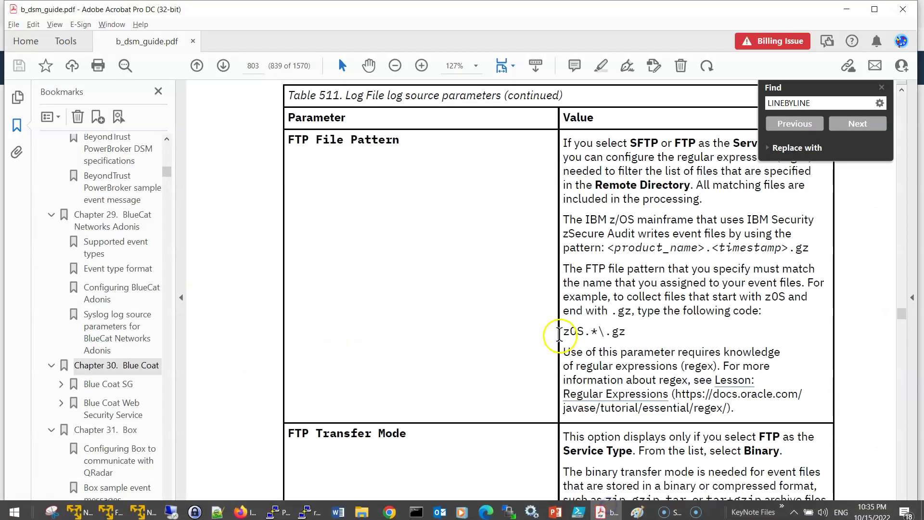
key(ctrl+f)
text(jdbc)
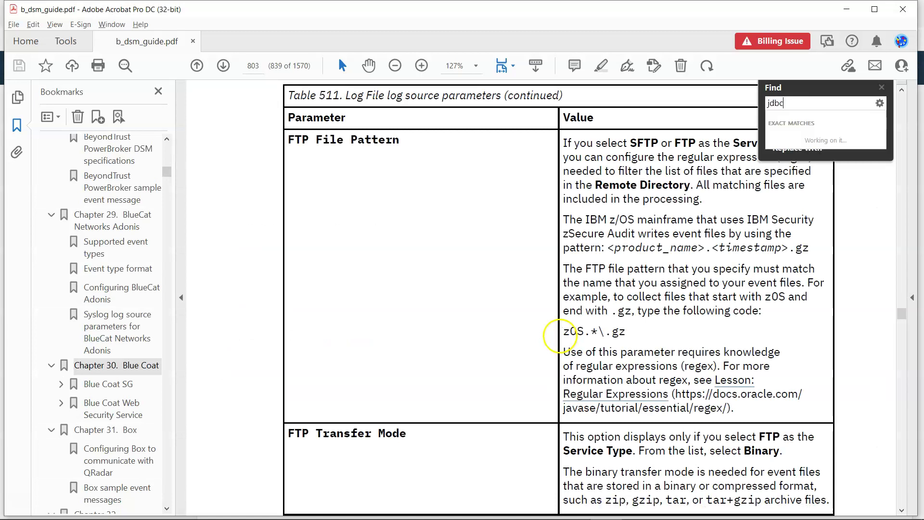
key(Return)
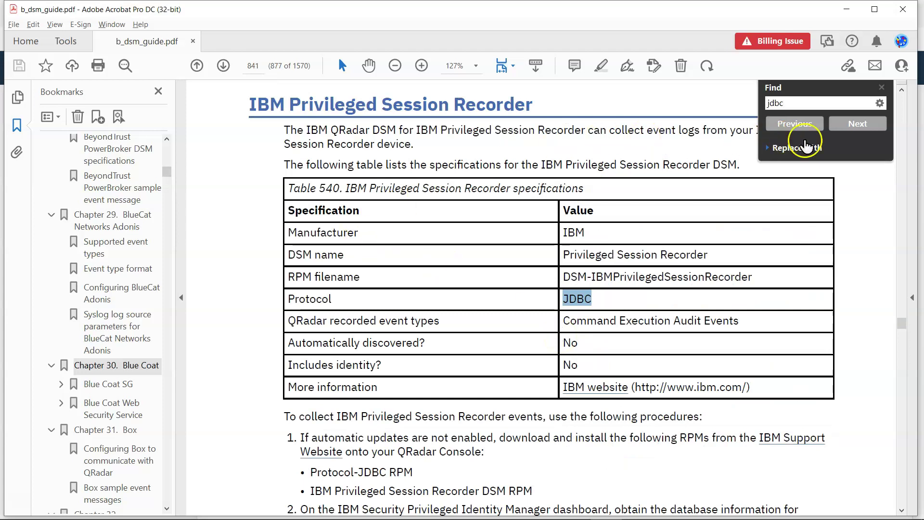
click(857, 125)
click(857, 124)
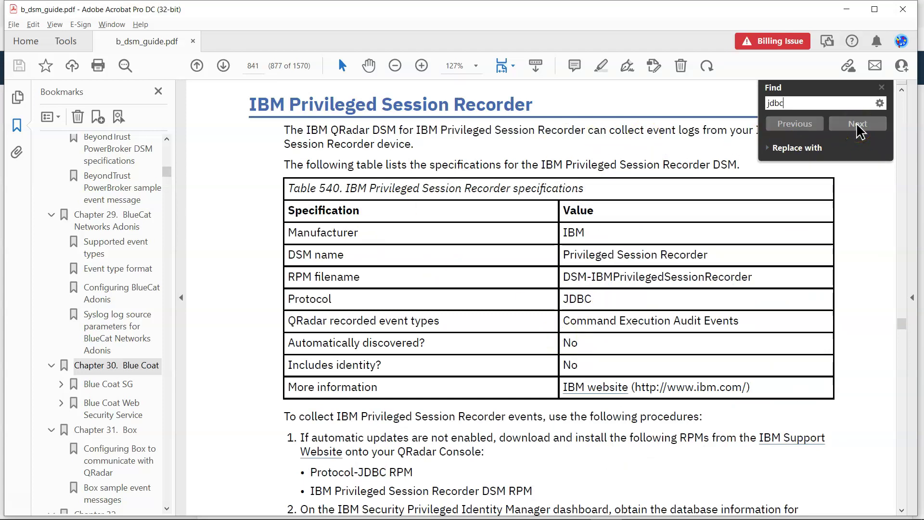
click(857, 125)
click(857, 125)
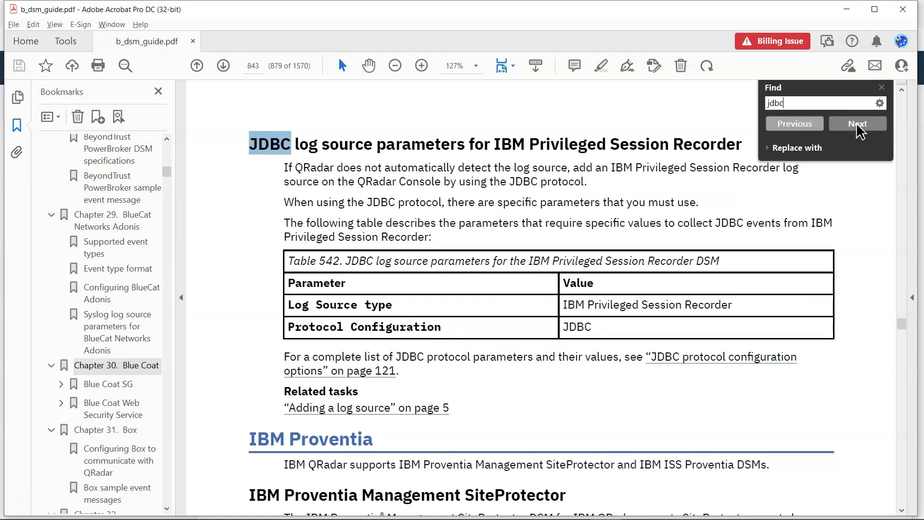
click(857, 125)
click(857, 125)
click(857, 125)
click(857, 125)
click(857, 125)
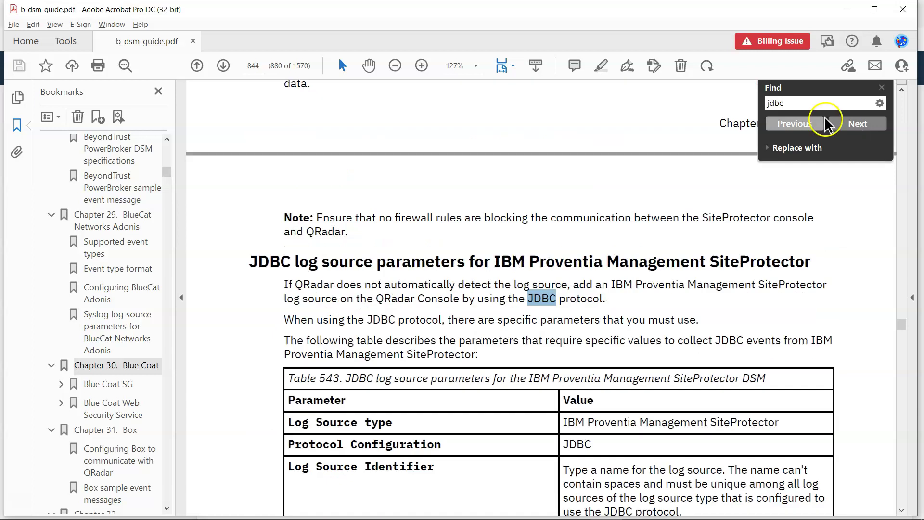
Search the guide for 'ora' and step through the Oracle matches.
double_click(775, 103)
drag(776, 103, 672, 105)
text(oracle)
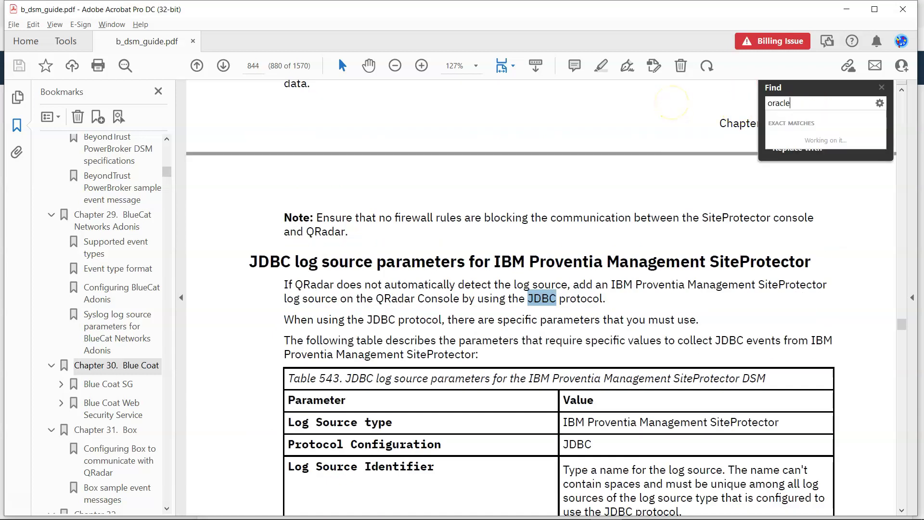
key(Return)
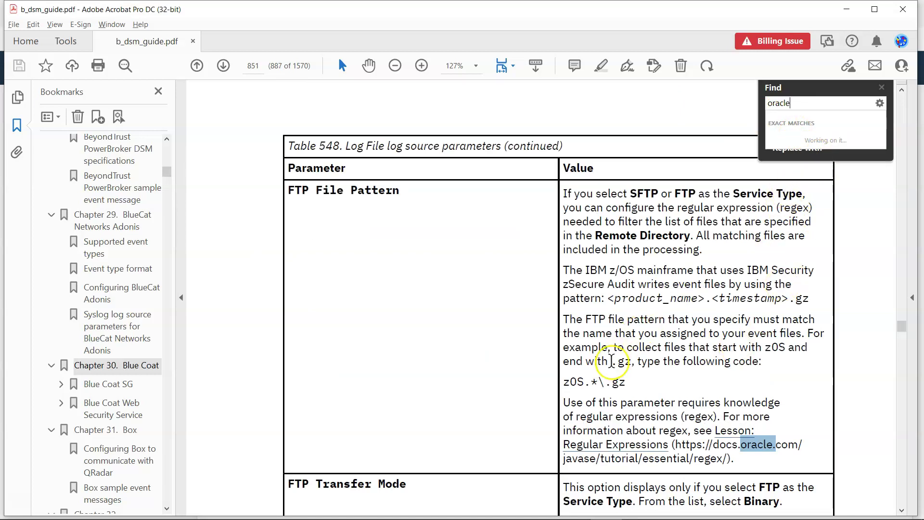
scroll(515, 318, up, 15)
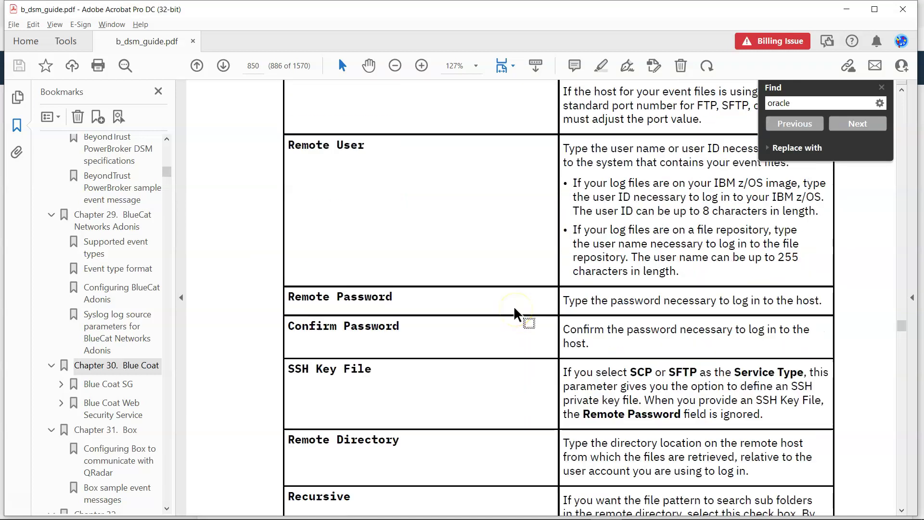
scroll(515, 310, up, 20)
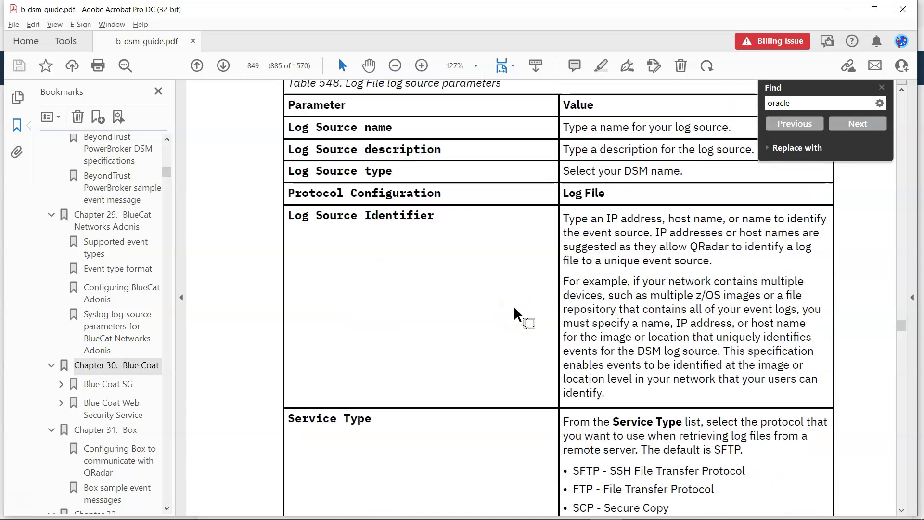
scroll(516, 313, down, 5)
click(862, 128)
click(857, 124)
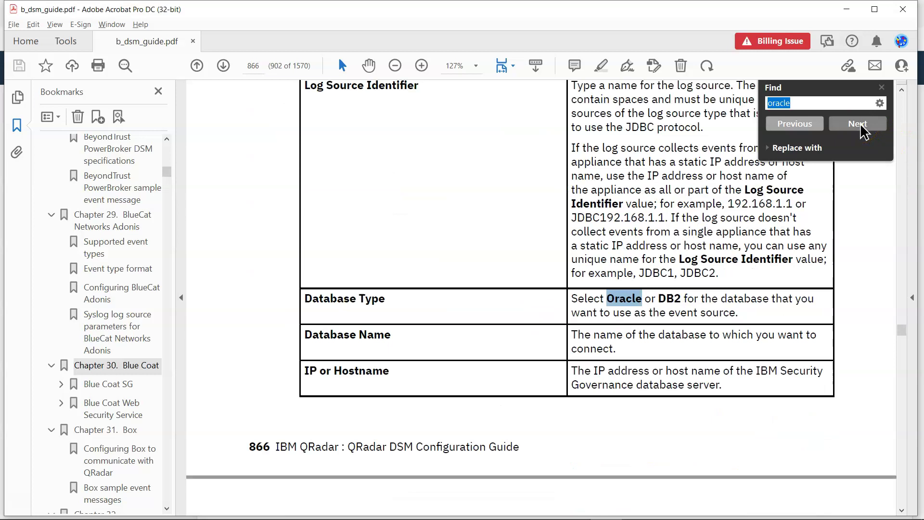
click(857, 124)
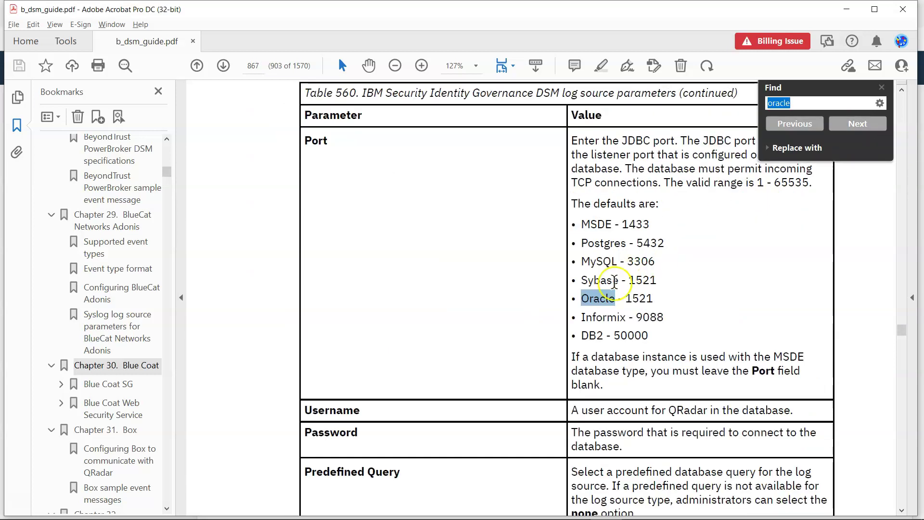
scroll(678, 264, up, 10)
scroll(599, 269, up, 3)
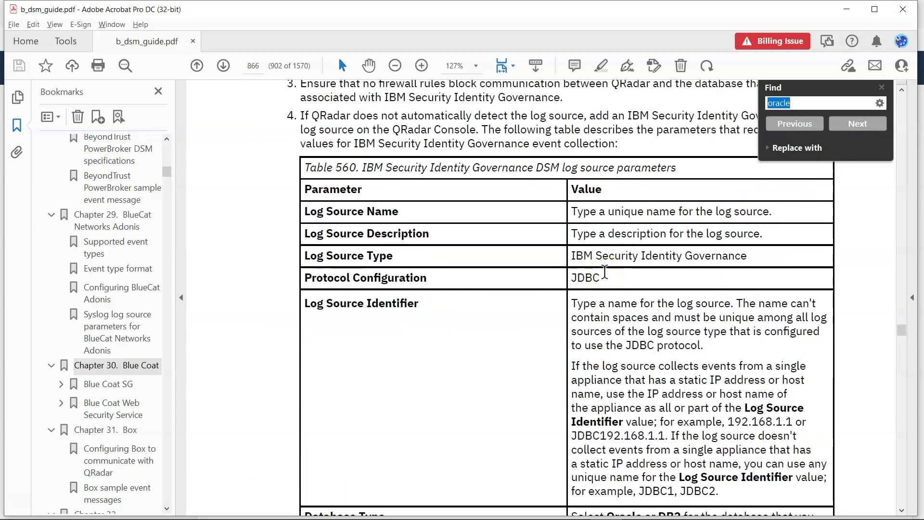
scroll(609, 294, down, 3)
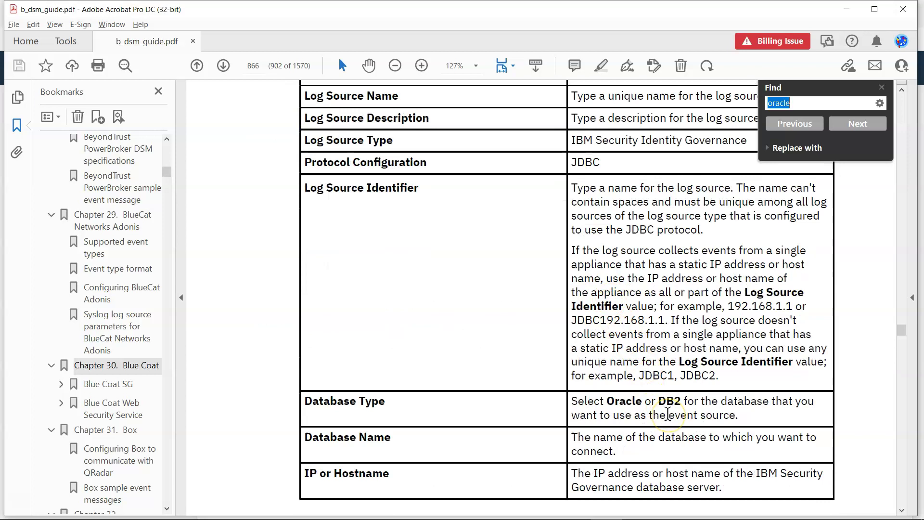
scroll(596, 202, up, 1)
Read the JDBC parameters in Table 560, including the Oracle or DB2 Database Type description.
double_click(584, 184)
scroll(579, 260, up, 3)
scroll(464, 258, up, 15)
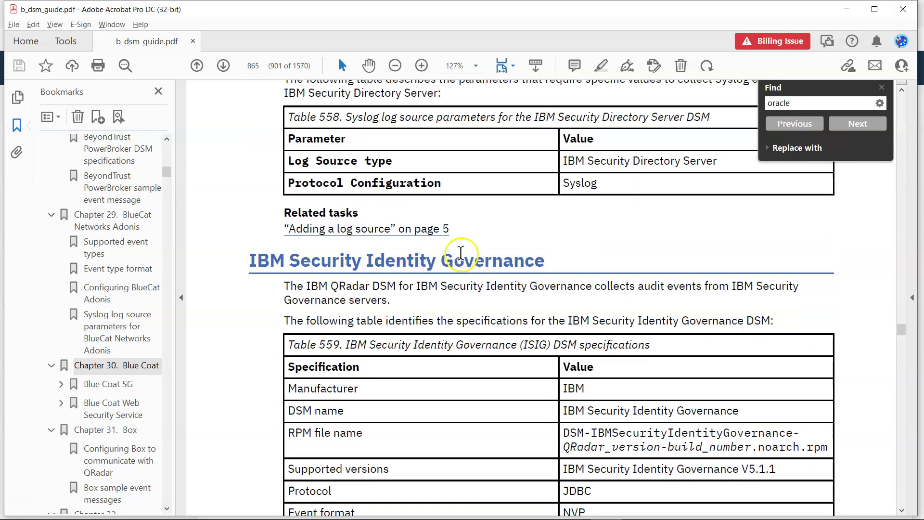
scroll(418, 293, down, 4)
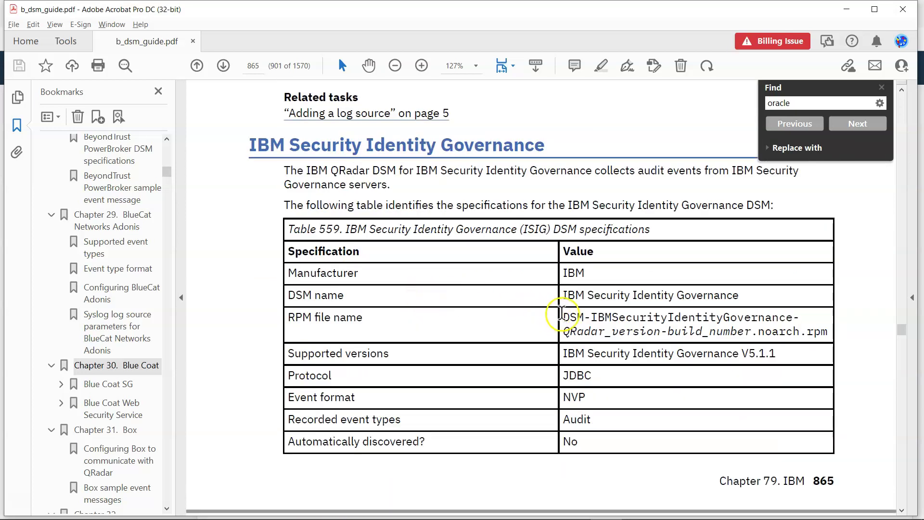
scroll(563, 313, down, 14)
scroll(598, 427, down, 14)
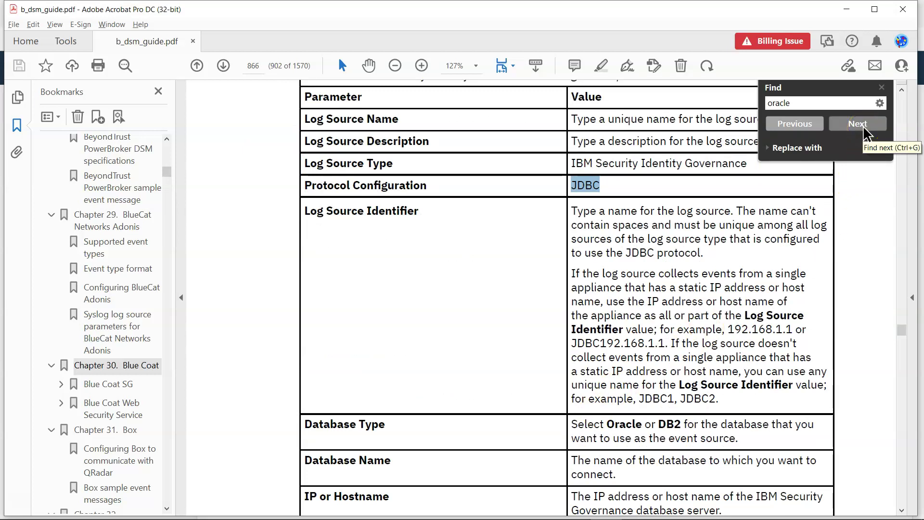
scroll(620, 399, down, 3)
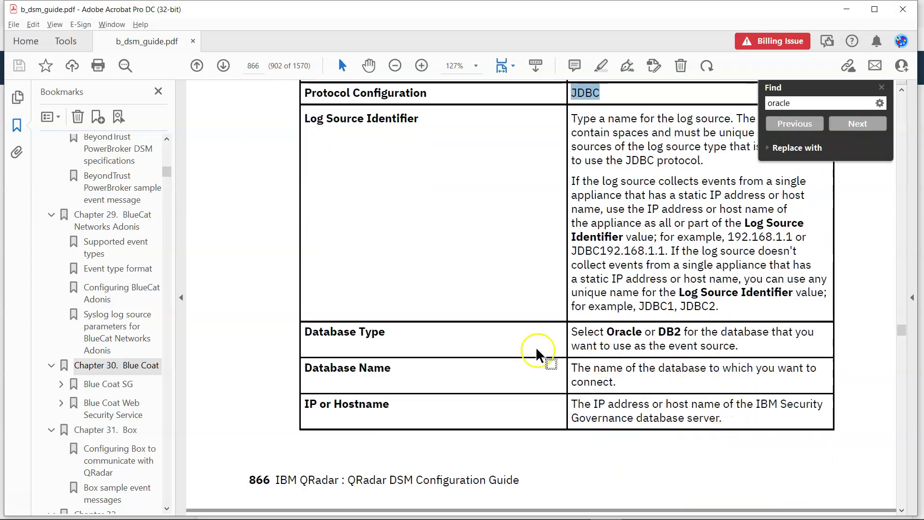
drag(571, 332, 726, 345)
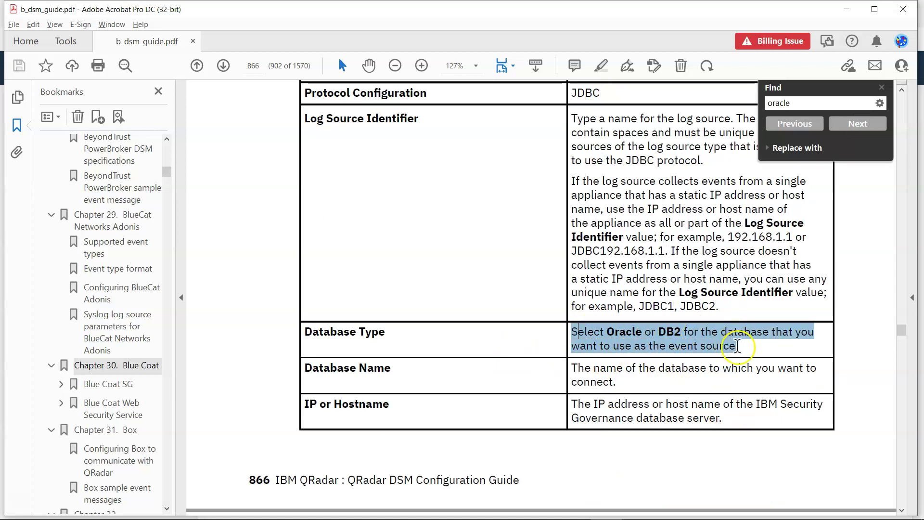
click(668, 331)
scroll(641, 295, up, 20)
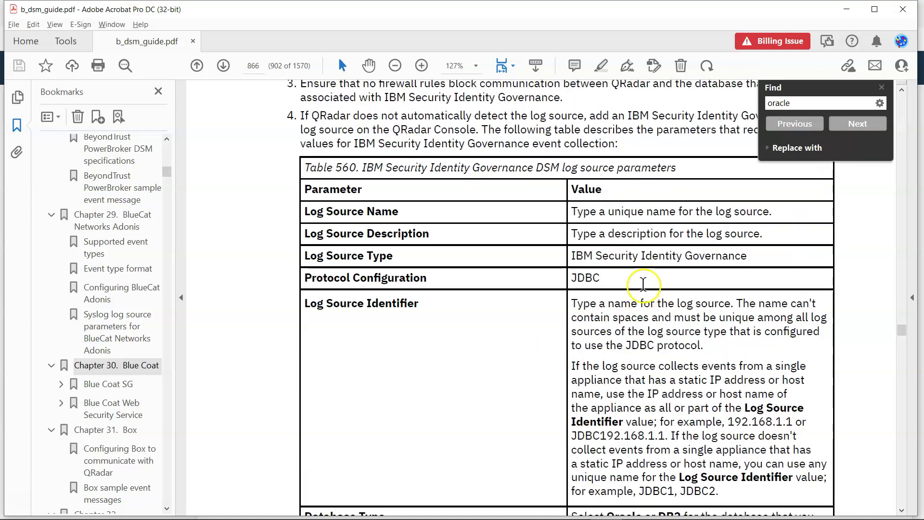
key(alt+Tab)
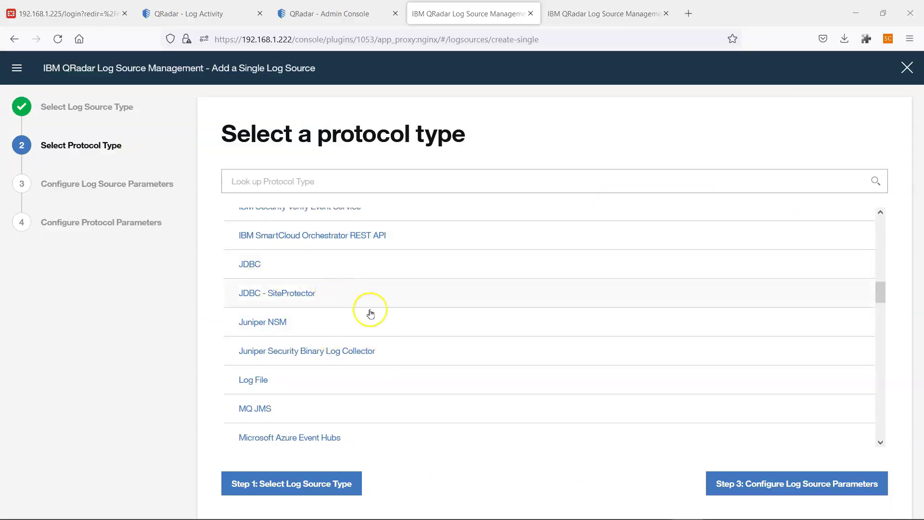
Abandon the wizard by closing the Log Source Management tab, then reopen the Log Sources list.
click(340, 485)
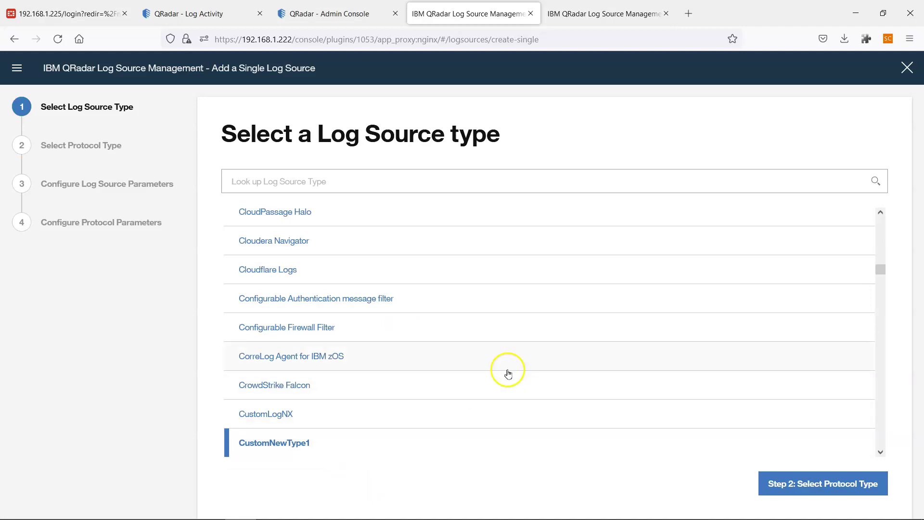
scroll(413, 322, up, 1)
scroll(413, 324, down, 1)
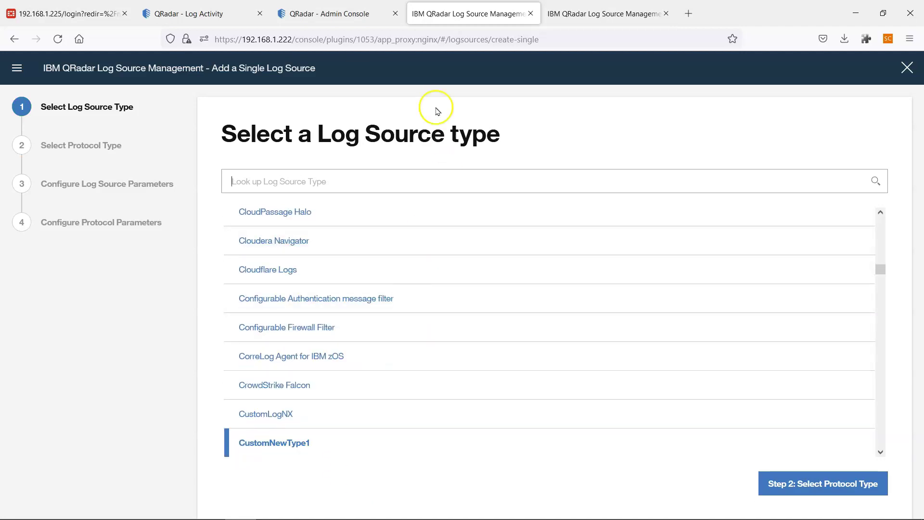
click(530, 13)
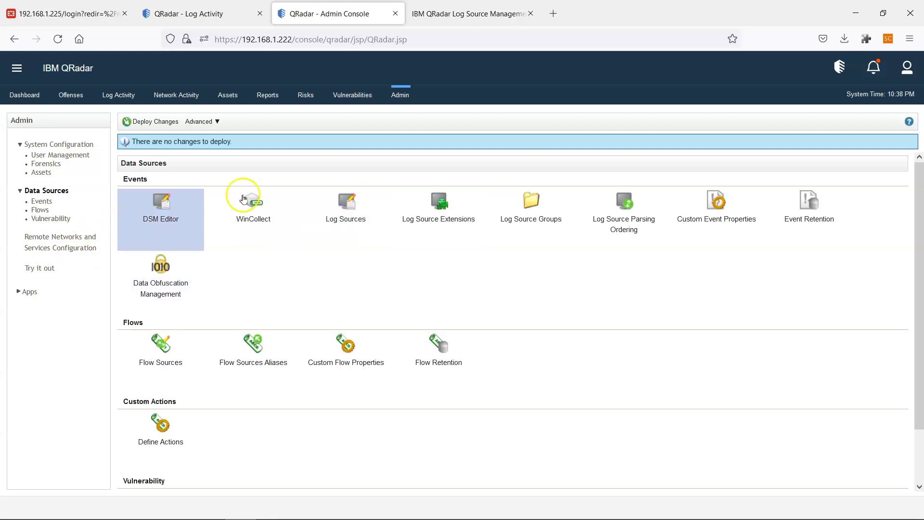
click(347, 225)
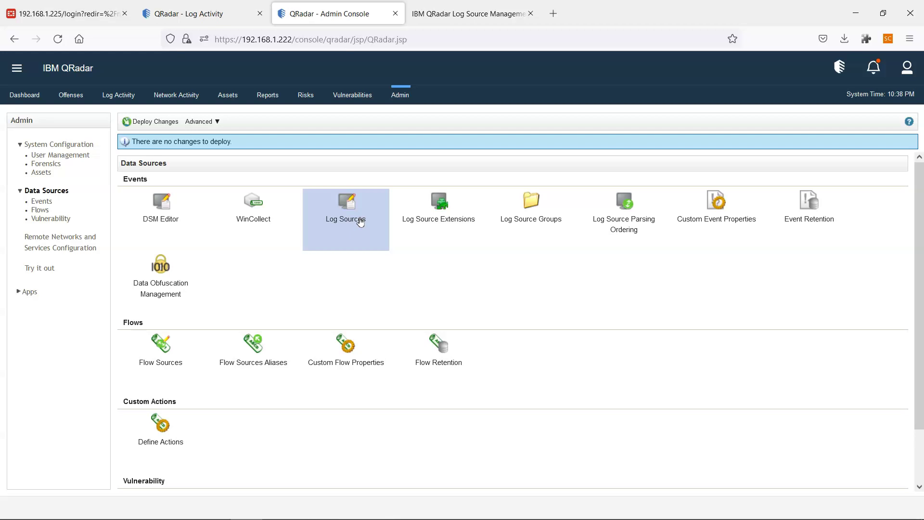
Leave the Admin Console's Data Sources page for the QRadar - Log Activity tab.
click(189, 234)
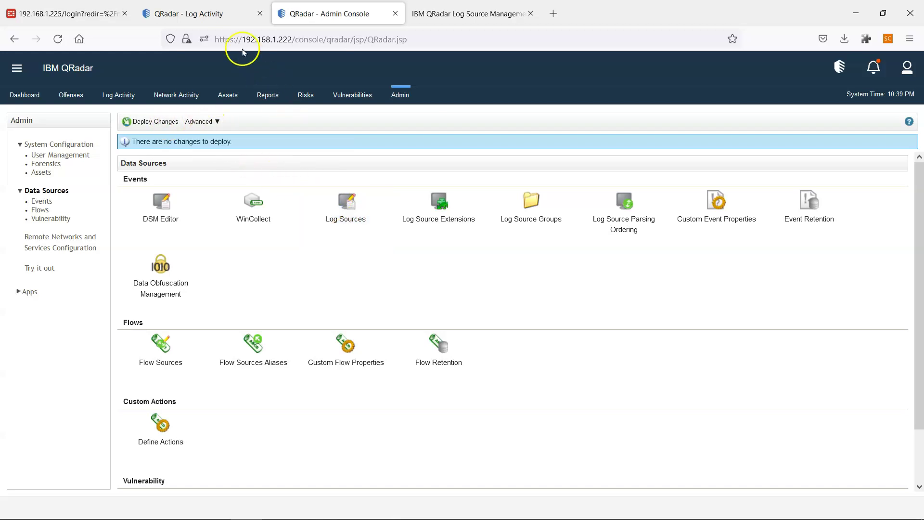
click(213, 10)
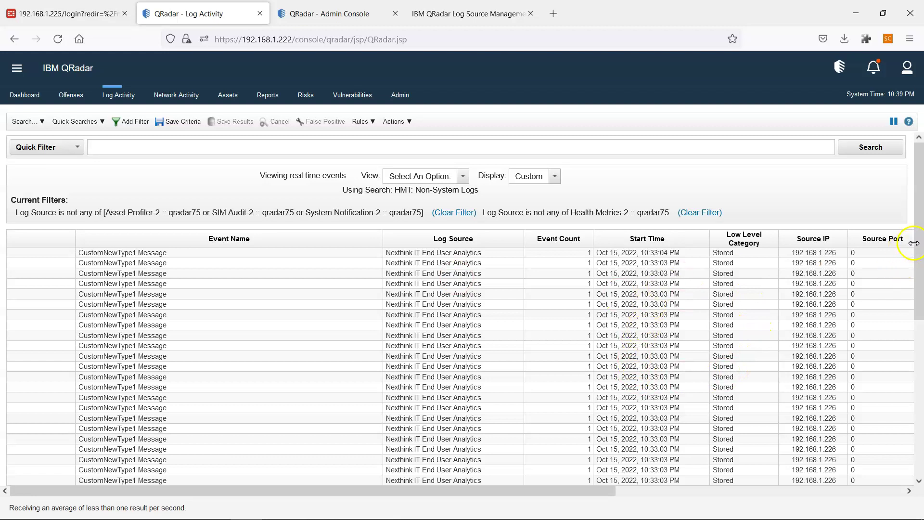
Review the Log Activity table's columns, then pause the real-time CustomNewType1 event feed.
scroll(920, 258, down, 1)
scroll(920, 259, down, 3)
scroll(920, 258, up, 5)
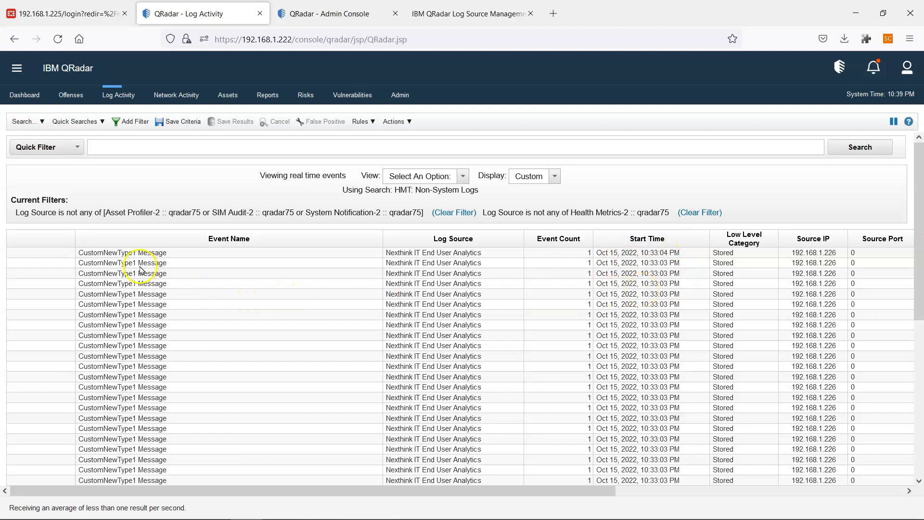
click(150, 257)
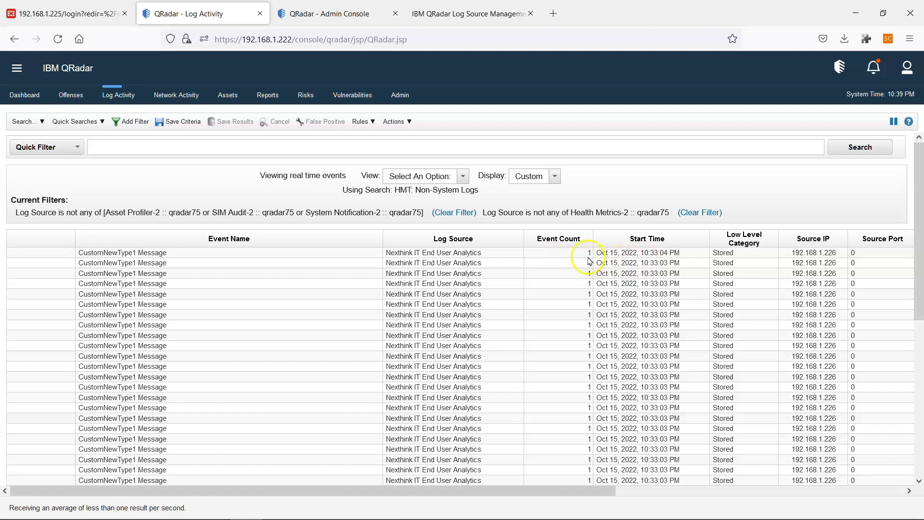
drag(588, 490, 876, 491)
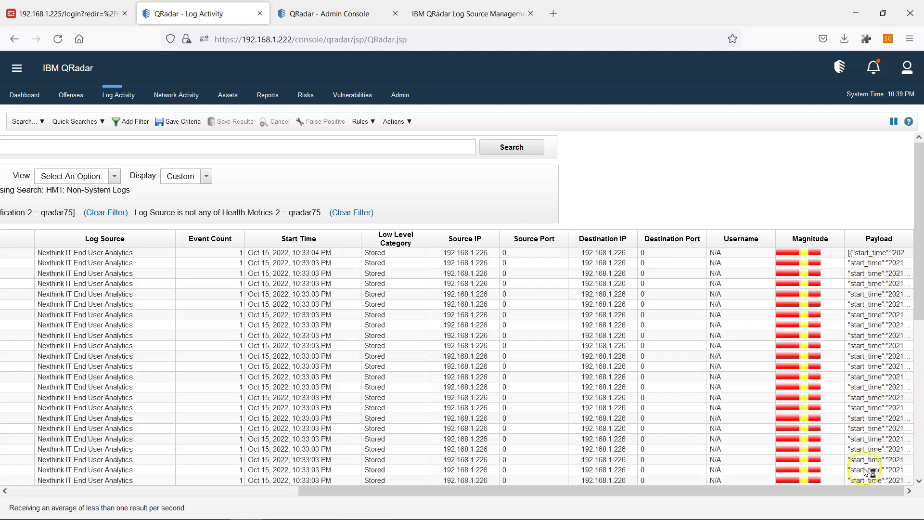
drag(866, 490, 515, 490)
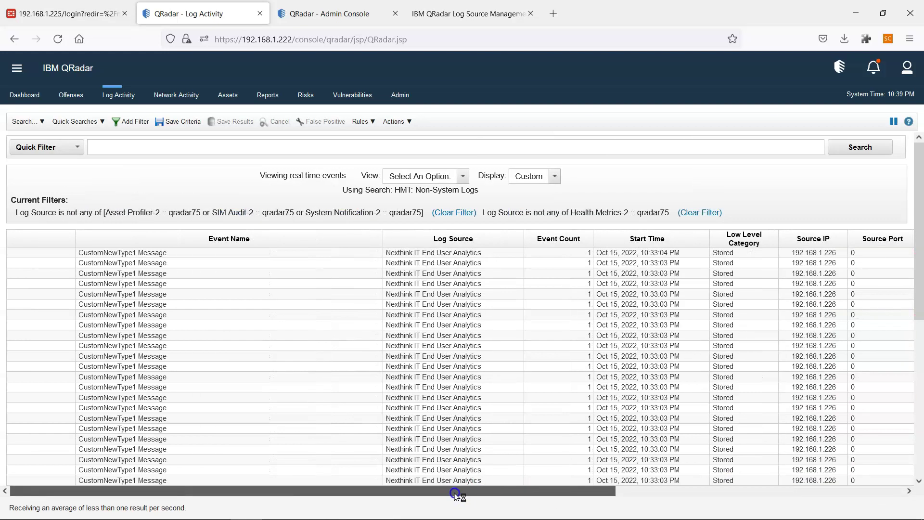
click(893, 122)
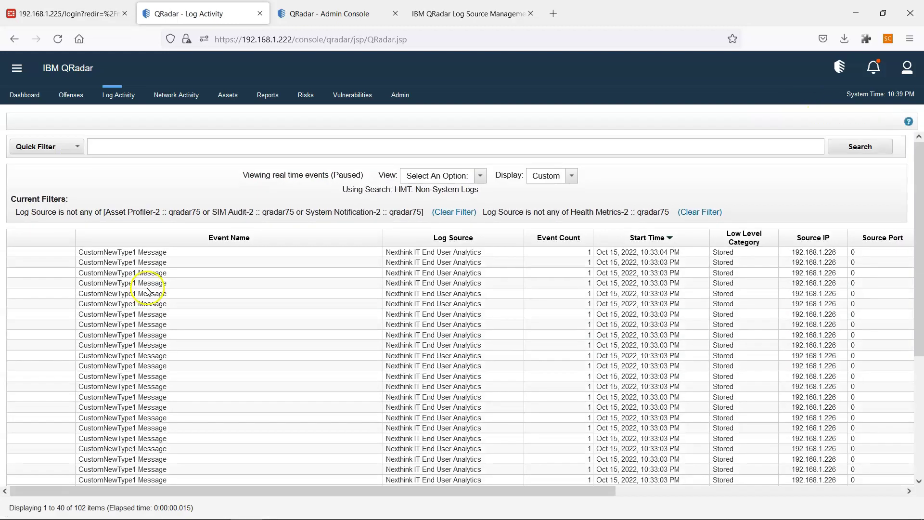
Select event rows 2 through 13 and open them in the DSM Editor via Actions.
click(149, 263)
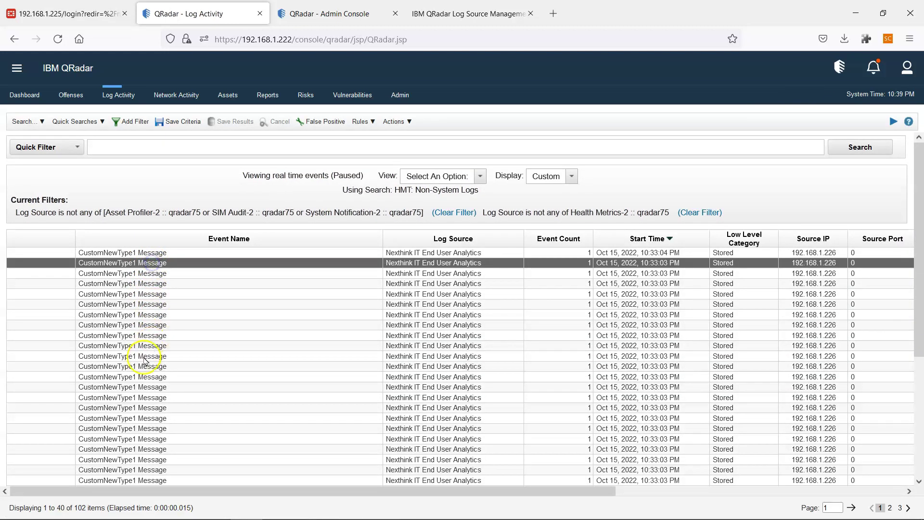
shift+click(144, 356)
click(392, 122)
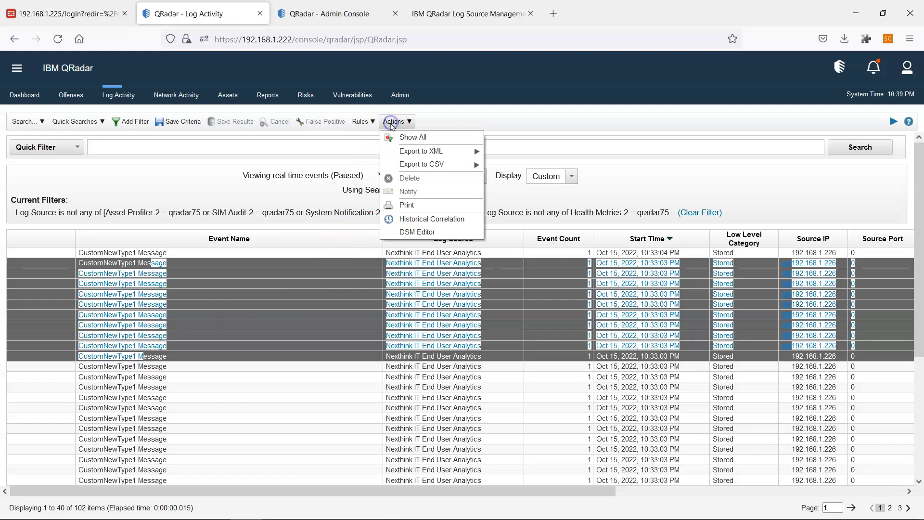
click(423, 235)
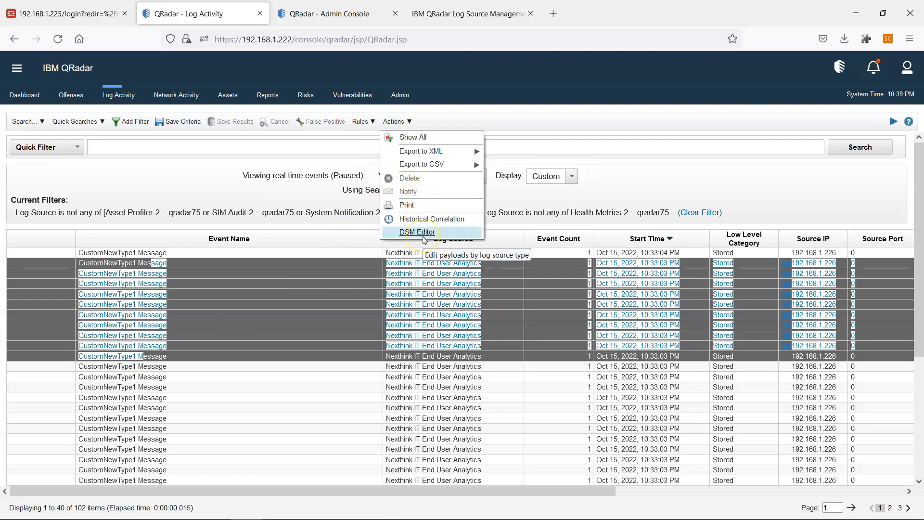
click(297, 294)
click(186, 265)
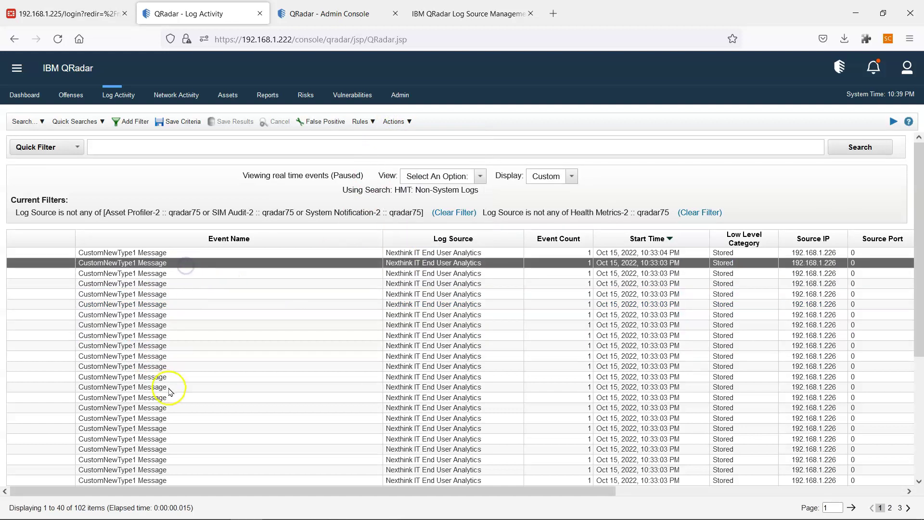
shift+click(166, 273)
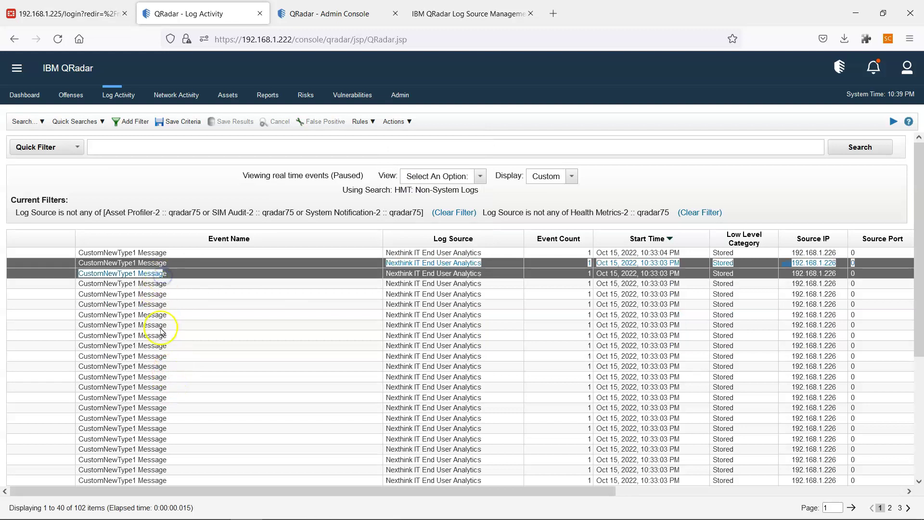
shift+click(156, 377)
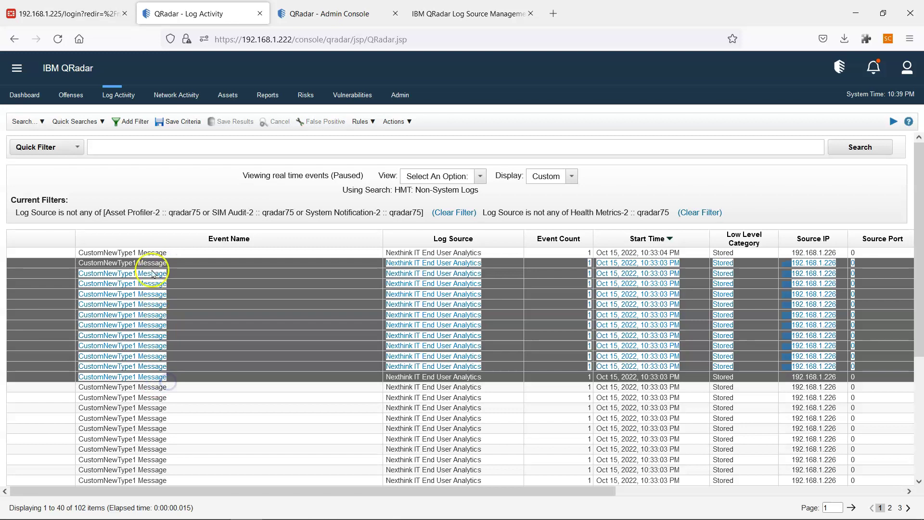
click(391, 121)
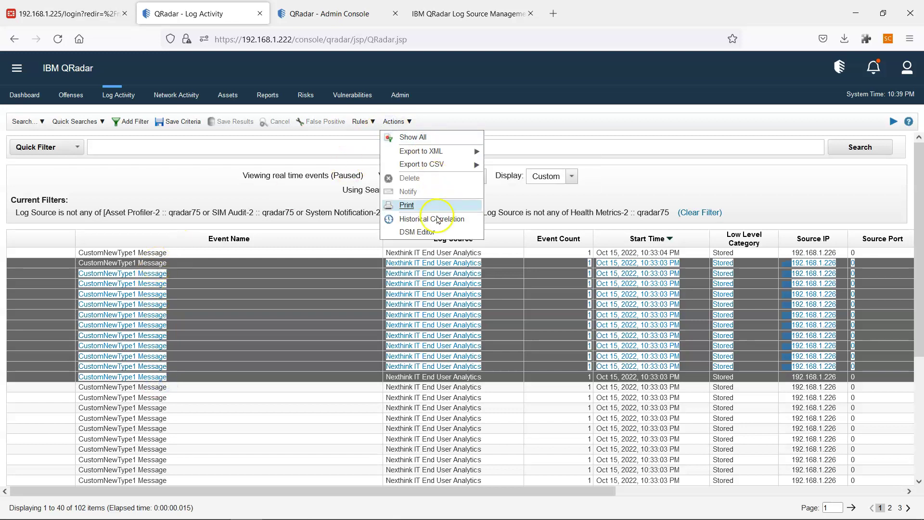
click(427, 235)
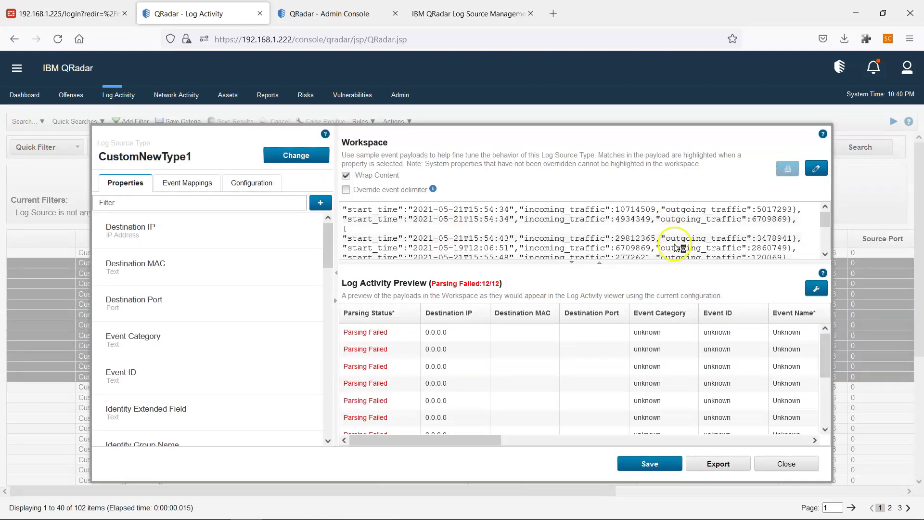
triple_click(671, 128)
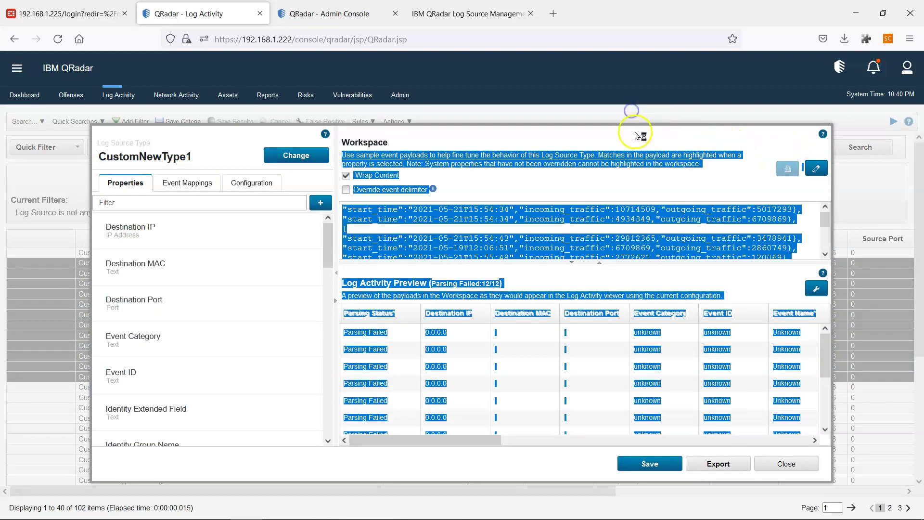
click(635, 136)
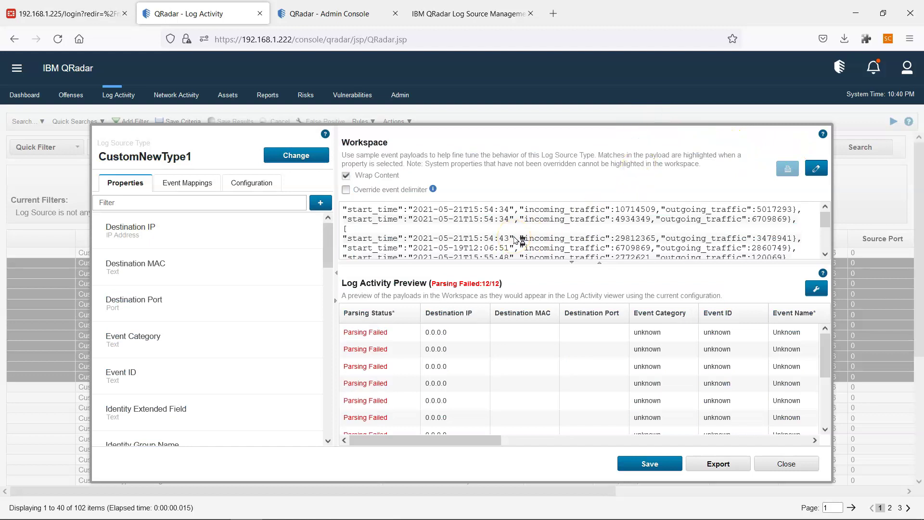
scroll(513, 241, down, 2)
scroll(514, 240, up, 2)
mouse_move(380, 351)
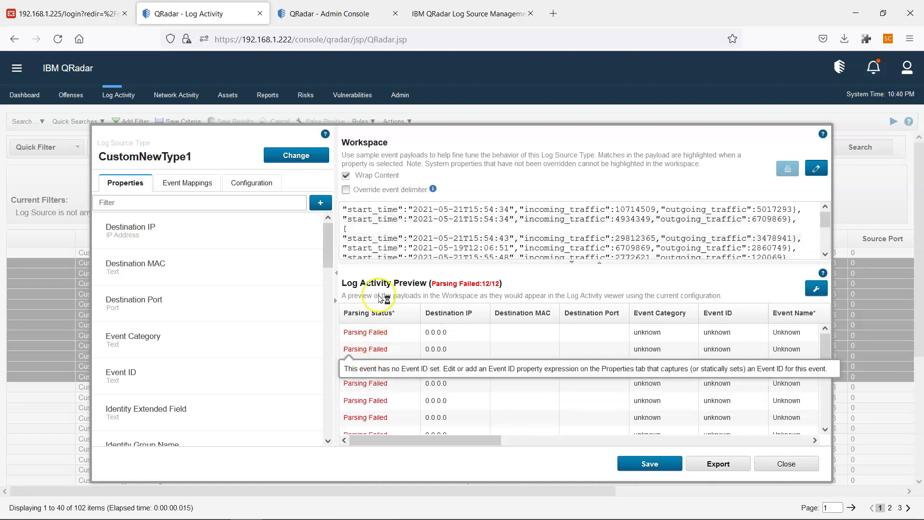
mouse_move(383, 330)
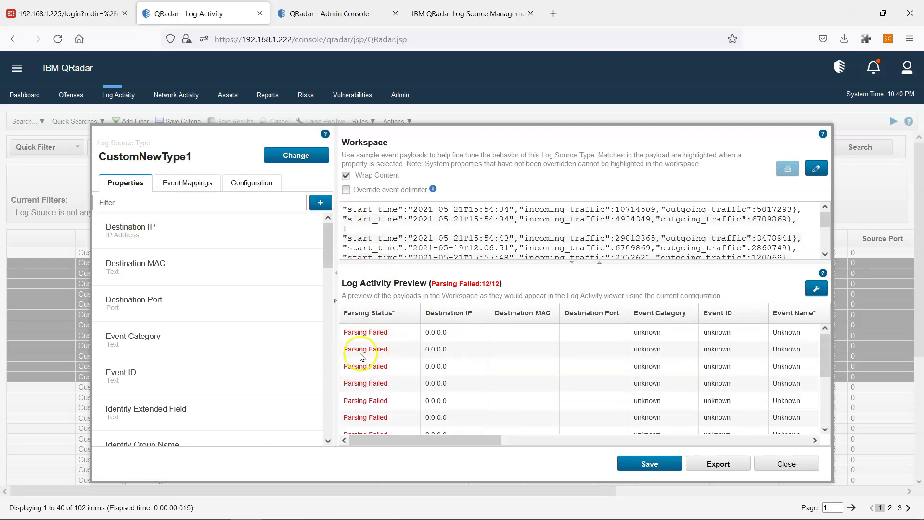
scroll(356, 344, down, 1)
scroll(362, 359, up, 1)
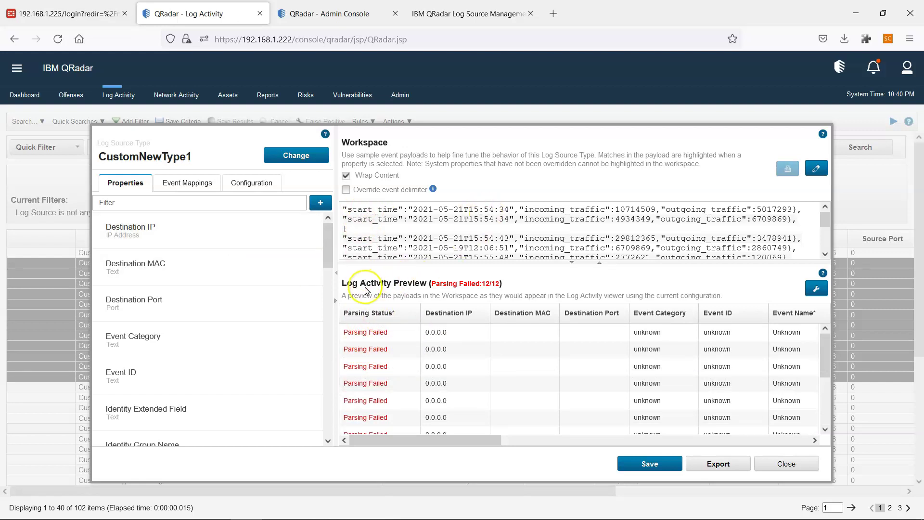
click(154, 203)
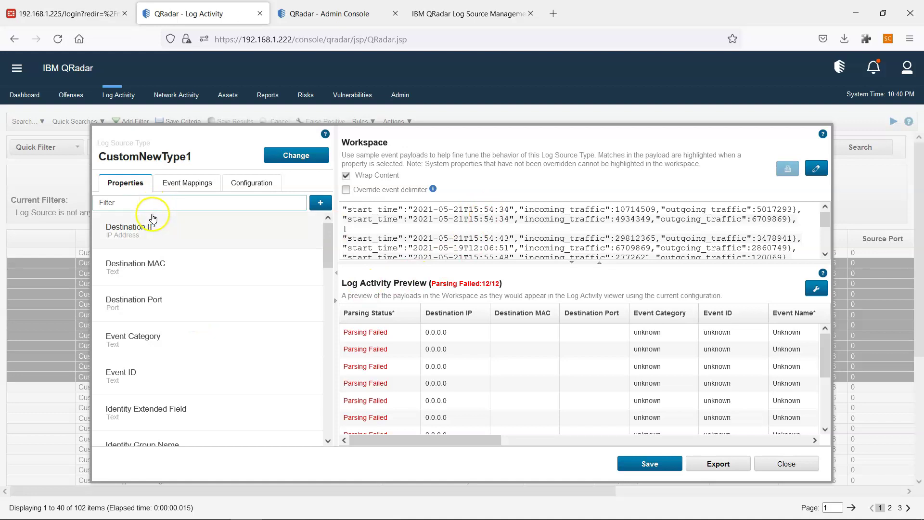
click(174, 201)
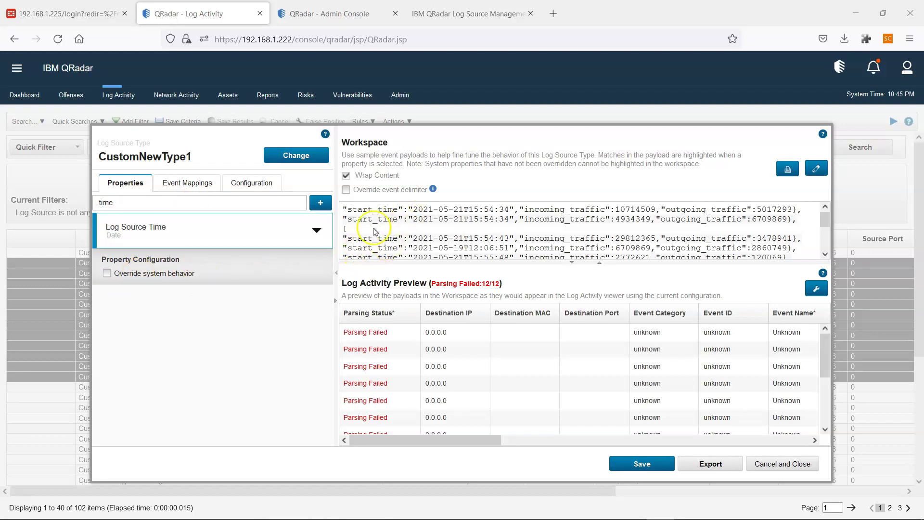
click(107, 274)
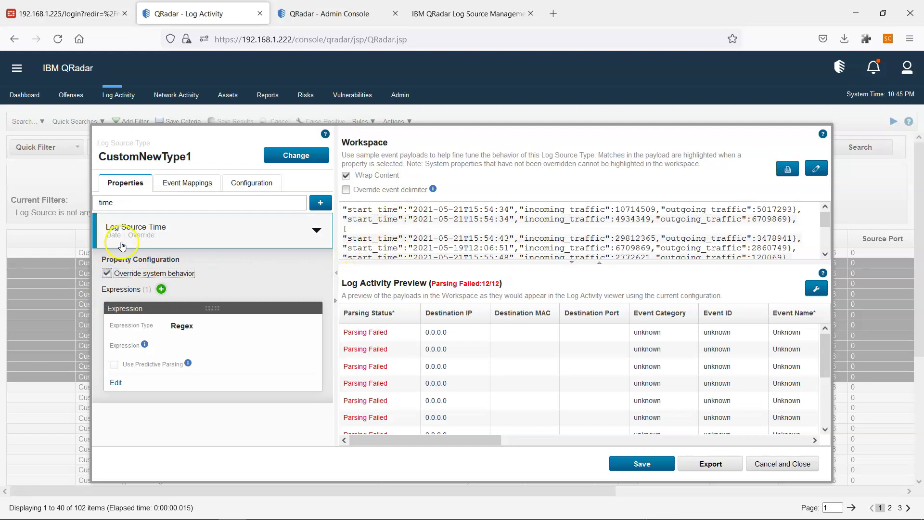
click(54, 272)
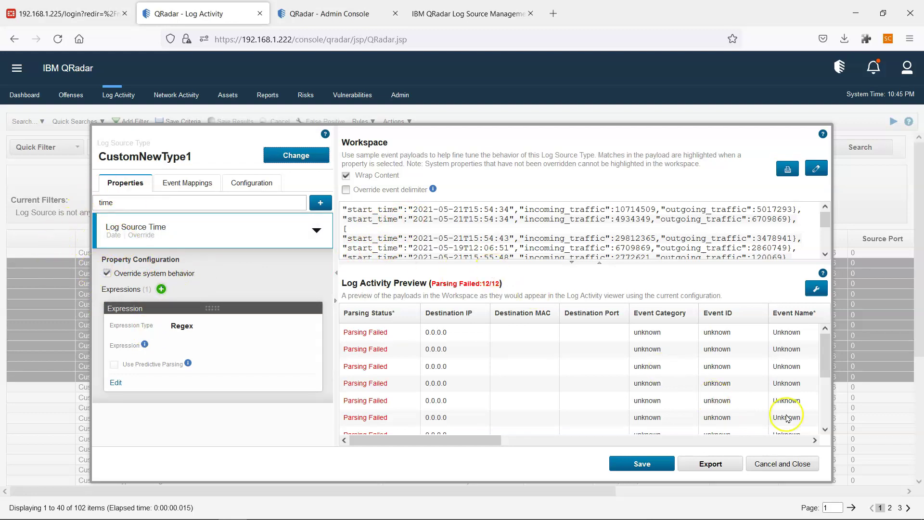
click(494, 137)
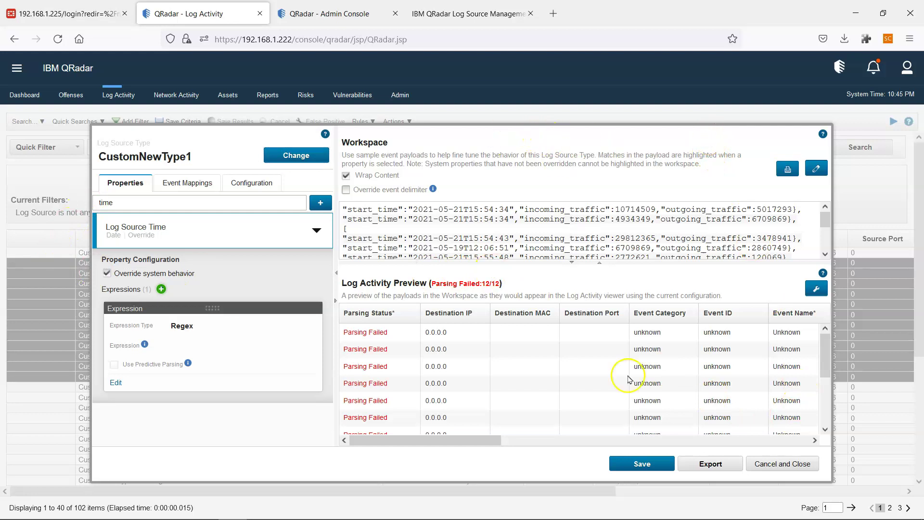
click(767, 465)
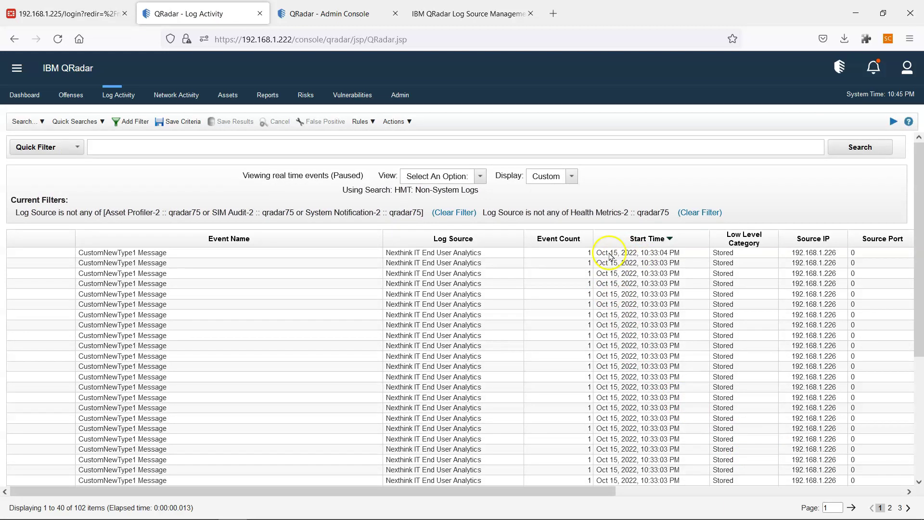
Compare an event's Log Source Time with its payload start_time, then return to the list.
click(643, 272)
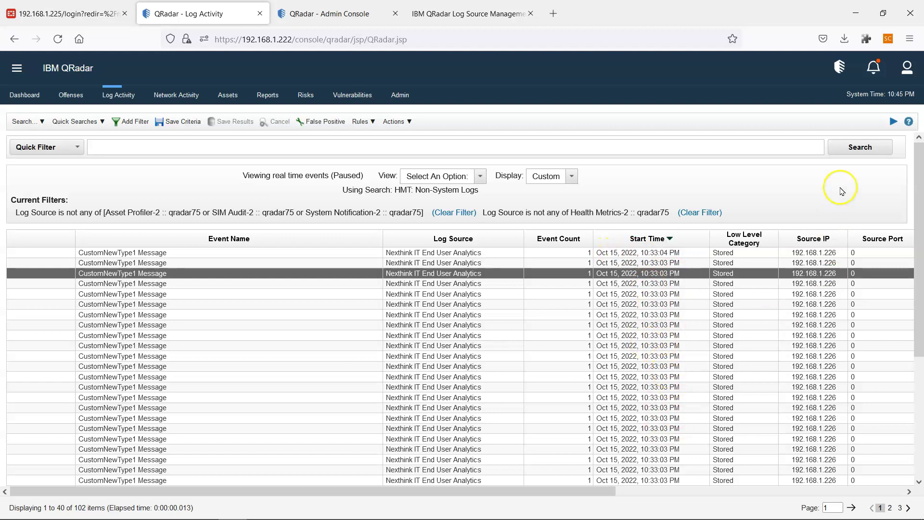
double_click(598, 355)
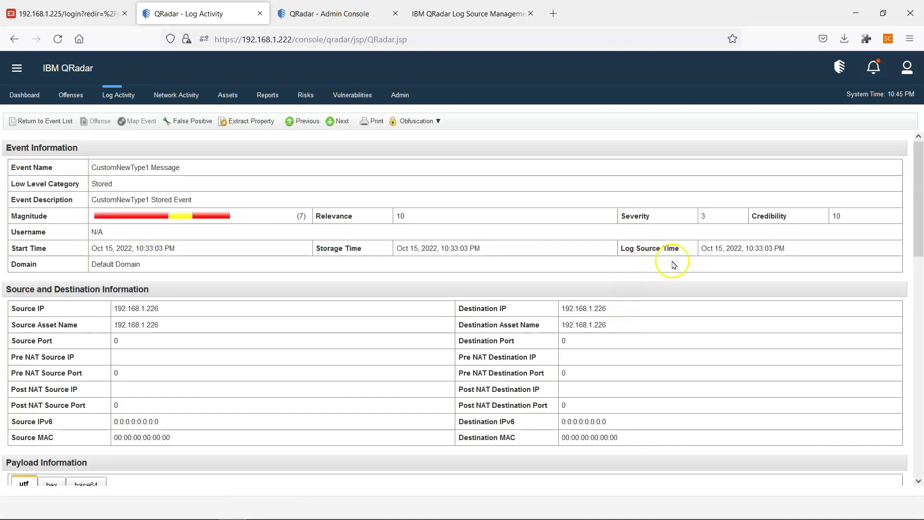
drag(785, 247, 700, 248)
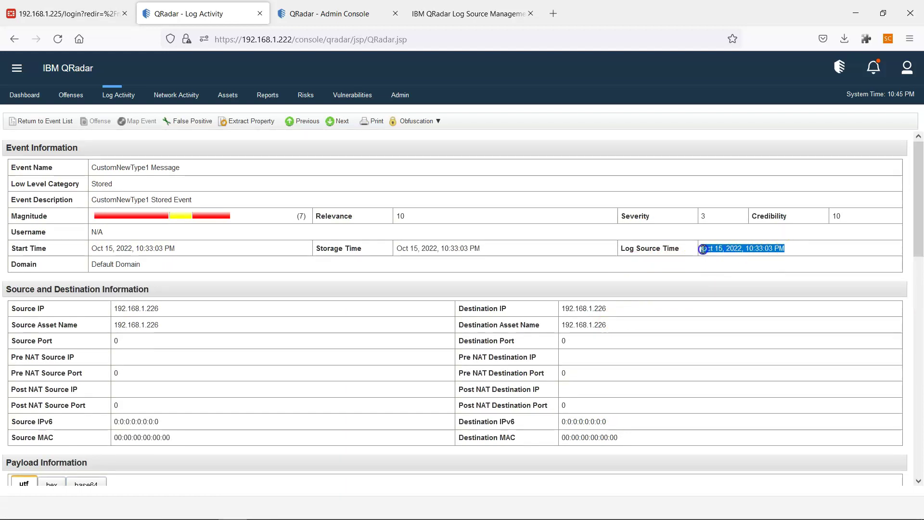
mouse_move(920, 226)
mouse_down()
mouse_move(913, 294)
mouse_move(912, 242)
mouse_up()
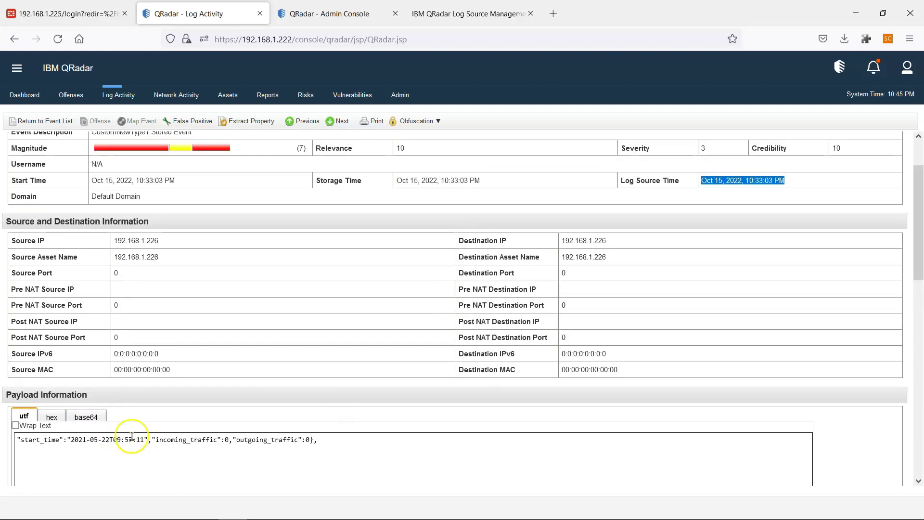
drag(72, 439, 133, 440)
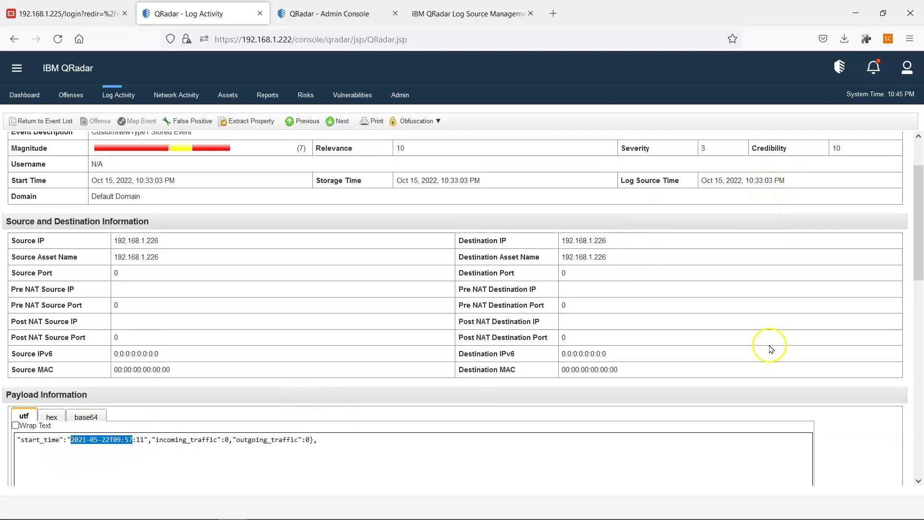
click(68, 123)
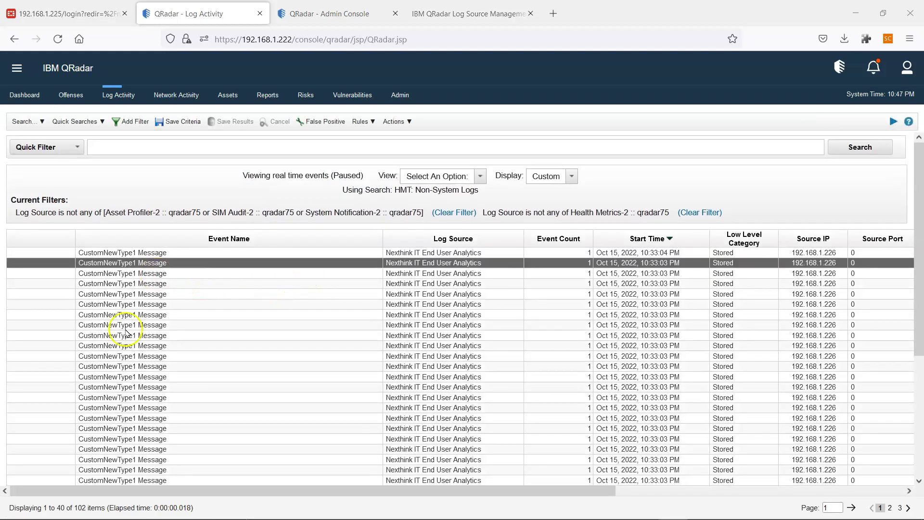
Open the selected CustomNewType1 events in the DSM Editor from the Actions menu.
shift+click(133, 366)
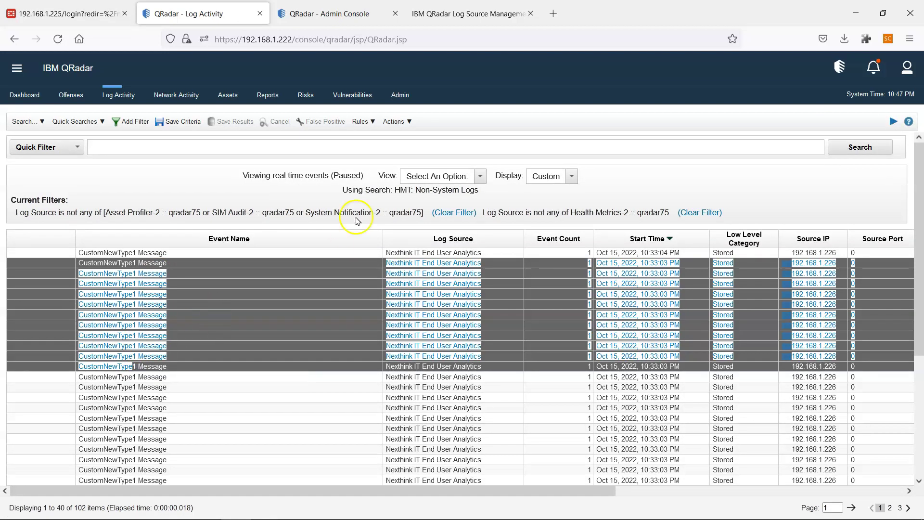
click(396, 121)
click(409, 230)
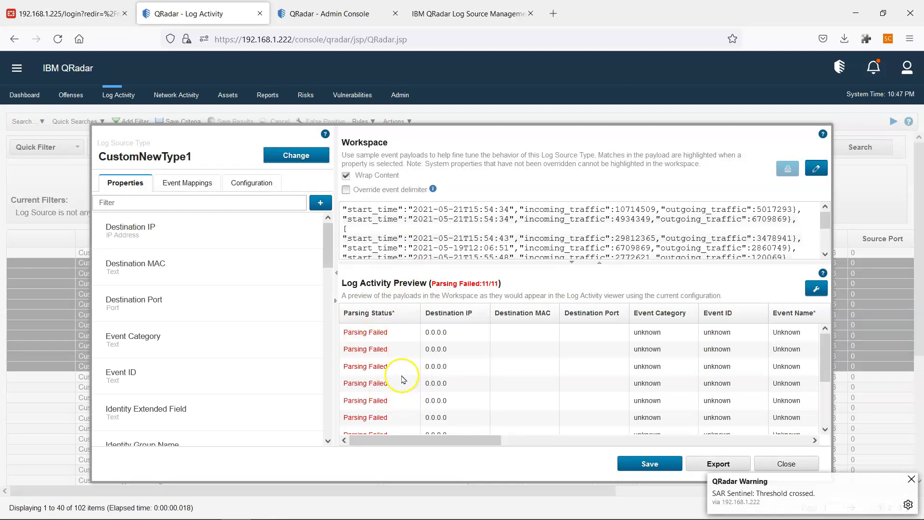
Filter properties for 'time', expand Log Source Time and enable Override system behavior.
click(148, 202)
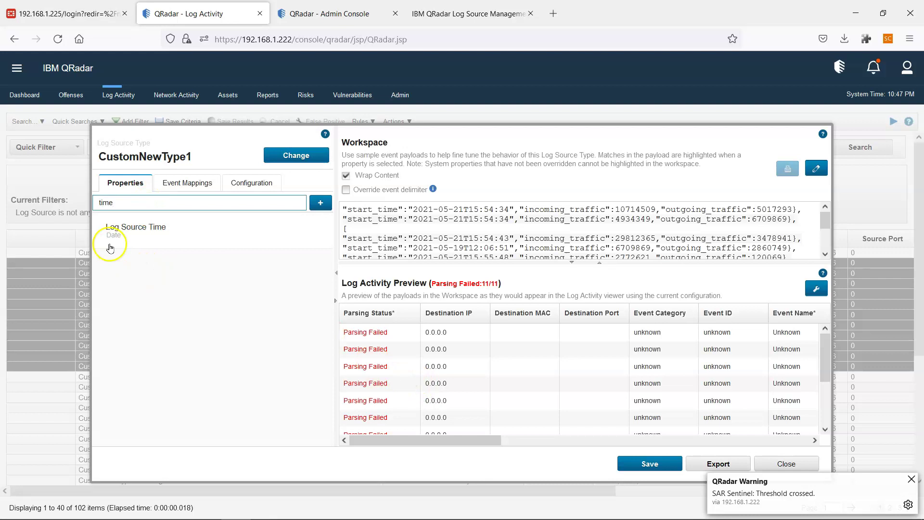
click(114, 234)
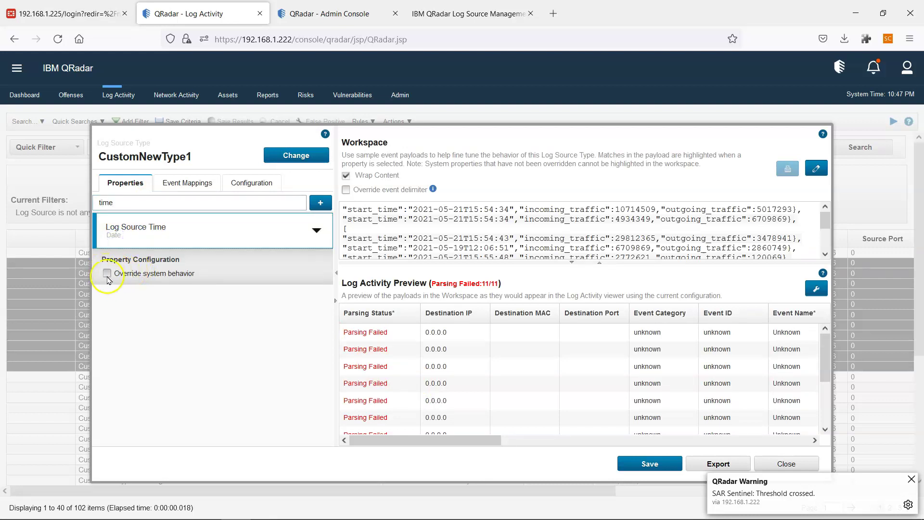
click(107, 273)
click(195, 342)
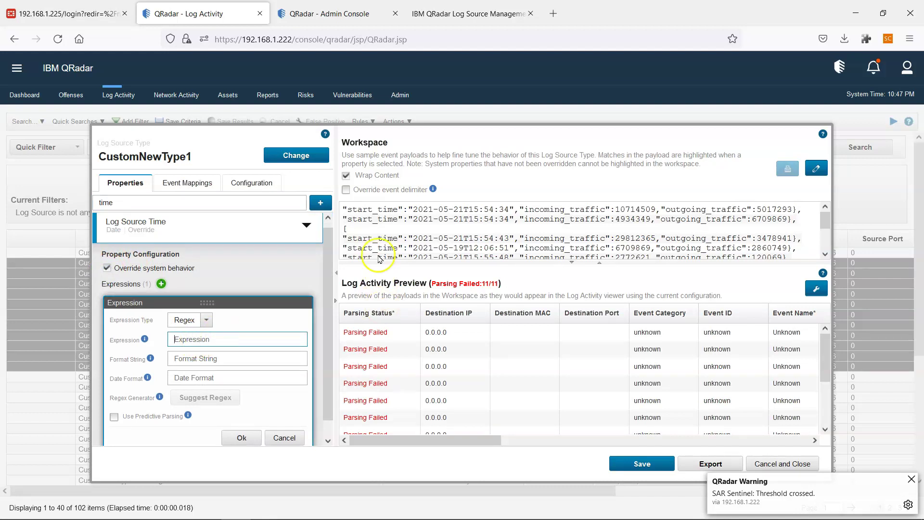
Copy the "start_time":" key from the first payload into the Expression field.
click(410, 210)
drag(410, 209, 339, 209)
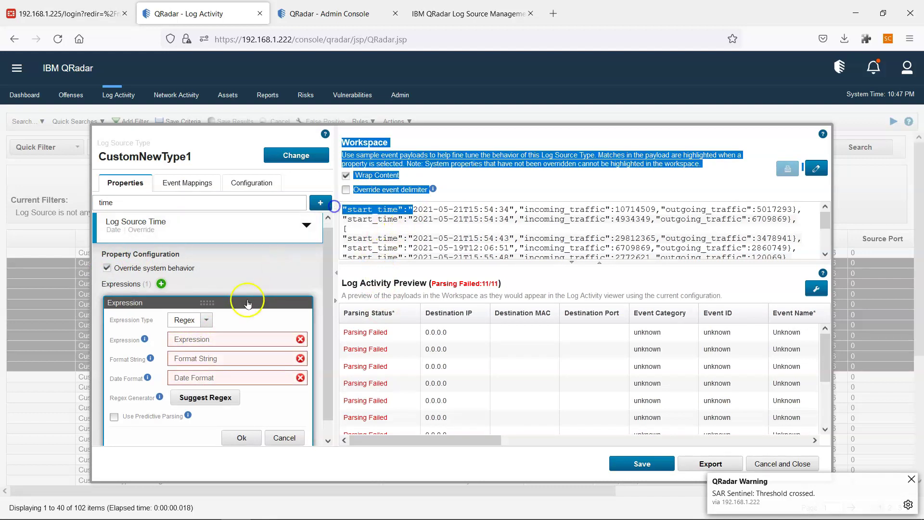
click(410, 211)
drag(415, 211, 347, 210)
key(ctrl+c)
click(232, 338)
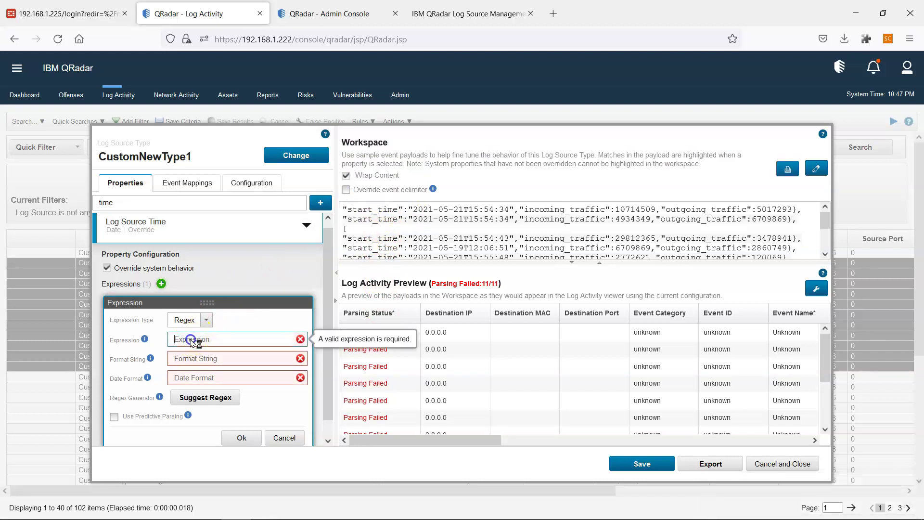
key(ctrl+v)
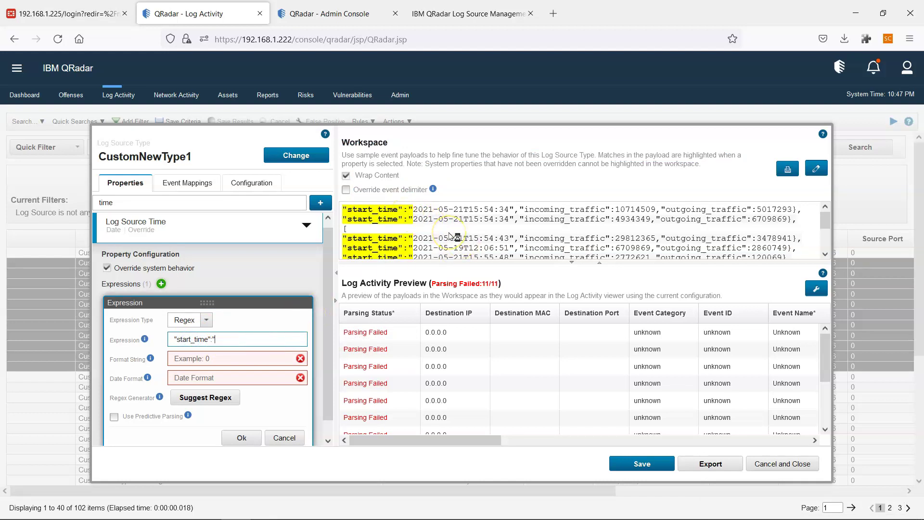
Complete the expression as "start_time":"([^"]*)" and check its payload matches.
text(())
text([)
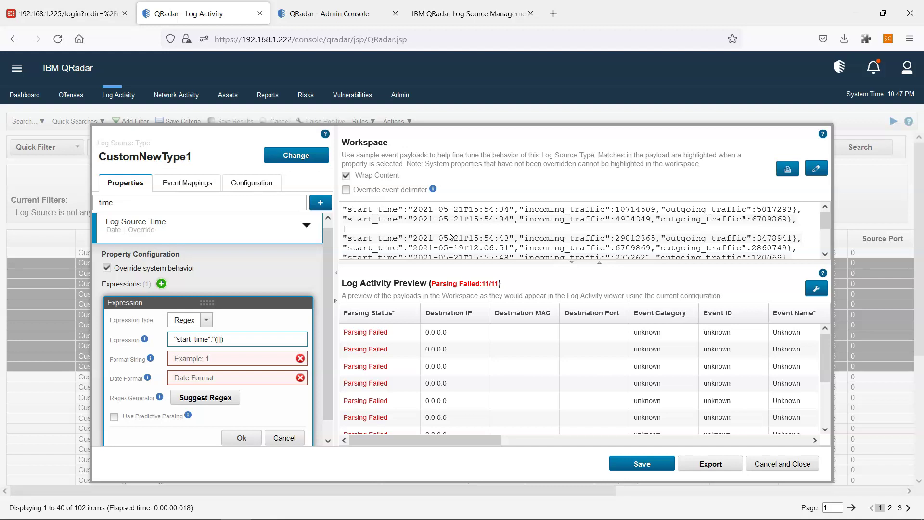
text(^)
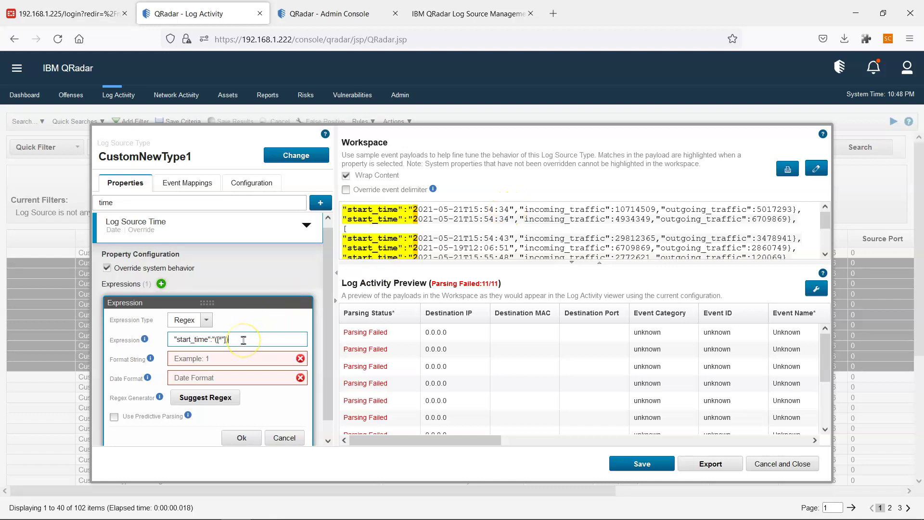
text(")
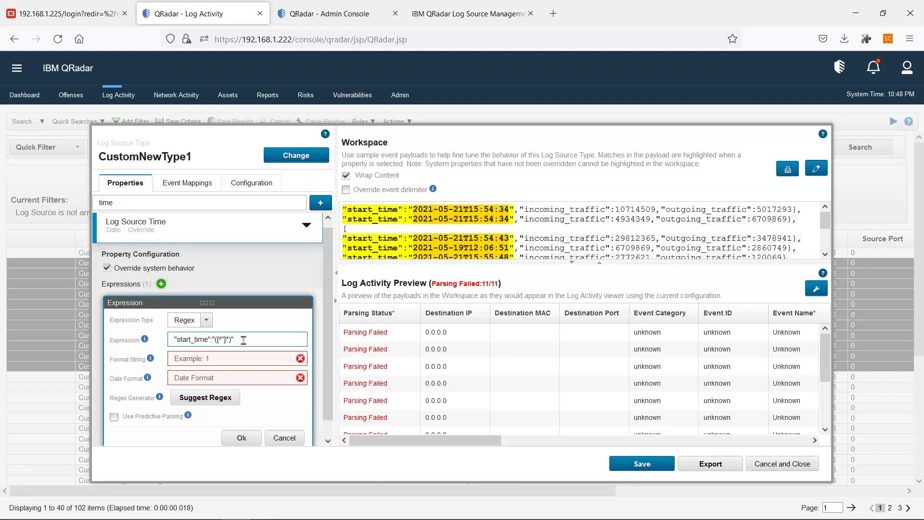
click(229, 339)
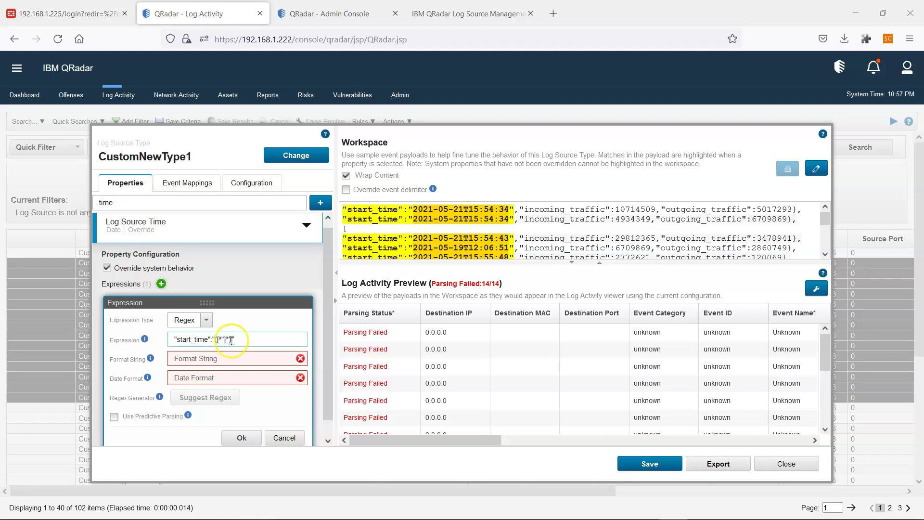
text(*))
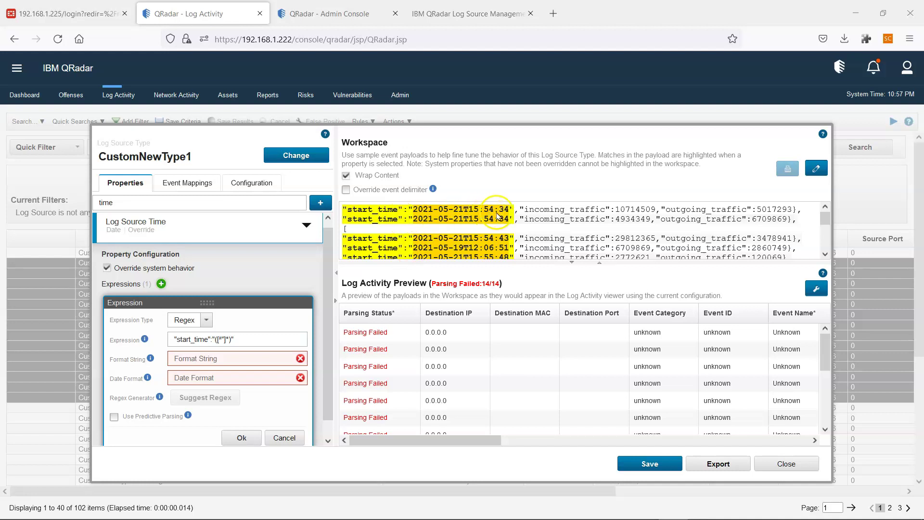
text(()
click(417, 212)
click(226, 340)
Enter $1 as the Log Source Time Format String and review its help text.
click(193, 358)
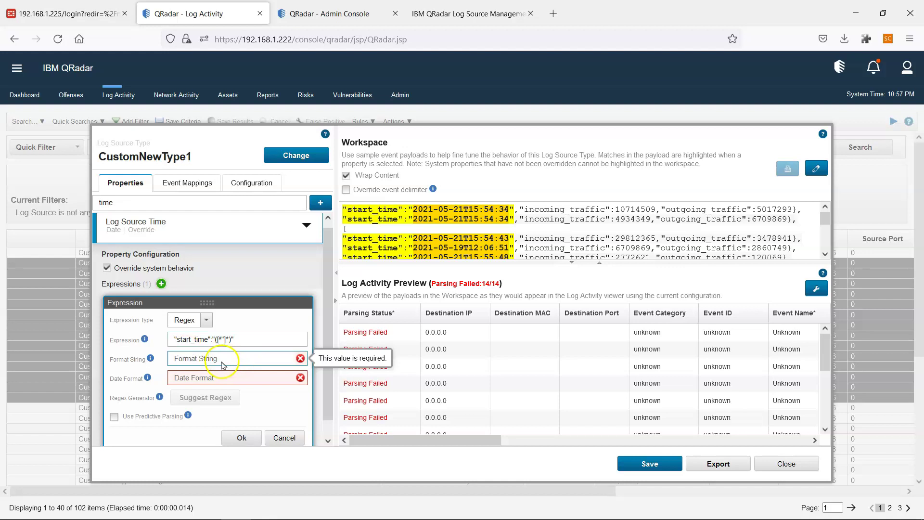
text($1)
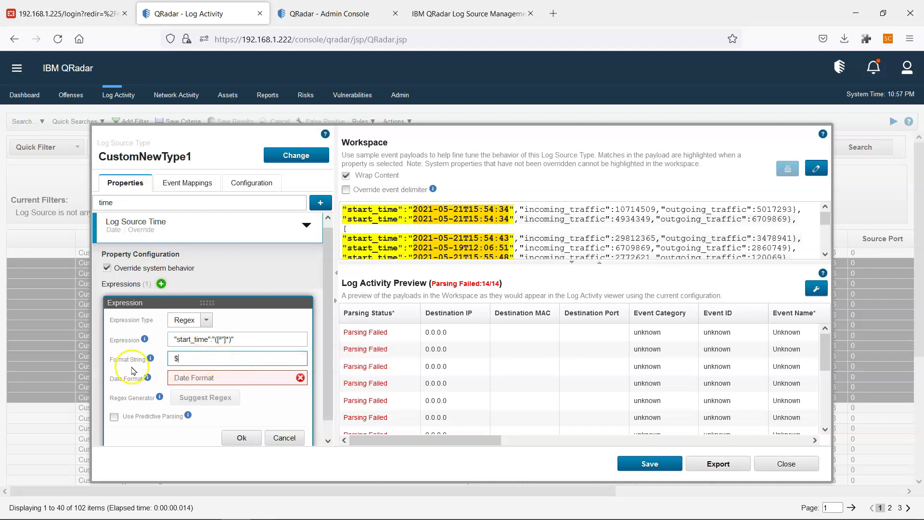
click(254, 338)
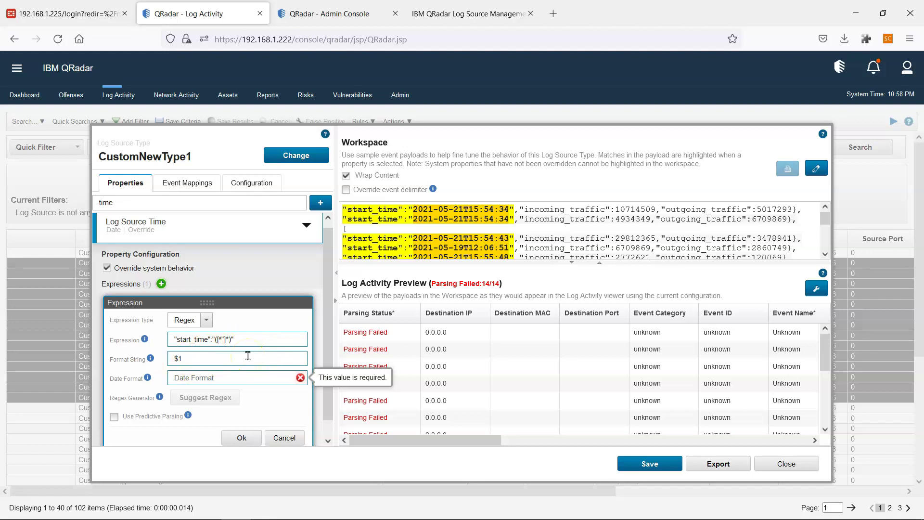
mouse_move(152, 359)
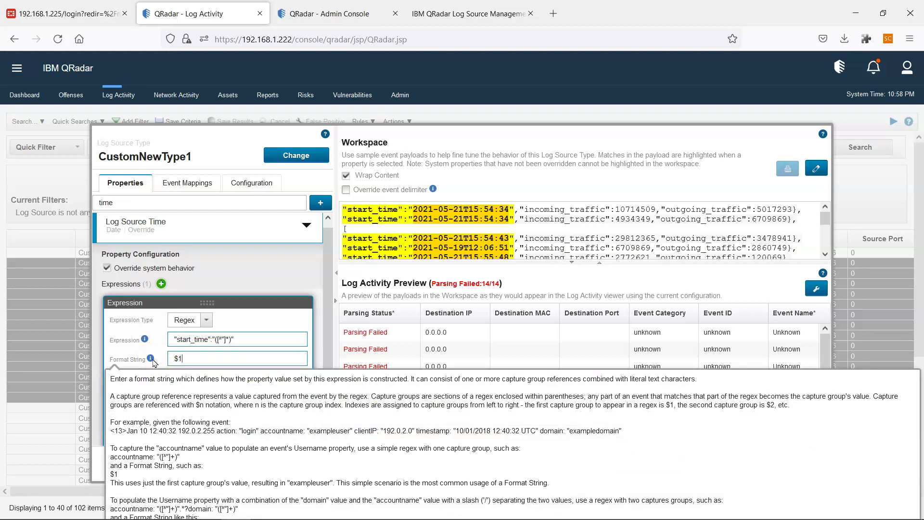
click(153, 362)
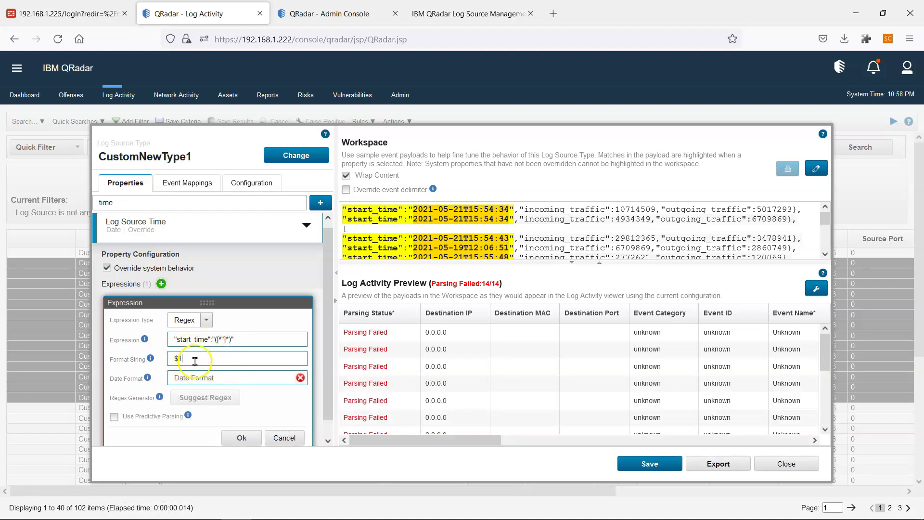
click(242, 342)
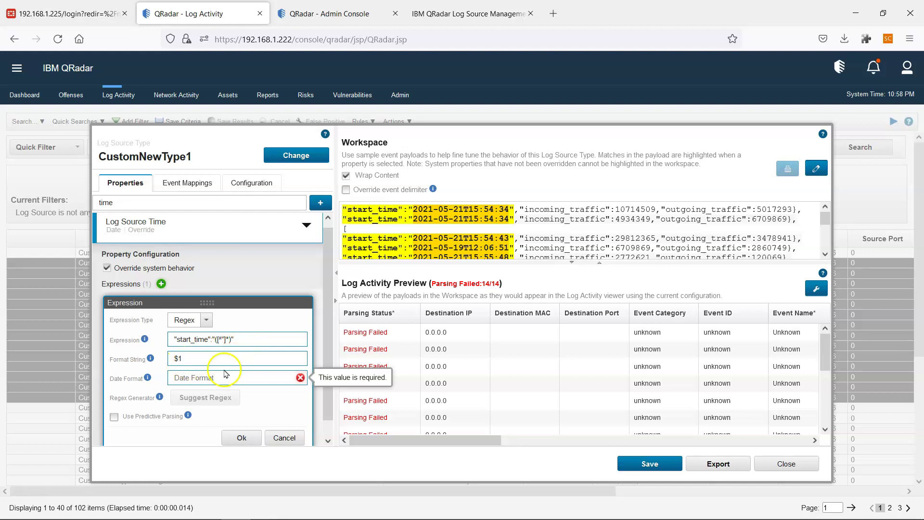
click(191, 379)
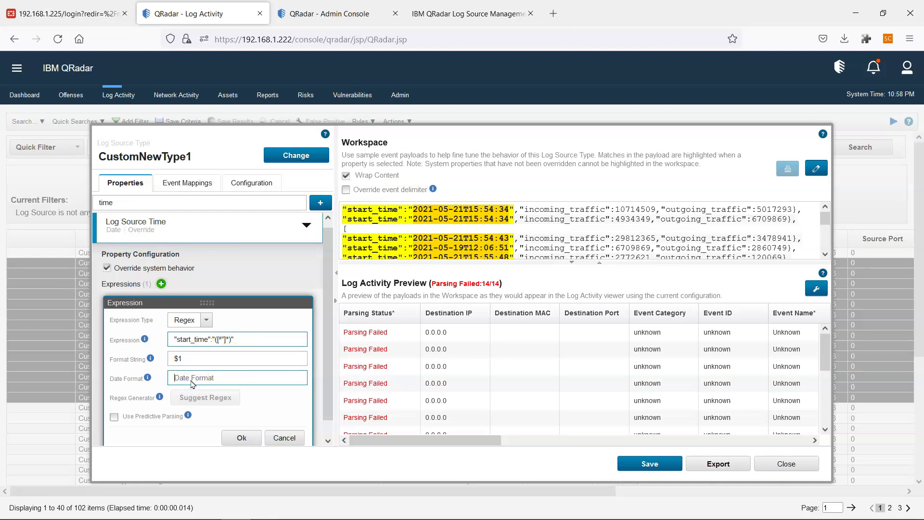
Paste yyyy-MM-ddThh:mm:ss into Date Format and adjust it to yyyy-MM-dd hh:mm:ss.
key(ctrl+v)
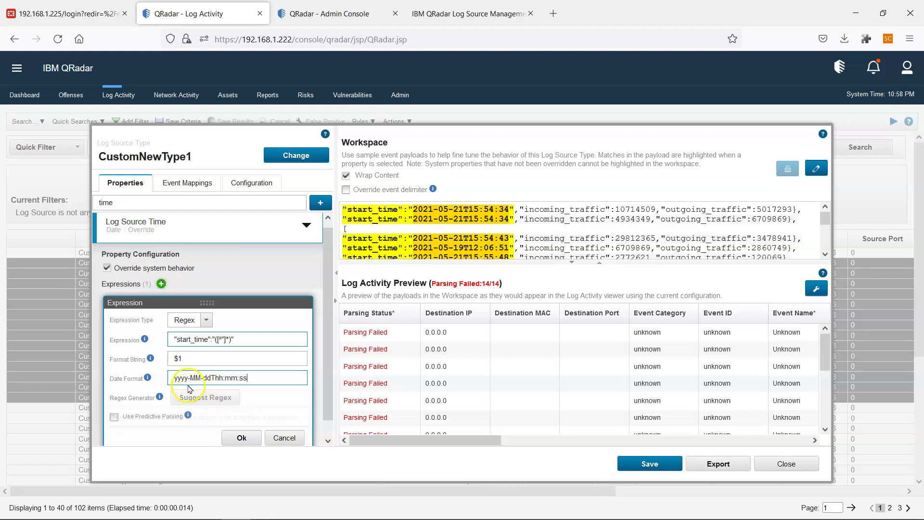
mouse_move(148, 379)
click(197, 382)
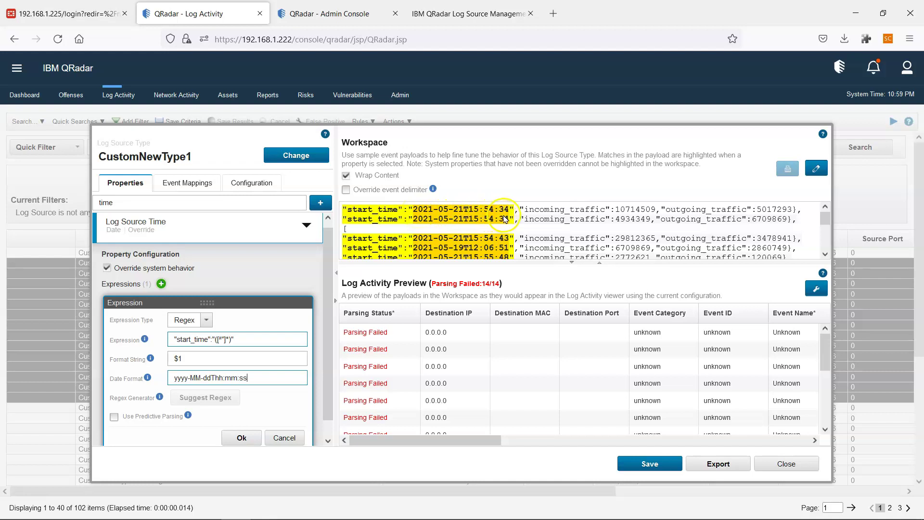
click(433, 215)
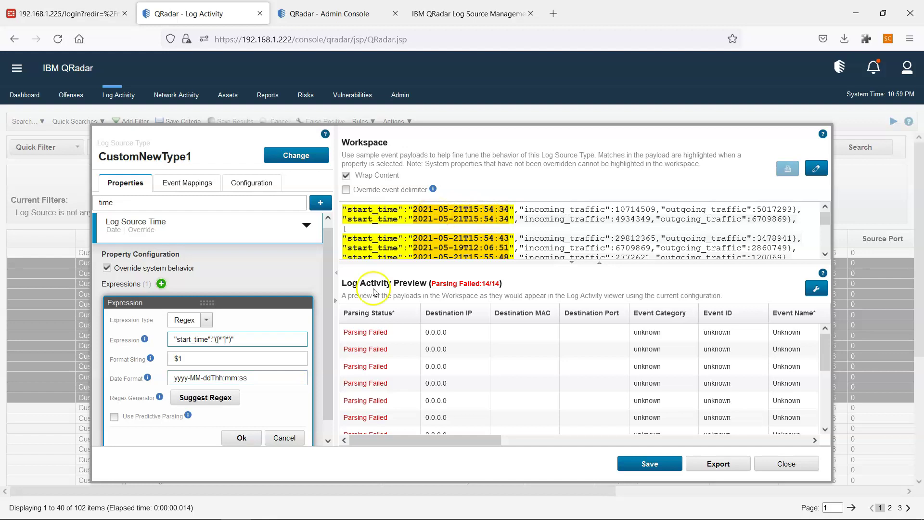
click(250, 380)
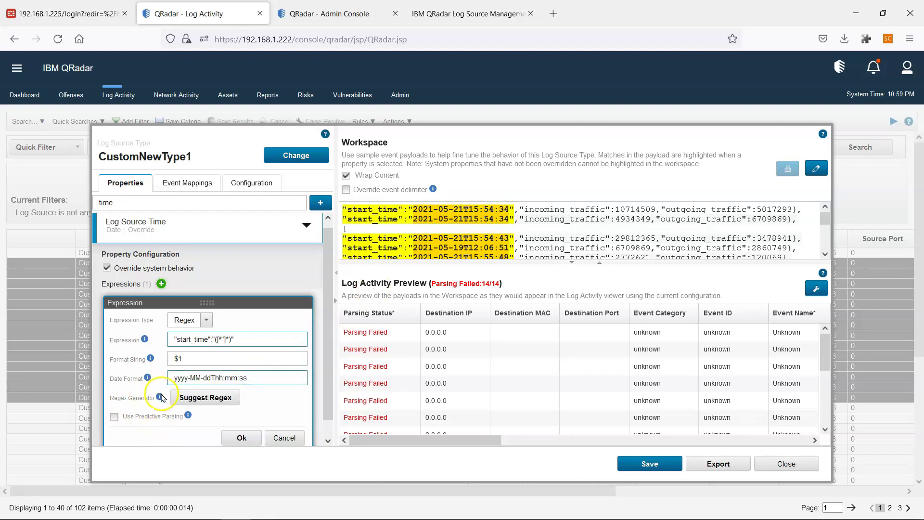
mouse_move(160, 398)
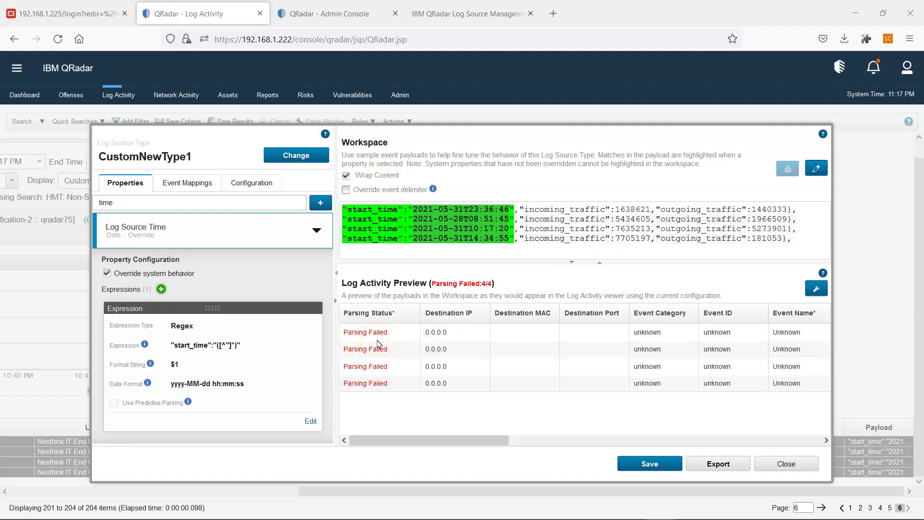
drag(501, 441, 576, 447)
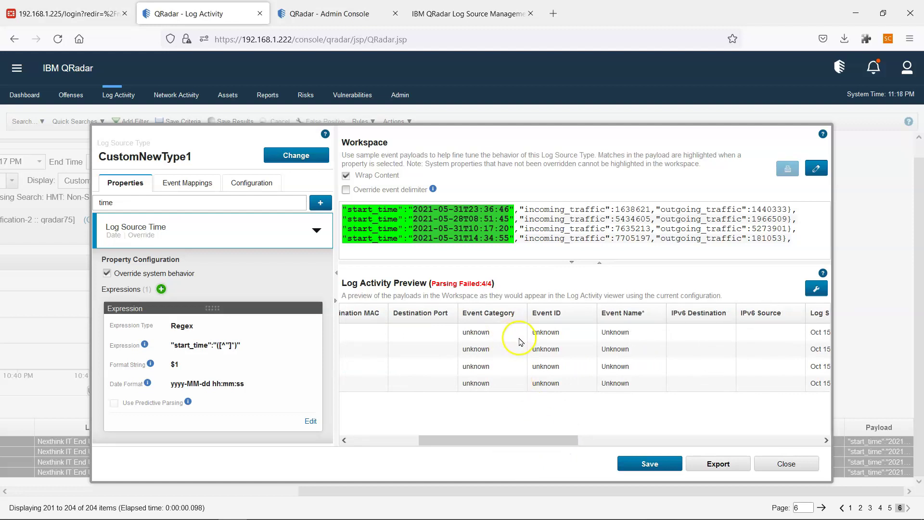
drag(501, 440, 466, 441)
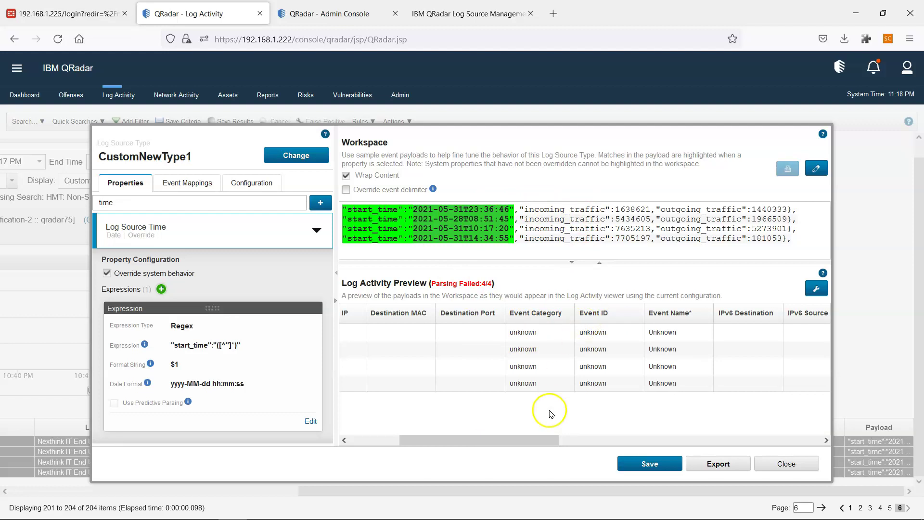
drag(546, 439, 466, 441)
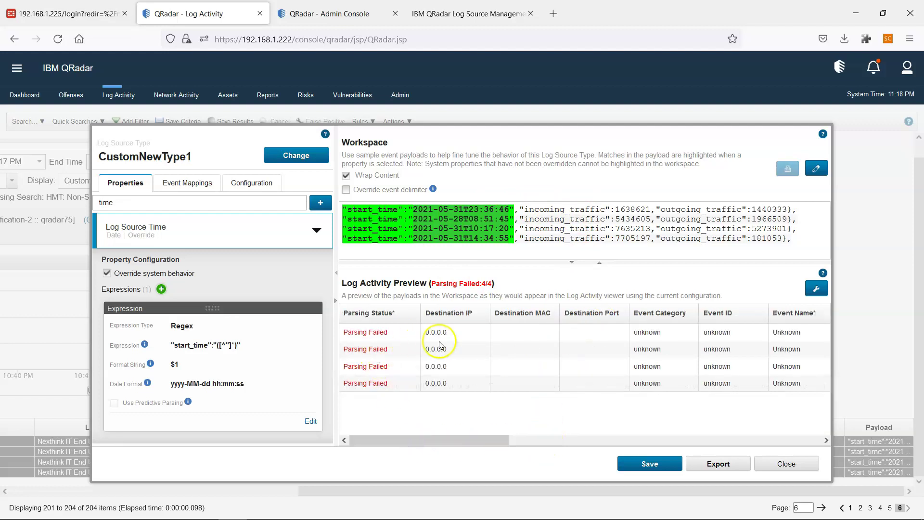
click(480, 436)
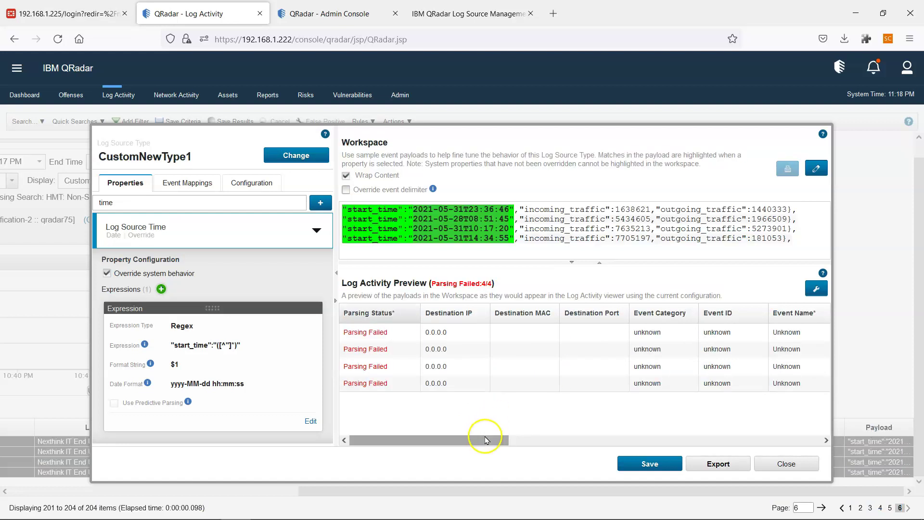
drag(485, 436, 495, 439)
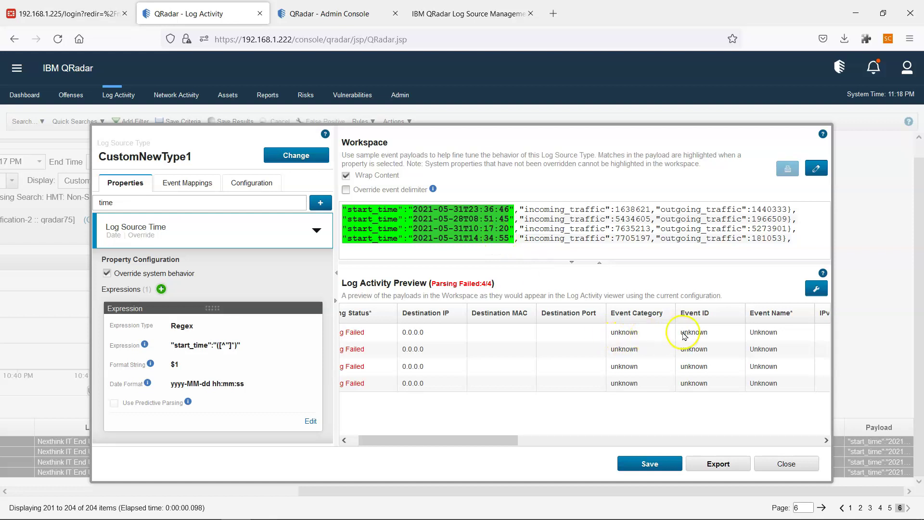
drag(462, 435, 392, 437)
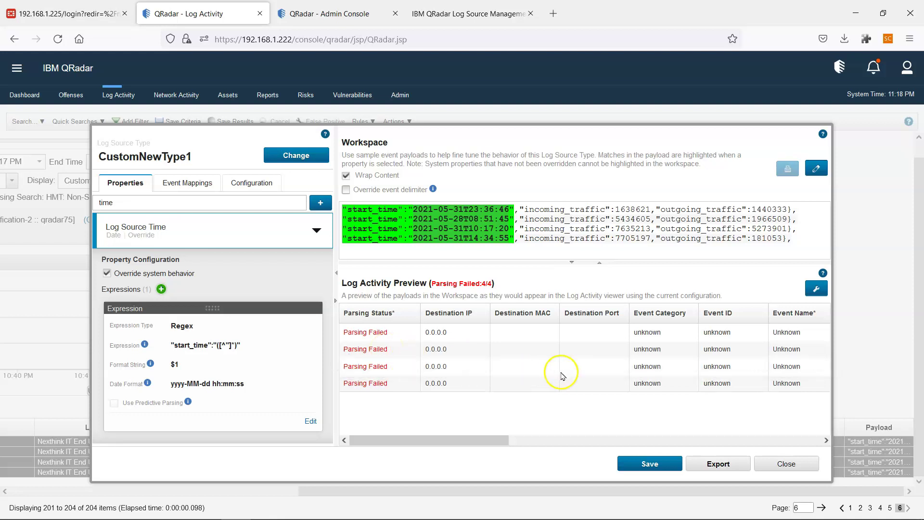
drag(495, 441, 561, 437)
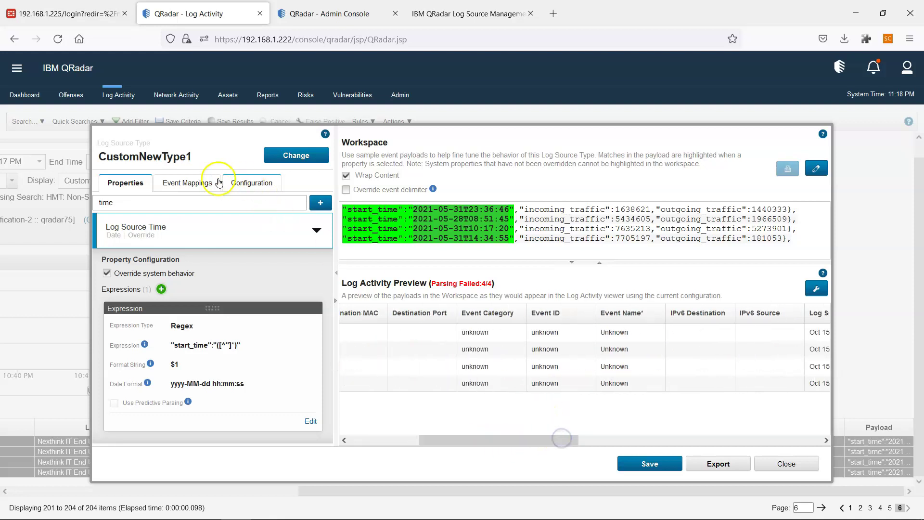
click(585, 334)
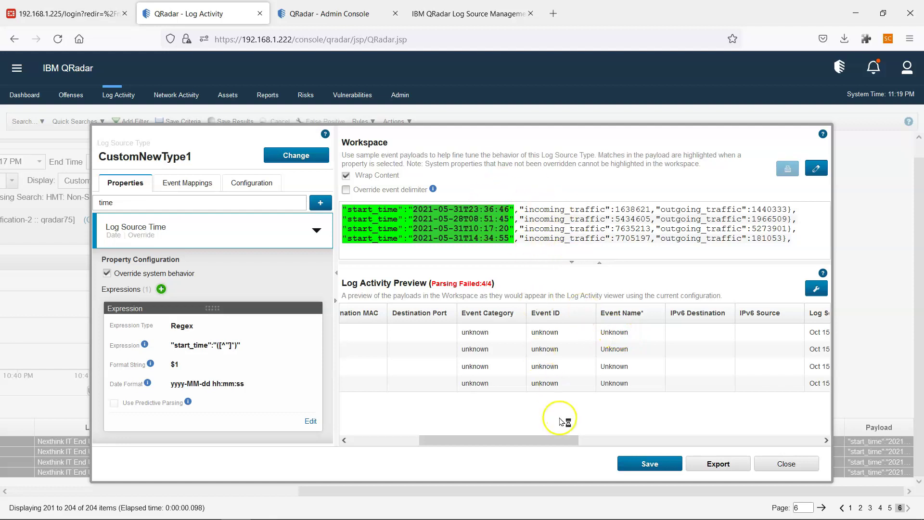
drag(554, 438, 421, 426)
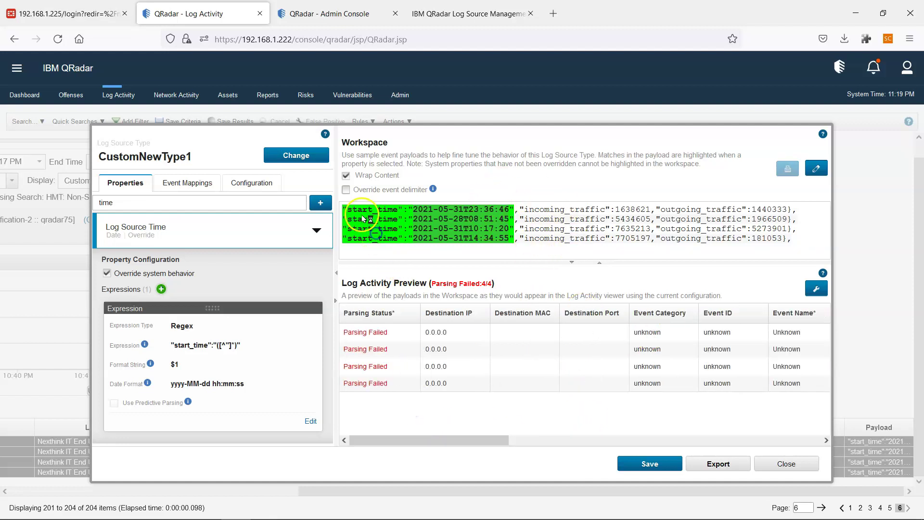
drag(345, 209, 794, 244)
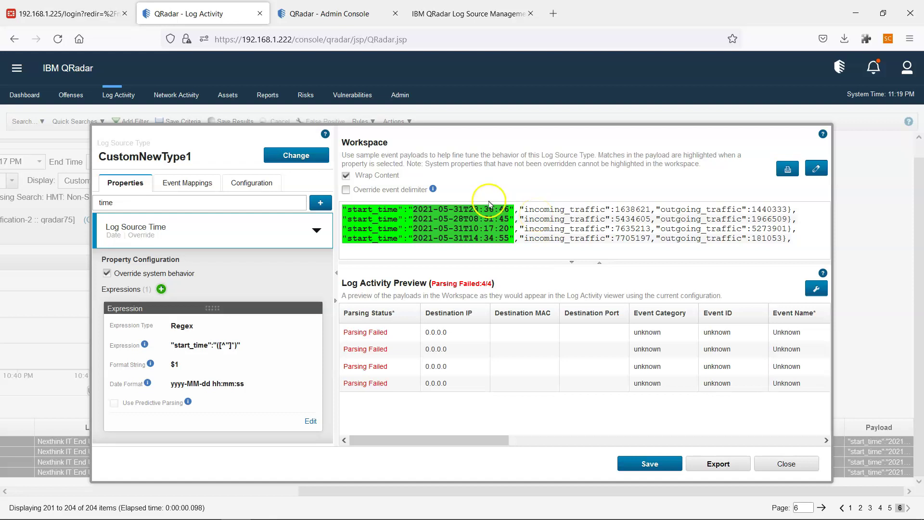
mouse_move(422, 511)
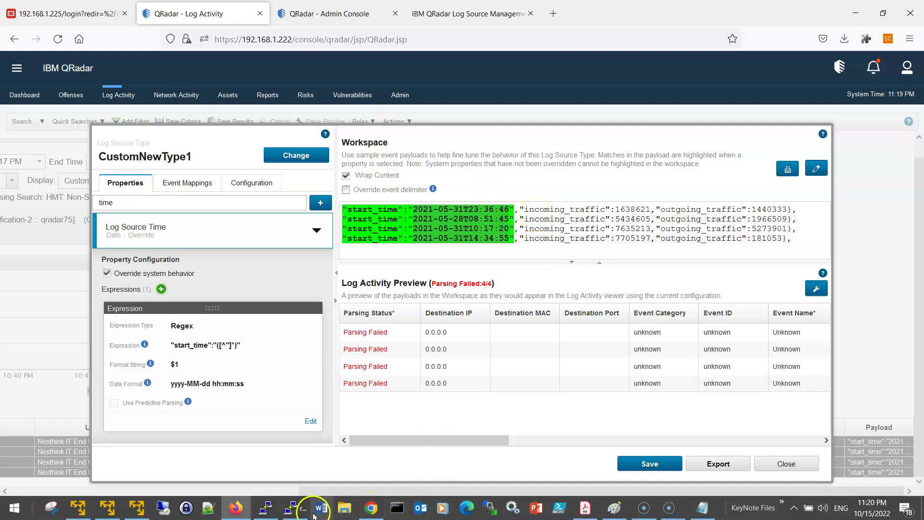
Check the id and status fields in the Nexthink NXQL query, then close QRadar's DSM Editor.
mouse_move(270, 514)
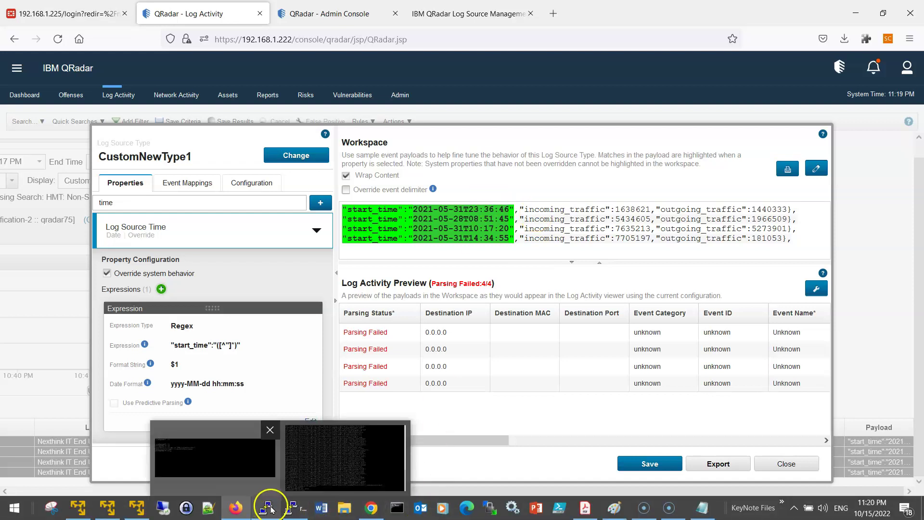
click(441, 506)
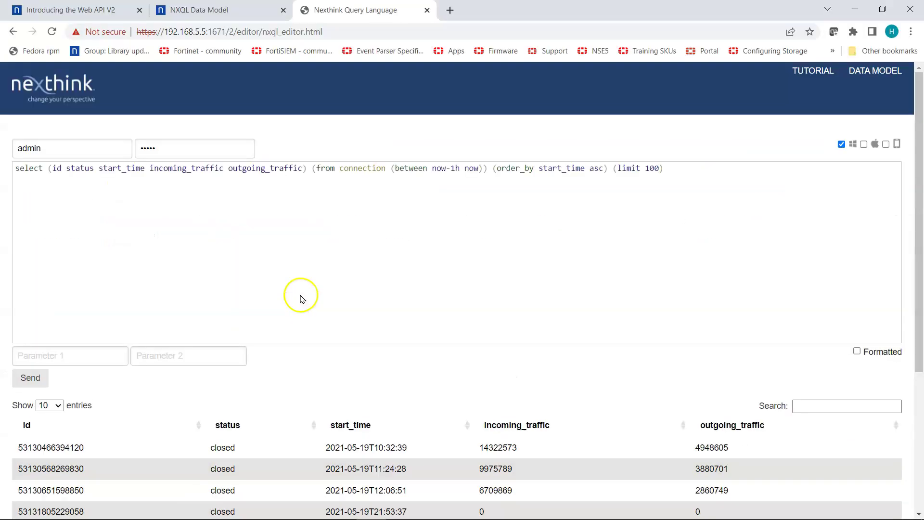
drag(52, 168, 90, 168)
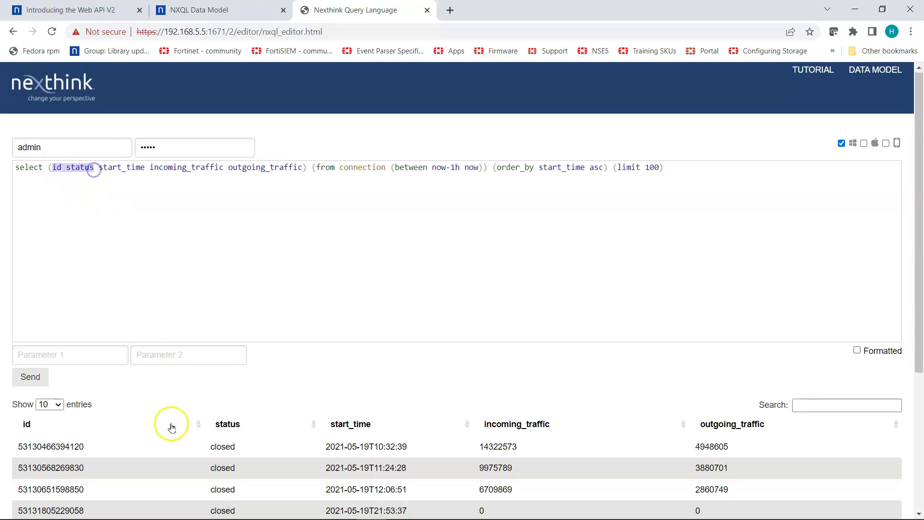
scroll(72, 433, down, 1)
drag(19, 394, 87, 388)
drag(208, 387, 245, 386)
scroll(246, 386, up, 1)
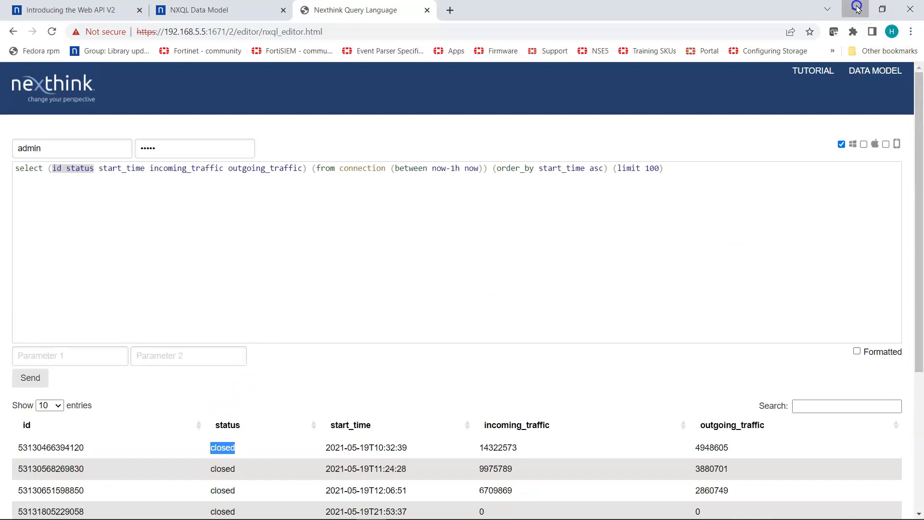
click(854, 9)
click(796, 466)
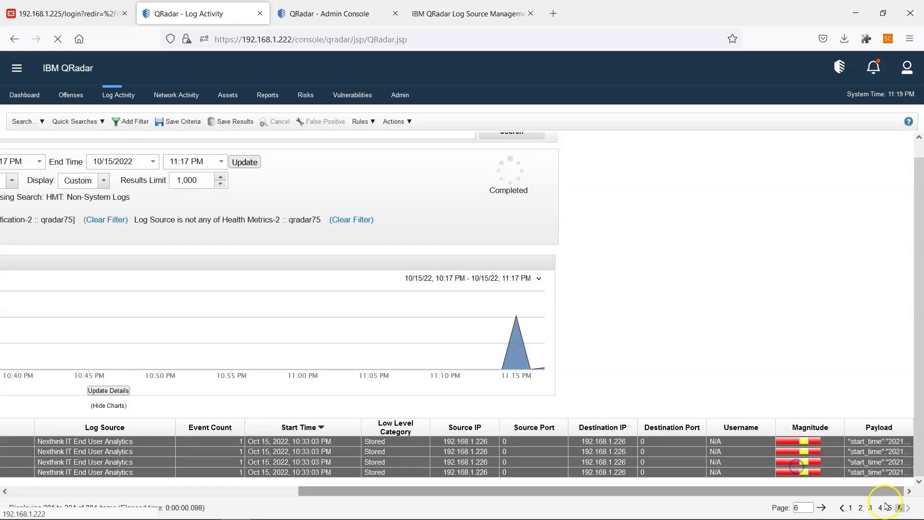
Select Nexthink events two through four on results page 1 and open them in the DSM Editor.
click(842, 508)
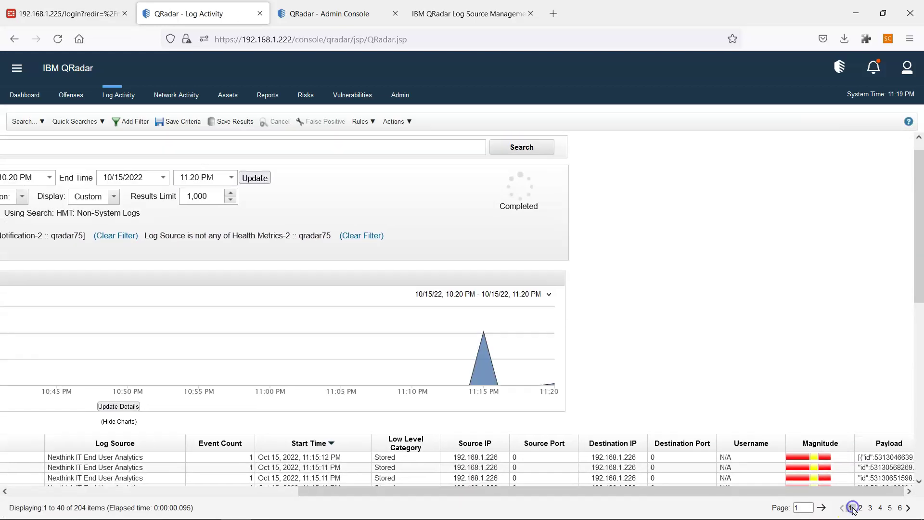
click(869, 451)
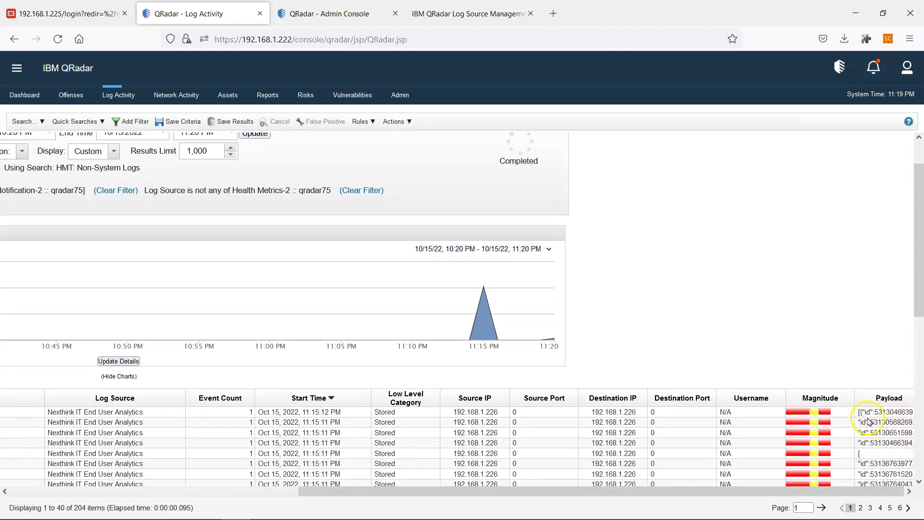
click(867, 422)
scroll(870, 426, down, 2)
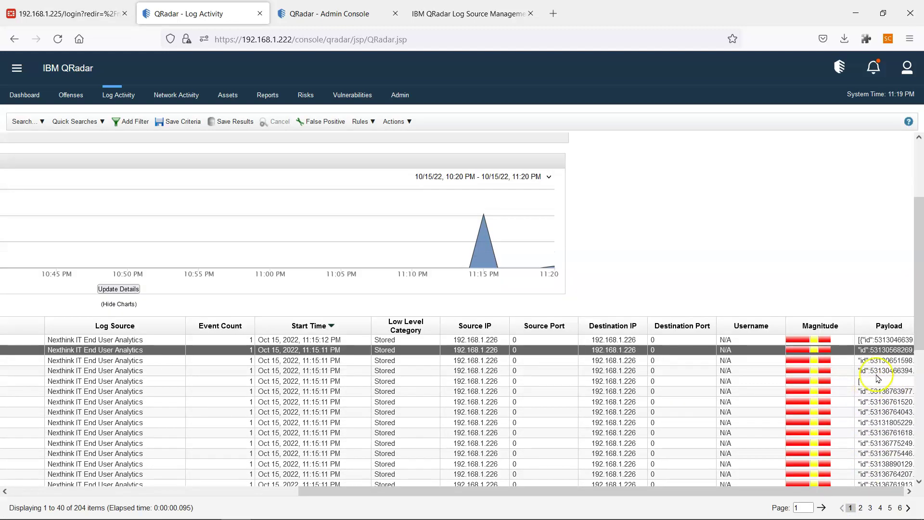
shift+click(870, 371)
click(397, 121)
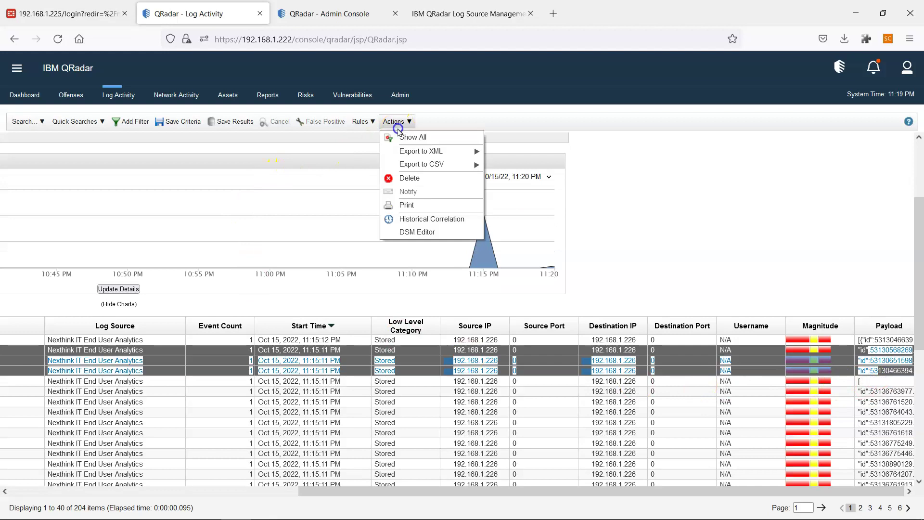
click(420, 232)
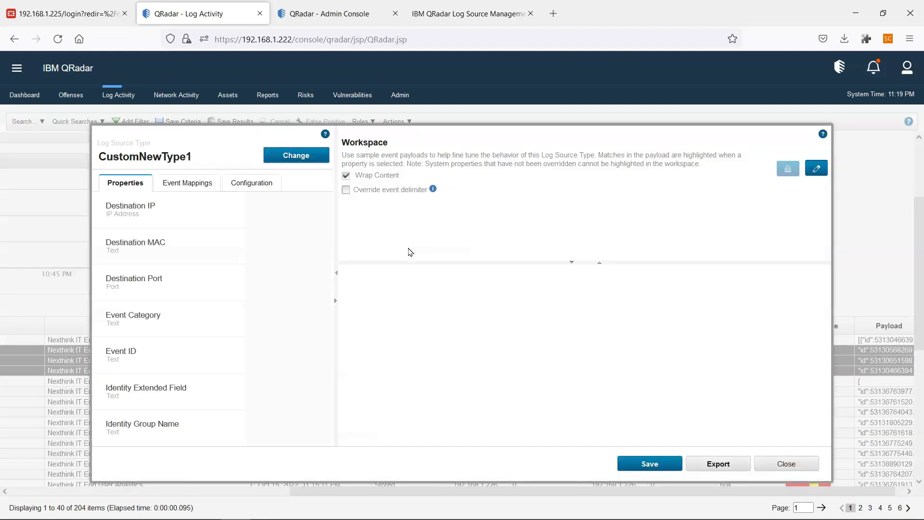
Filter properties to Event ID, enable Override system behavior, and add a new expression.
click(431, 271)
drag(343, 209, 523, 222)
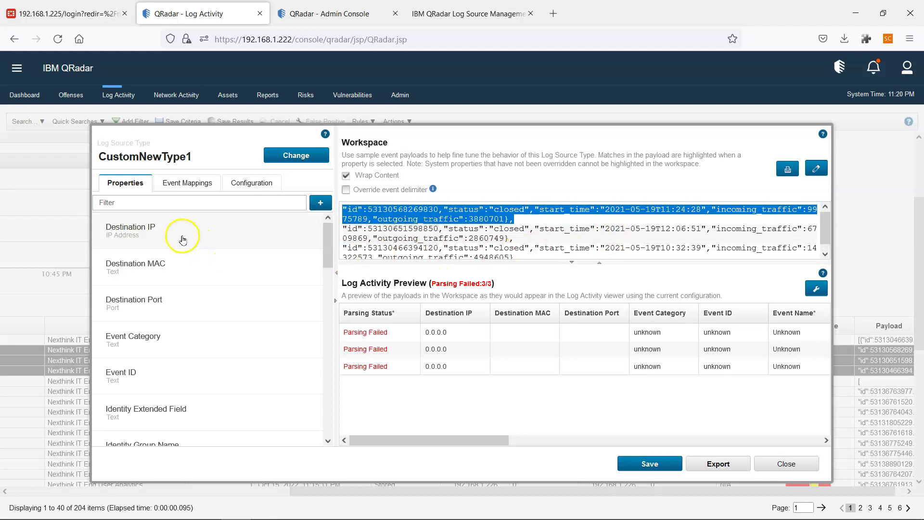
click(150, 203)
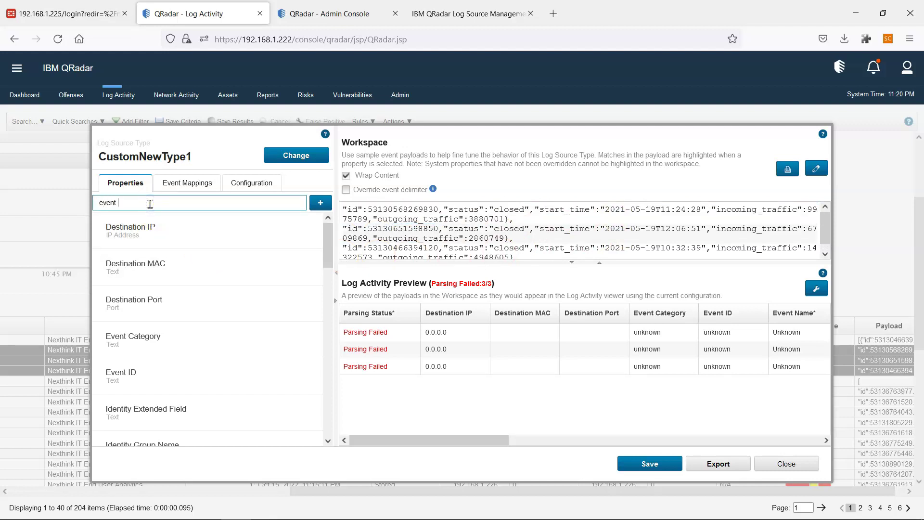
click(121, 233)
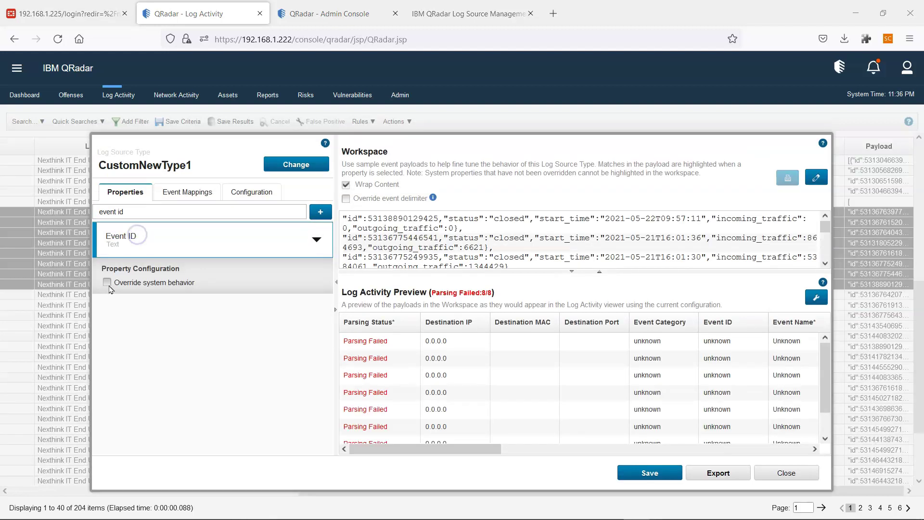
click(108, 283)
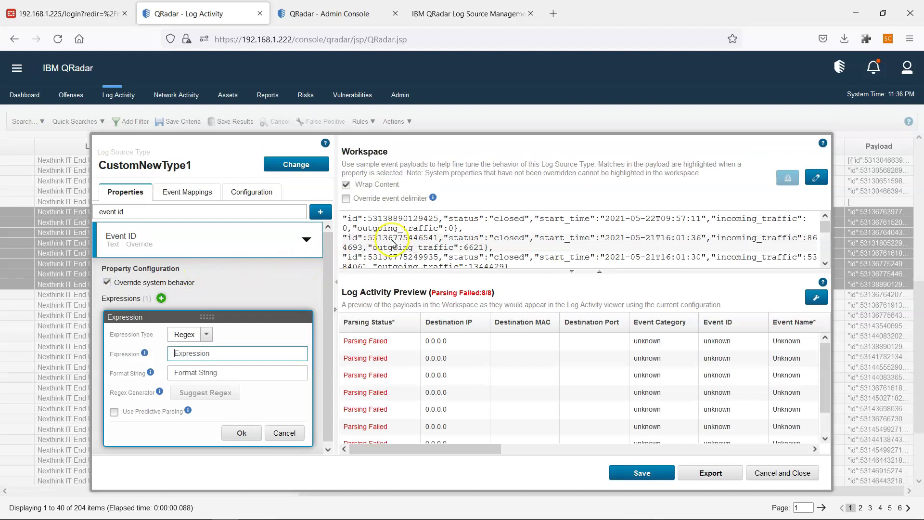
Examine the event id values across the sample payloads.
scroll(433, 246, down, 2)
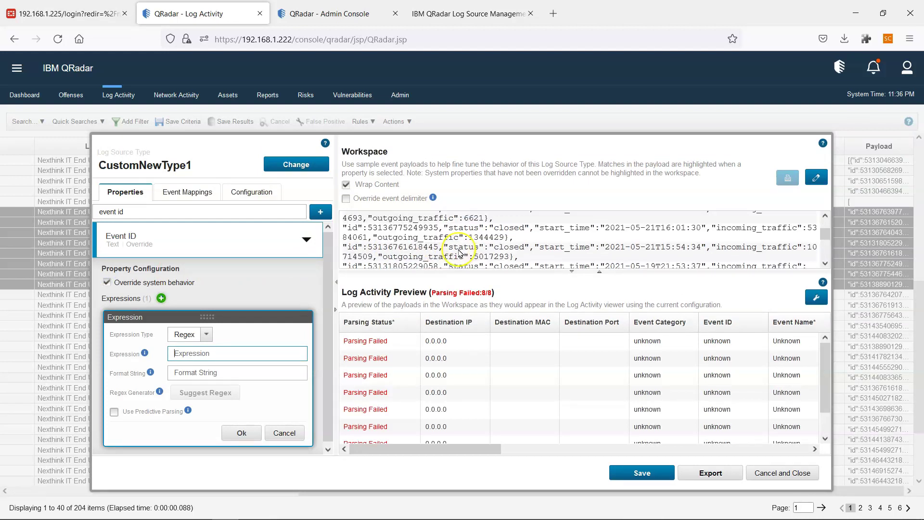
scroll(457, 251, up, 2)
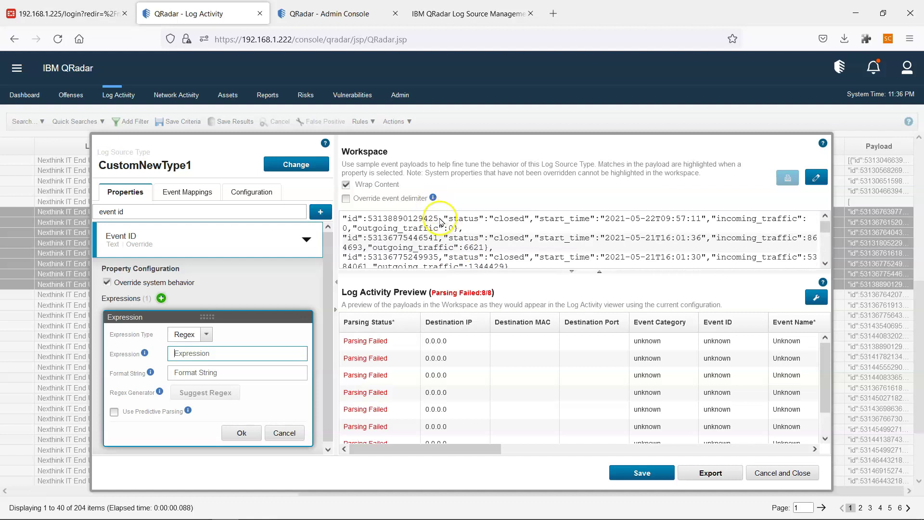
drag(438, 218, 443, 242)
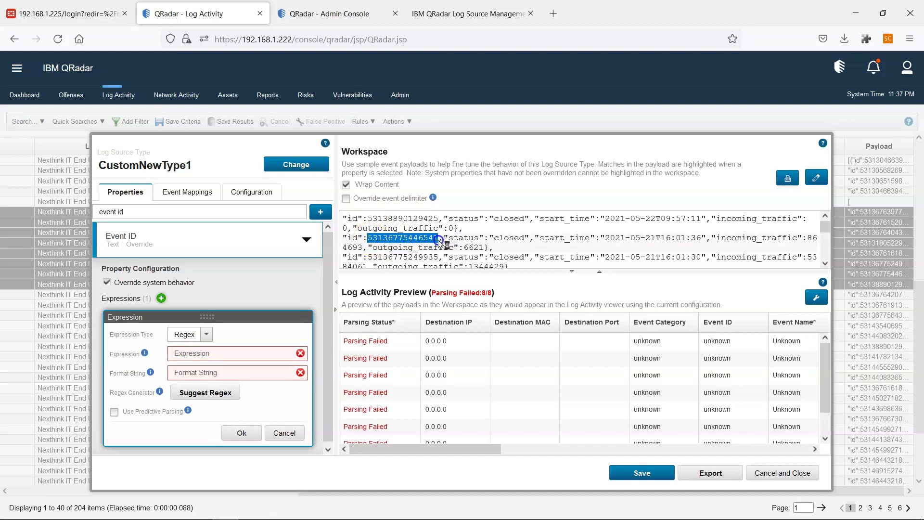
scroll(438, 243, down, 5)
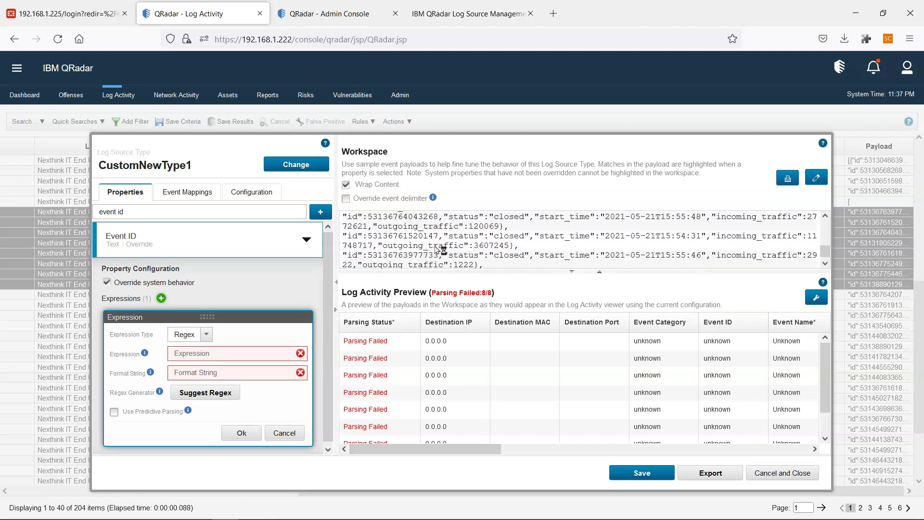
scroll(437, 249, up, 5)
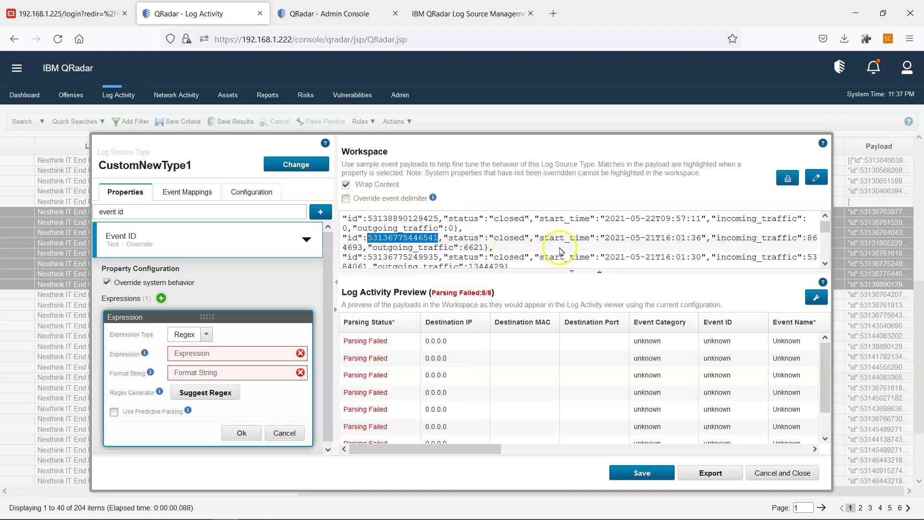
scroll(511, 238, down, 3)
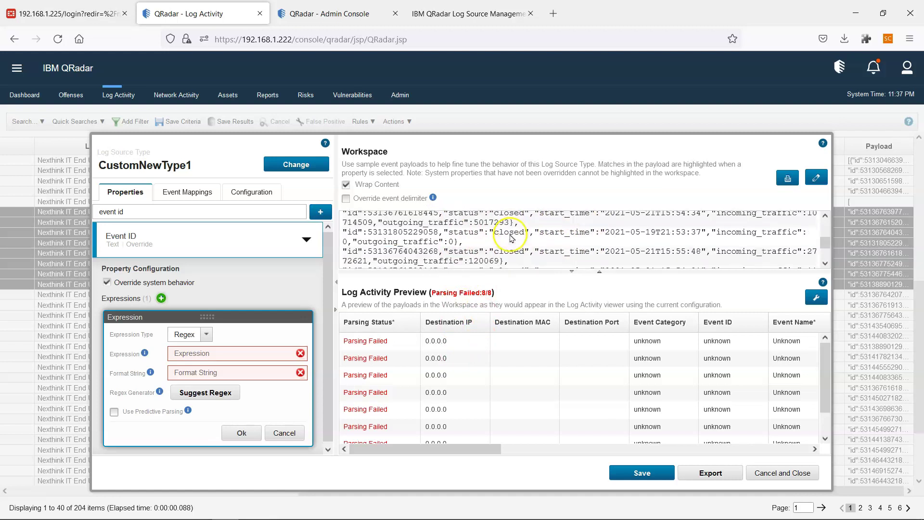
scroll(512, 238, up, 3)
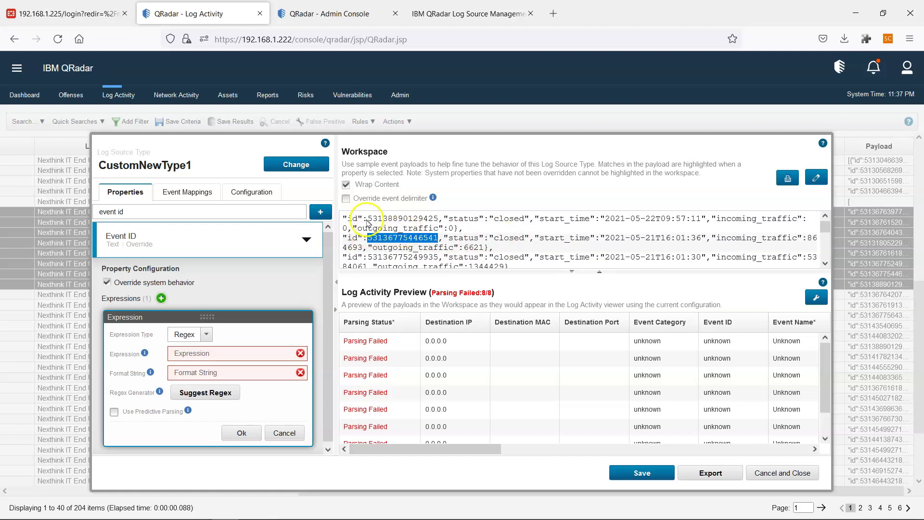
Compare the sample payload ids and note their shared 5313 prefix.
drag(368, 219, 388, 220)
scroll(389, 241, down, 2)
scroll(390, 263, up, 2)
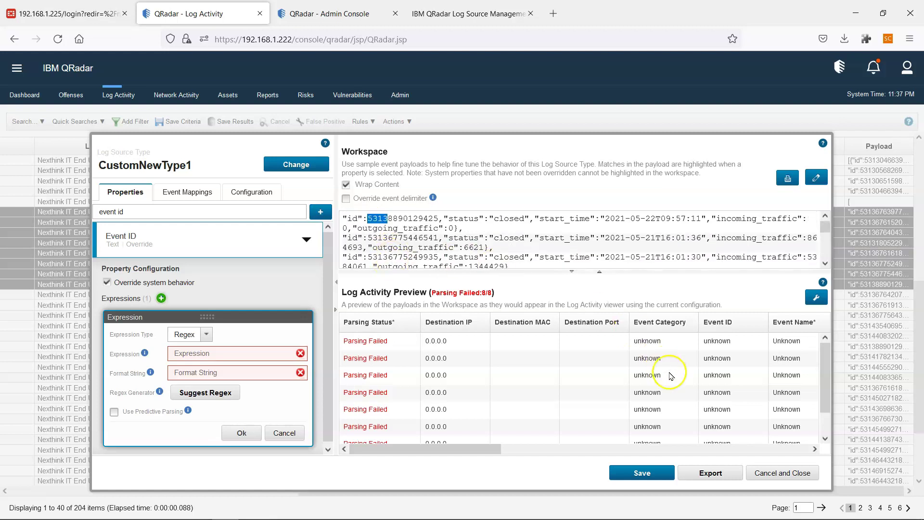
scroll(692, 400, down, 1)
scroll(692, 401, up, 1)
scroll(405, 259, down, 3)
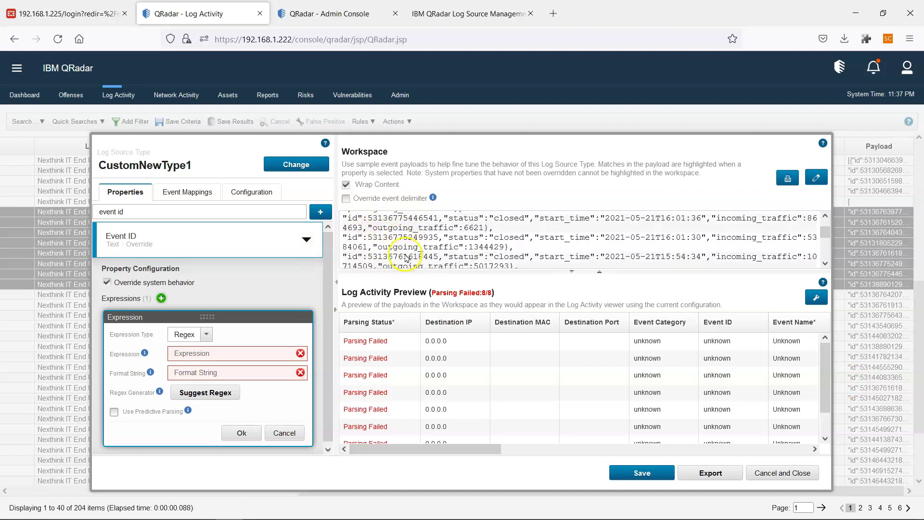
scroll(405, 258, up, 3)
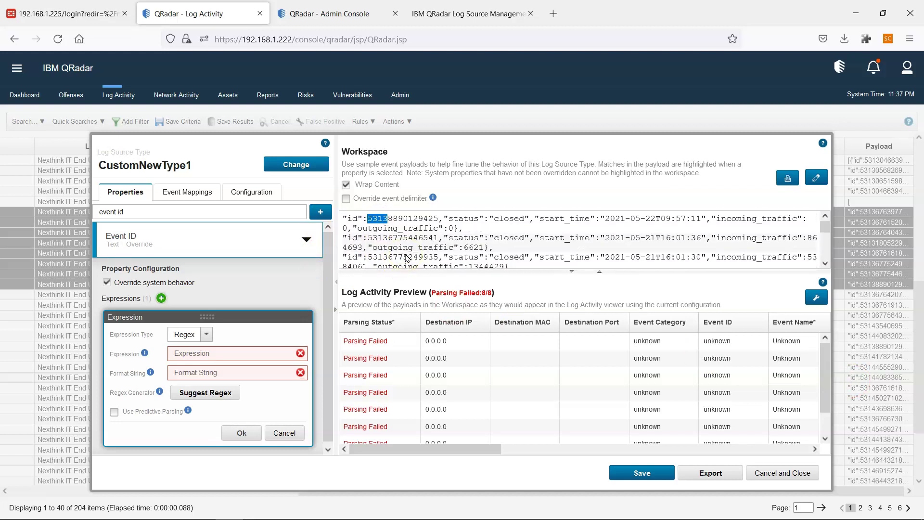
click(376, 249)
click(377, 220)
scroll(531, 254, down, 1)
scroll(531, 250, up, 1)
Select the "id": key in the first payload to seed the Event ID expression.
click(195, 353)
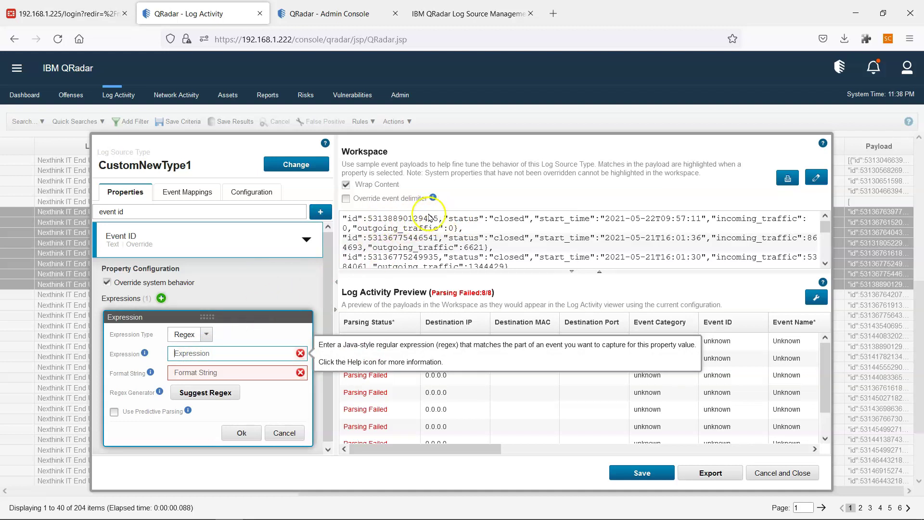
click(366, 221)
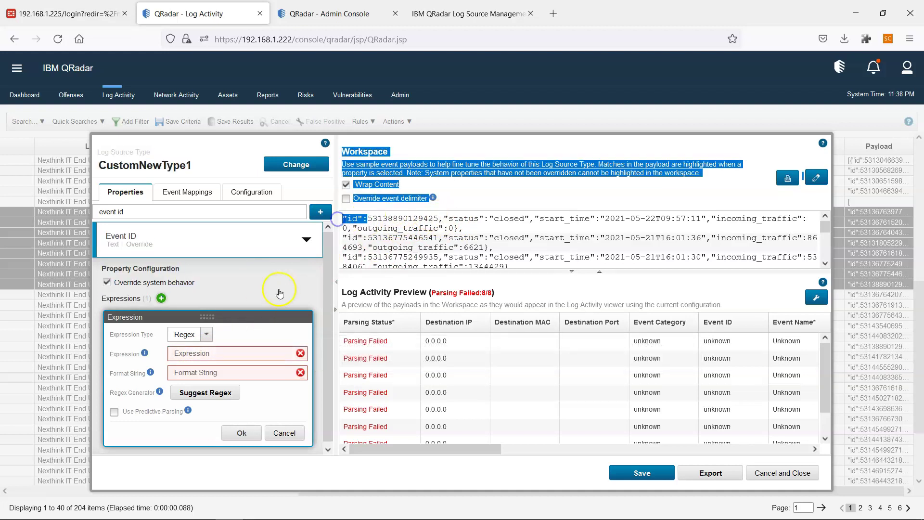
click(365, 230)
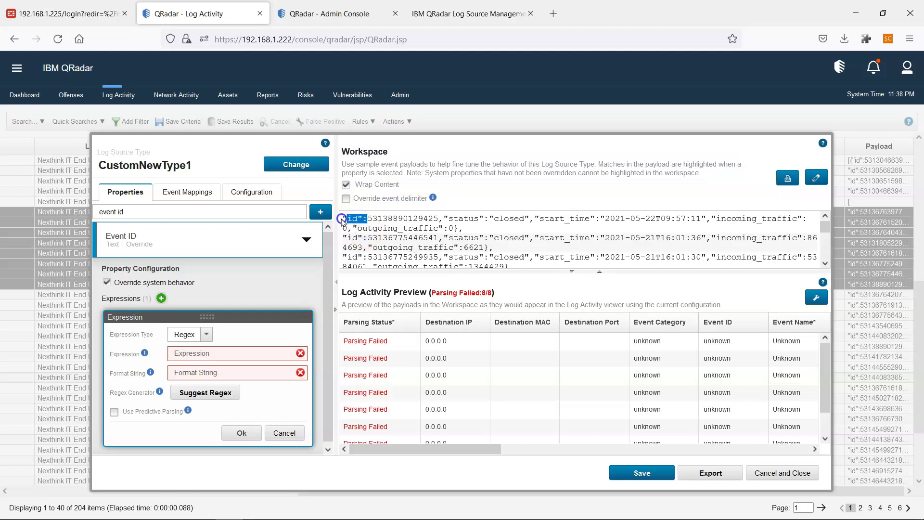
Save Event ID regex "id":(\d\d)\d+ with format $1, then search properties for event category.
click(212, 356)
text("id":)
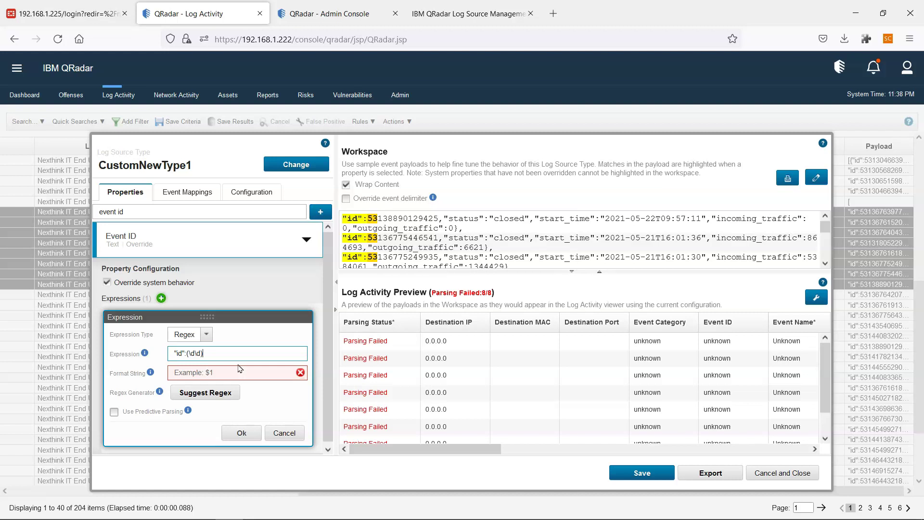
text(d+)
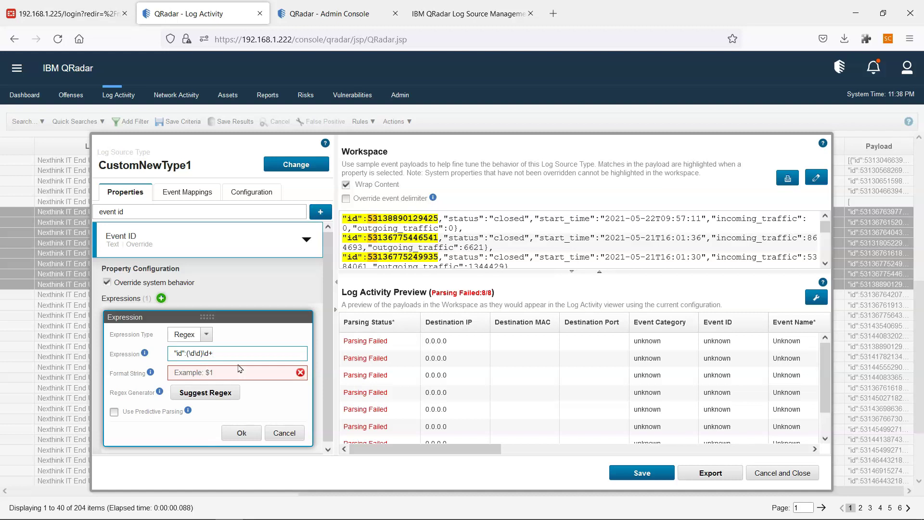
text(,)
click(209, 372)
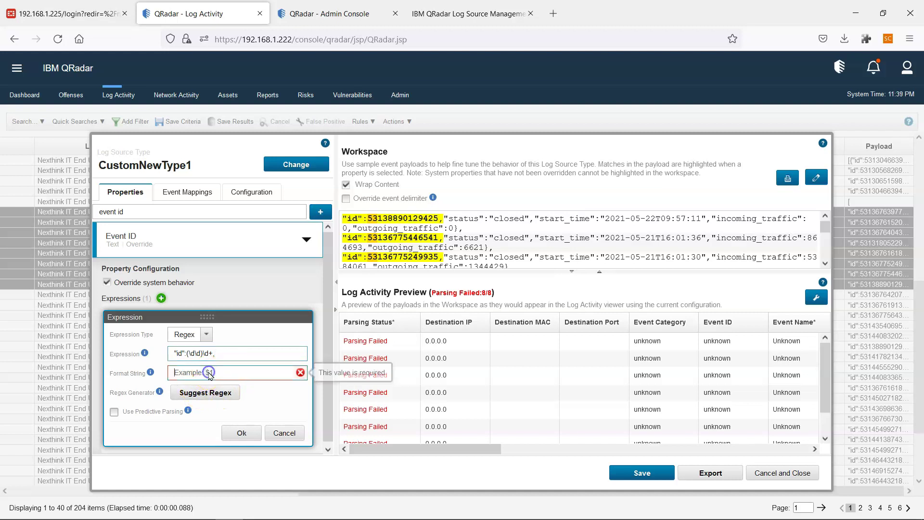
text($1)
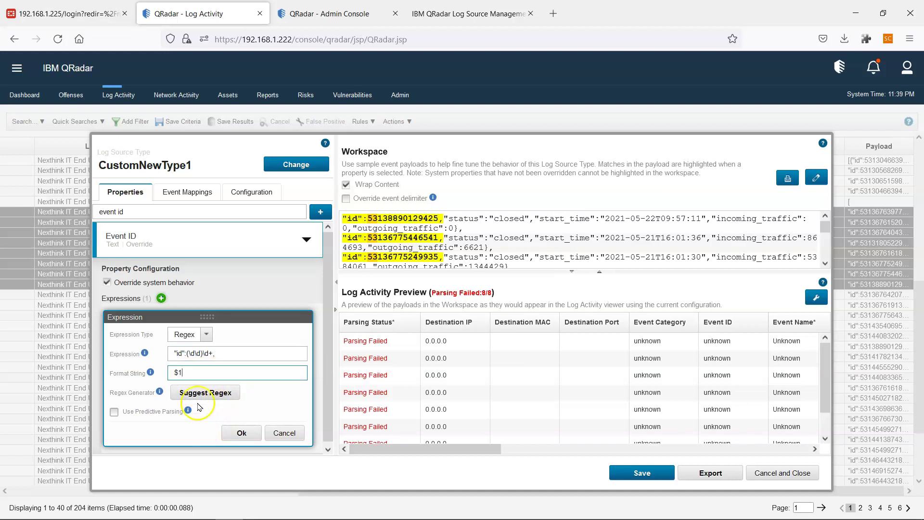
click(242, 432)
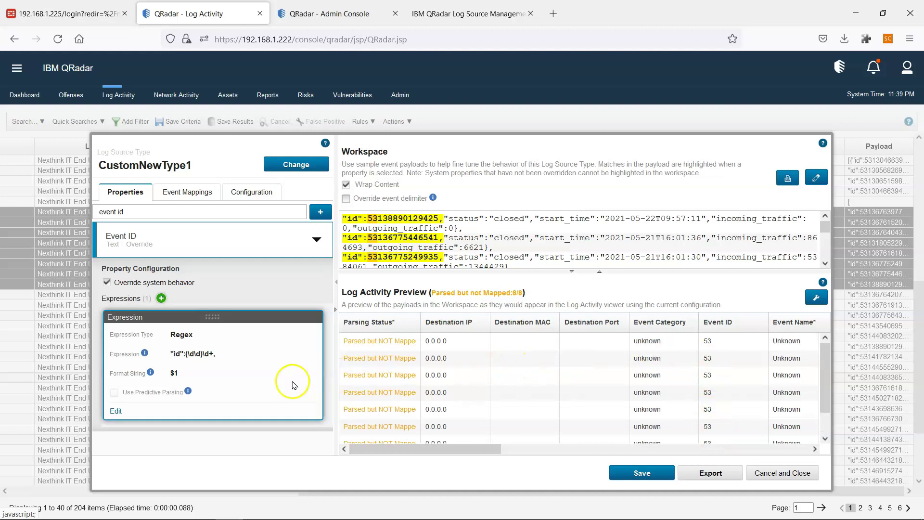
click(157, 212)
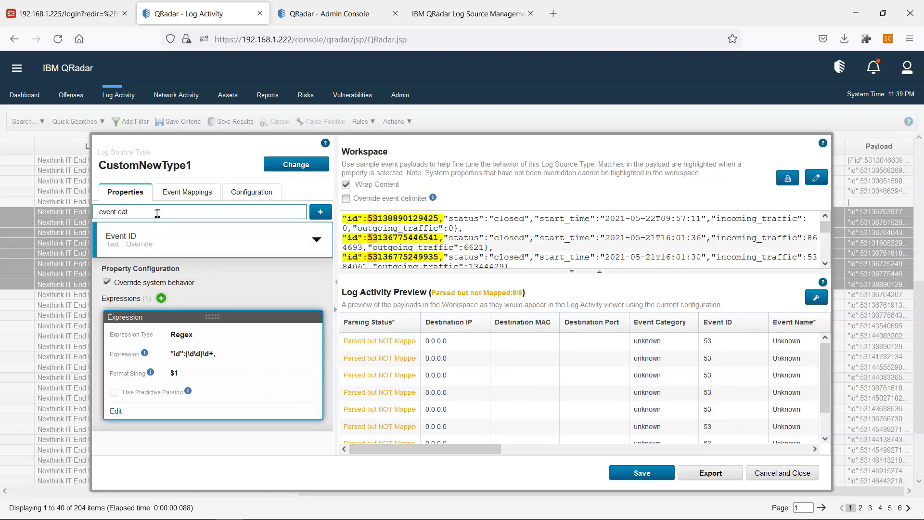
Override Event Category and copy the "status":" key from the first payload.
click(153, 240)
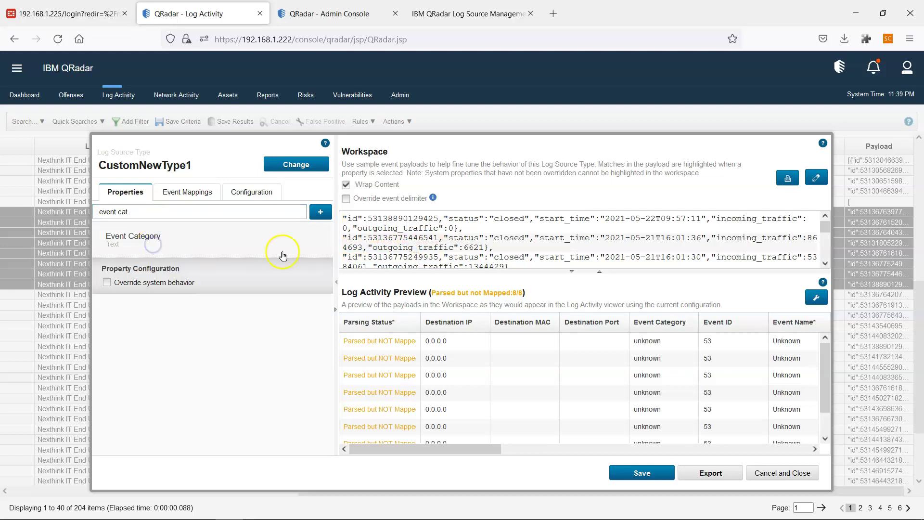
click(153, 285)
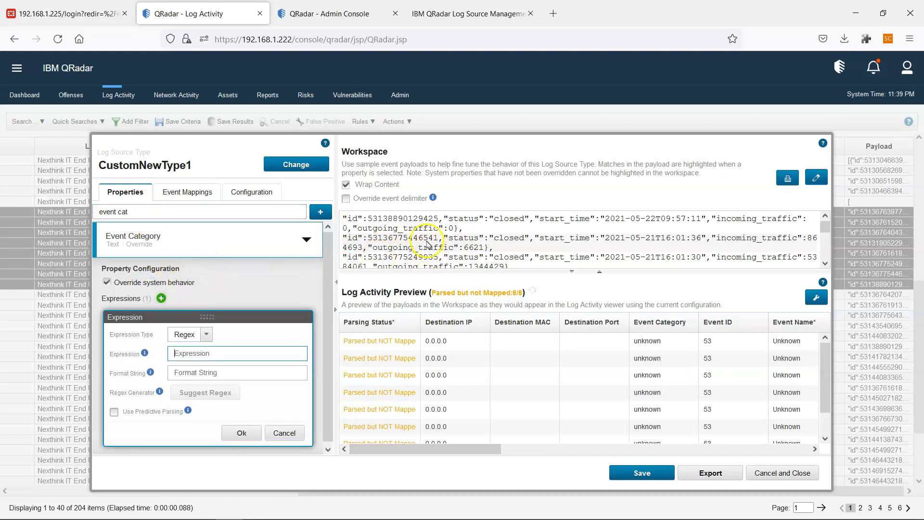
drag(494, 220, 443, 219)
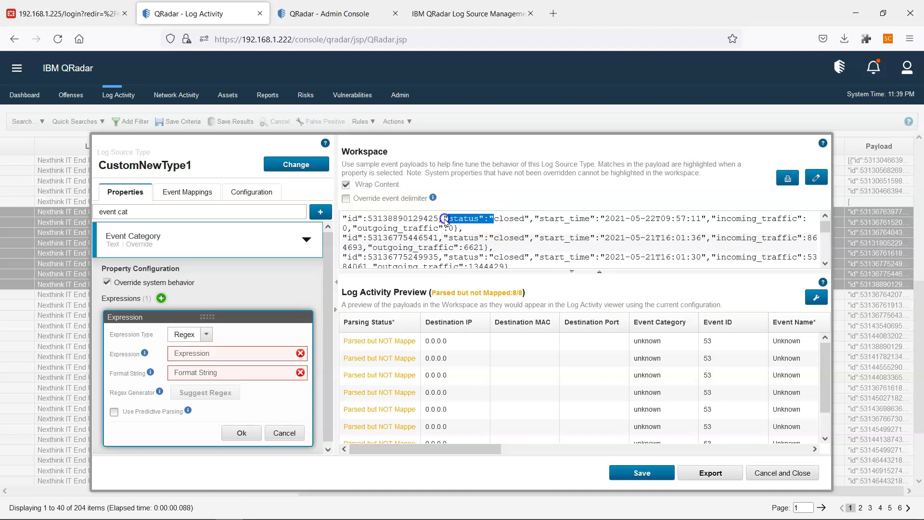
key(ctrl+c)
Save Event Category regex "status":"([^"]*)" with format string $1, previewing 'closed'.
click(245, 356)
key(ctrl+v)
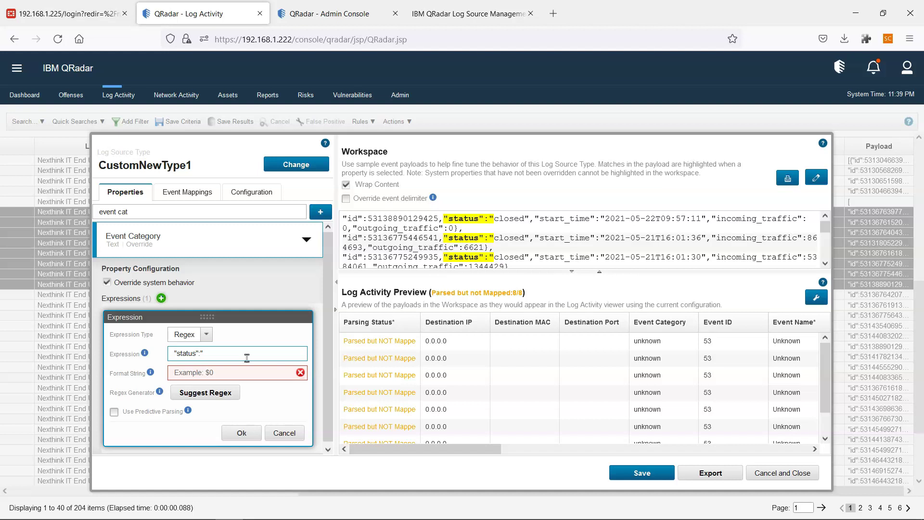
text(()
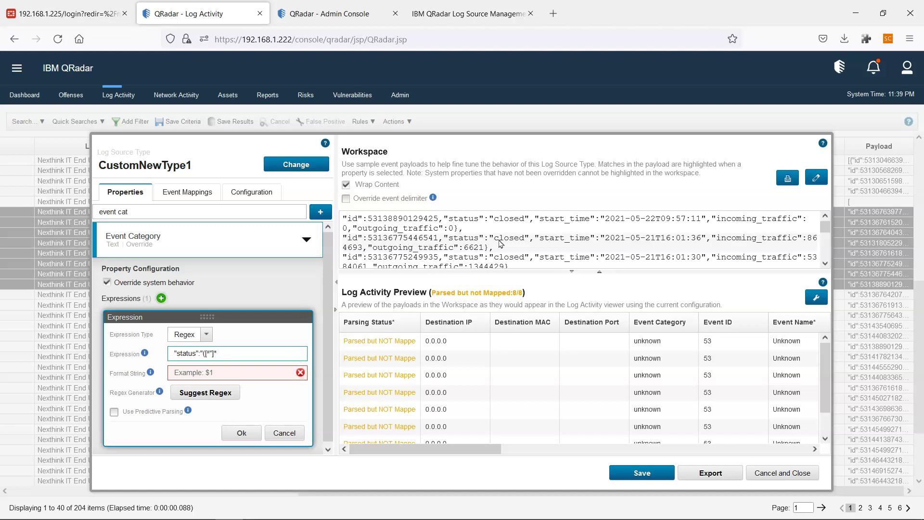
text())
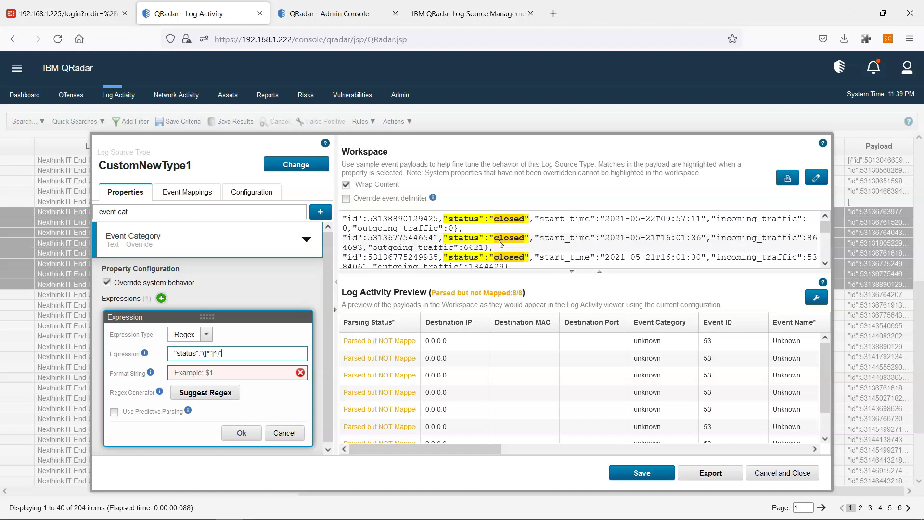
click(306, 350)
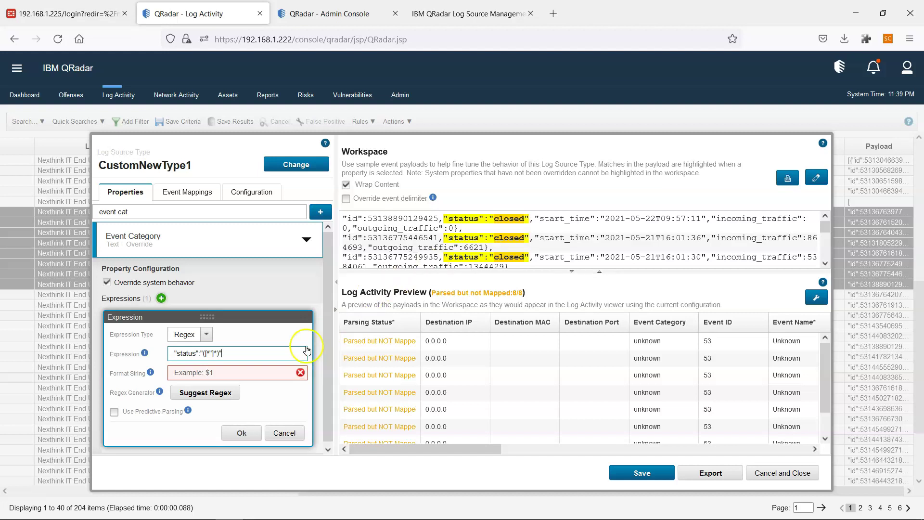
click(192, 375)
text($1)
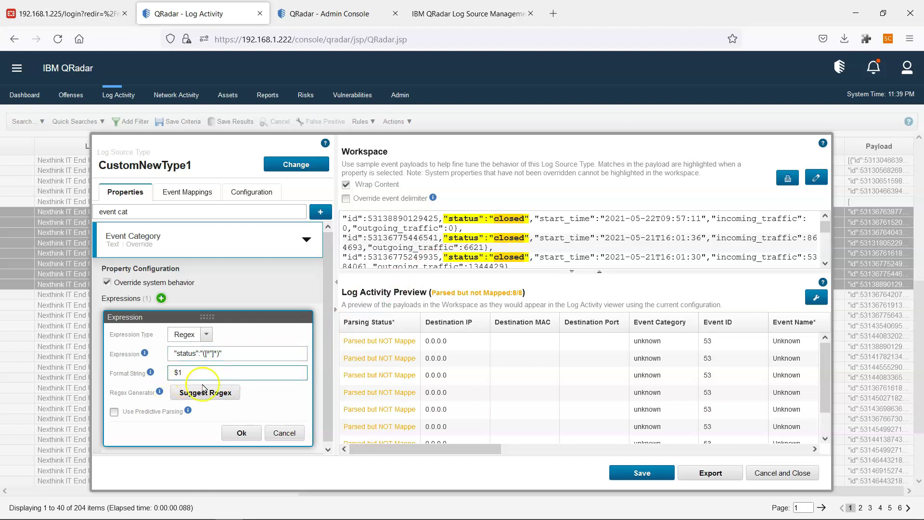
click(240, 433)
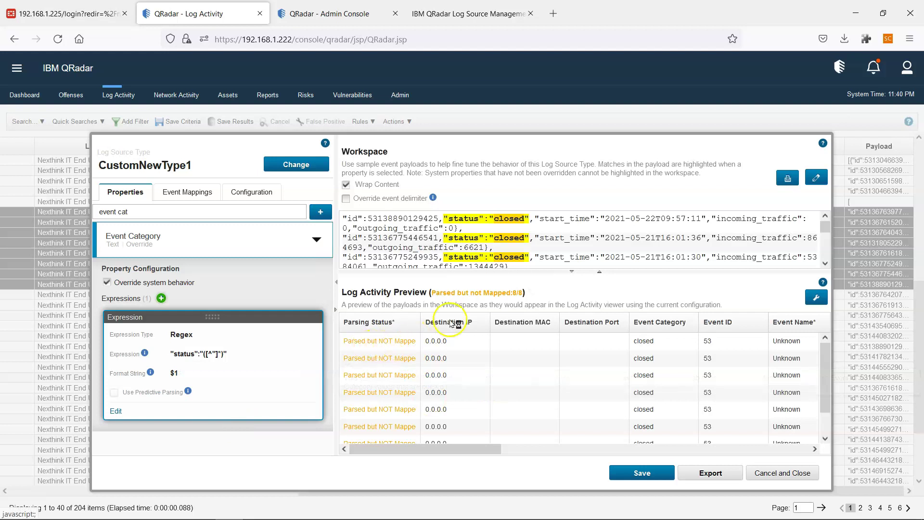
click(483, 448)
drag(483, 448, 568, 453)
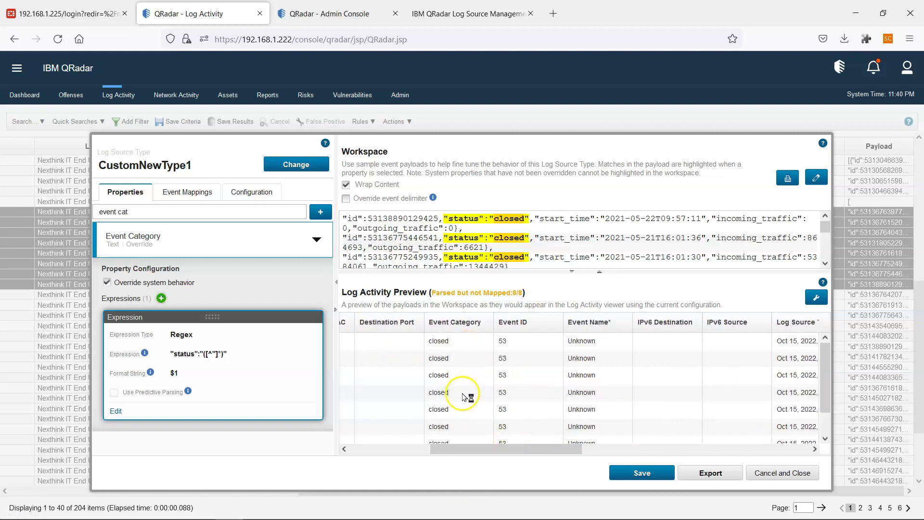
Add a 53/closed event mapping for CustomNewType1 and begin a new QID record.
click(171, 196)
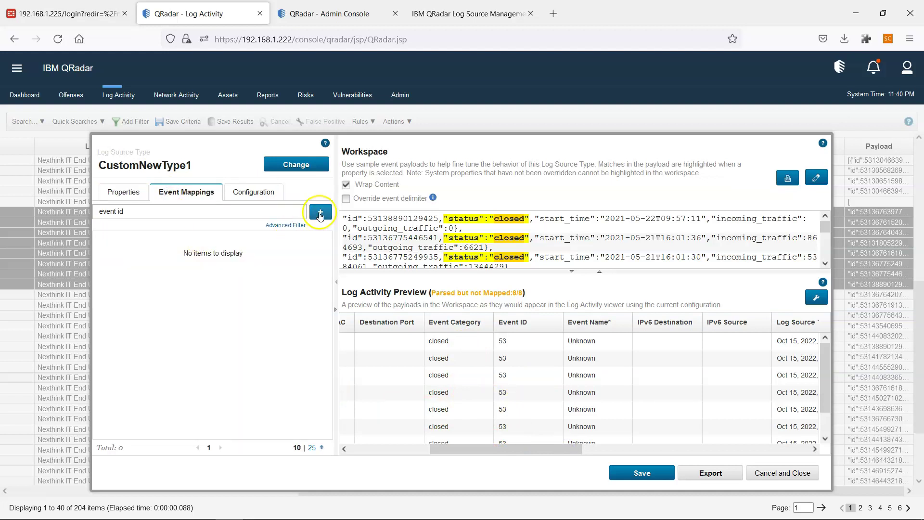
click(319, 213)
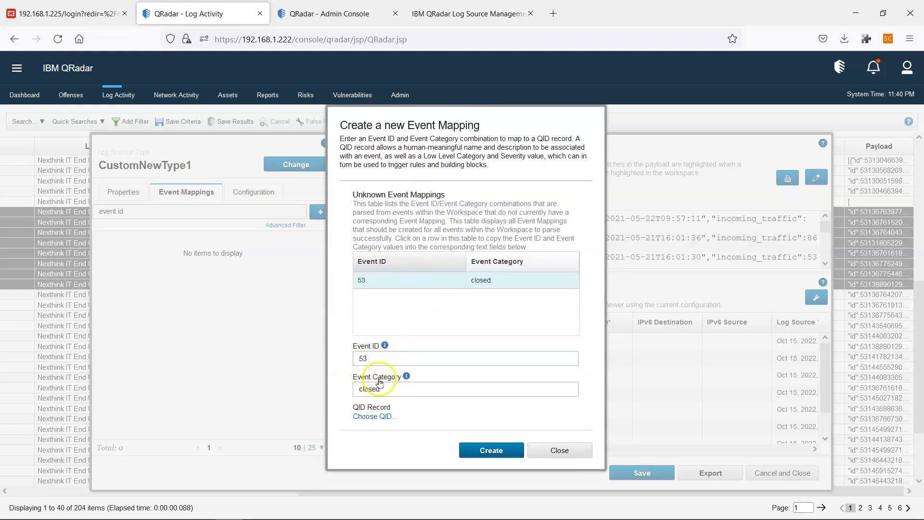
click(372, 416)
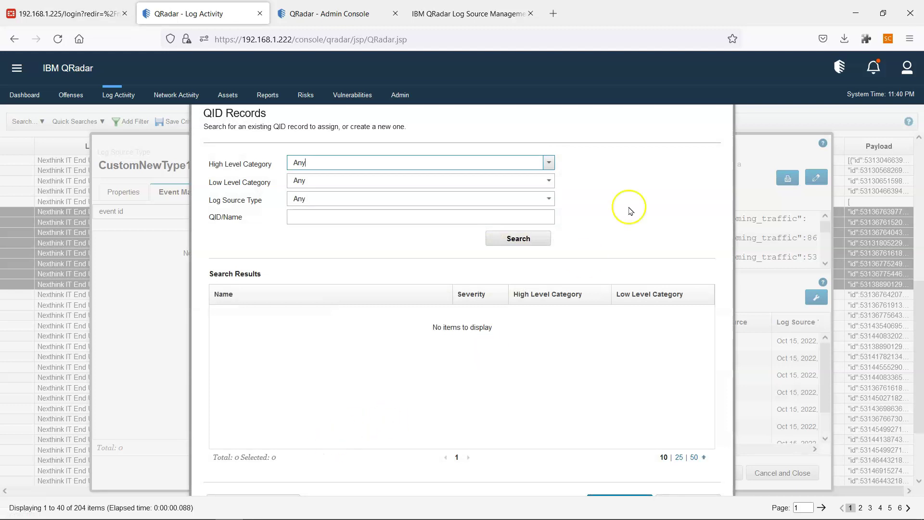
key(F11)
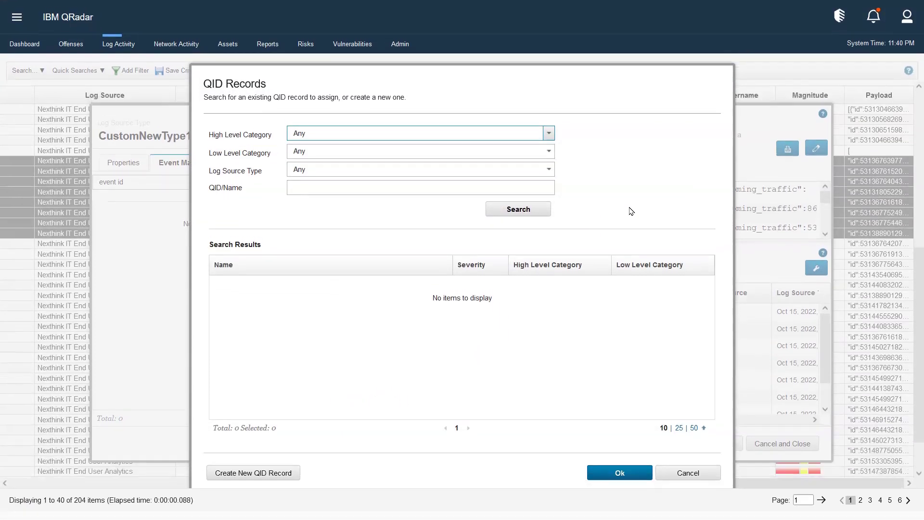
click(279, 477)
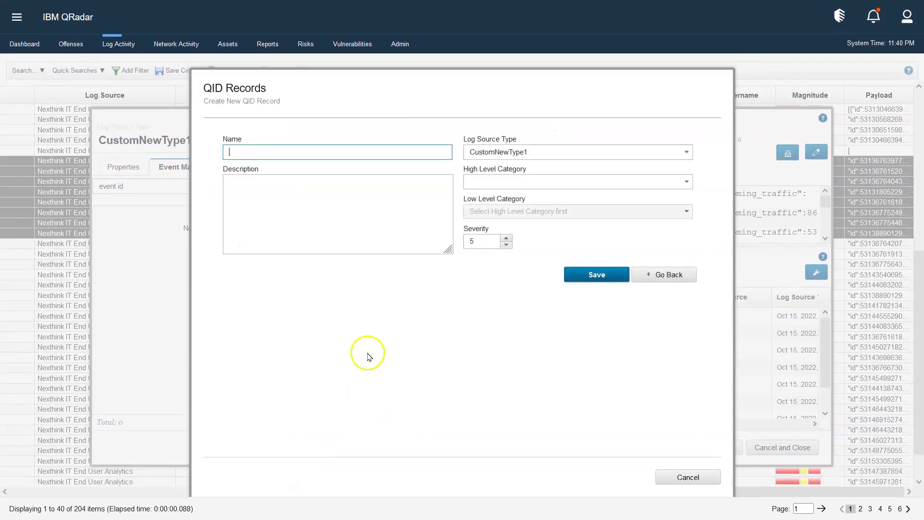
Give the QID record category Access / Connection Closed Success and severity 3.
click(505, 181)
text(Access)
click(501, 194)
click(492, 211)
text(Conn)
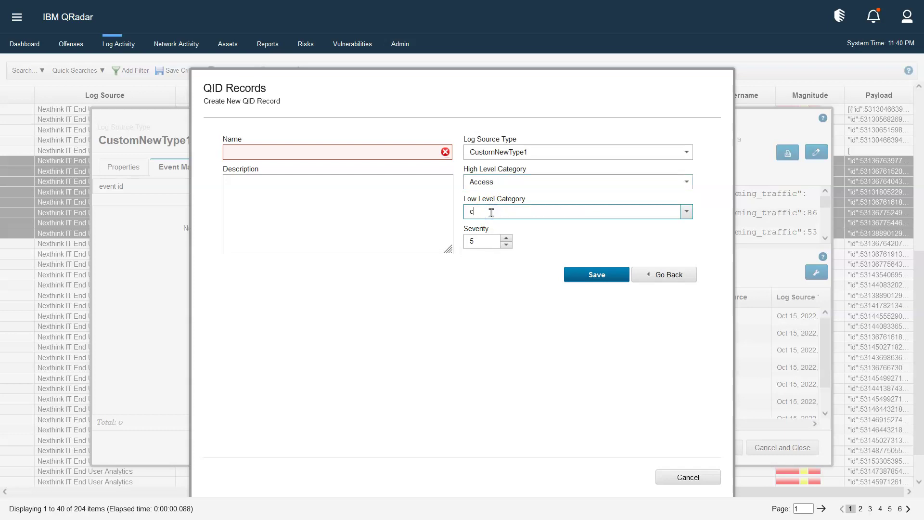
text(ection Closed Attempt)
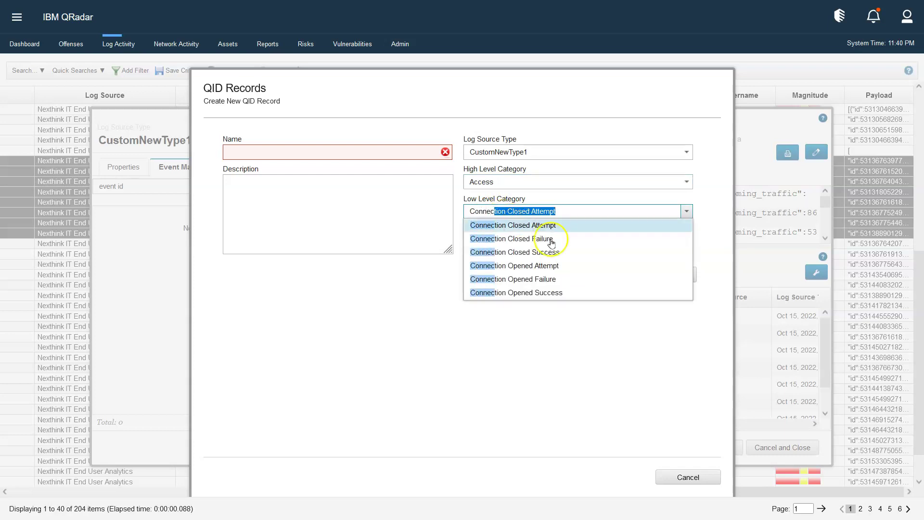
click(537, 254)
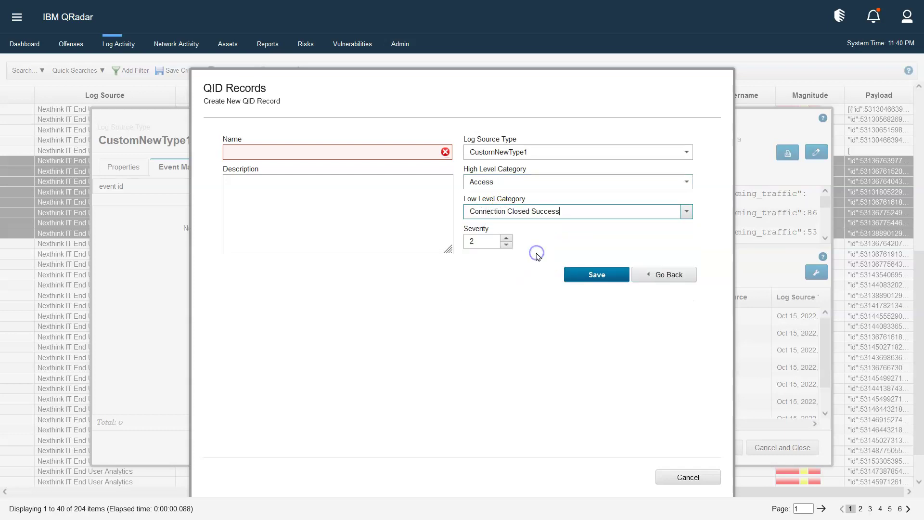
double_click(479, 242)
text(2)
key(Tab)
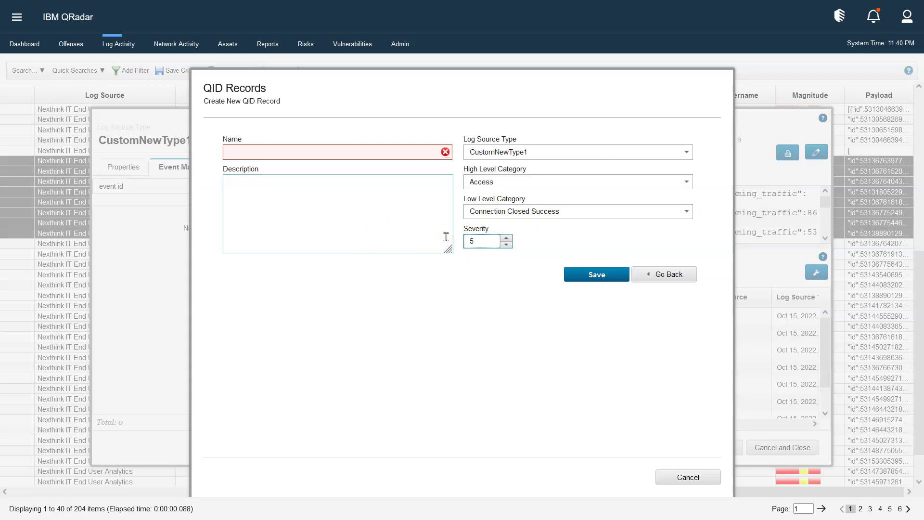
double_click(465, 241)
Name the record NXT Connection Closed, save it, and create the 53/closed mapping.
click(265, 153)
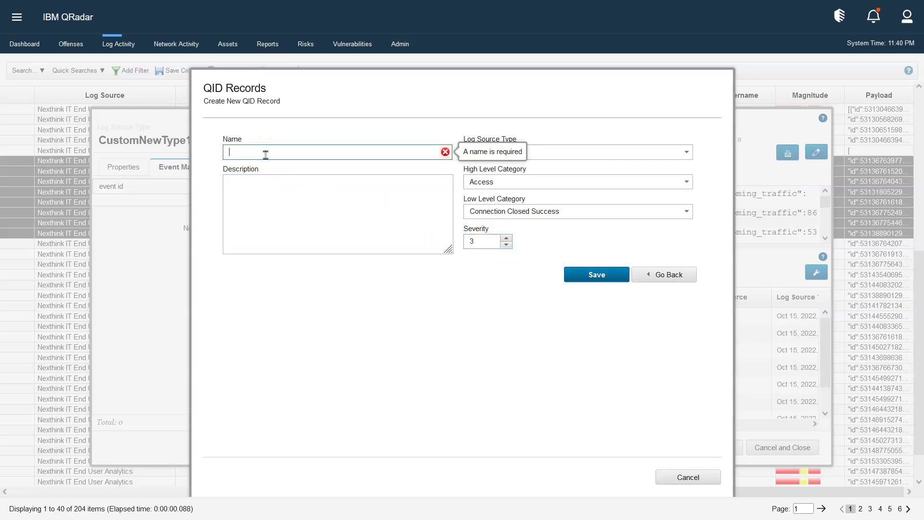
text(Connection Closed)
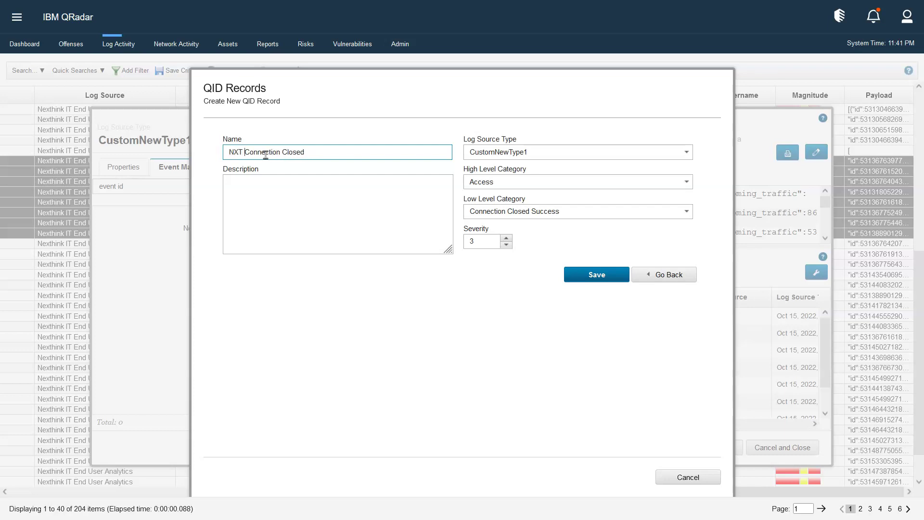
click(598, 274)
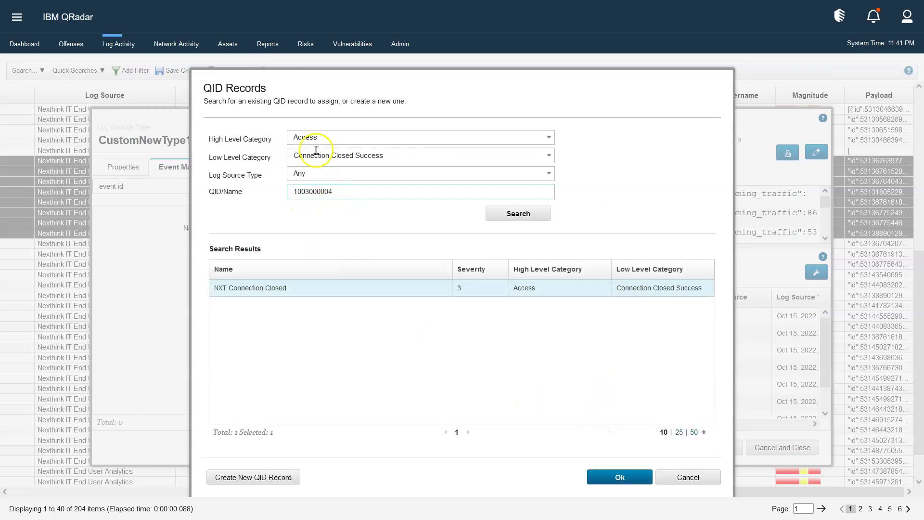
click(612, 478)
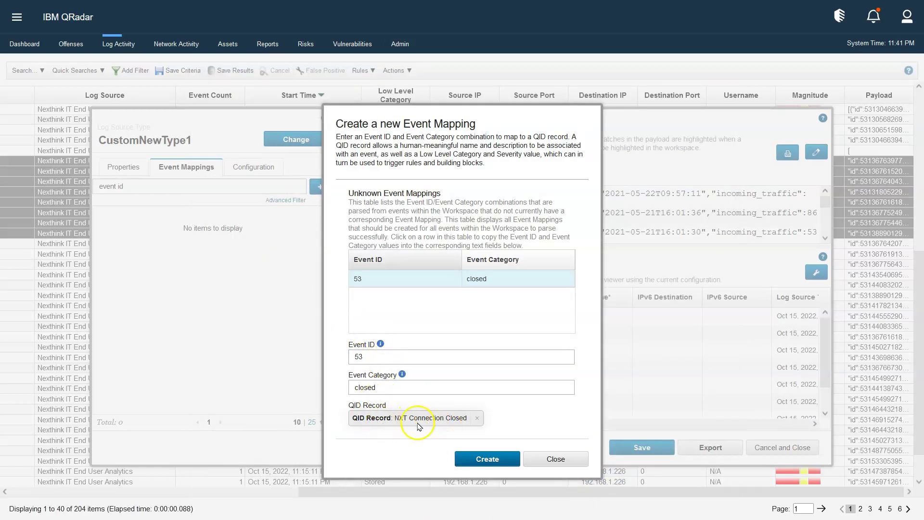
click(488, 462)
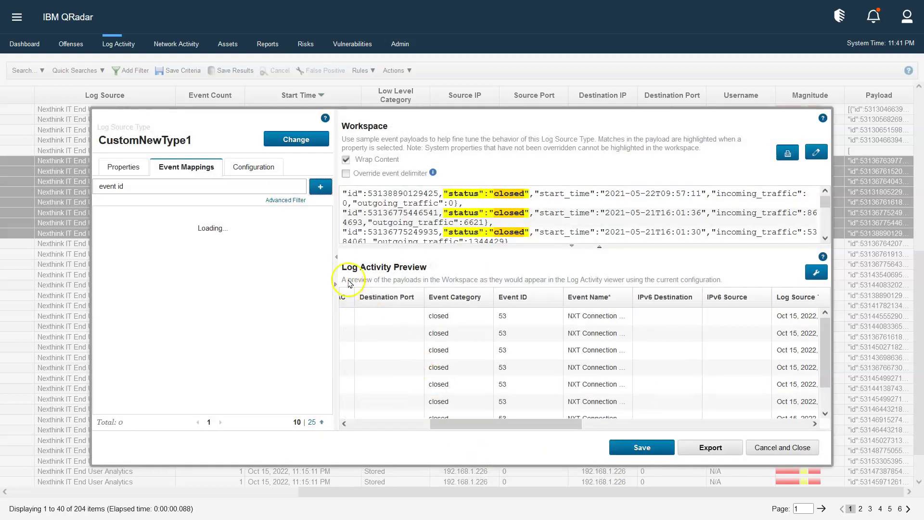
Save the CustomNewType1 log source type, cancel the export, and close the DSM Editor.
drag(549, 424, 443, 403)
click(125, 167)
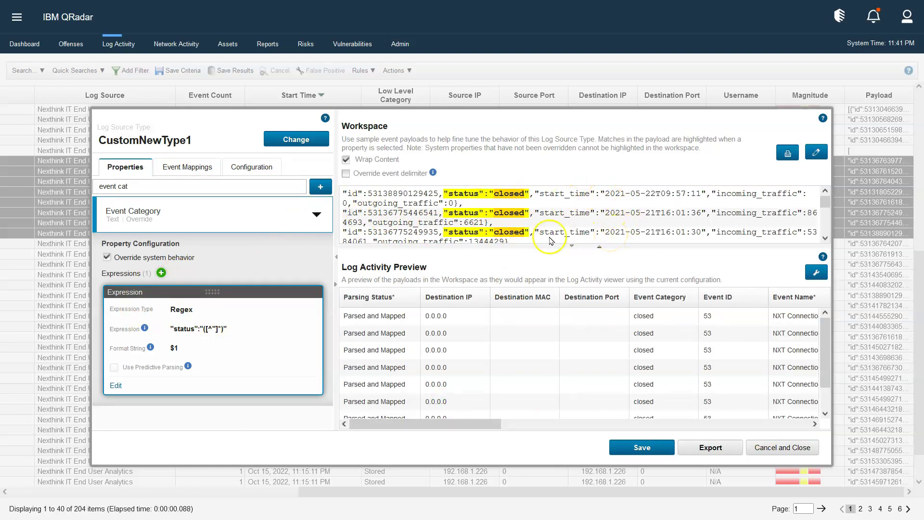
drag(411, 426, 367, 420)
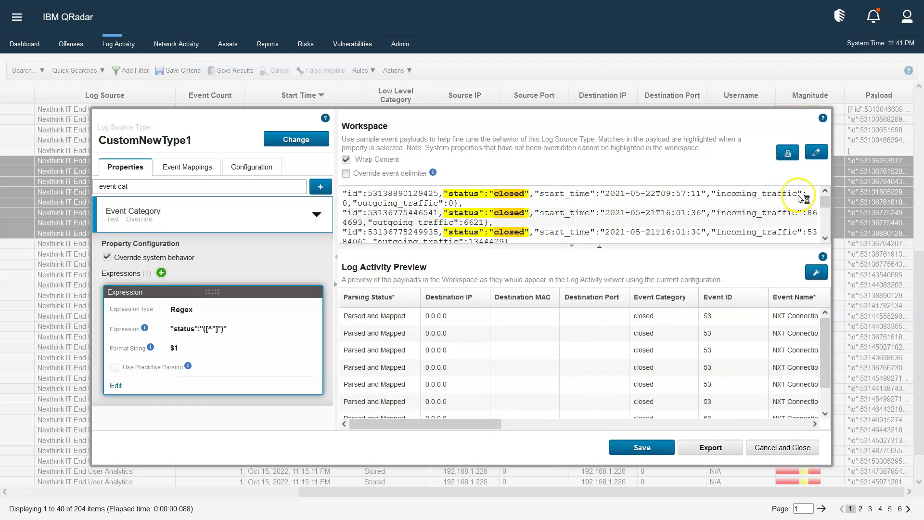
click(644, 447)
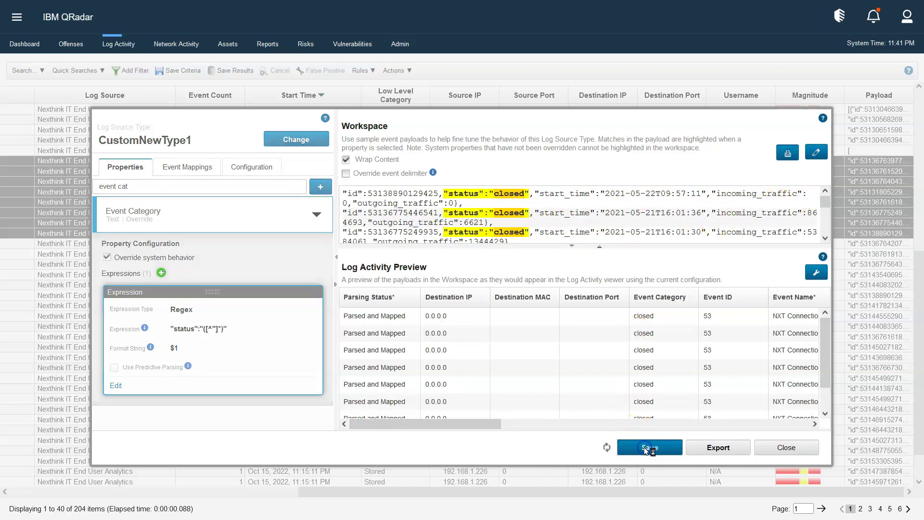
click(743, 451)
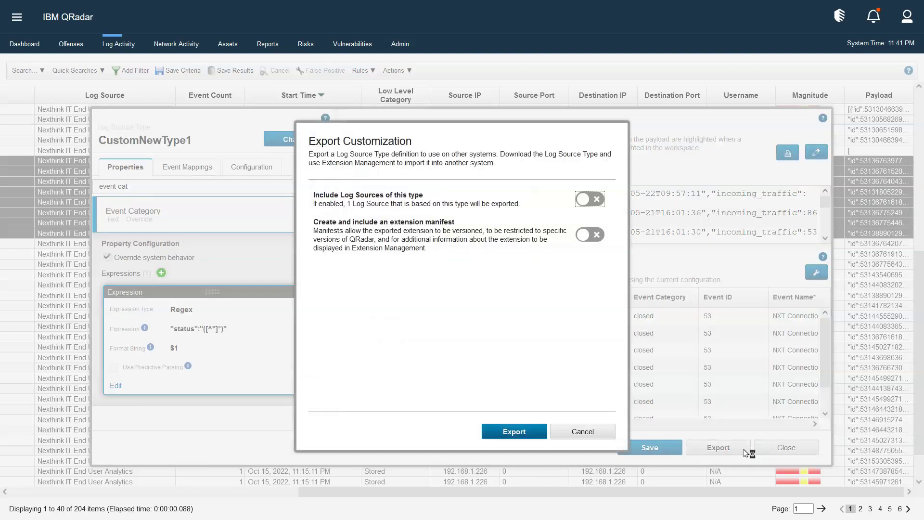
click(380, 208)
click(568, 432)
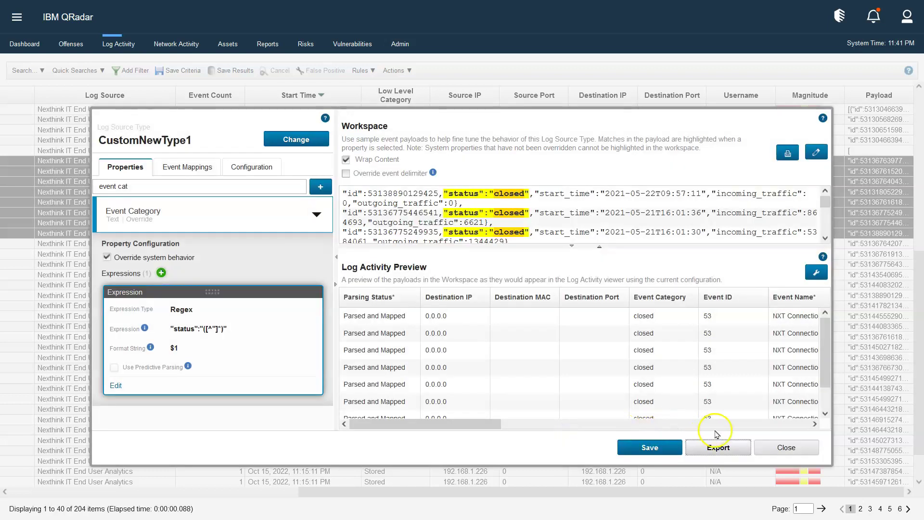
click(783, 446)
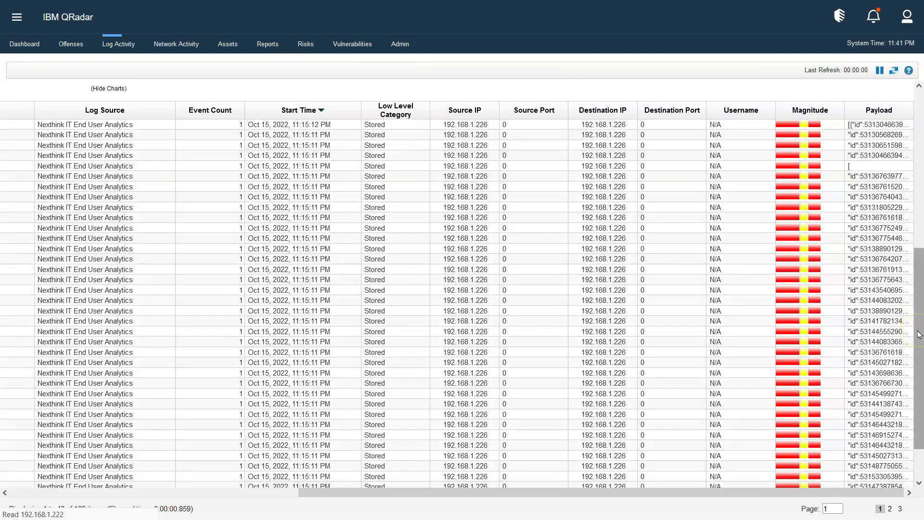
Reload Log Activity and open Edit Search outside full-screen view.
drag(917, 322, 919, 117)
drag(381, 491, 79, 491)
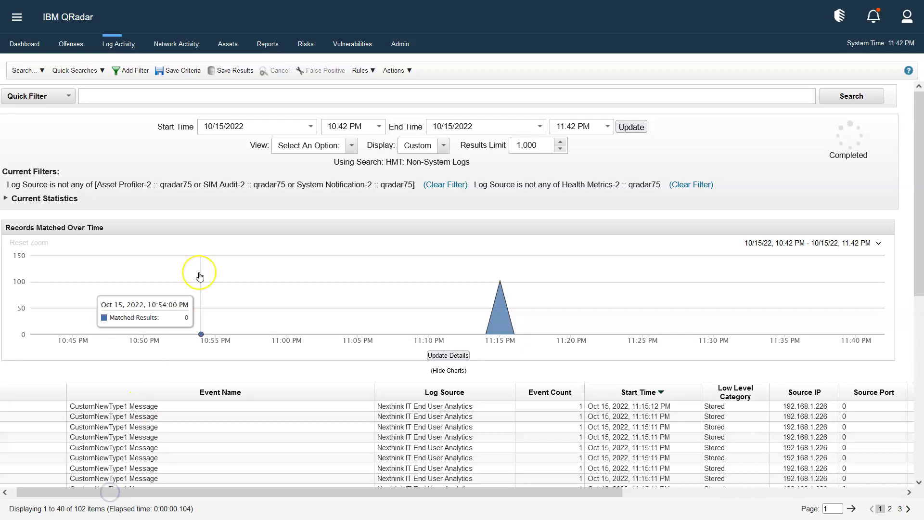
click(119, 46)
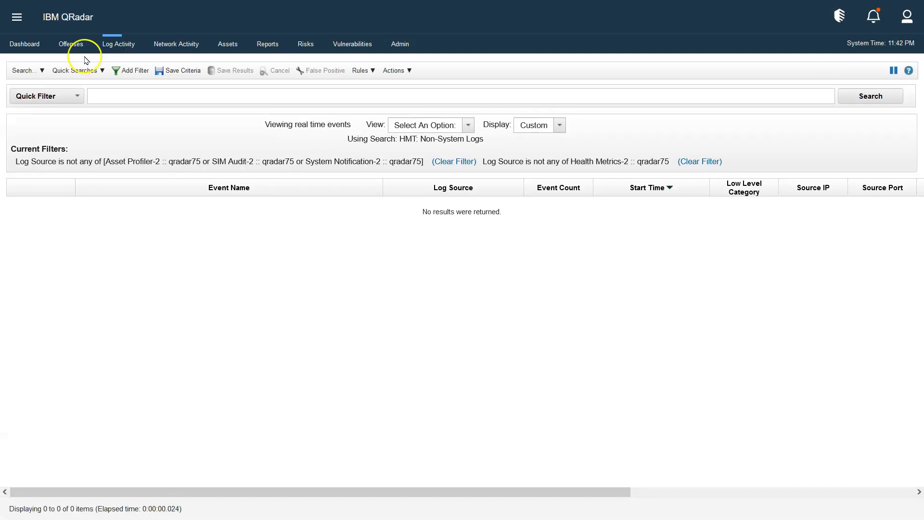
click(28, 70)
click(42, 97)
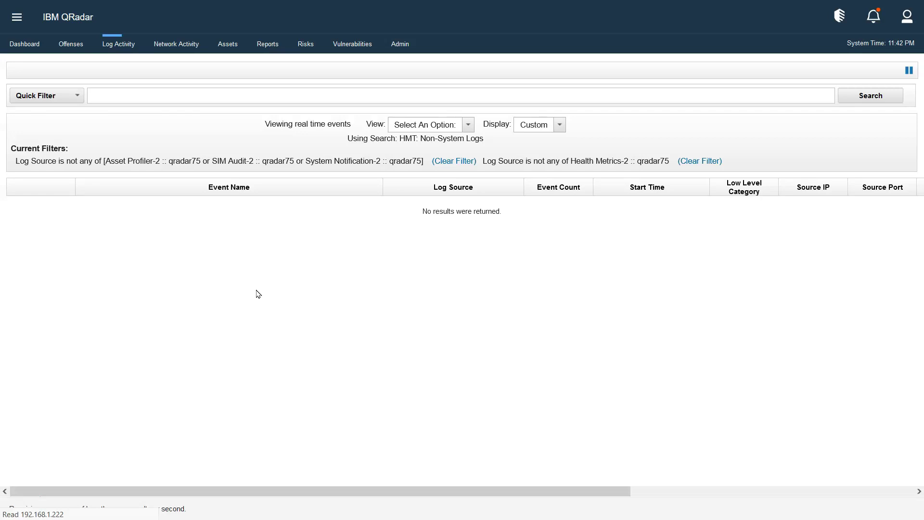
key(F11)
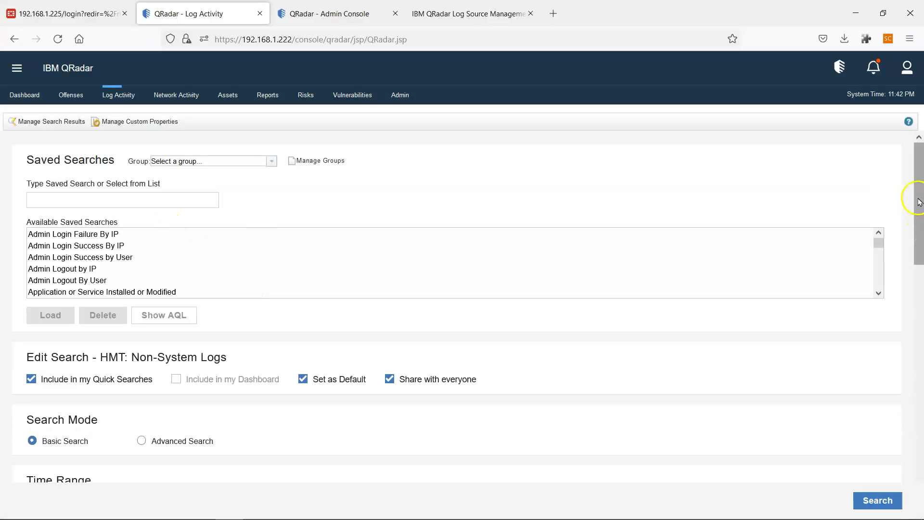
drag(919, 203, 877, 491)
Add a Log Source [Indexed] filter for Nexthink IT End User Analytics and run the search.
click(74, 304)
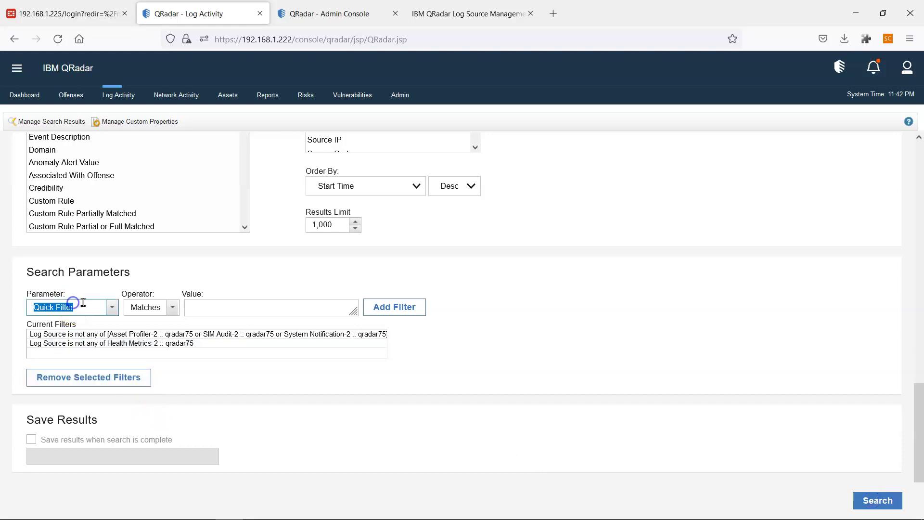
text(log sou)
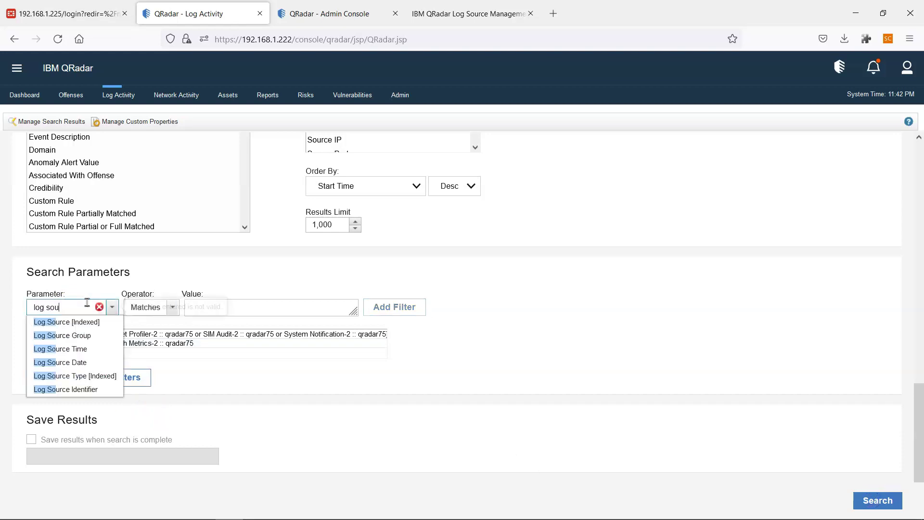
click(58, 322)
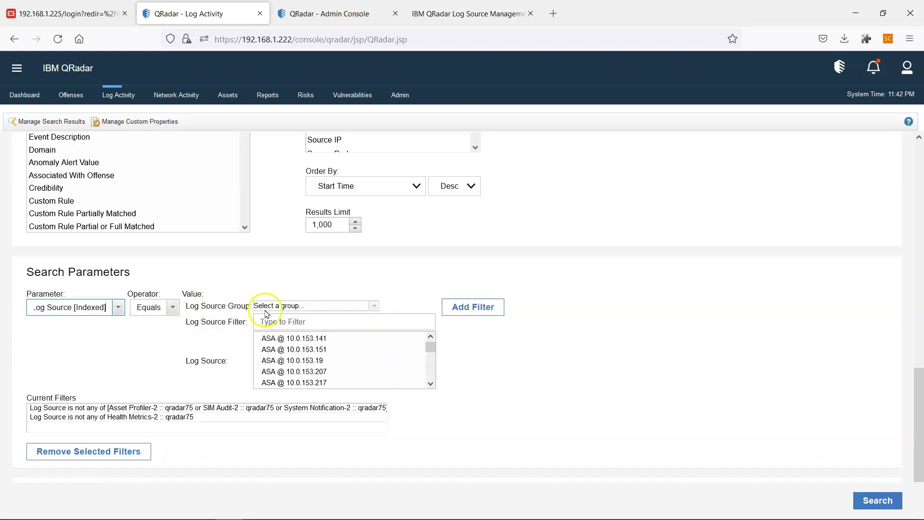
click(300, 324)
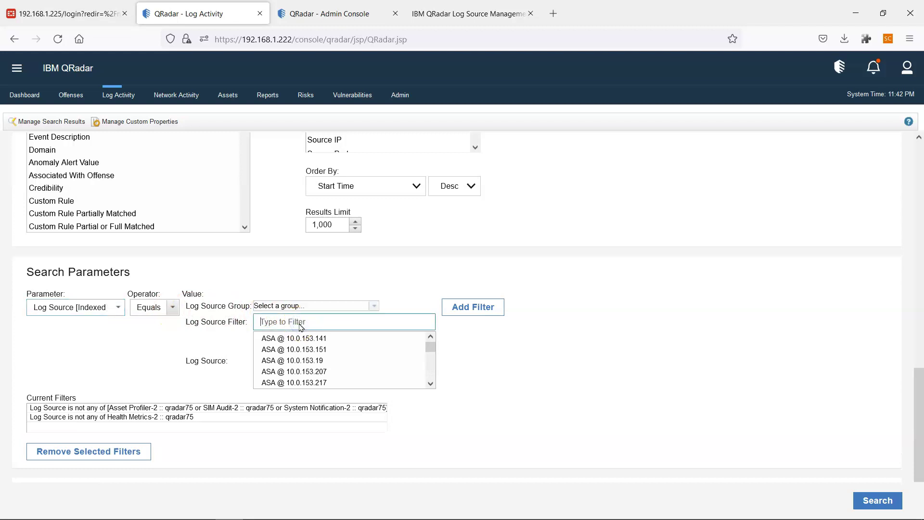
text(it an)
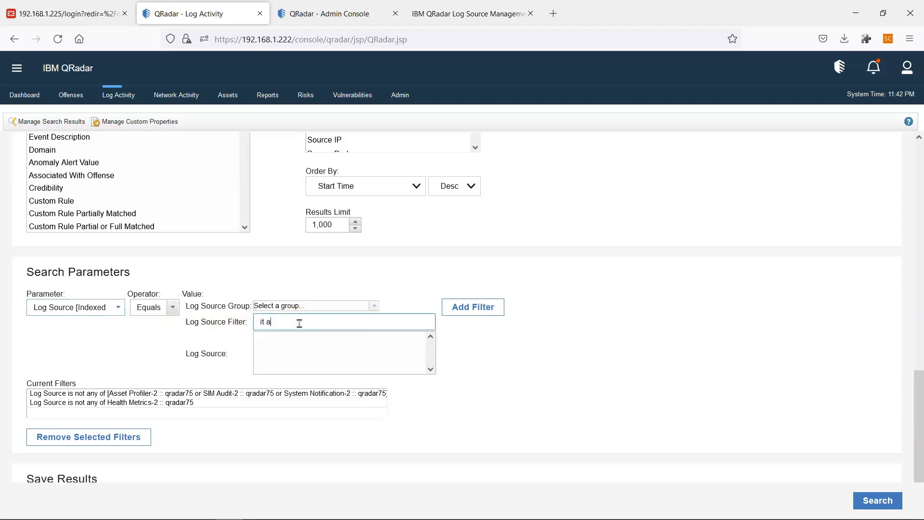
key(BackSpace)
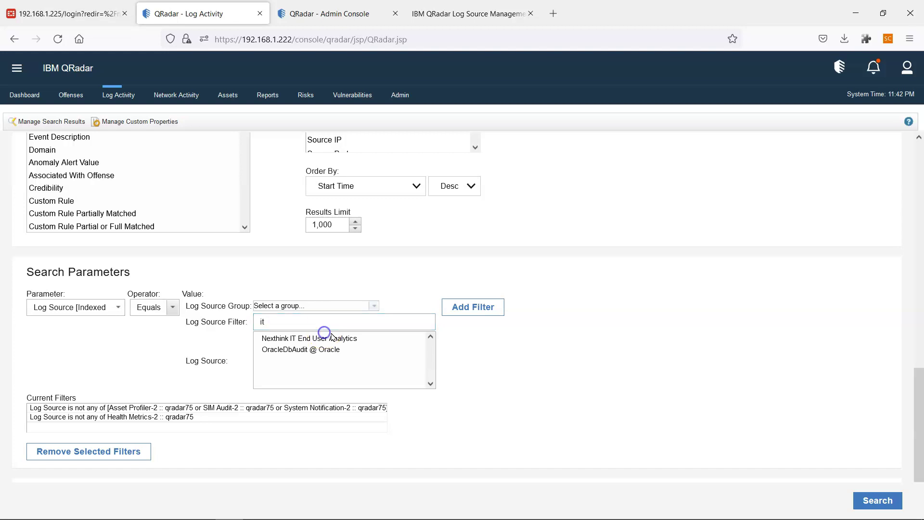
click(325, 338)
click(486, 307)
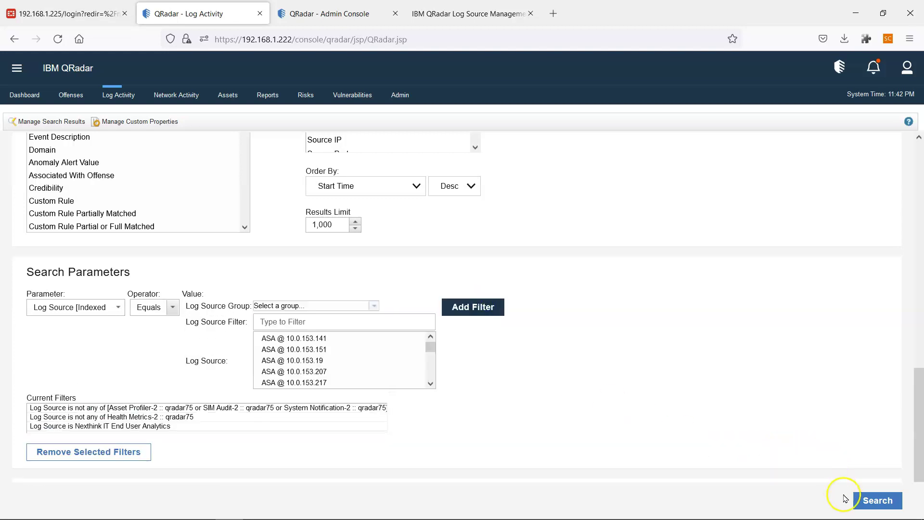
click(876, 501)
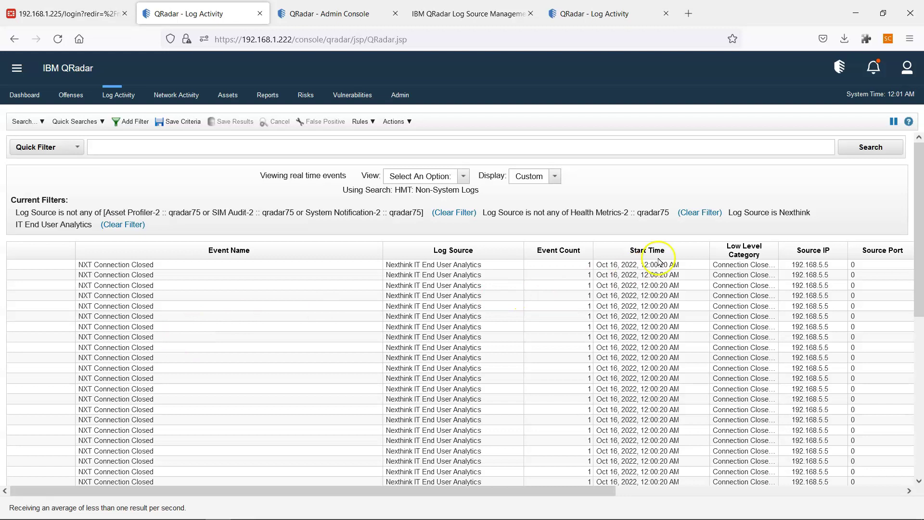
Pause the Nexthink event stream, select the first event, and widen the Low Level Category column.
click(893, 121)
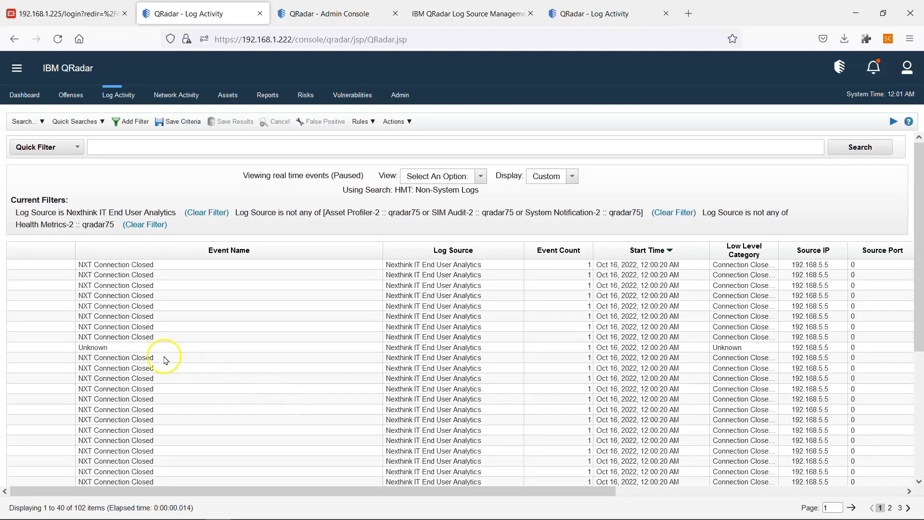
click(120, 265)
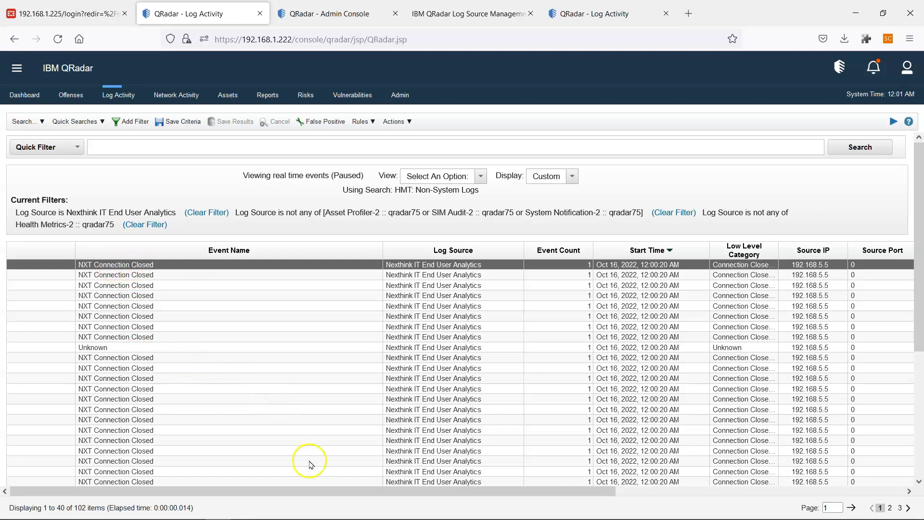
drag(346, 491, 398, 492)
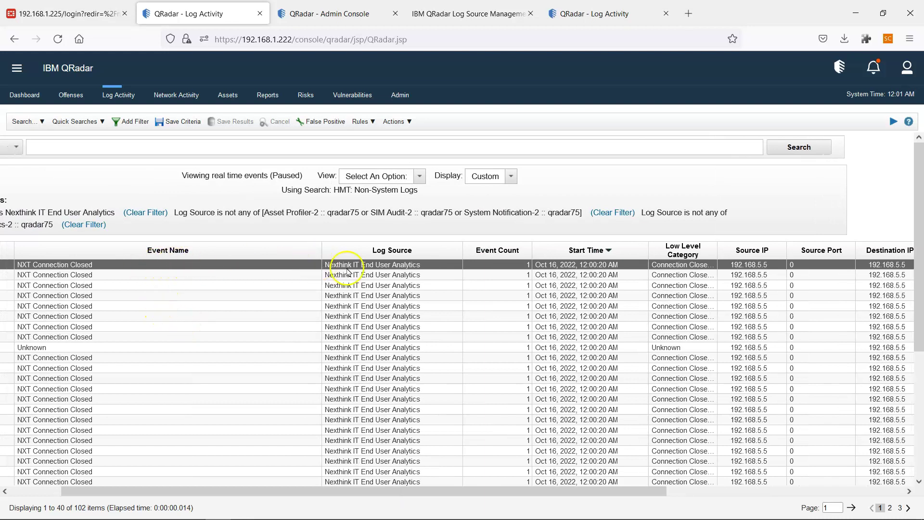
drag(409, 491, 576, 505)
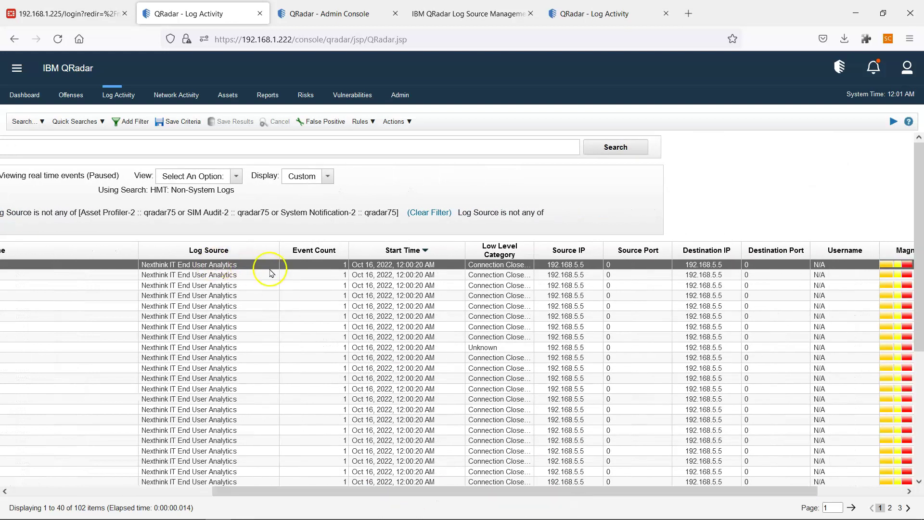
drag(427, 497, 545, 491)
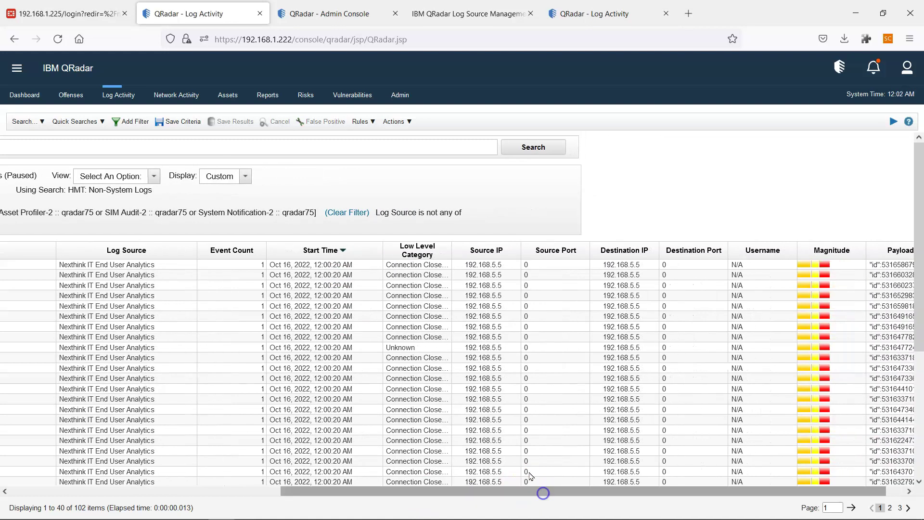
click(427, 265)
drag(450, 250, 494, 250)
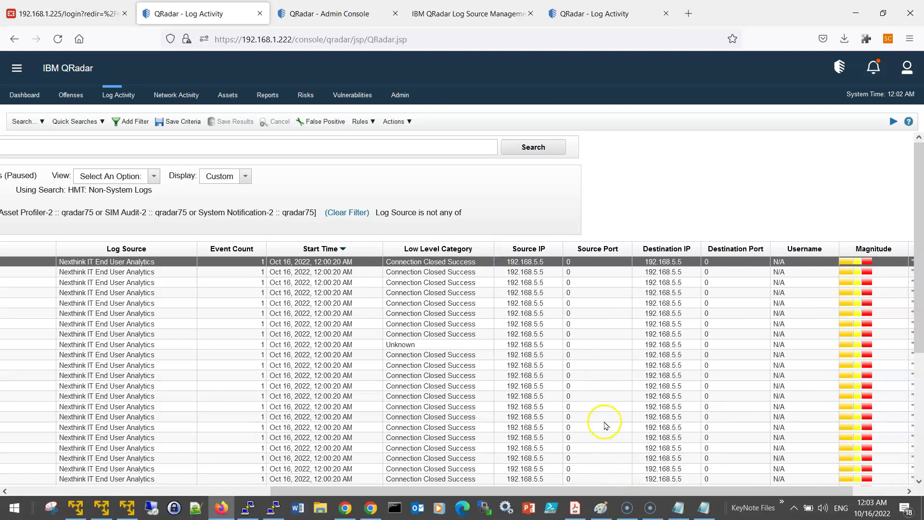
drag(607, 491, 655, 491)
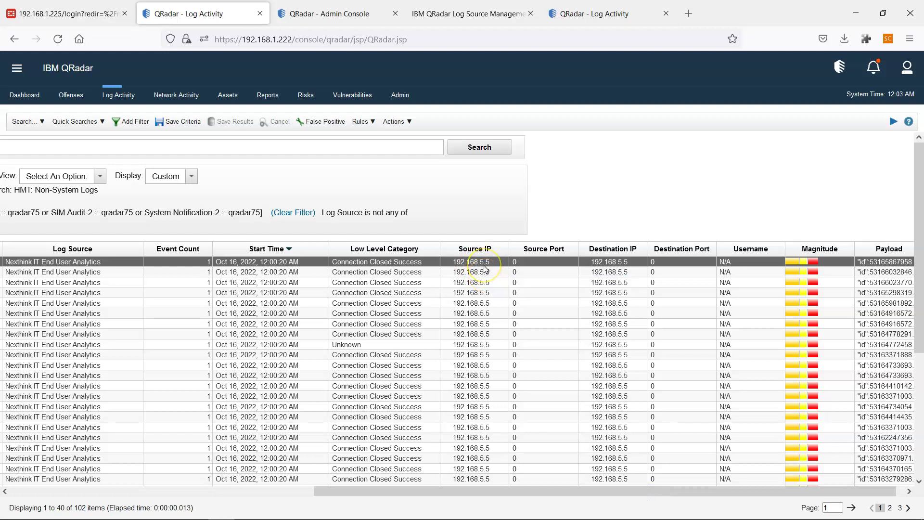
mouse_move(483, 266)
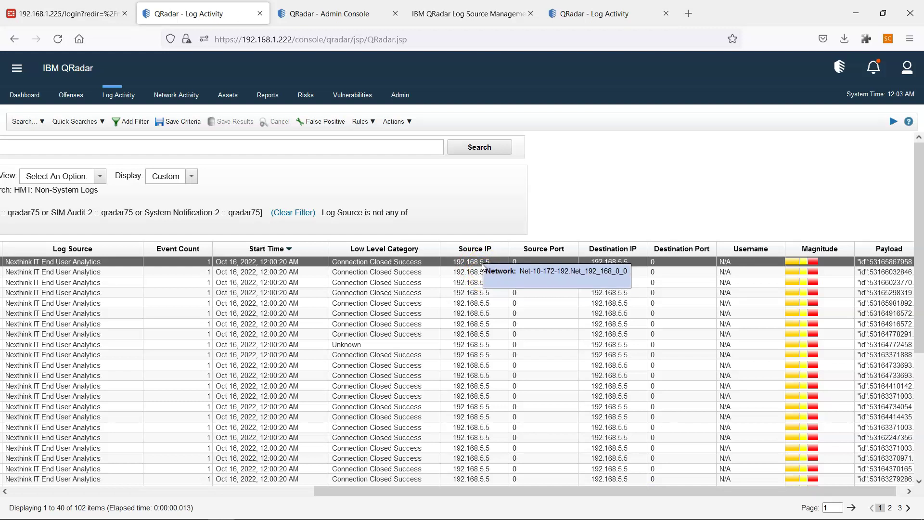
drag(530, 489, 594, 489)
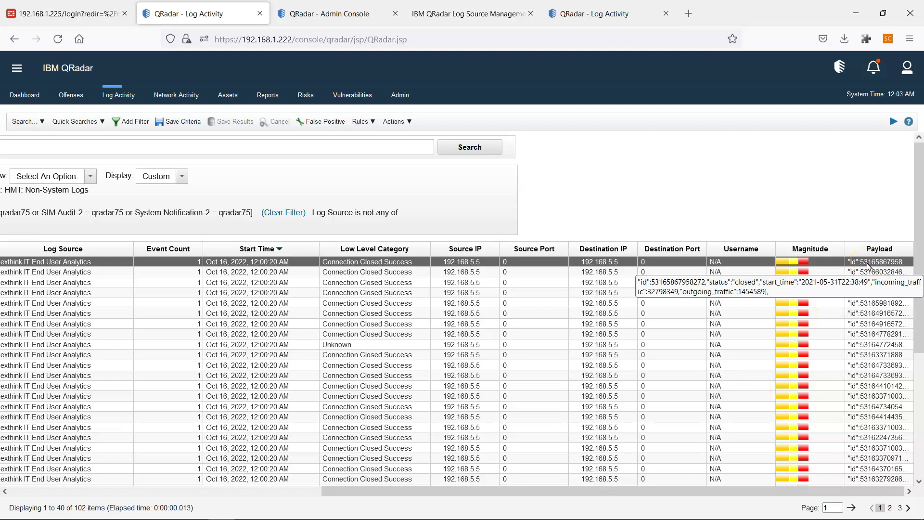
drag(737, 491, 320, 489)
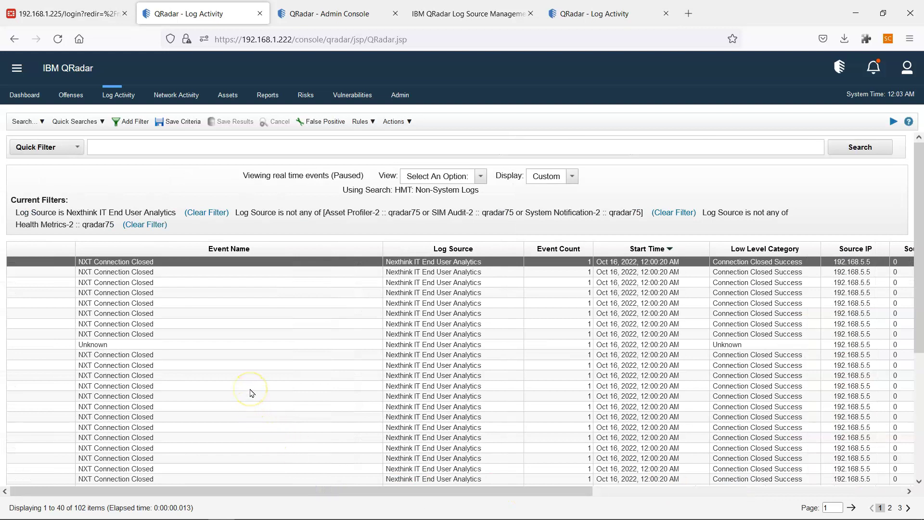
mouse_move(596, 515)
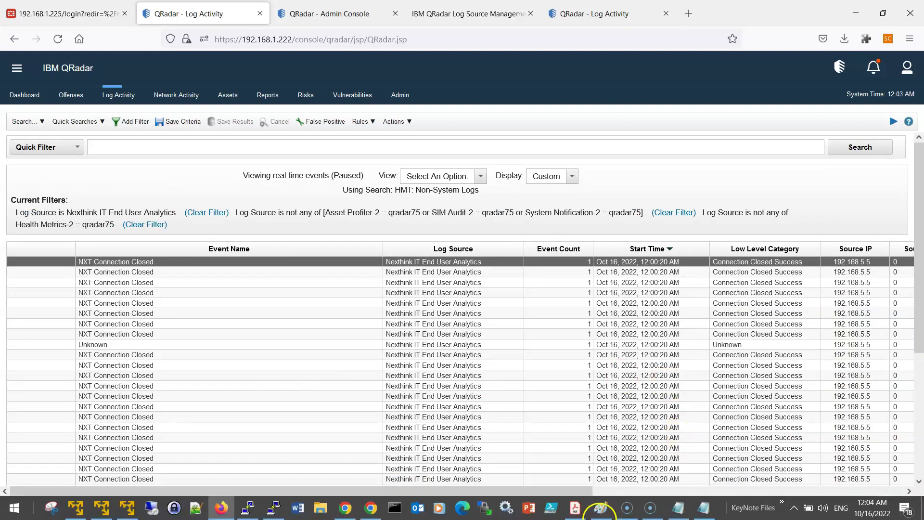
Bring the DSM.png network diagram in Paint to the front.
click(607, 509)
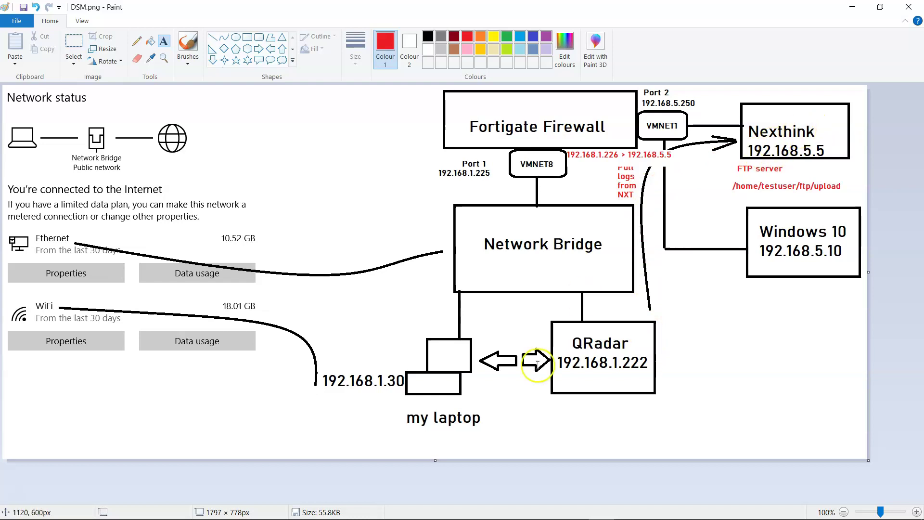
Bring b_dsm_guide.pdf forward in Acrobat and scroll through Tables 559–560 of JDBC parameters.
mouse_move(514, 517)
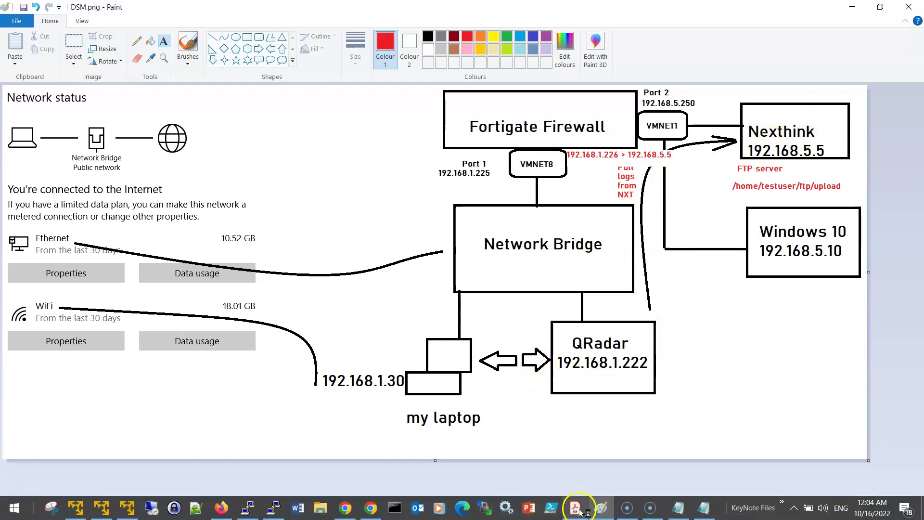
click(579, 509)
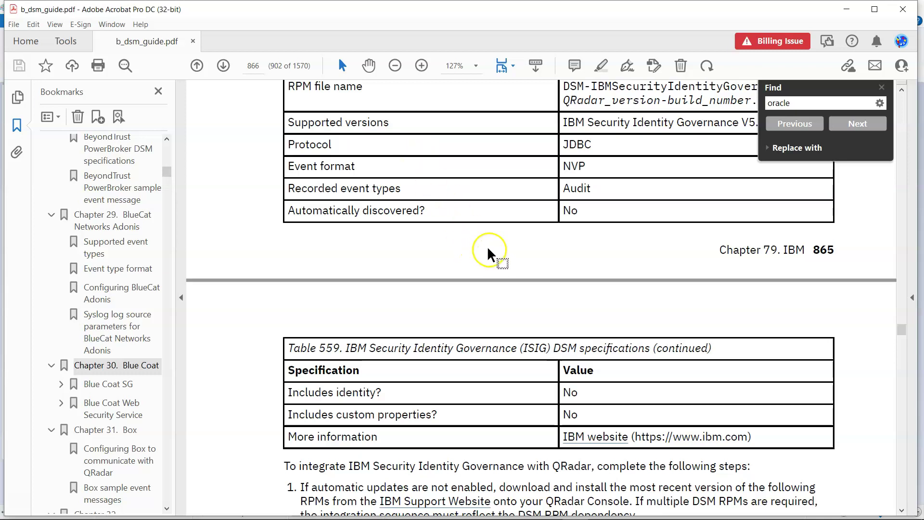
scroll(488, 252, up, 10)
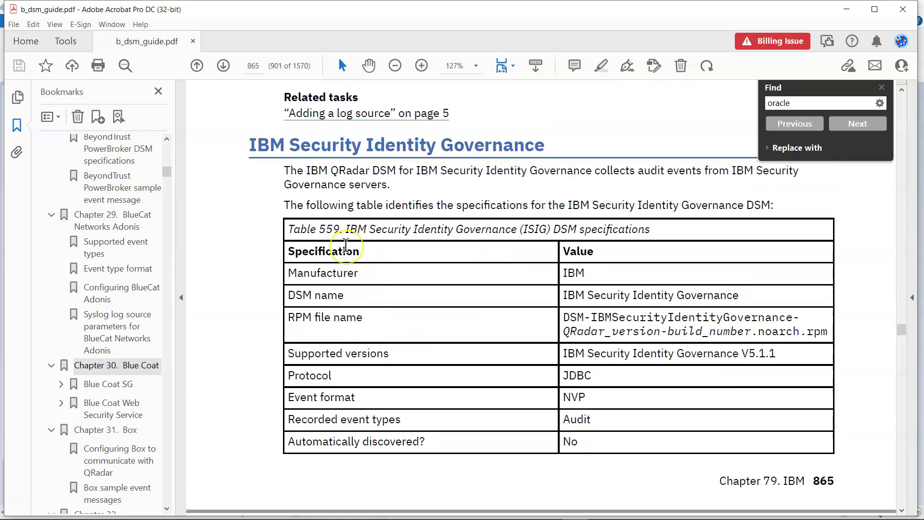
scroll(412, 302, down, 12)
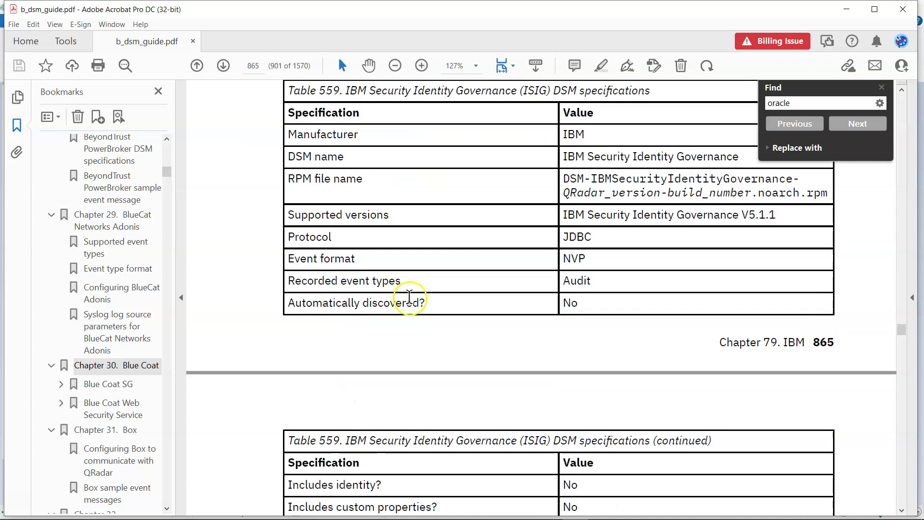
scroll(530, 316, up, 7)
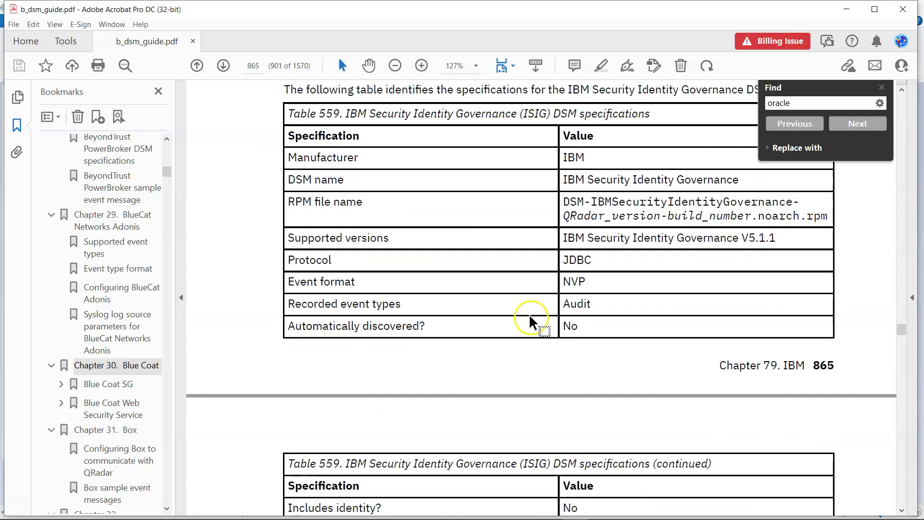
scroll(556, 364, down, 20)
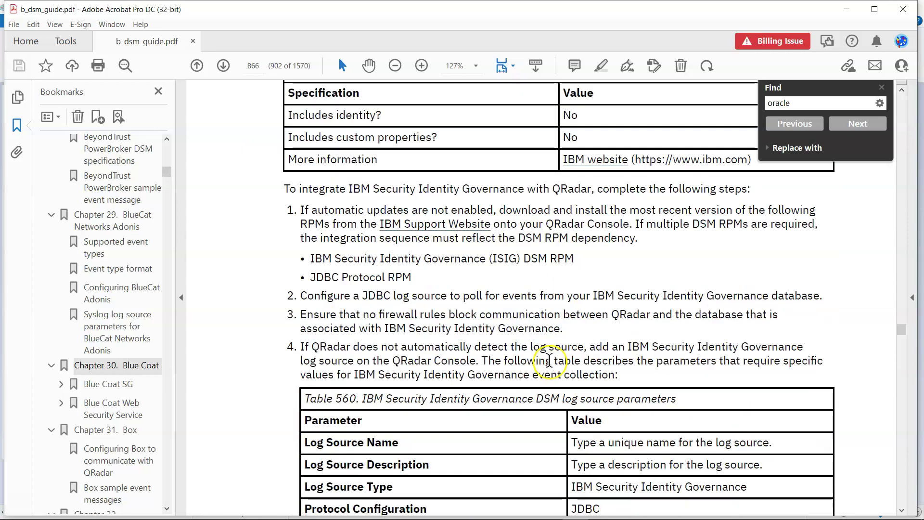
scroll(549, 366, down, 11)
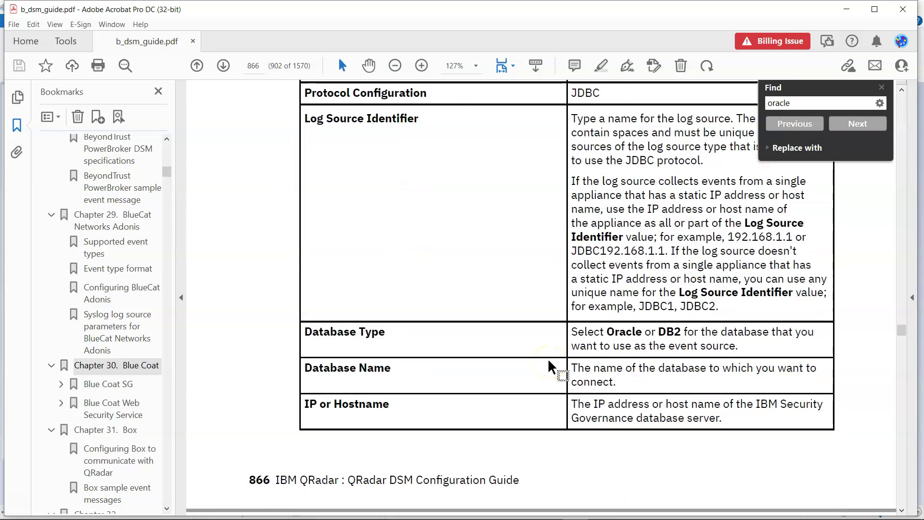
scroll(549, 365, down, 7)
scroll(562, 236, down, 3)
scroll(563, 236, down, 12)
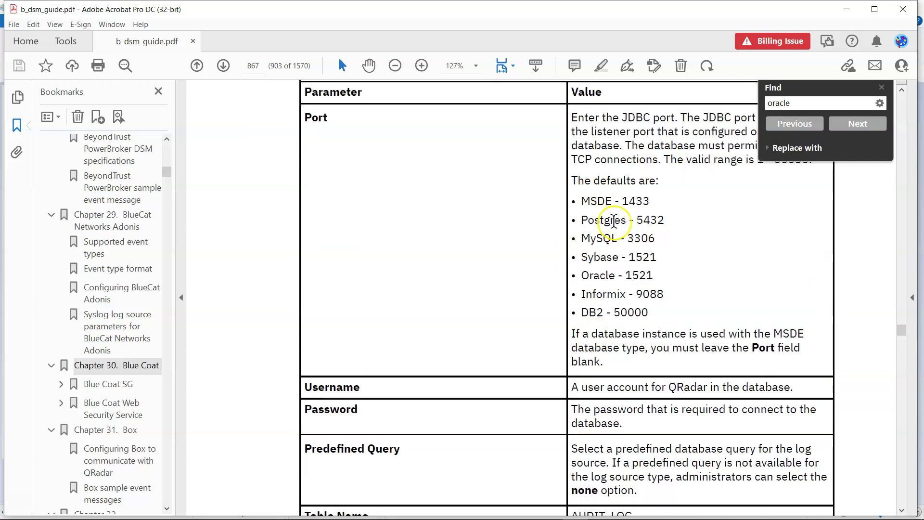
scroll(608, 295, down, 5)
scroll(609, 295, down, 3)
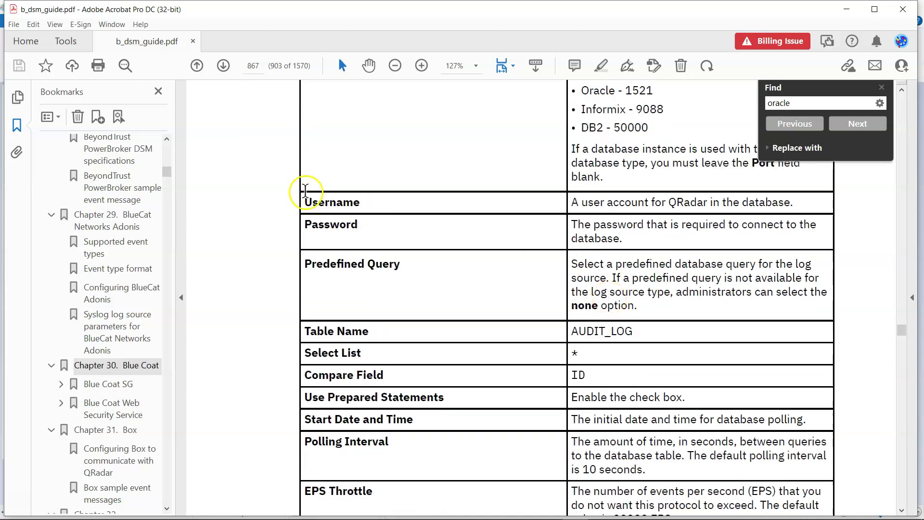
Highlight rows of the Identity Governance parameter table, read on, then go back to Paint.
drag(305, 201, 707, 265)
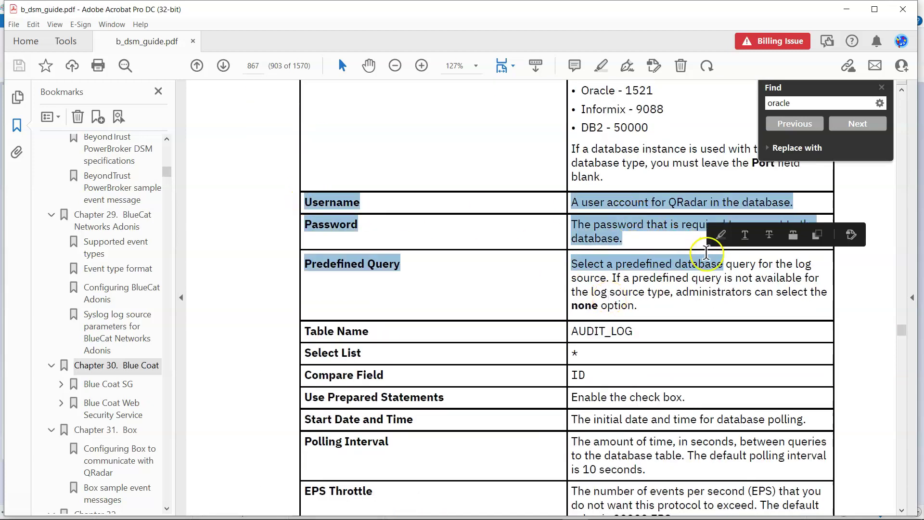
click(650, 236)
scroll(650, 233, down, 1)
scroll(650, 233, down, 2)
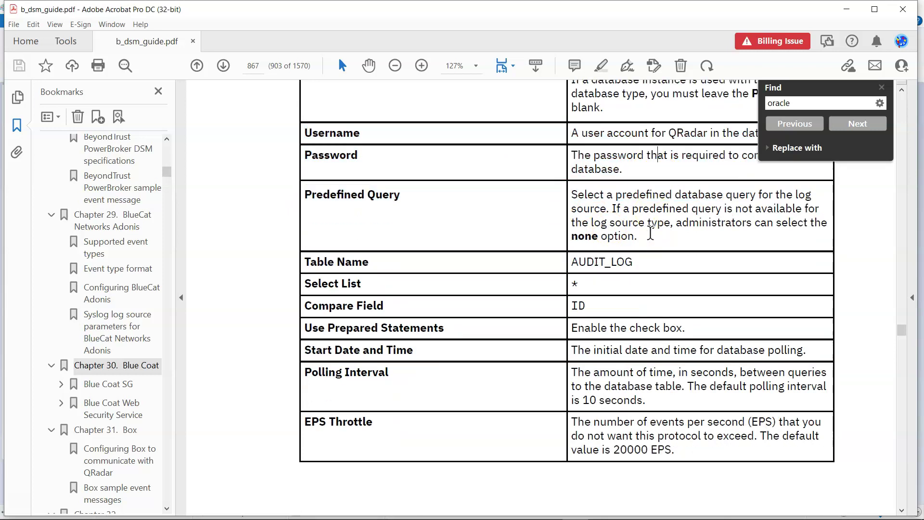
key(alt+Tab)
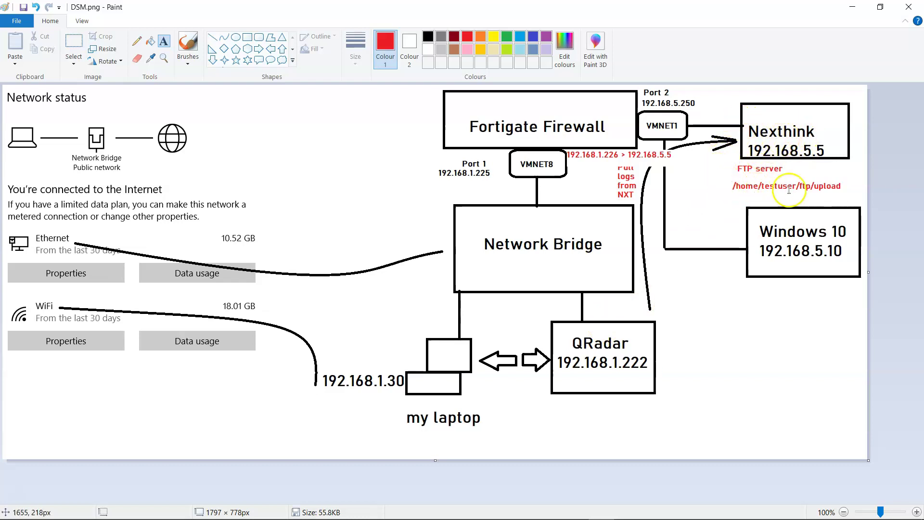
Commit the red FTP upload path text unchanged and switch to the QRadar Log Activity window.
drag(831, 185, 836, 187)
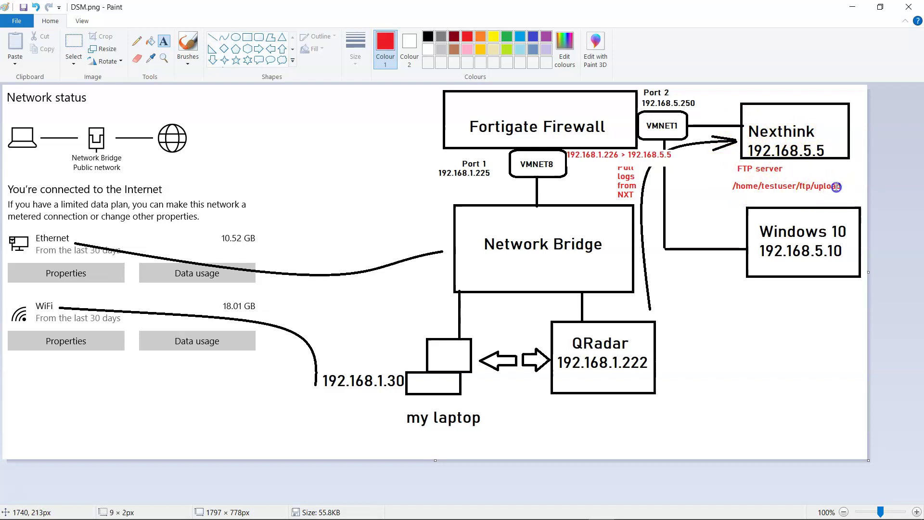
click(743, 189)
click(813, 203)
key(alt+Tab)
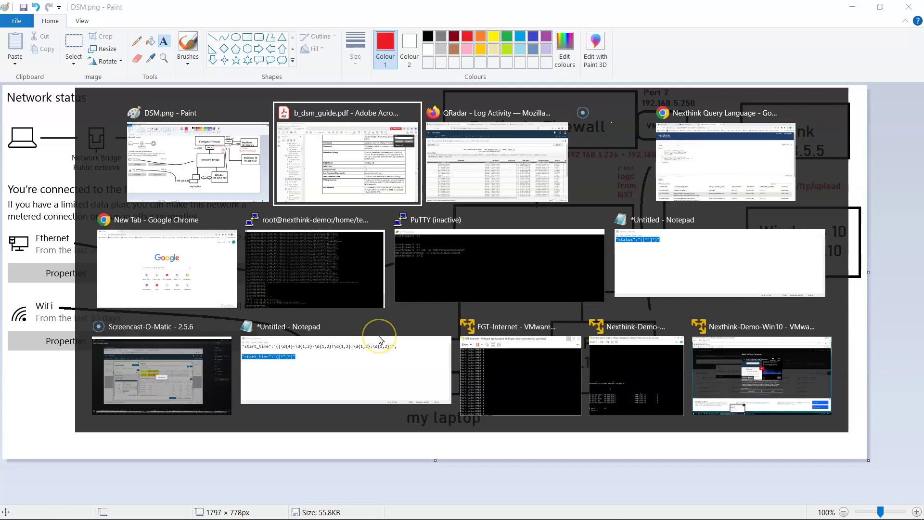
key(alt+Tab)
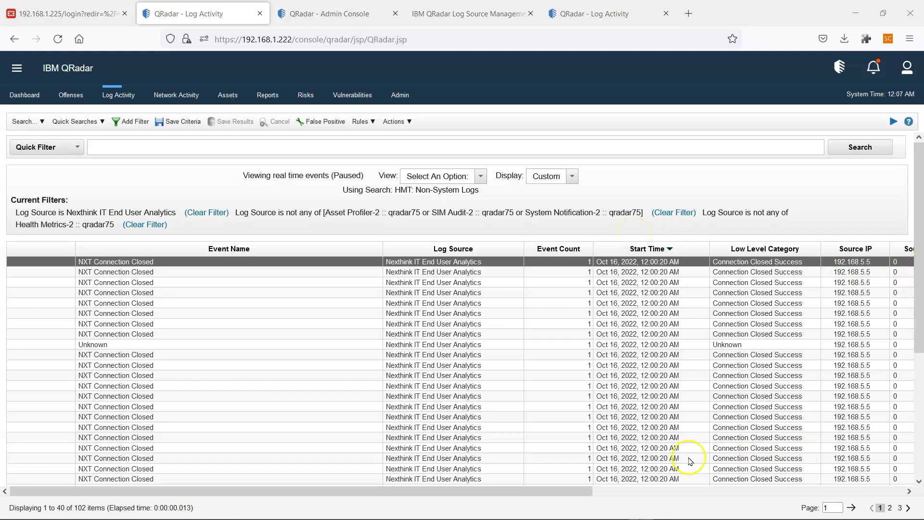
Change the Log Activity View from paused real-time to Last 3 Hours, listing 306 Nexthink events.
drag(556, 491, 747, 476)
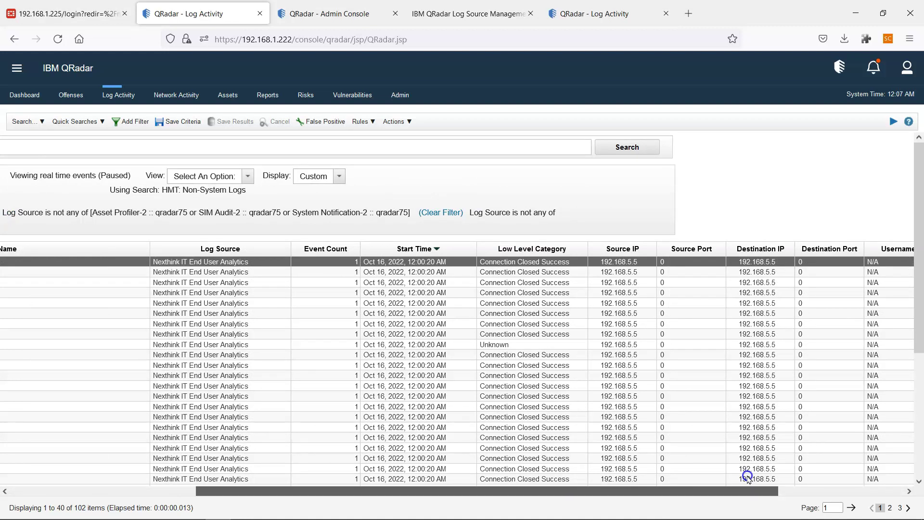
drag(747, 476, 748, 477)
drag(772, 495, 498, 489)
click(419, 180)
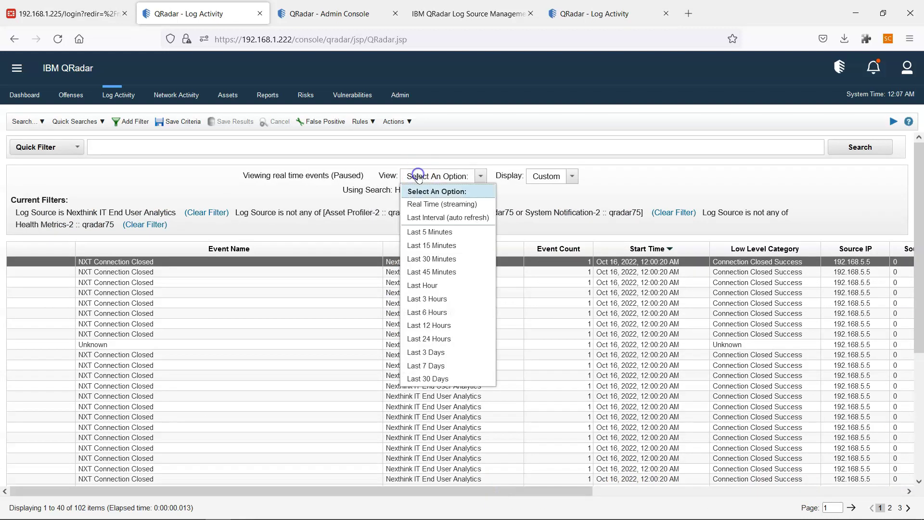
click(433, 303)
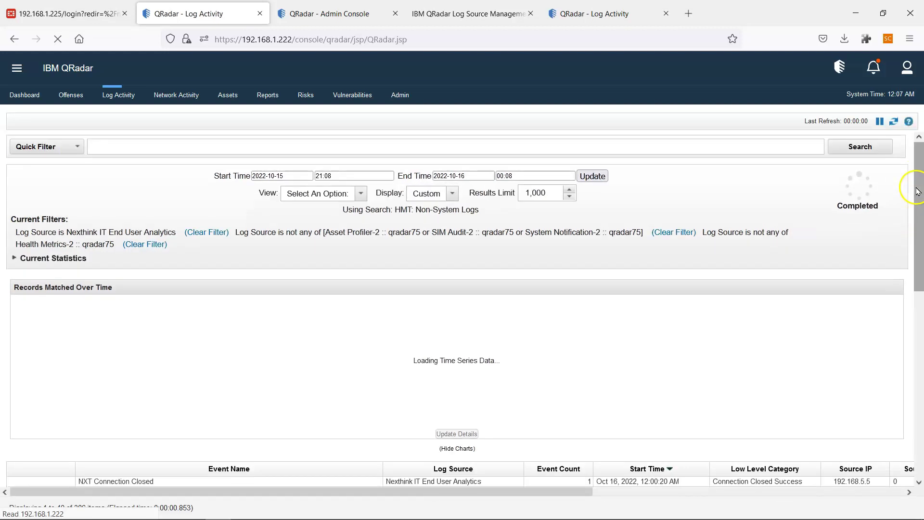
drag(917, 187, 916, 367)
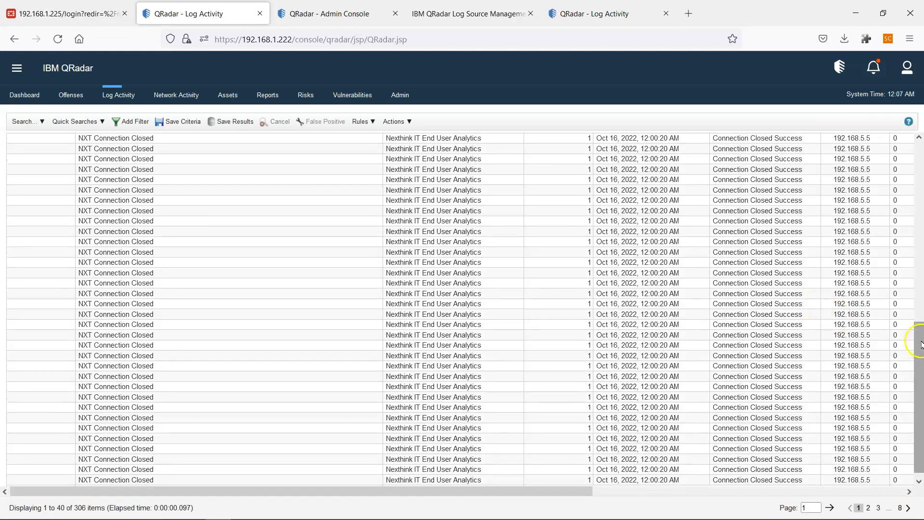
Inspect the older CustomNewType1 Message events on the last page of results.
scroll(916, 356, down, 1)
click(899, 508)
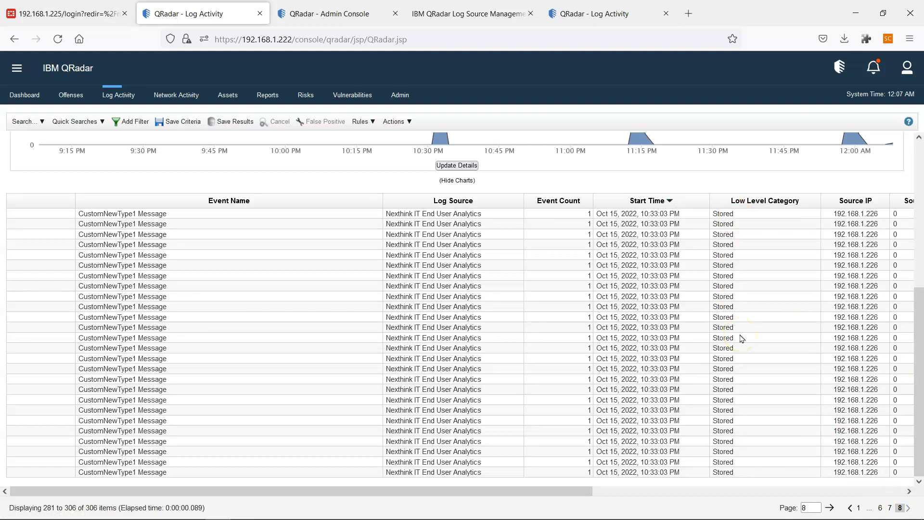
click(219, 244)
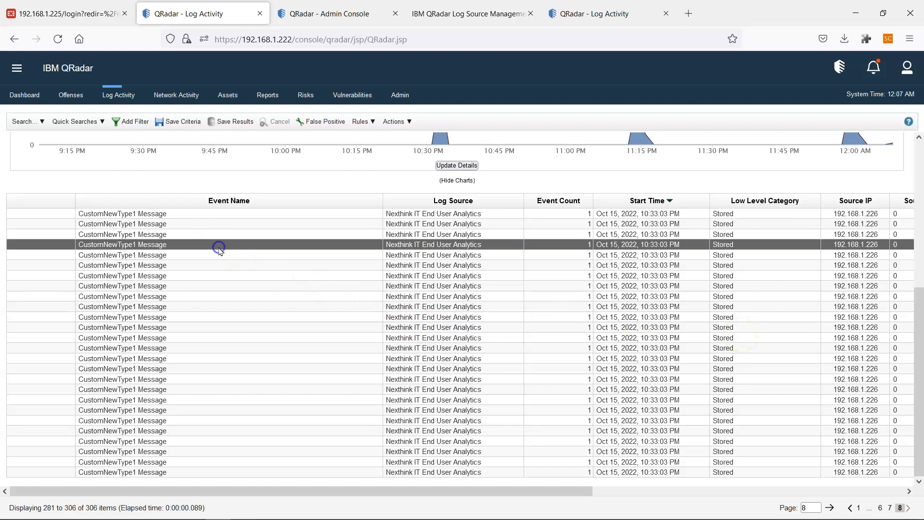
click(745, 275)
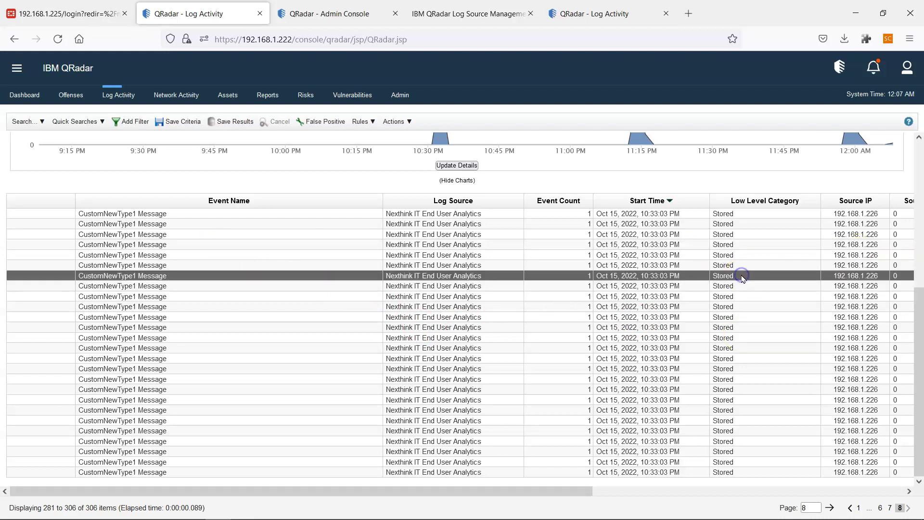
Back on page 1, check NXT Connection Closed events show low level category Connection Closed Success.
click(855, 508)
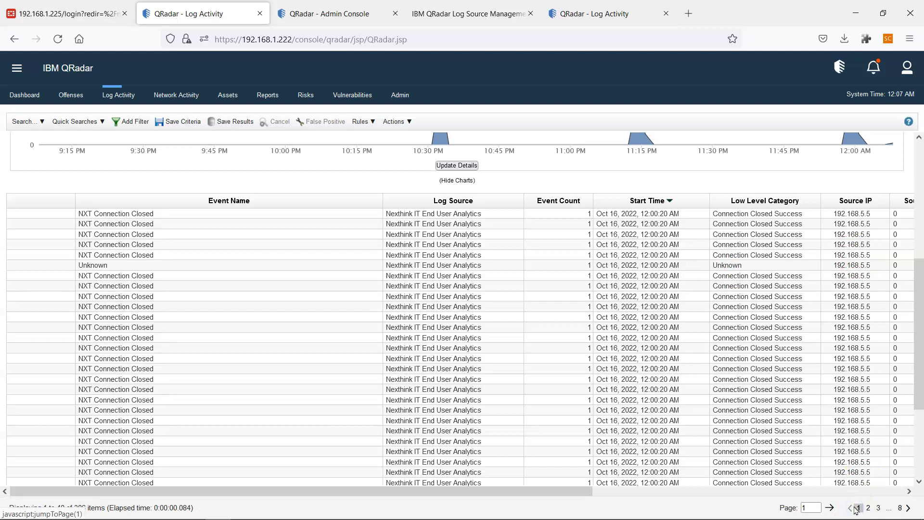
click(733, 235)
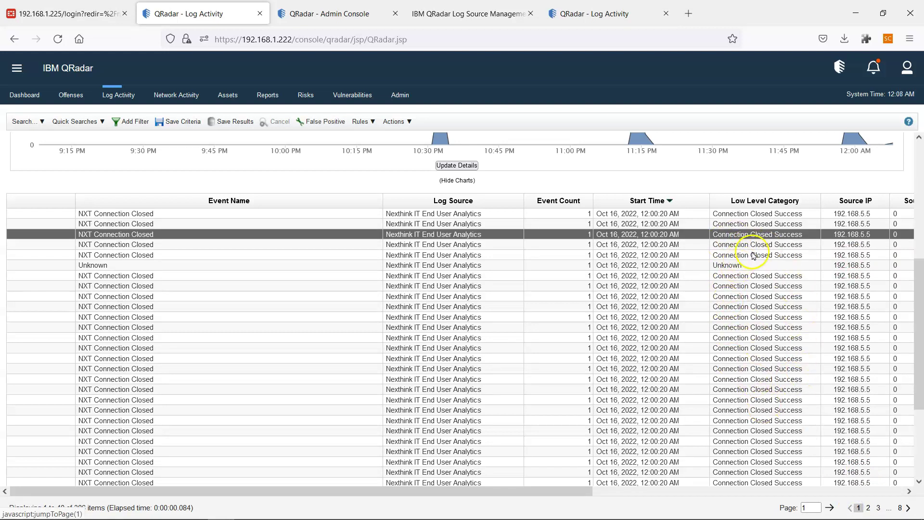
click(750, 315)
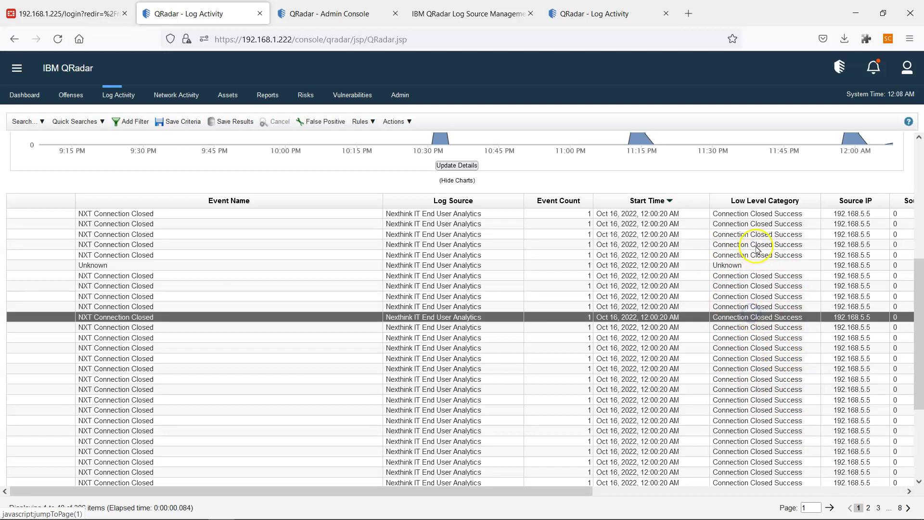
click(756, 225)
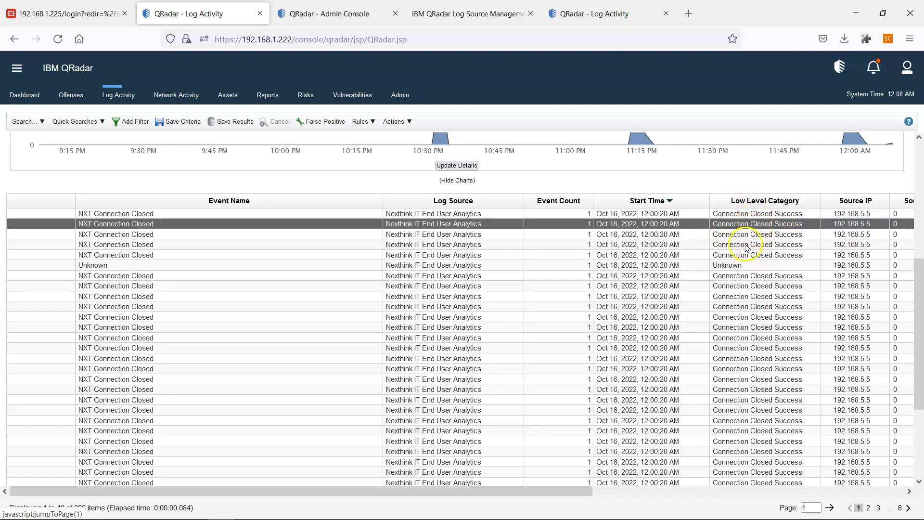
click(743, 267)
click(759, 287)
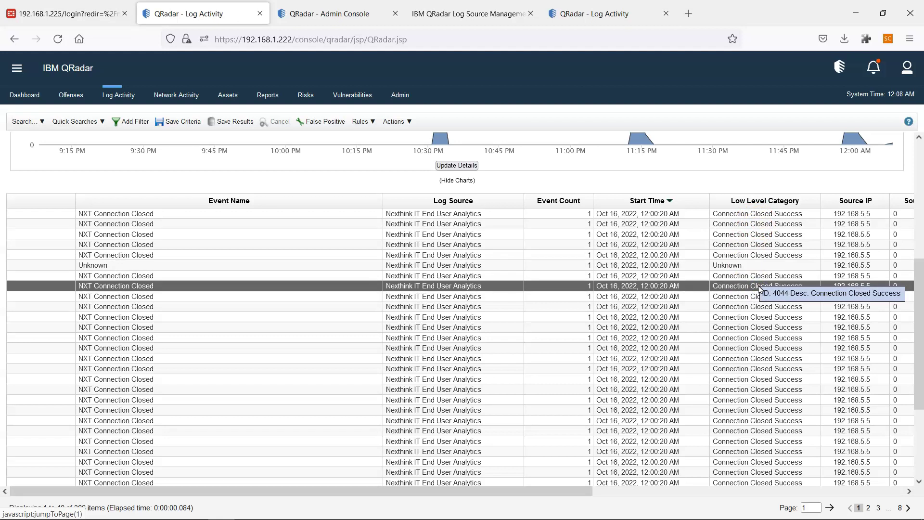
Launch Notepad and position its window beside the QRadar data sources page.
key(super)
text(n)
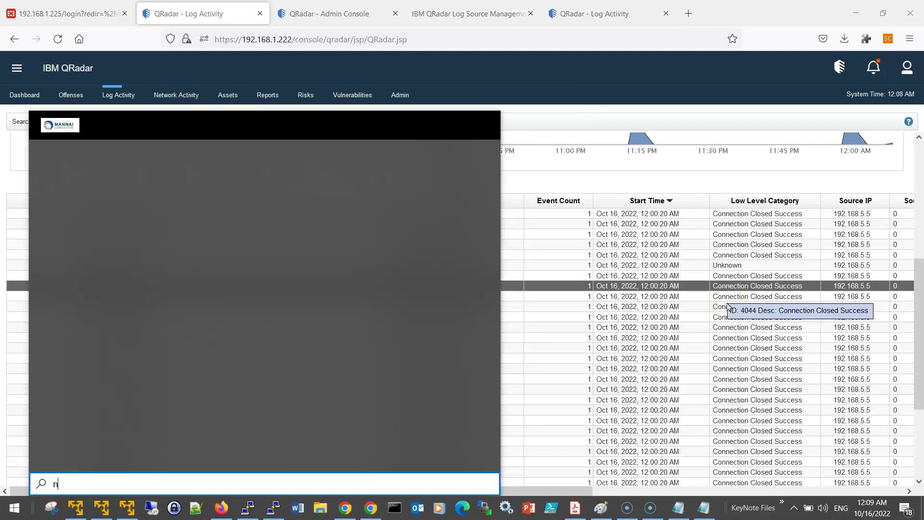
text(otep)
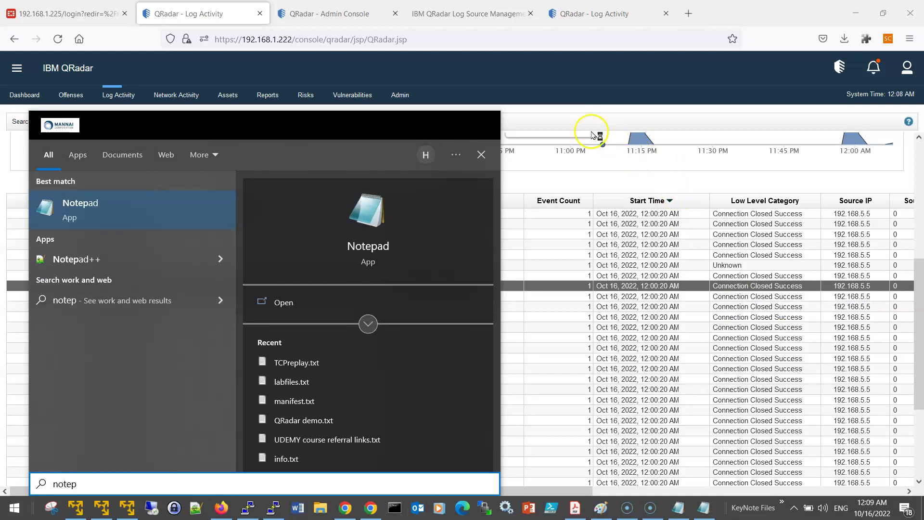
key(Return)
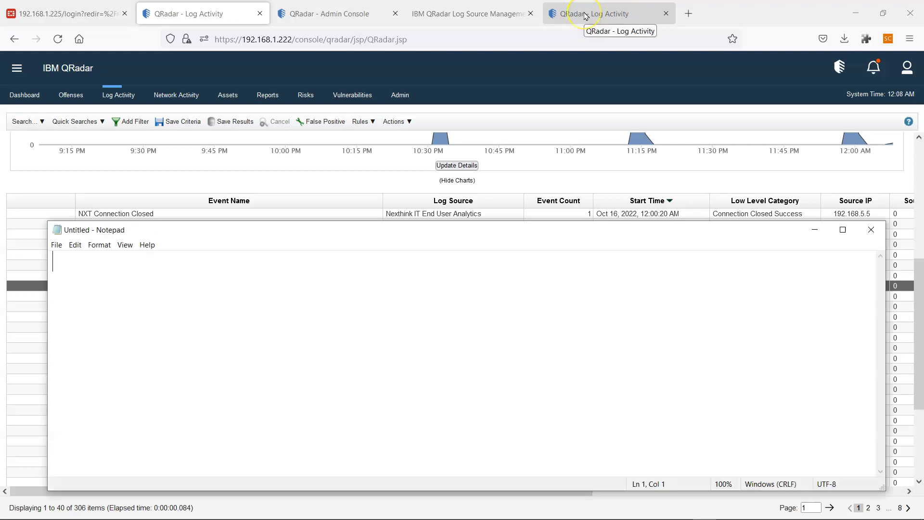
click(340, 13)
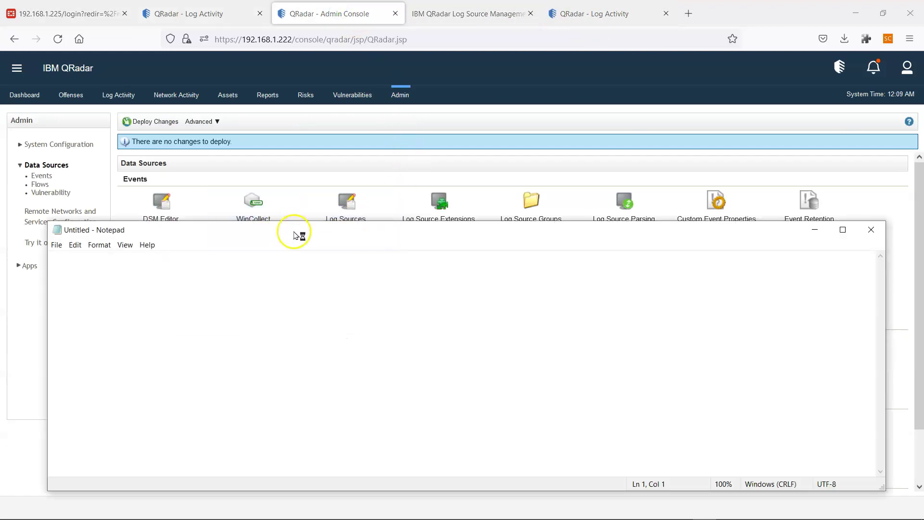
drag(295, 234, 489, 237)
Type the first checklist lines: DSM Editor new log source type, then create and attach a log source.
text(1- DSM E)
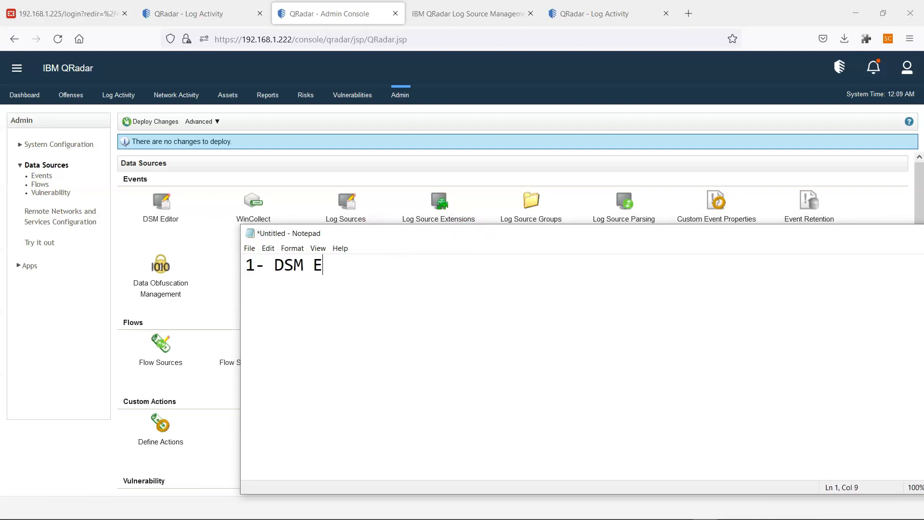
text(ditor > cr)
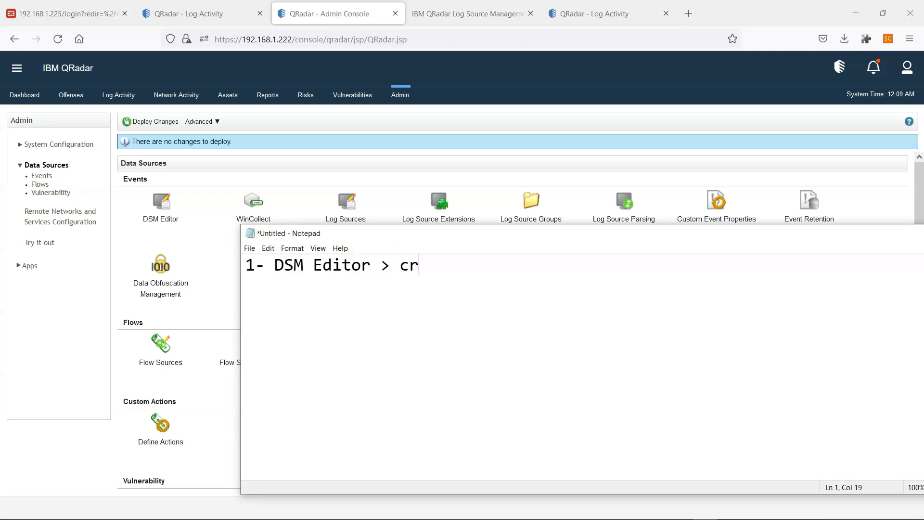
text(eate a n)
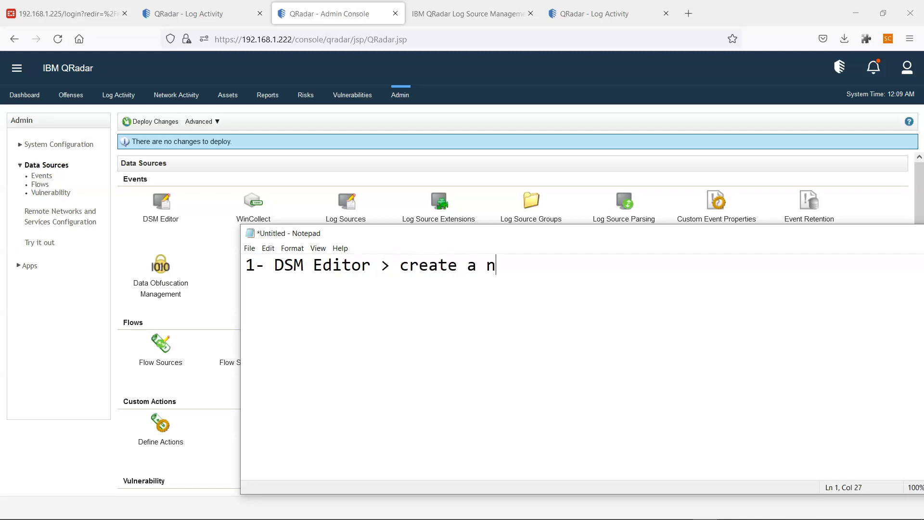
text(ew log s)
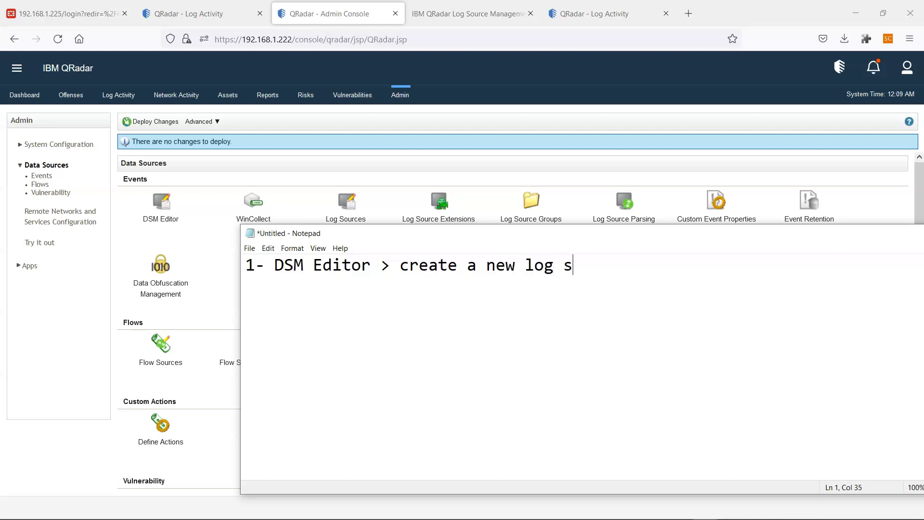
text(ource type )
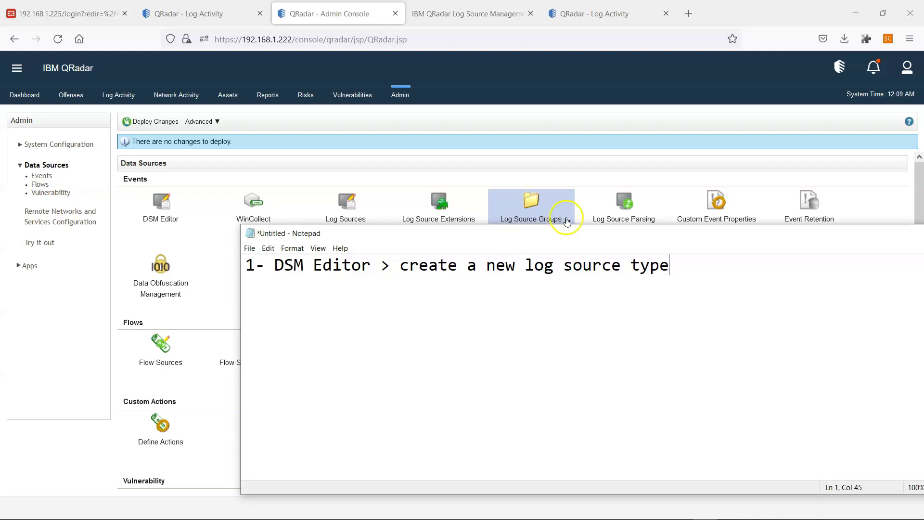
text(2-)
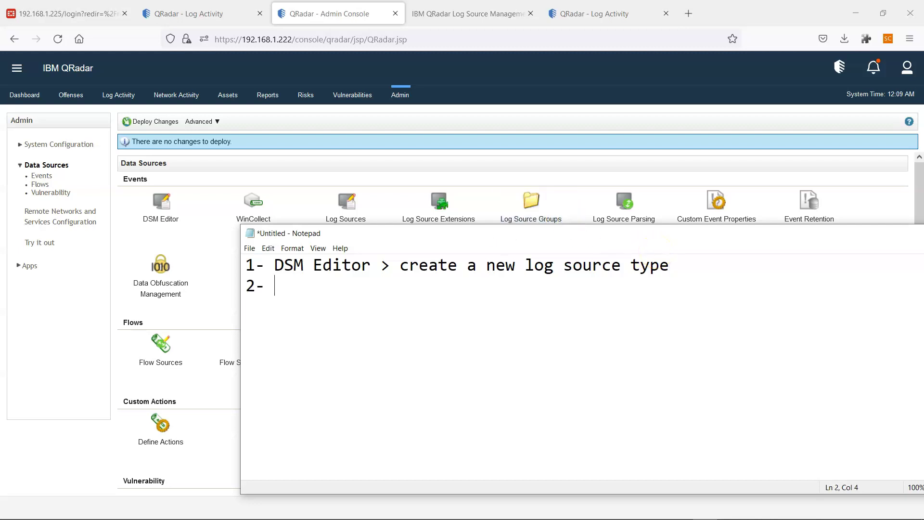
drag(566, 232, 553, 261)
text(- )
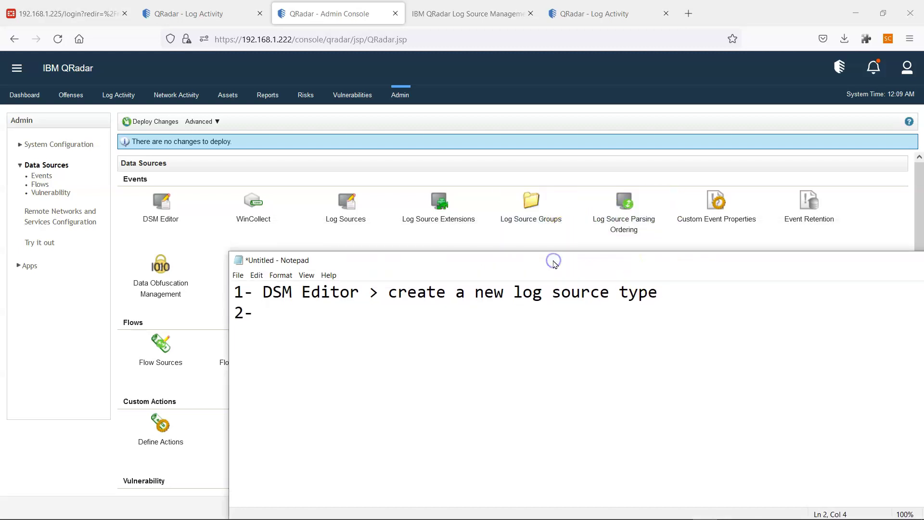
text(Log Sources)
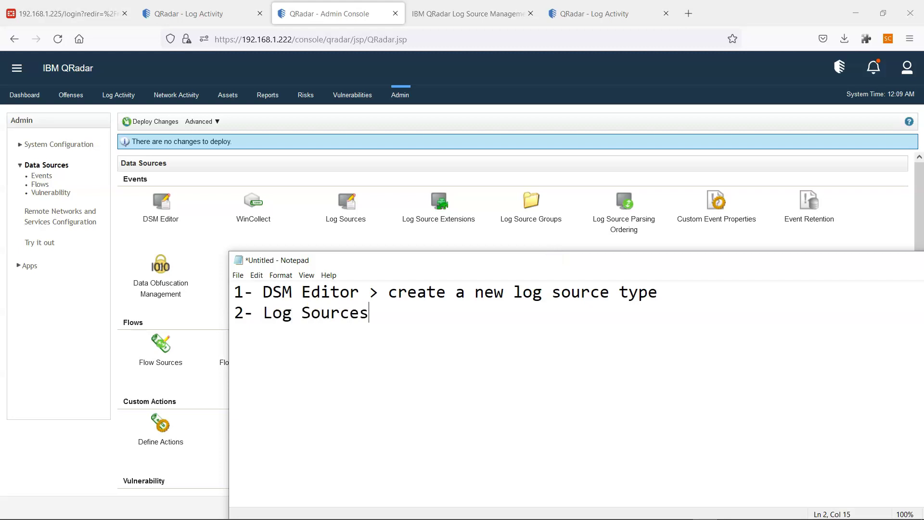
text( > create a new l)
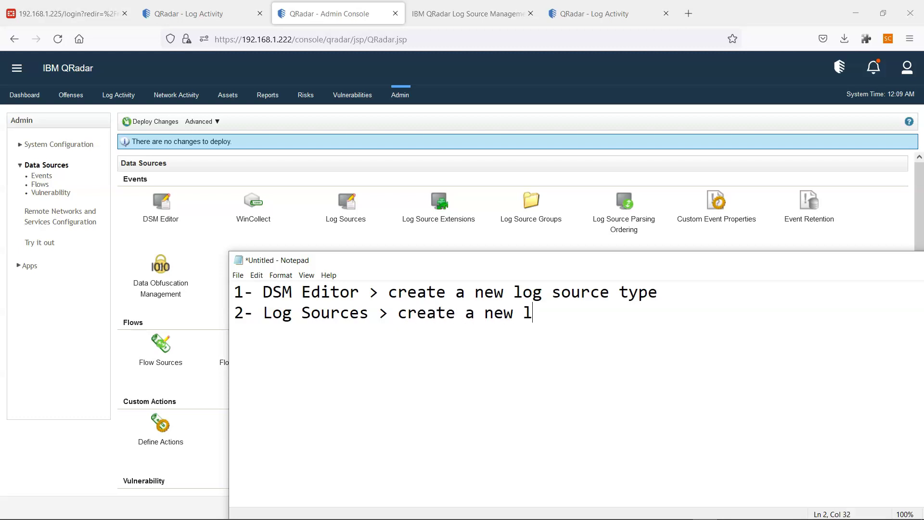
text(og source)
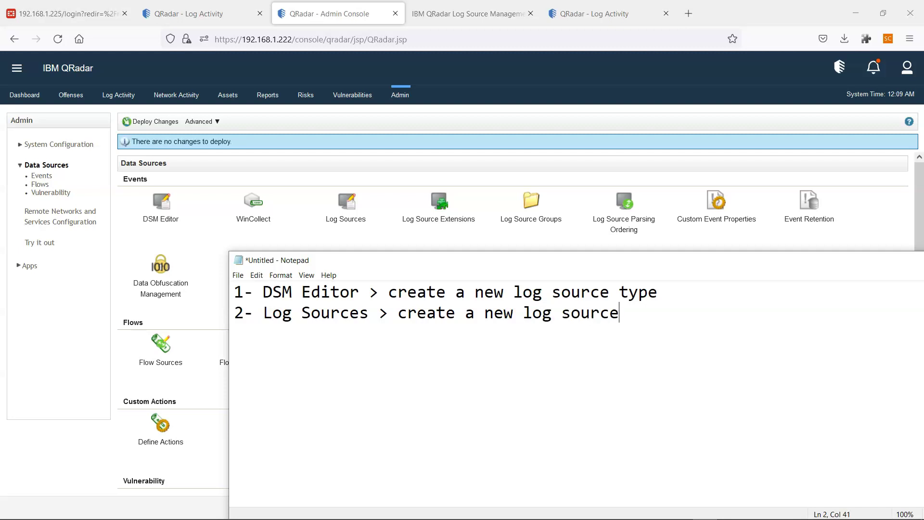
text( and attache)
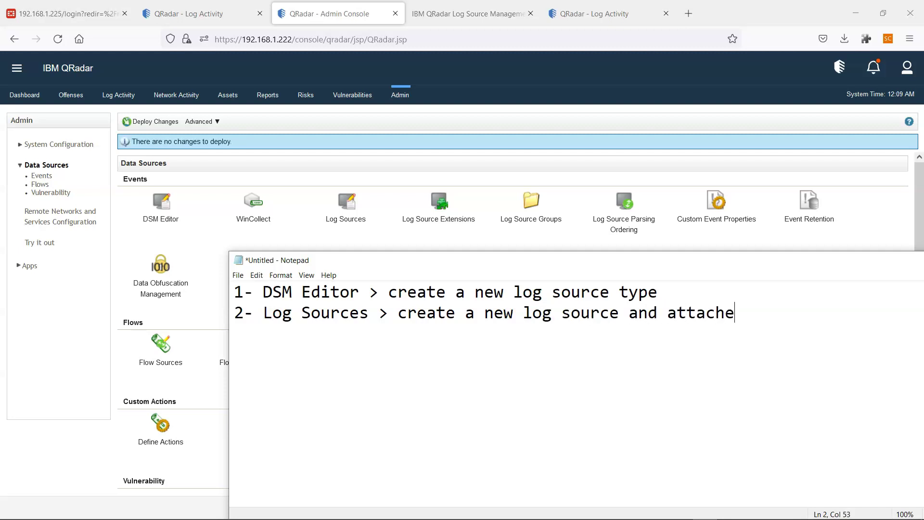
text( t)
key(BackSpace)
key(BackSpace)
key(BackSpace)
key(BackSpace)
key(BackSpace)
key(BackSpace)
key(BackSpace)
key(BackSpace)
key(BackSpace)
key(BackSpace)
key(BackSpace)
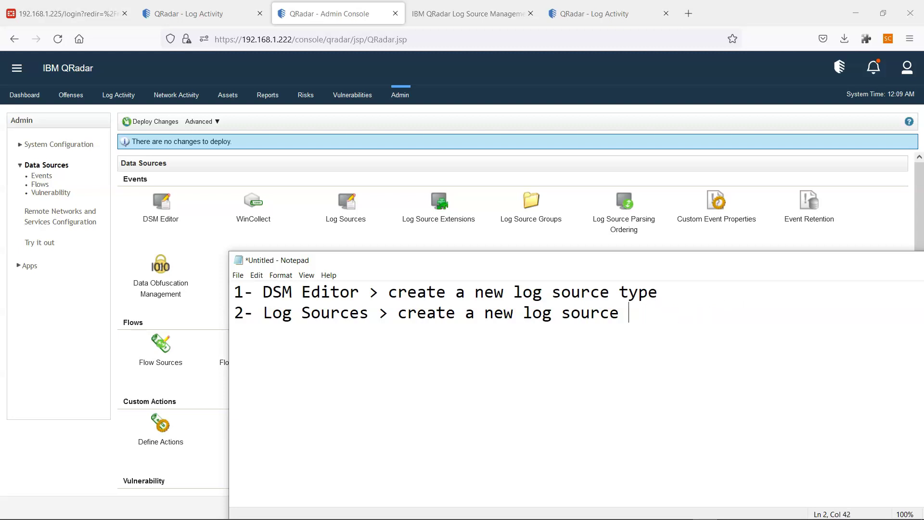
text(attach the )
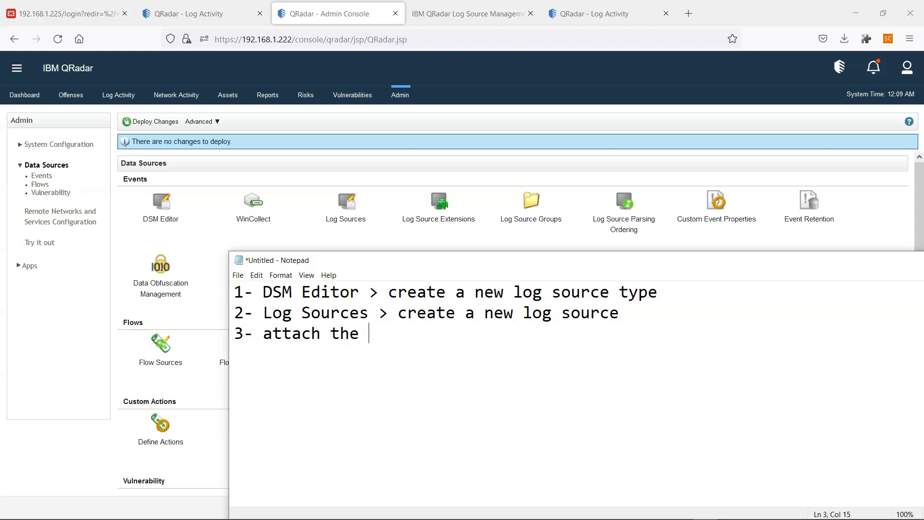
text(new log)
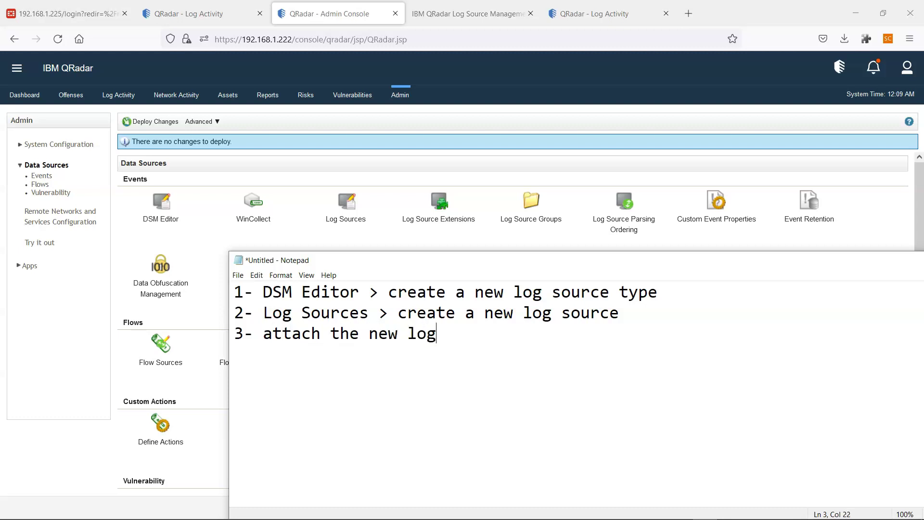
text( source into)
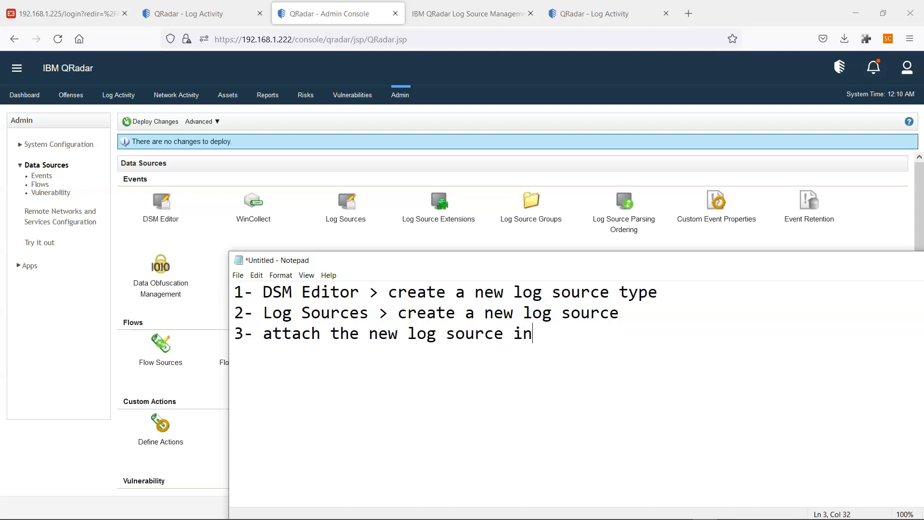
key(BackSpace)
key(BackSpace)
key(BackSpace)
text(type to )
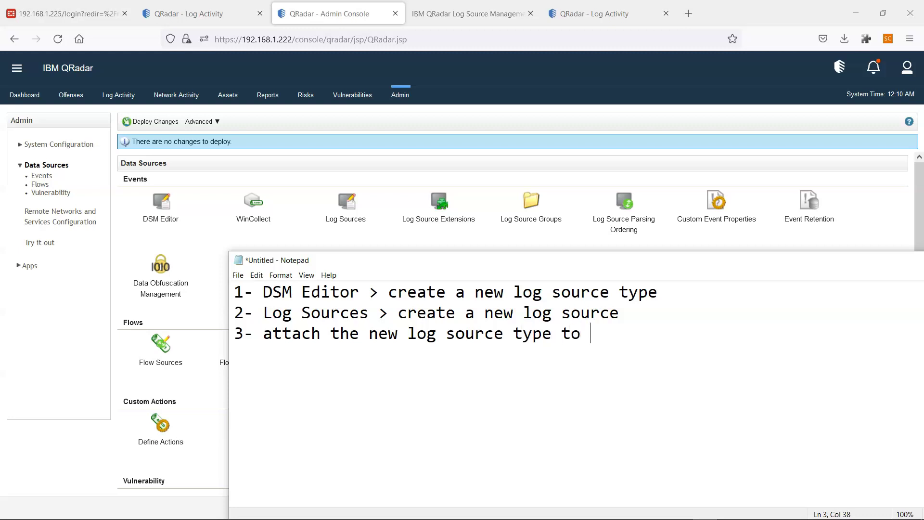
text(the new log sour)
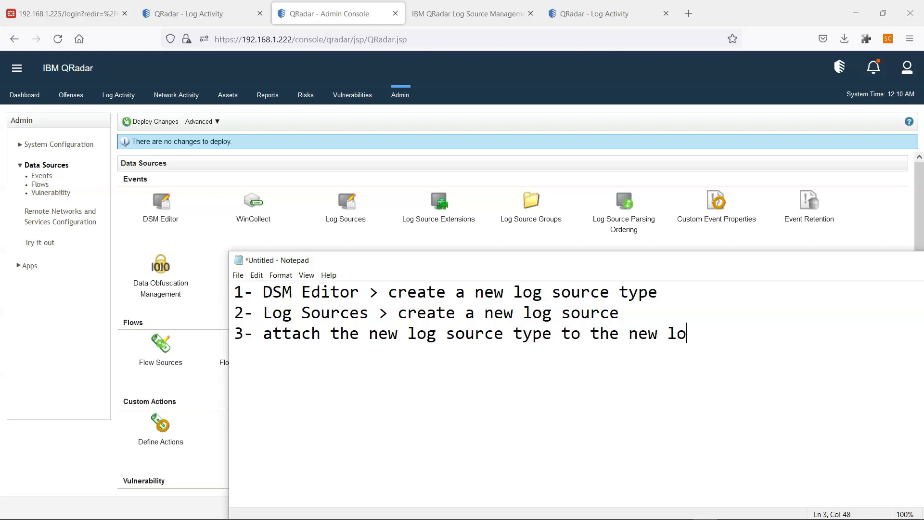
text(ce)
key(Return)
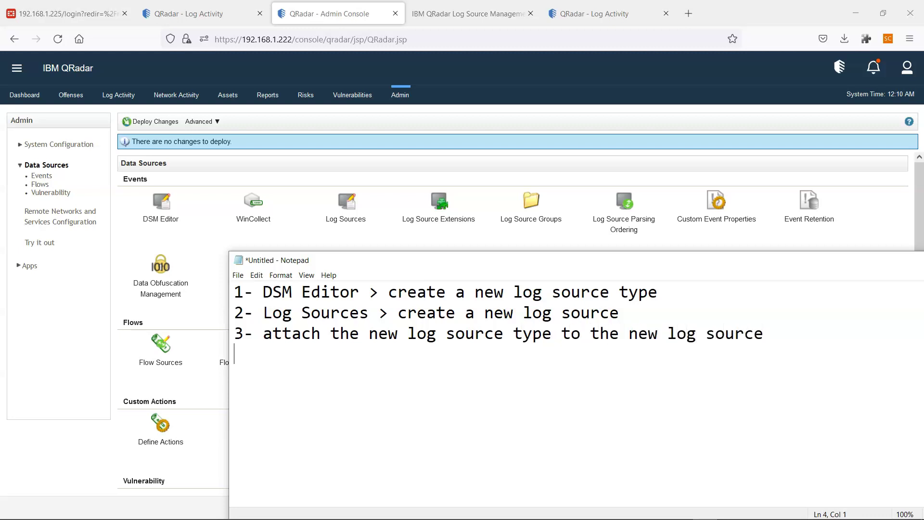
Add step 4: choose the Protocol (JDBC, Log File -- PULL events).
text(4- choose y)
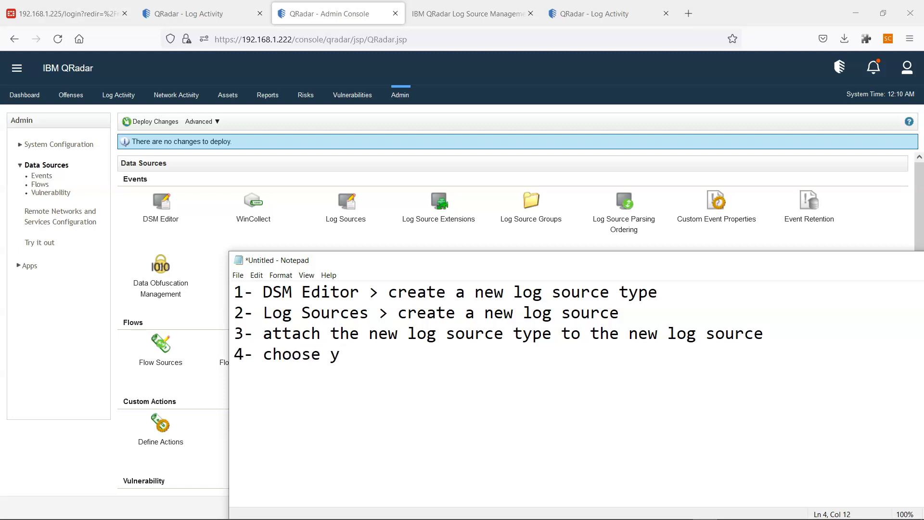
key(BackSpace)
text(the Protocol ()
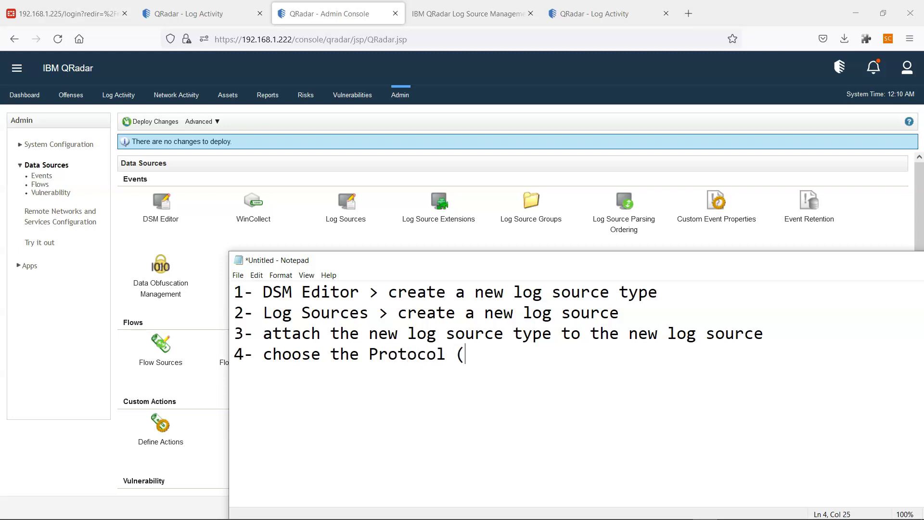
text(JDBC, Log File)
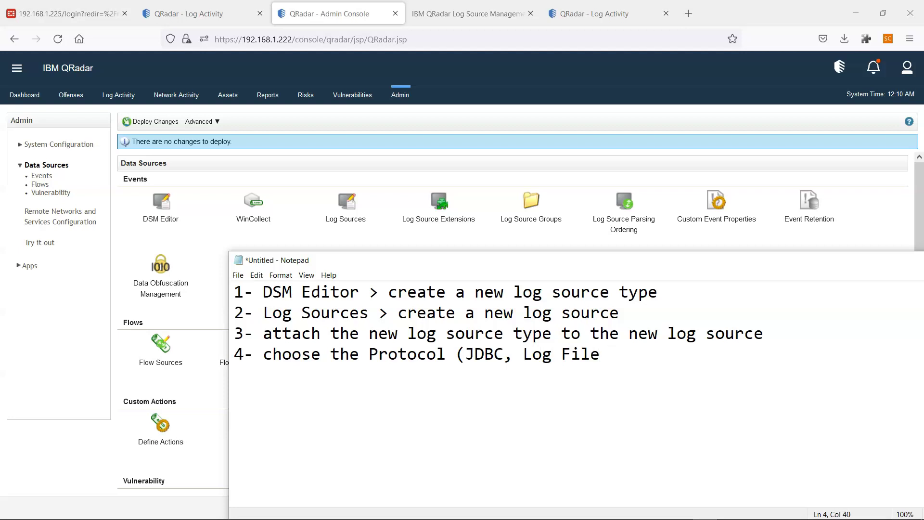
text( -- PU)
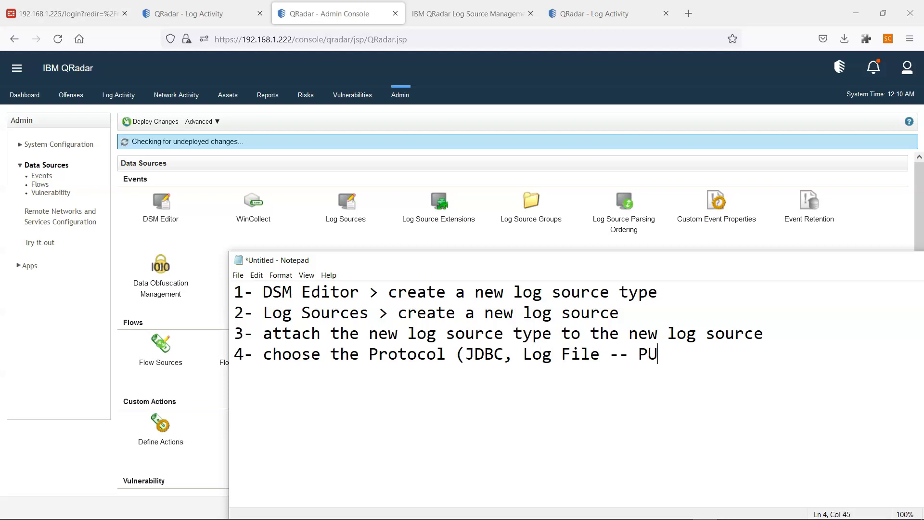
text(LL events))
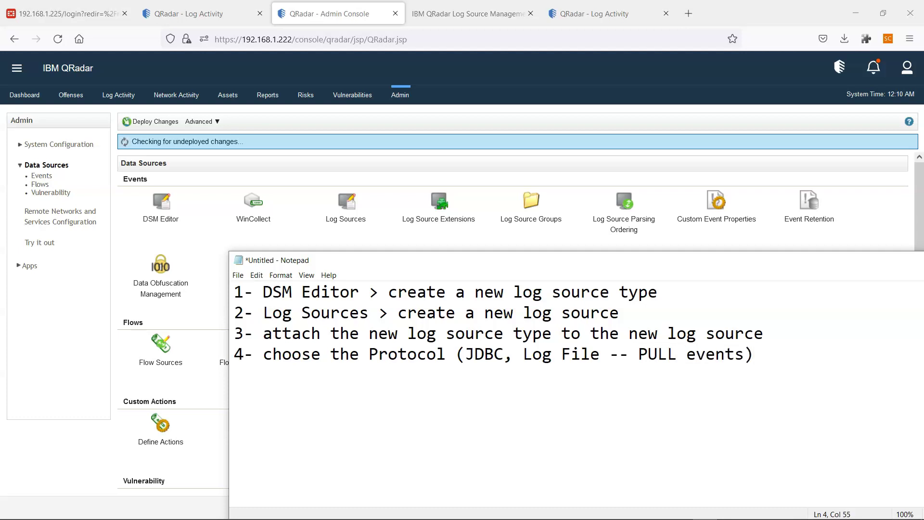
text(5-)
key(BackSpace)
key(BackSpace)
key(Return)
Add step 5 Configure Log Source Parameters (Remote Host IP, Credentials) and start steps 6 and 7.
text(5)
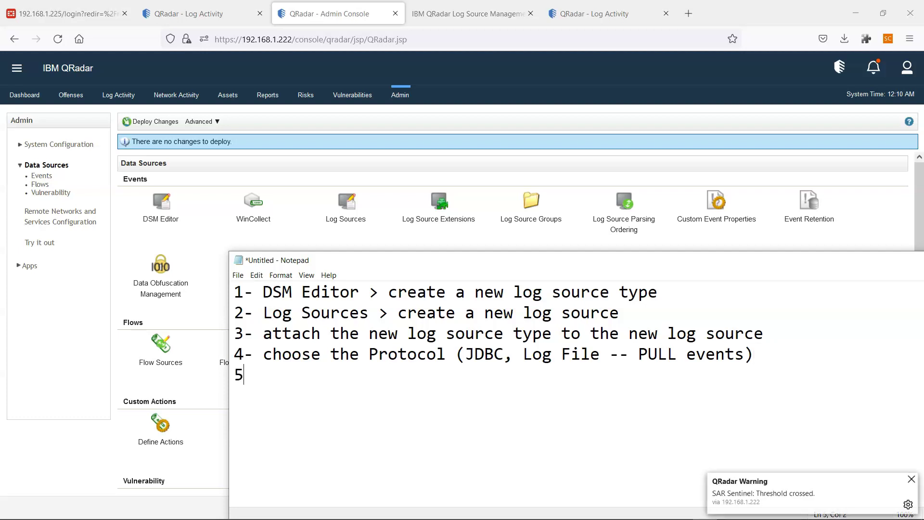
text(- Configure )
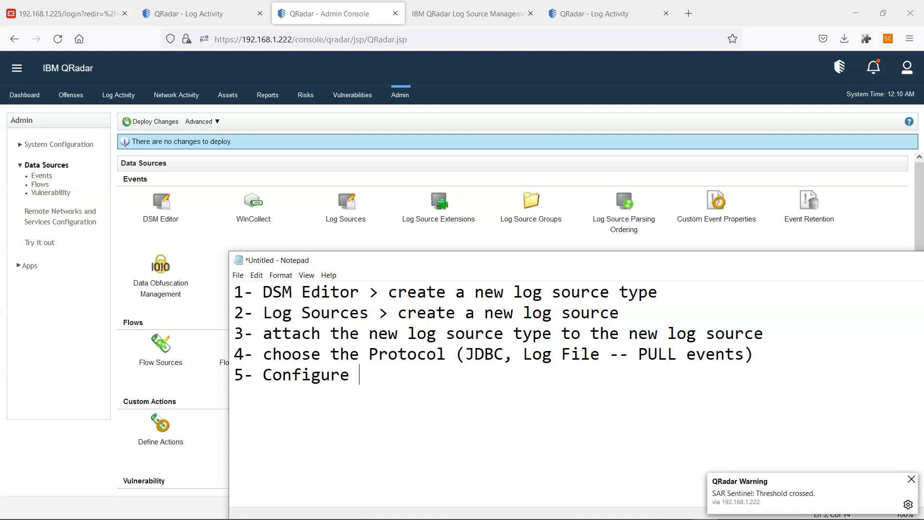
text(Log Source P)
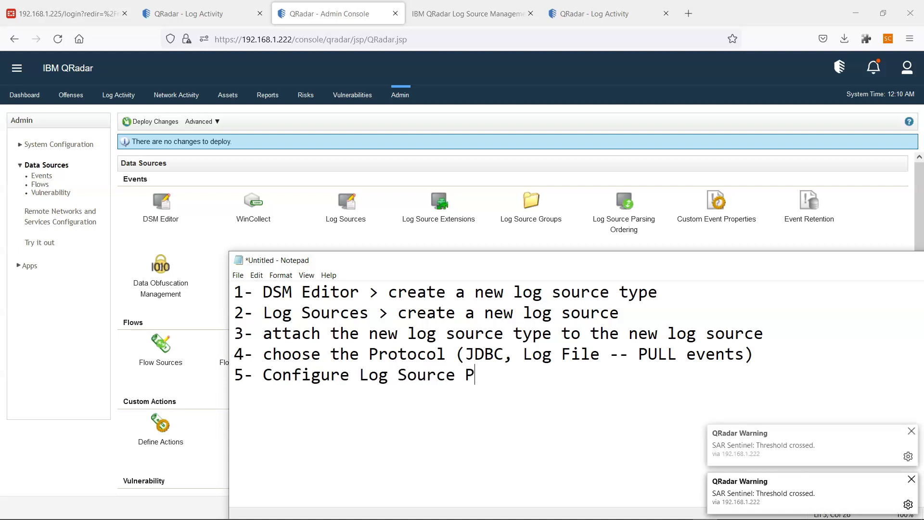
text(arameter)
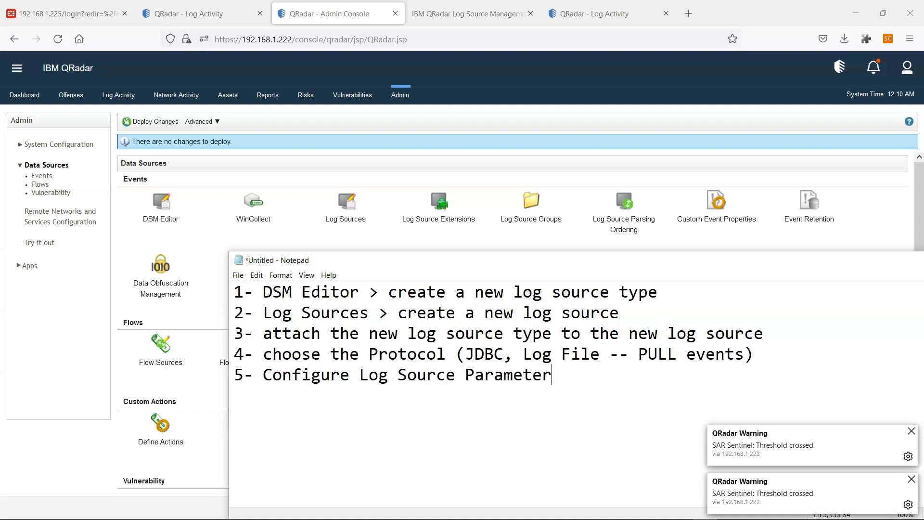
text(s (Remote )
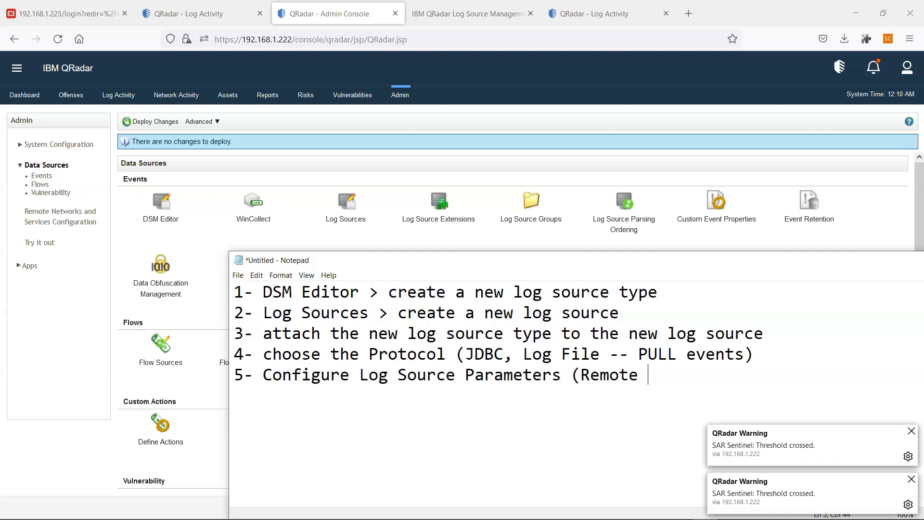
text(Host IP)
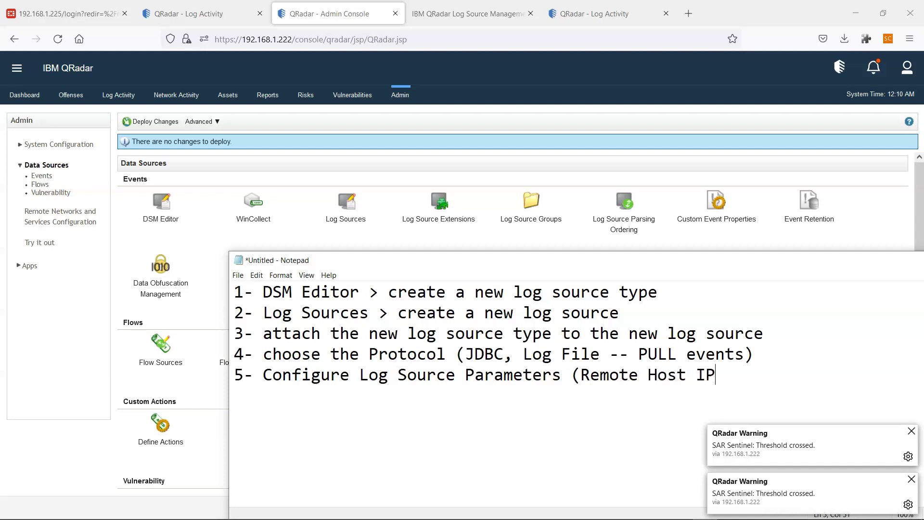
text(, )
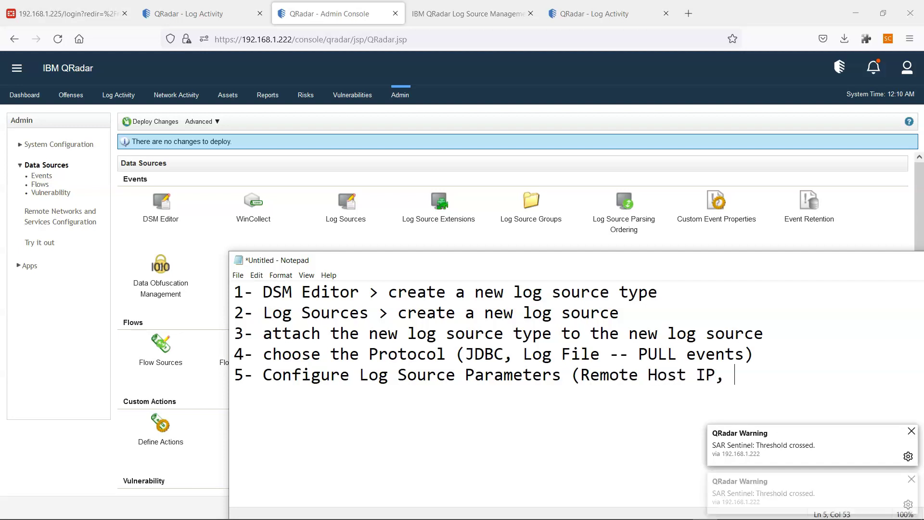
text(Path)
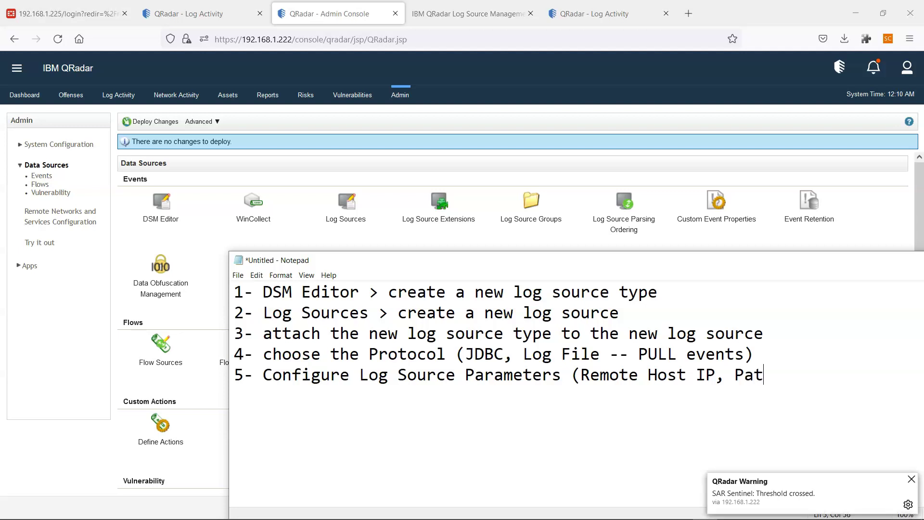
key(BackSpace)
key(BackSpace)
key(BackSpace)
key(BackSpace)
key(BackSpace)
text(Credentials)
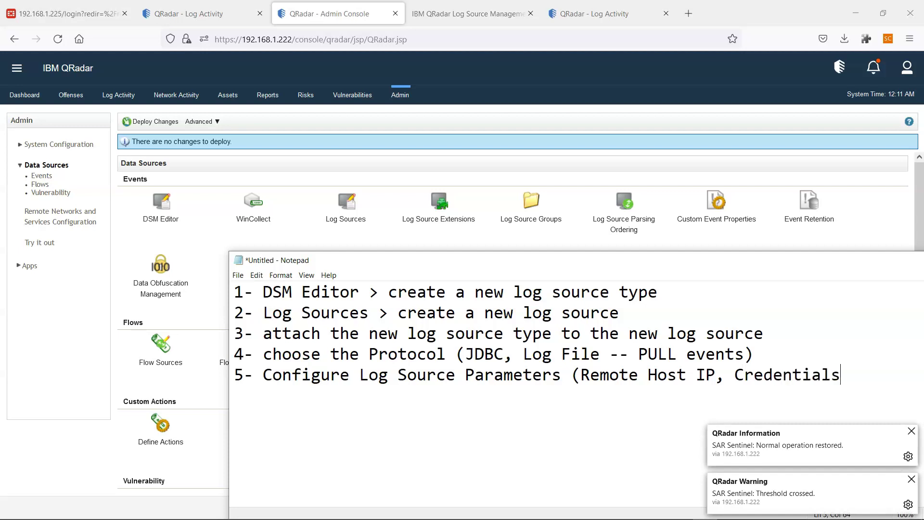
text())
key(Return)
text(6)
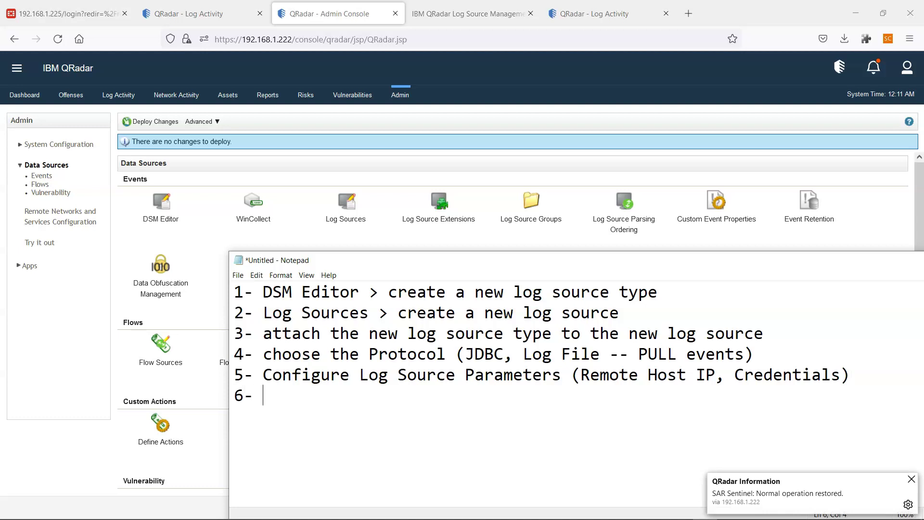
text(- Deploy changes )
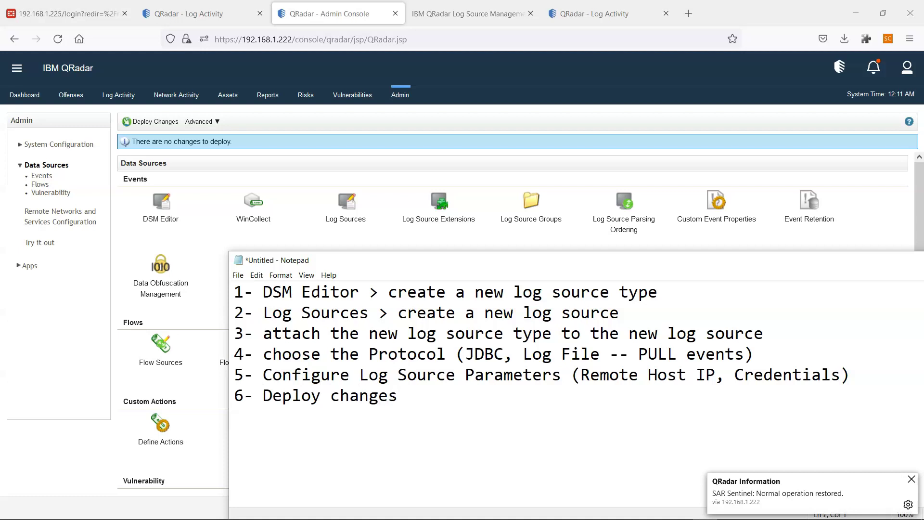
text(7- )
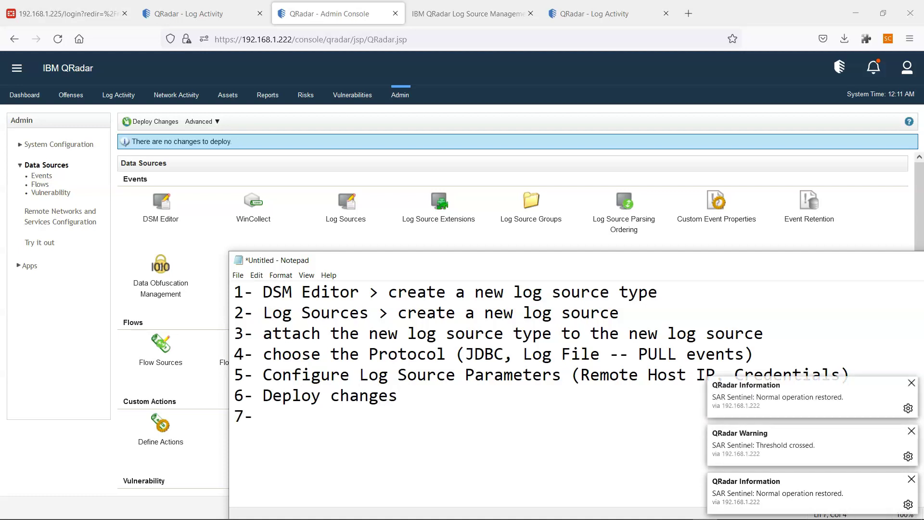
text(Parsing )
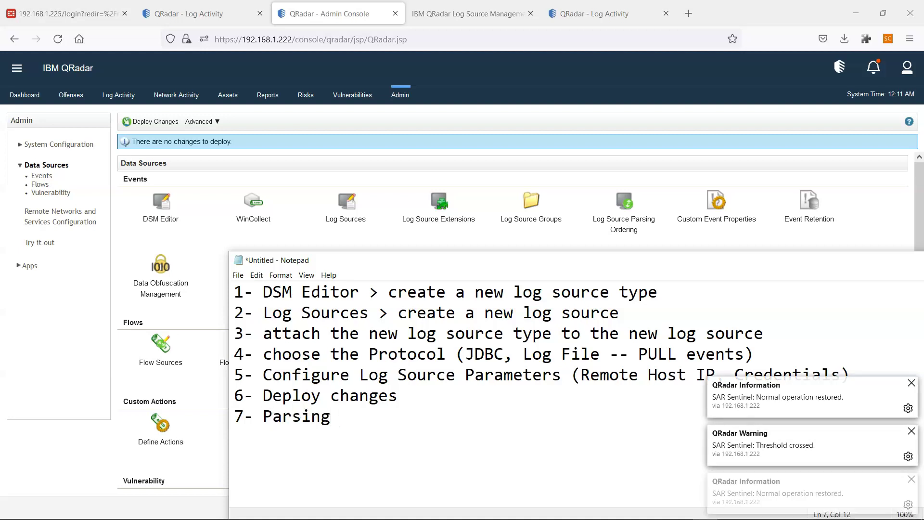
text(and Mapping)
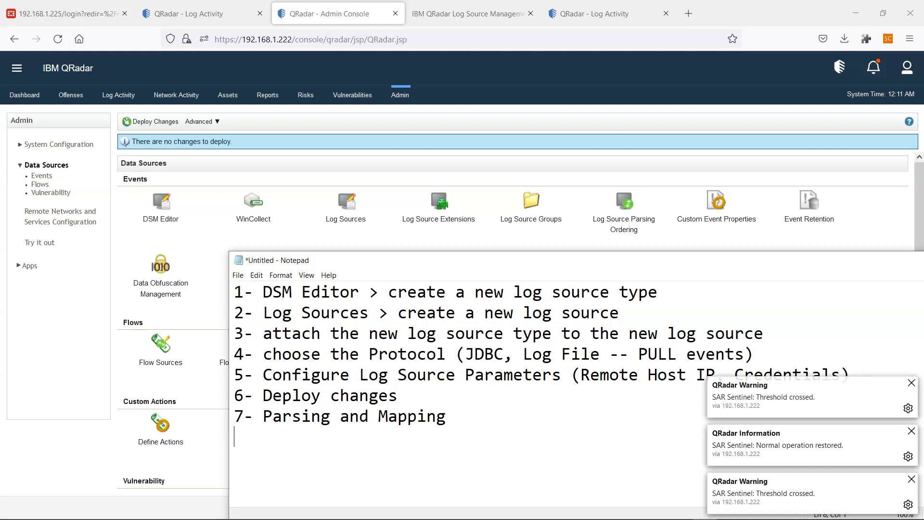
text( 7.1 Event ID)
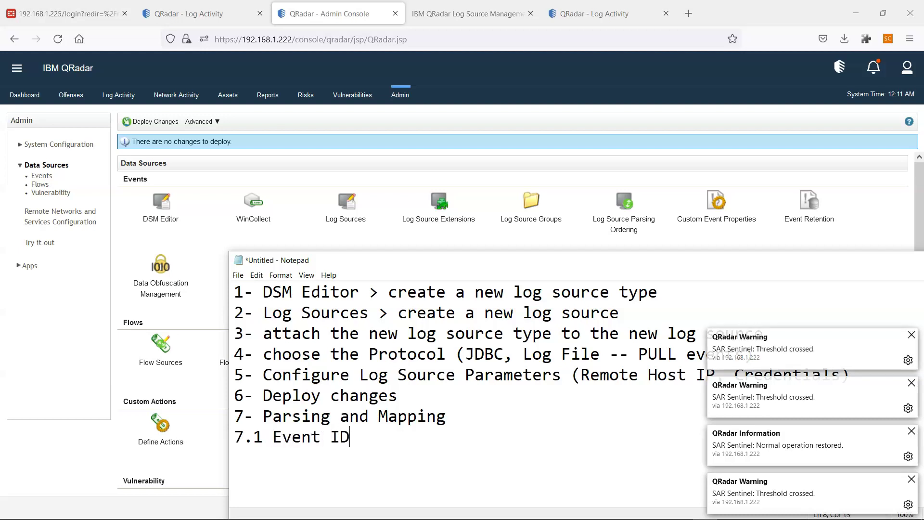
text( and)
Finish 7.1 Event ID and Event Category Parsing, then add 7.2 Event Mapping and 7.2.1 Create new QID.
text(E)
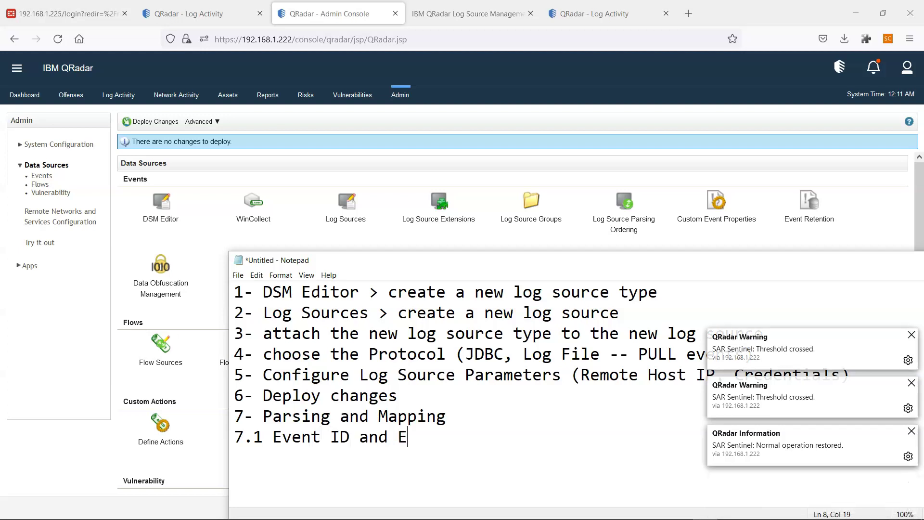
text(vent Category Parsing )
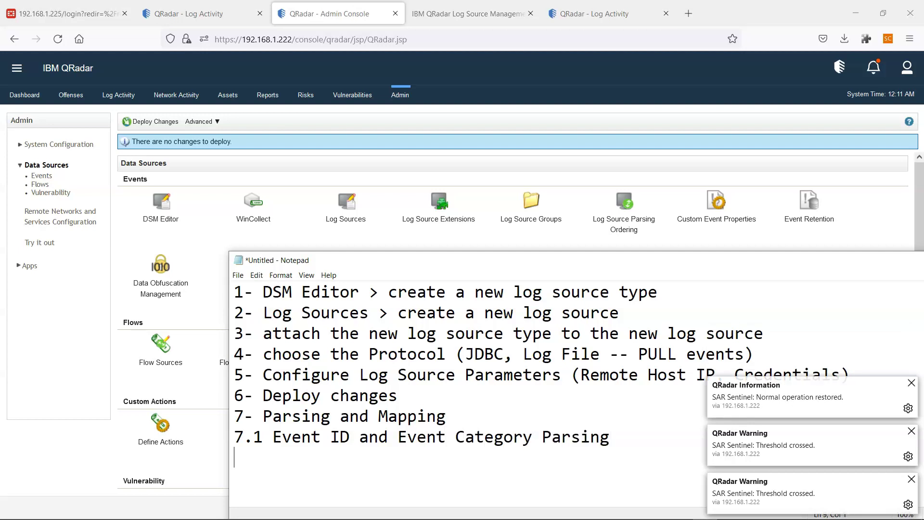
text(7.2 E)
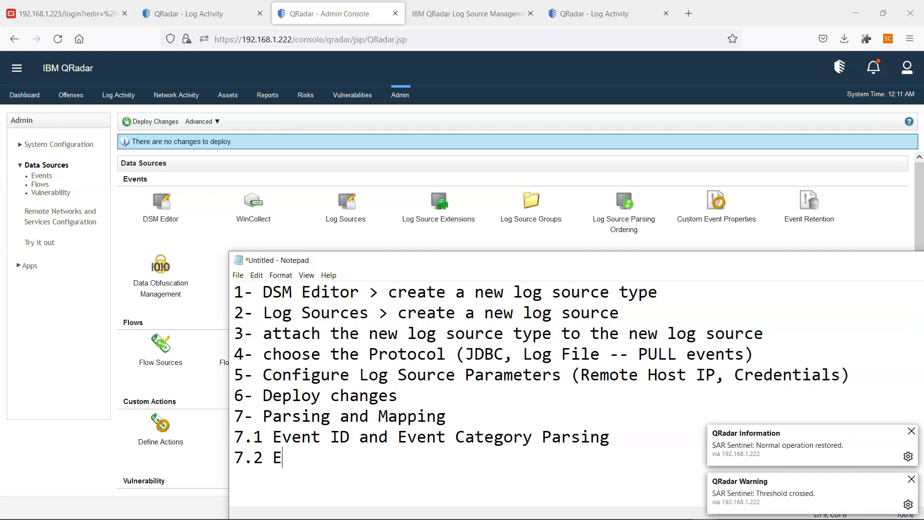
text(vent Ma)
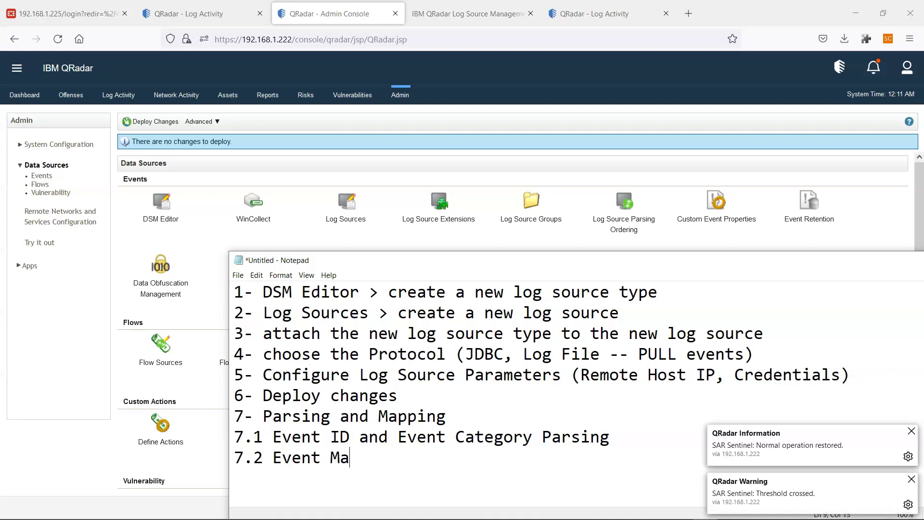
text(pping)
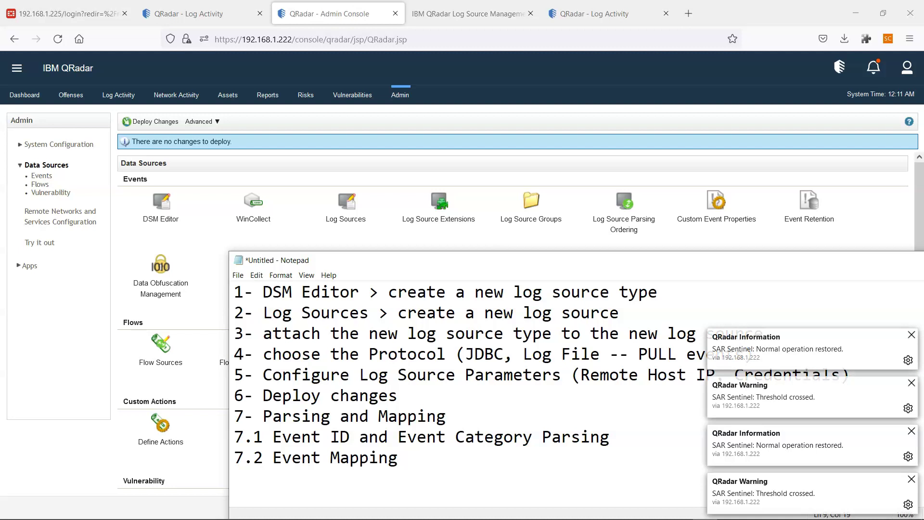
key(Return)
text(7)
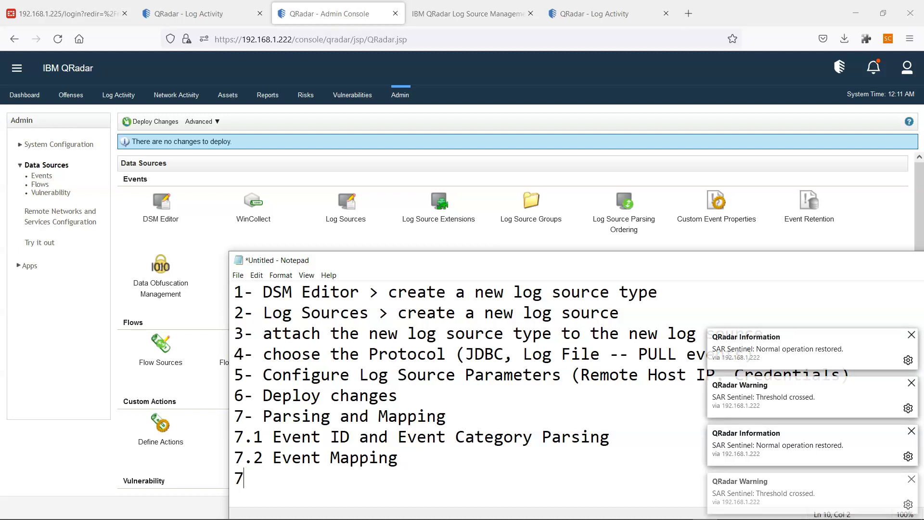
text(.2.1 Create new QID)
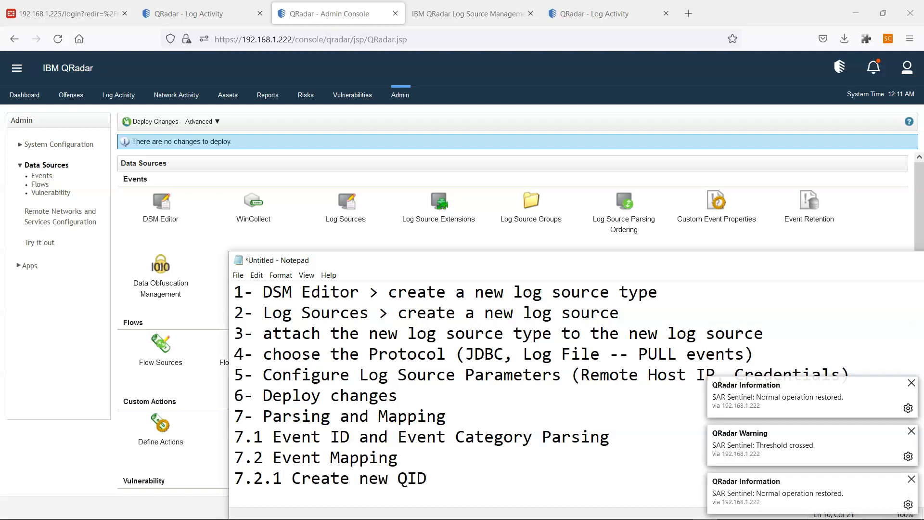
Add line 7.2.2 'map the Event ID (7.1) to the new QID'.
drag(543, 263, 475, 171)
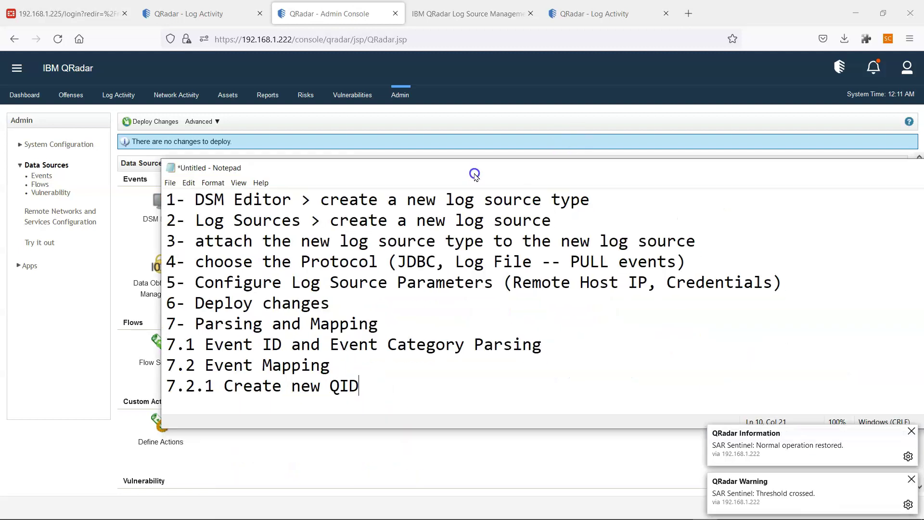
key(Return)
text(7.2.2 mao)
key(BackSpace)
text(p the )
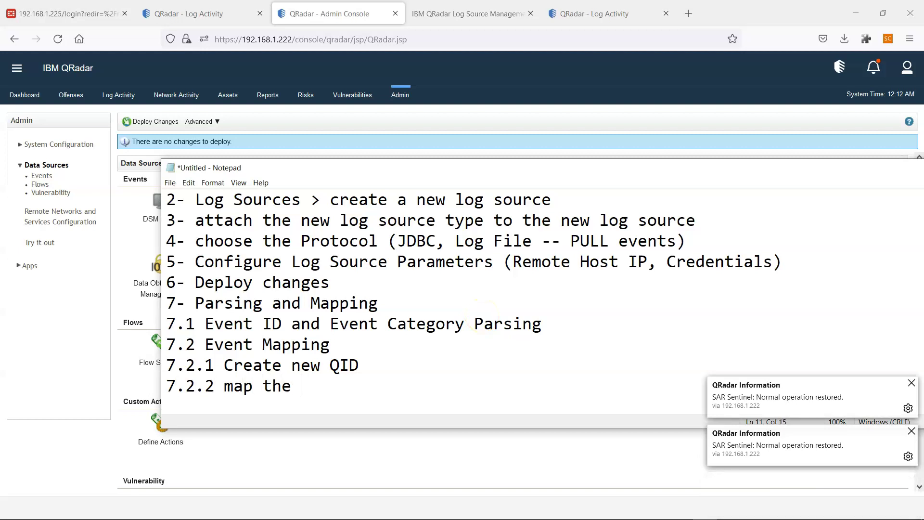
text(Event ID )
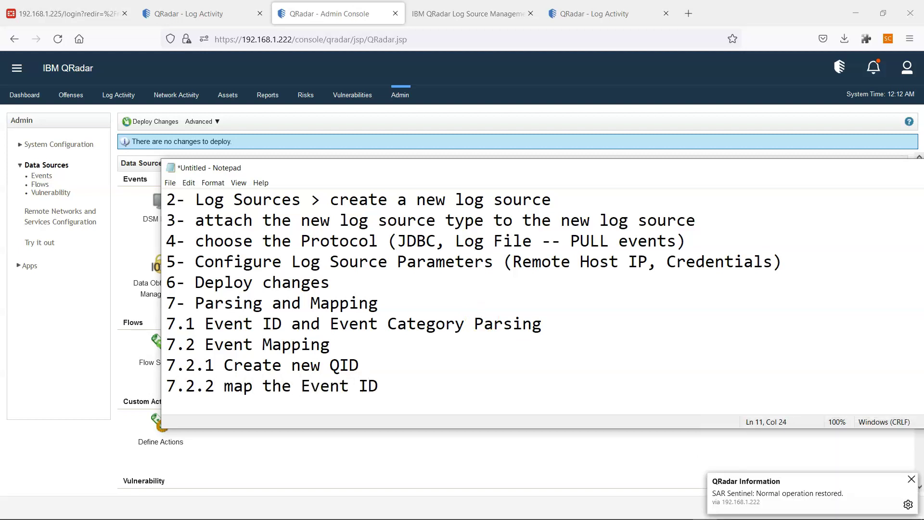
text((7.1))
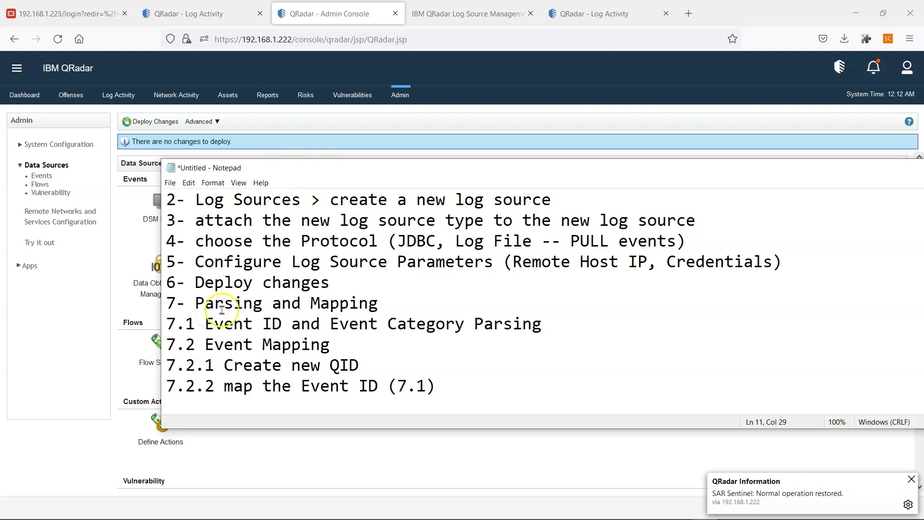
text( to the new QID)
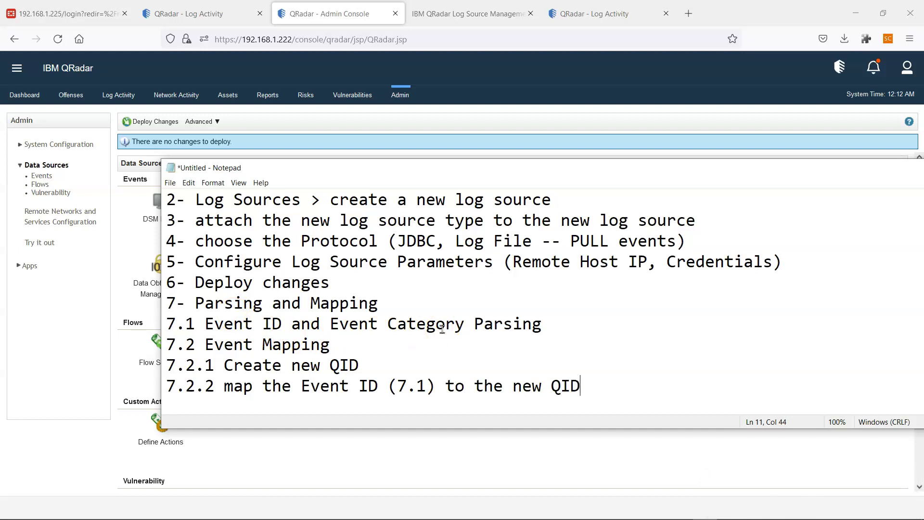
Add step 8: 'Continue with parsing other log attributes'.
key(Return)
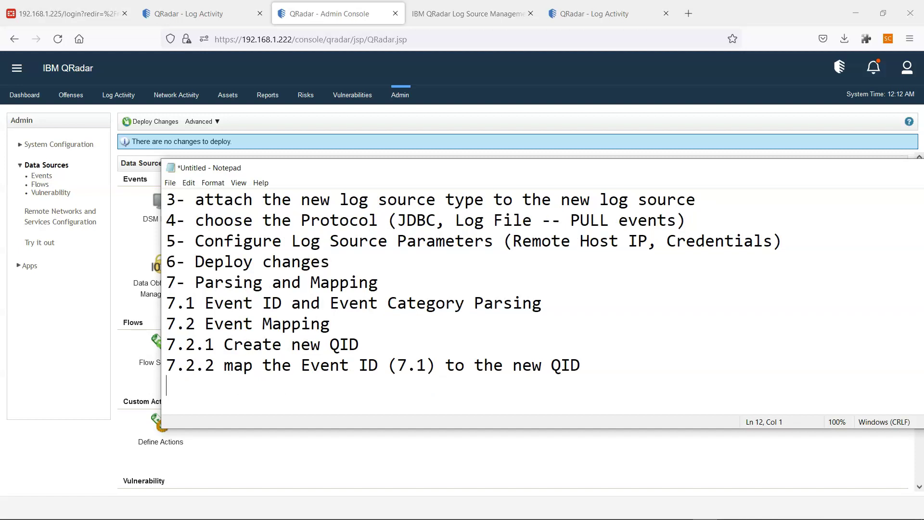
text(8- Continue with p)
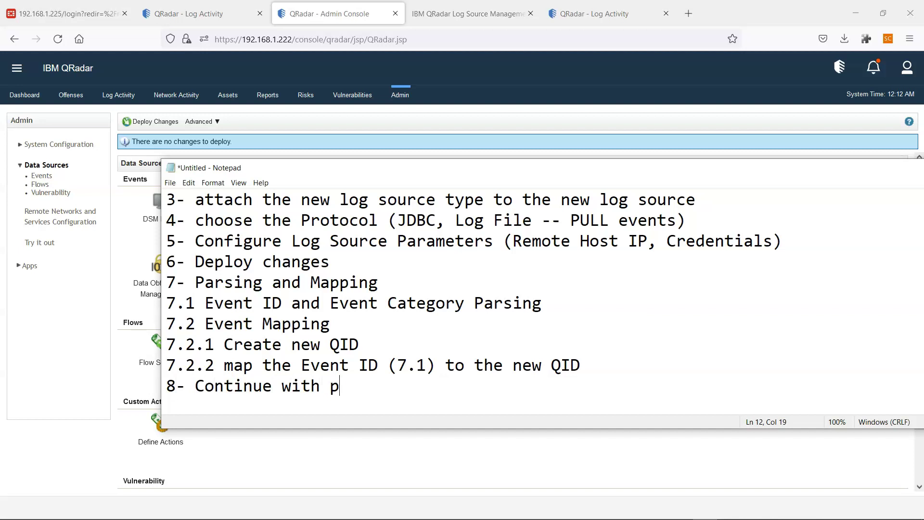
text(arsing othe)
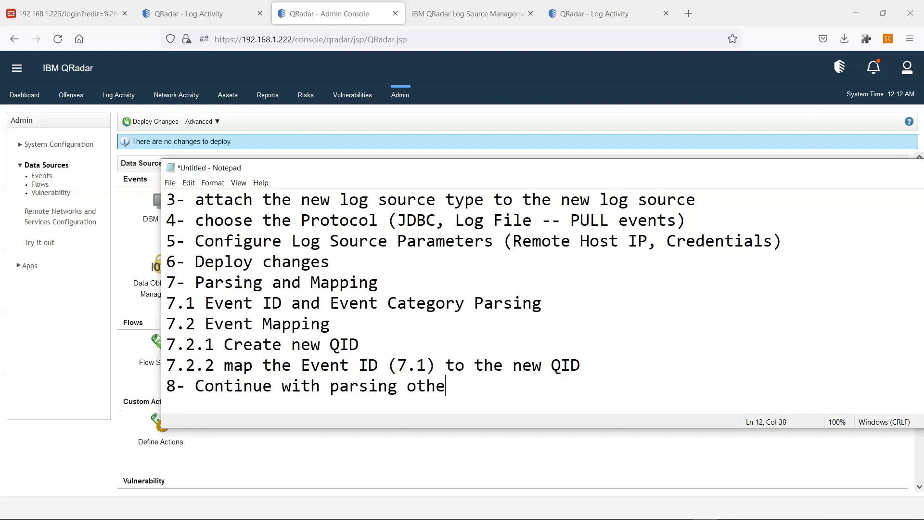
text(r log attributes)
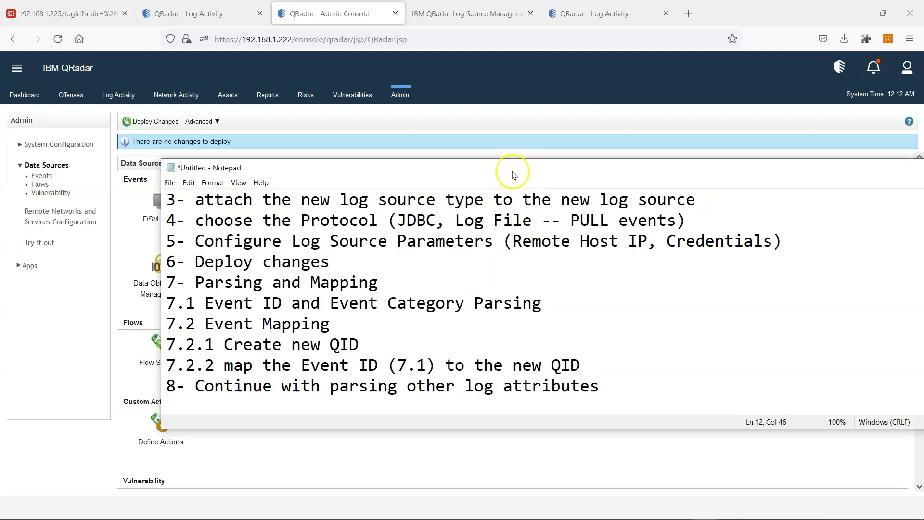
Stretch the Notepad window taller so all twelve checklist lines show, then select and deselect the text.
drag(500, 158, 478, 82)
mouse_move(168, 119)
mouse_down()
mouse_move(317, 206)
mouse_move(621, 348)
mouse_move(529, 337)
mouse_move(164, 121)
mouse_up()
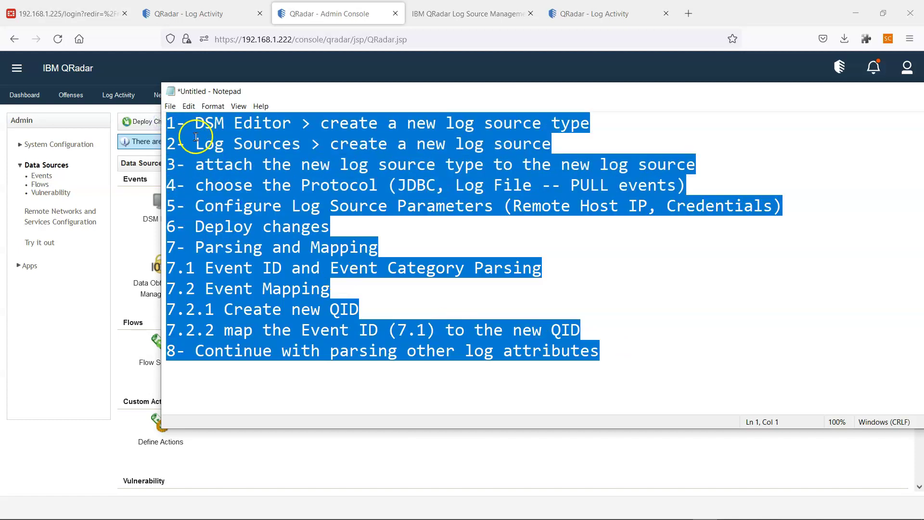
click(435, 264)
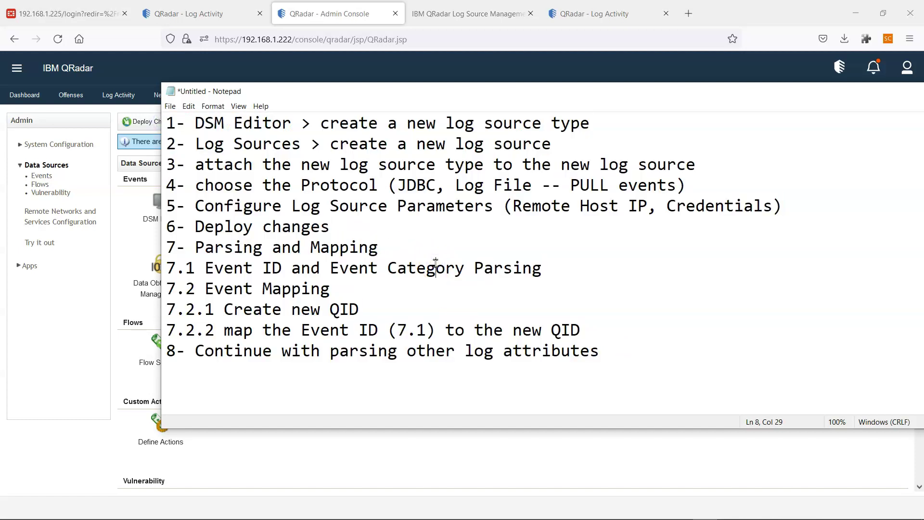